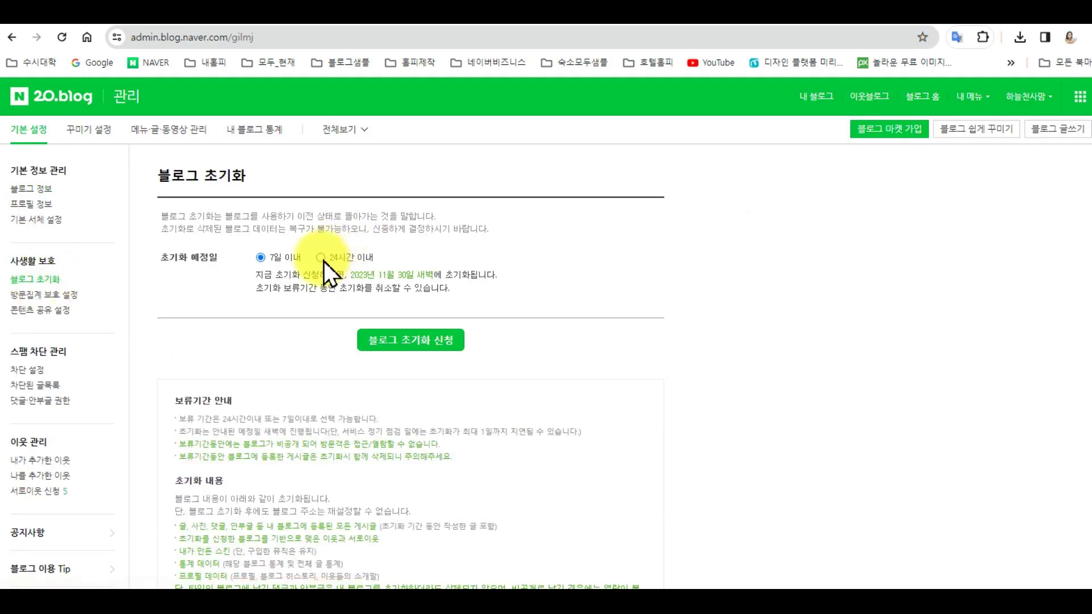
Step: Open the blog information settings and look through the blog topic choices, leaving 국내여행 selected
{"action": "left_click", "coordinate": [34, 189]}
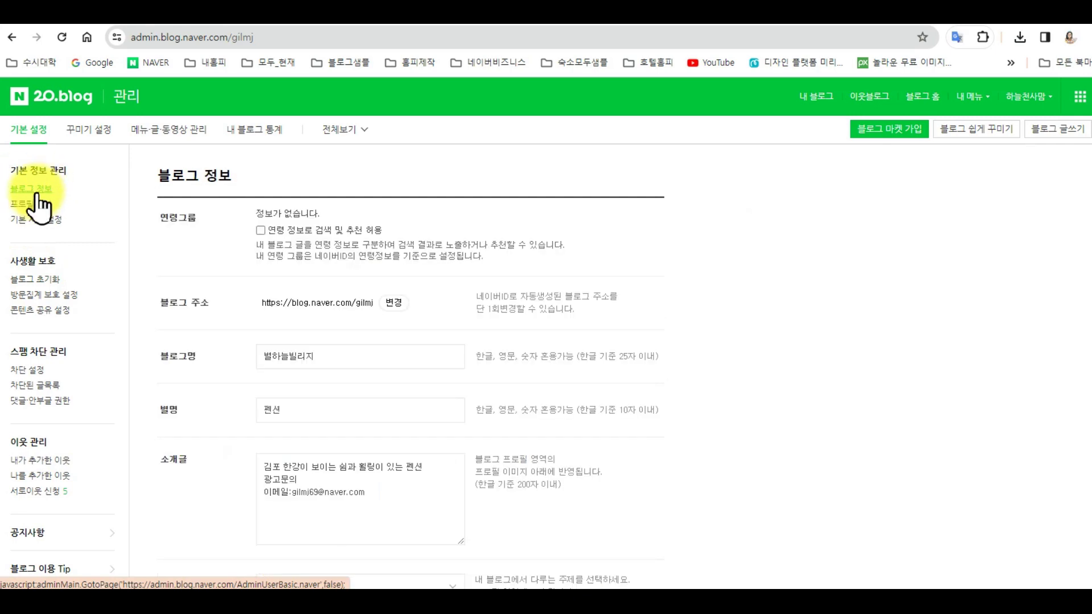
{"action": "left_click", "coordinate": [312, 357]}
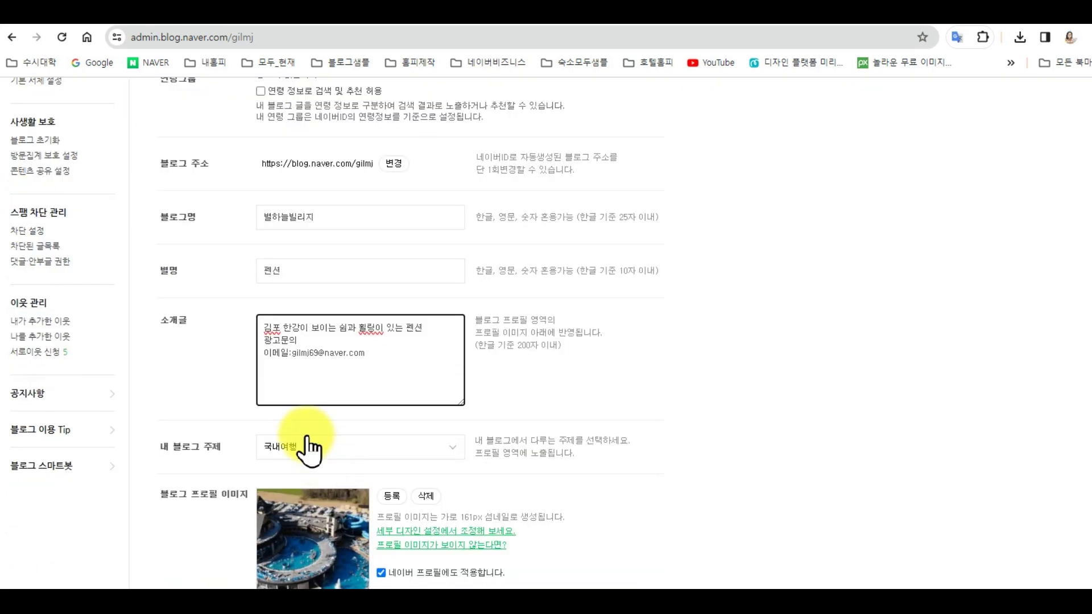
{"action": "left_click", "coordinate": [338, 467]}
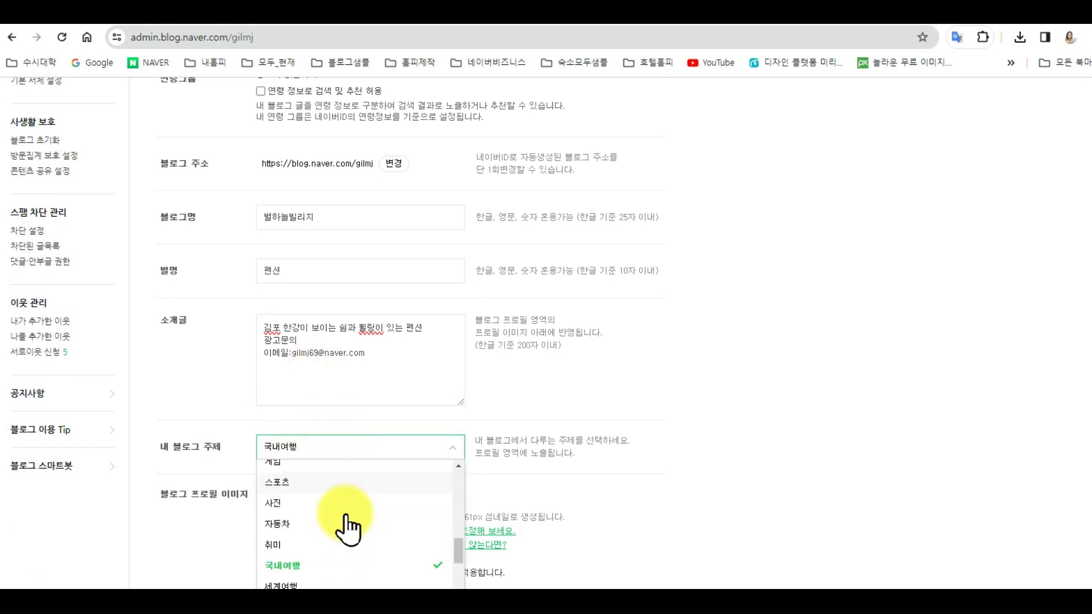
{"action": "scroll", "coordinate": [335, 545], "scroll_direction": "down", "scroll_amount": 1}
{"action": "mouse_move", "coordinate": [459, 561]}
{"action": "left_mouse_down"}
{"action": "mouse_move", "coordinate": [458, 585]}
{"action": "mouse_move", "coordinate": [461, 574]}
{"action": "left_mouse_up"}
{"action": "scroll", "coordinate": [351, 483], "scroll_direction": "down", "scroll_amount": 1}
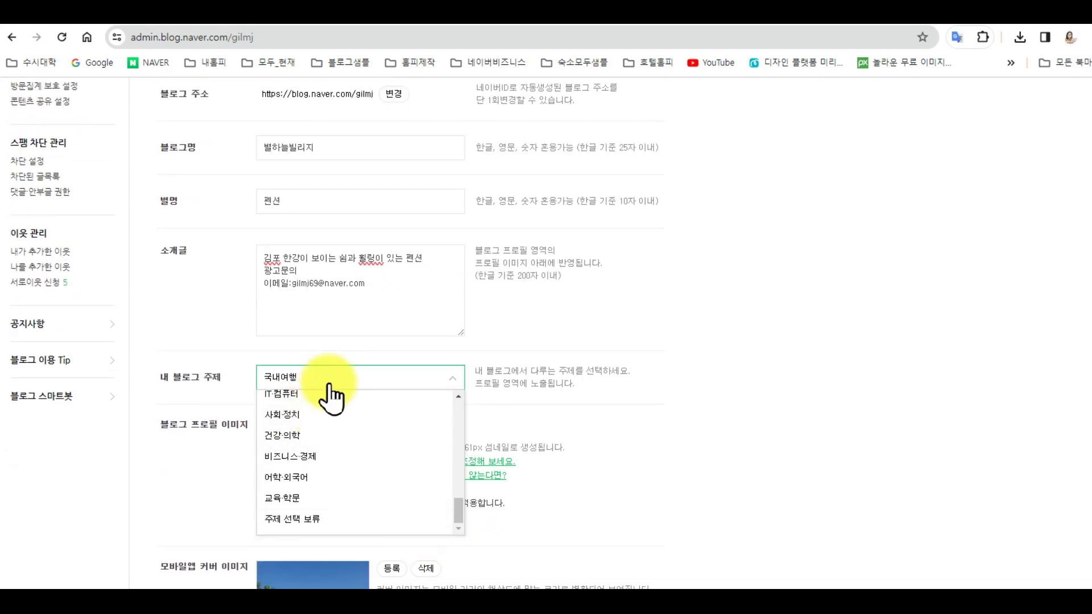
{"action": "left_click", "coordinate": [329, 382]}
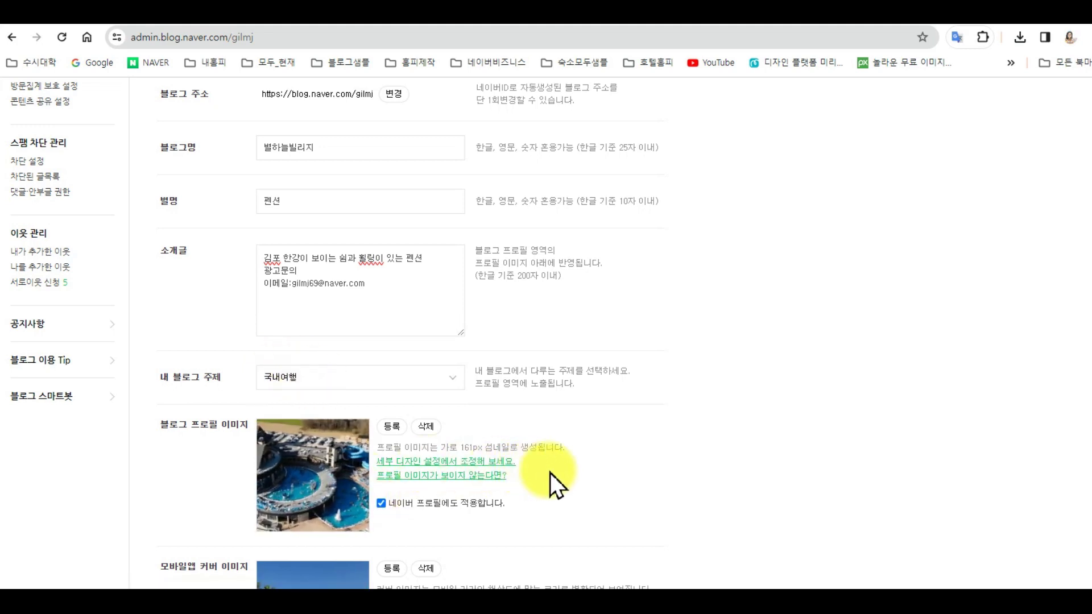
Step: Save the blog information with the Naver TalkTalk connection left at 연결 안 함
{"action": "scroll", "coordinate": [604, 460], "scroll_direction": "down", "scroll_amount": 8}
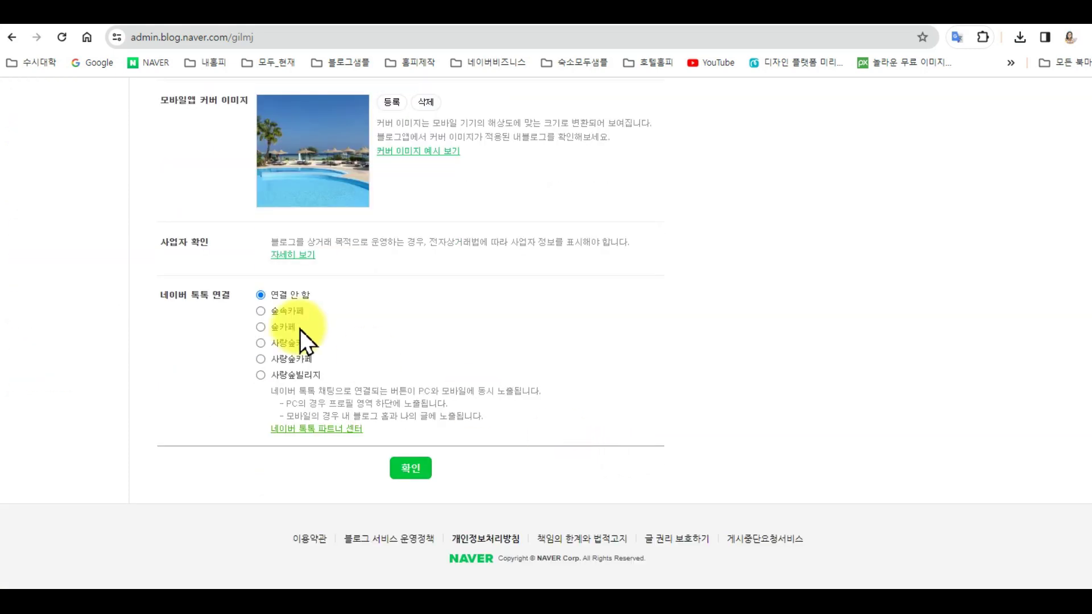
{"action": "left_click", "coordinate": [409, 472]}
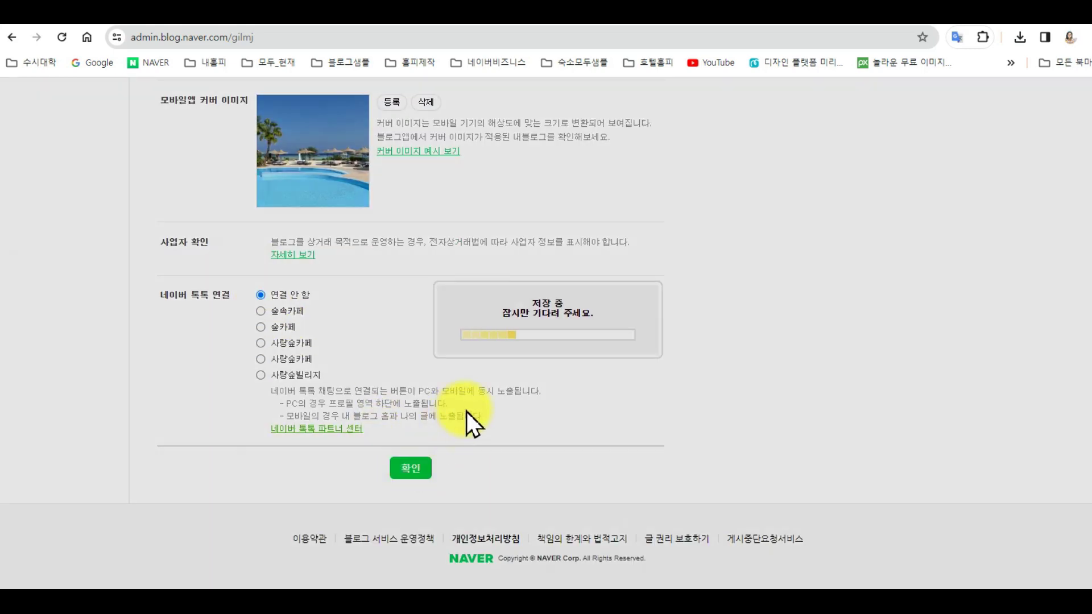
{"action": "left_click", "coordinate": [546, 362]}
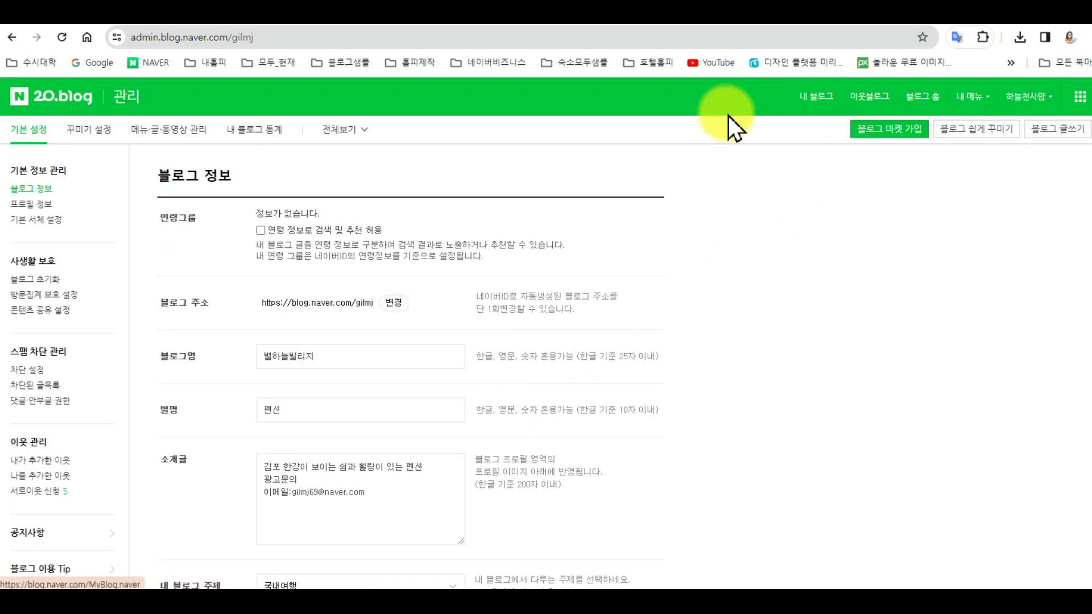
Step: Open the blog's skin selection and browse the basic skins on page 5
{"action": "left_click", "coordinate": [86, 131]}
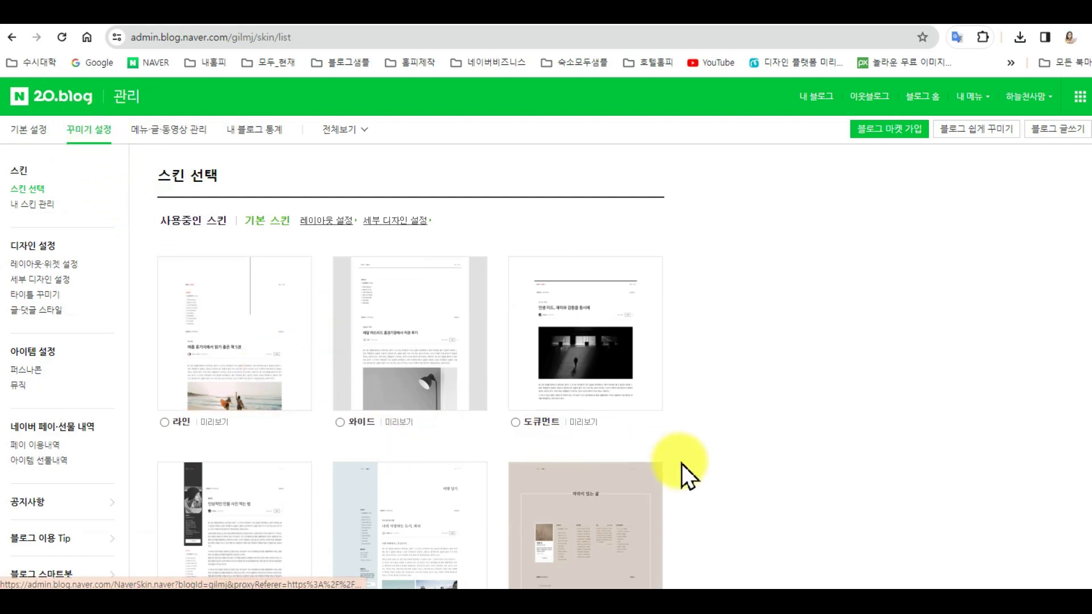
{"action": "scroll", "coordinate": [690, 463], "scroll_direction": "down", "scroll_amount": 10}
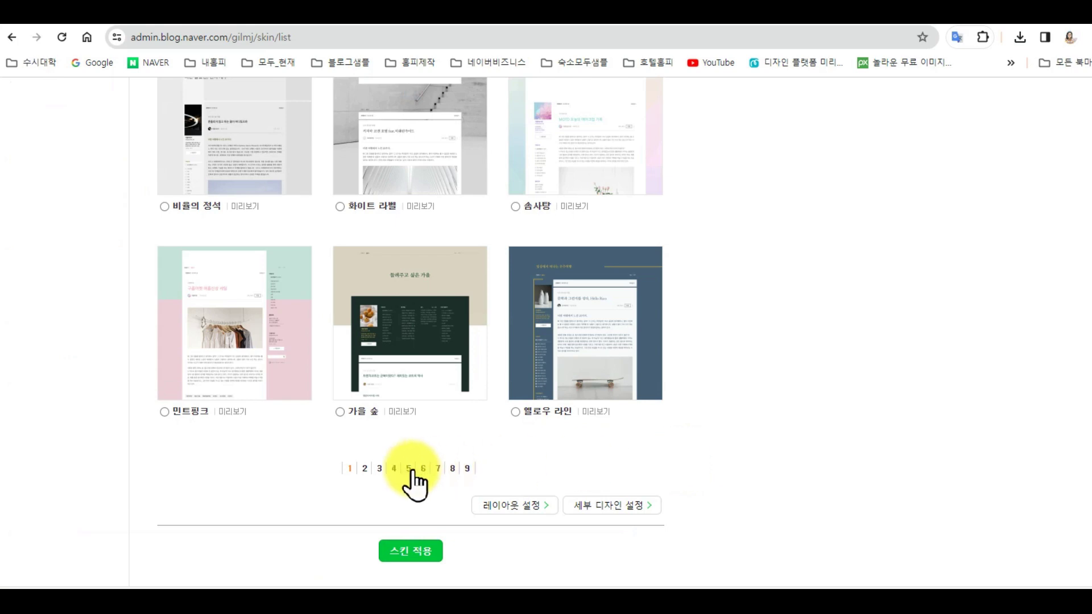
{"action": "left_click", "coordinate": [414, 470]}
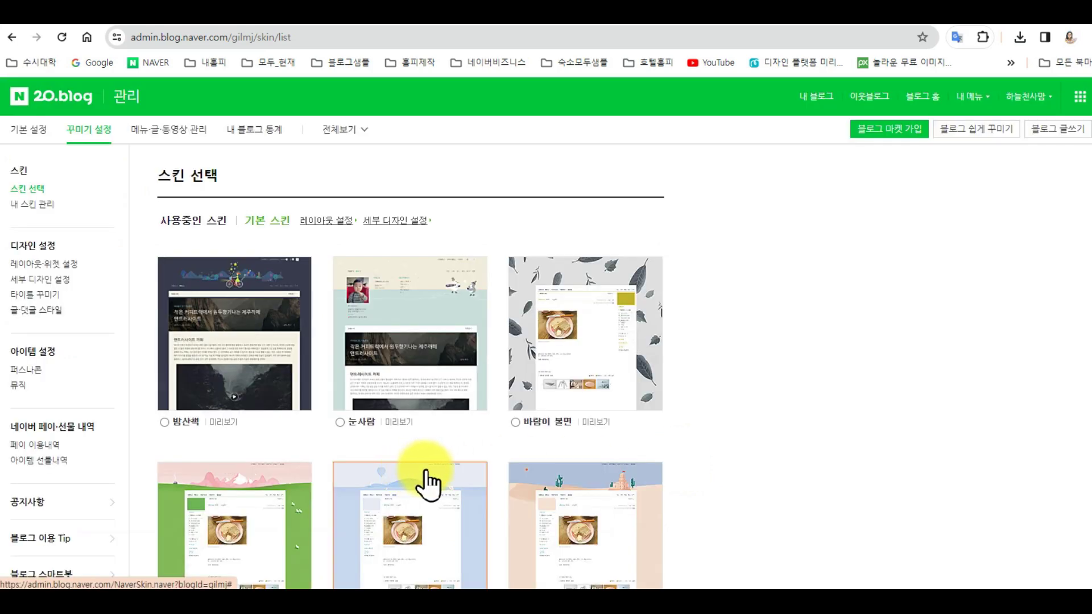
{"action": "scroll", "coordinate": [424, 483], "scroll_direction": "down", "scroll_amount": 7}
{"action": "scroll", "coordinate": [435, 486], "scroll_direction": "down", "scroll_amount": 5}
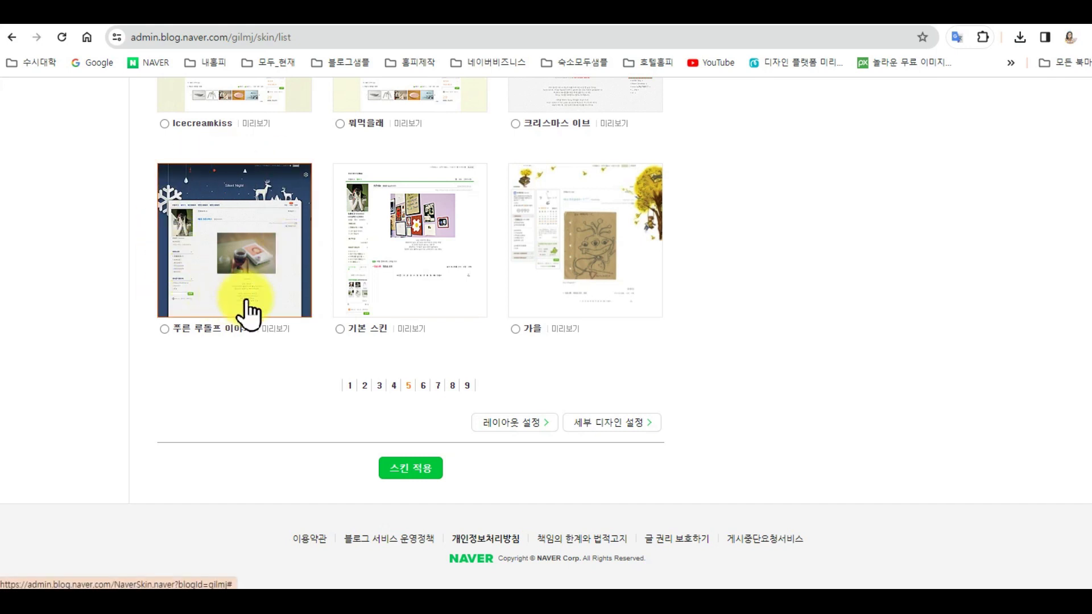
Step: Apply the 기본 스킨 skin to the blog and open the blog to check it
{"action": "left_click", "coordinate": [340, 329]}
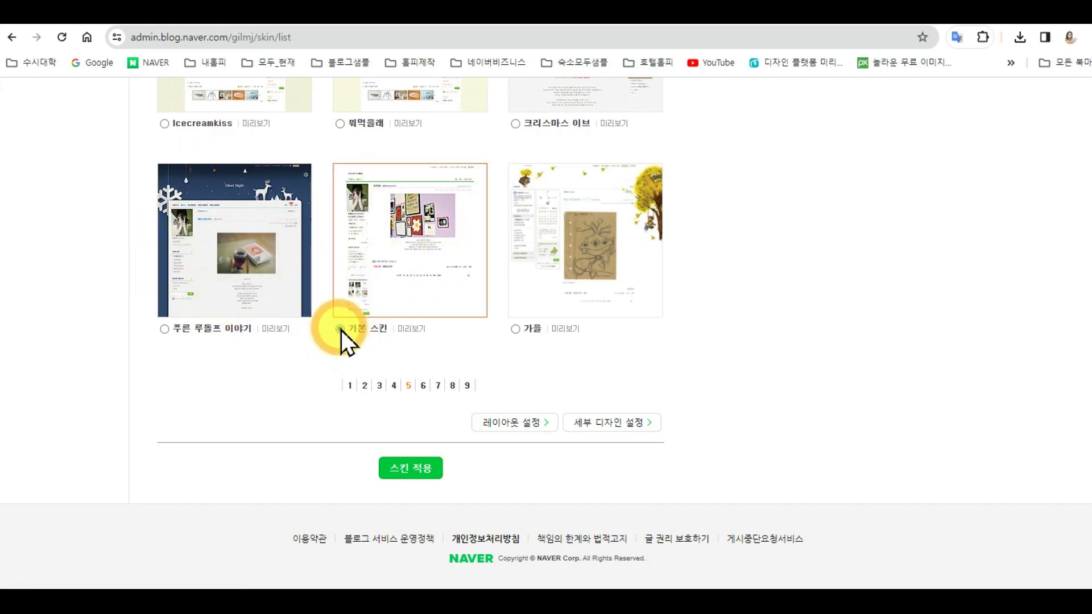
{"action": "left_click", "coordinate": [407, 279]}
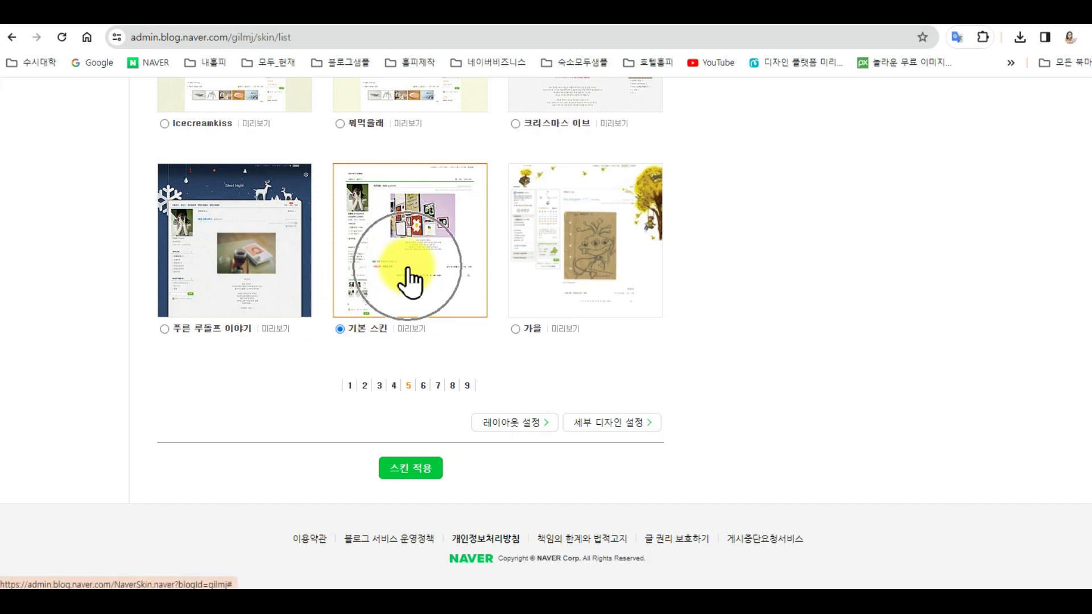
{"action": "left_click", "coordinate": [409, 469]}
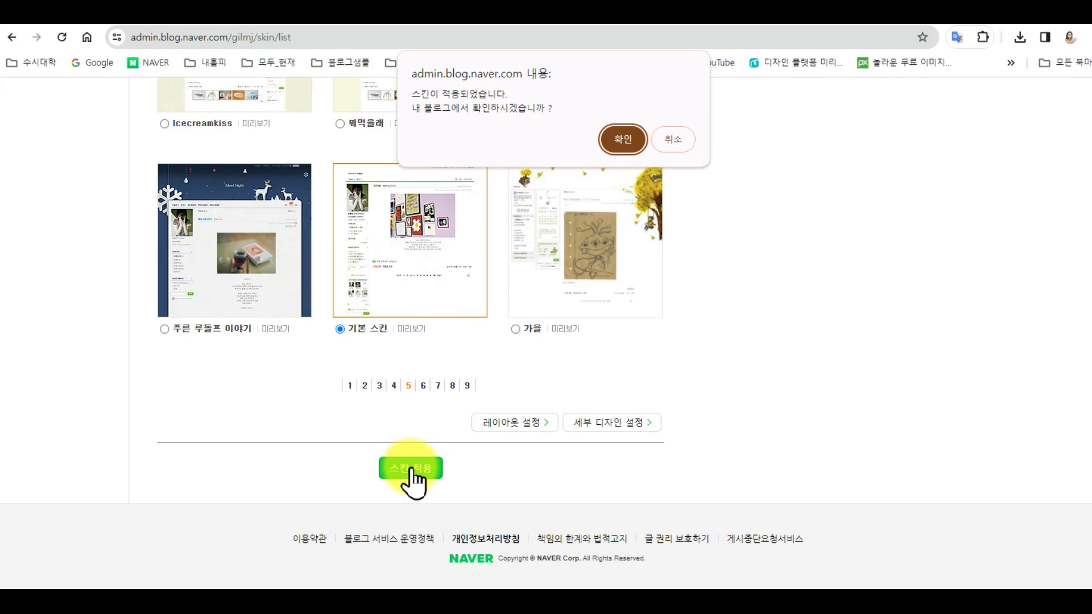
{"action": "left_click", "coordinate": [618, 147]}
{"action": "left_click", "coordinate": [622, 140]}
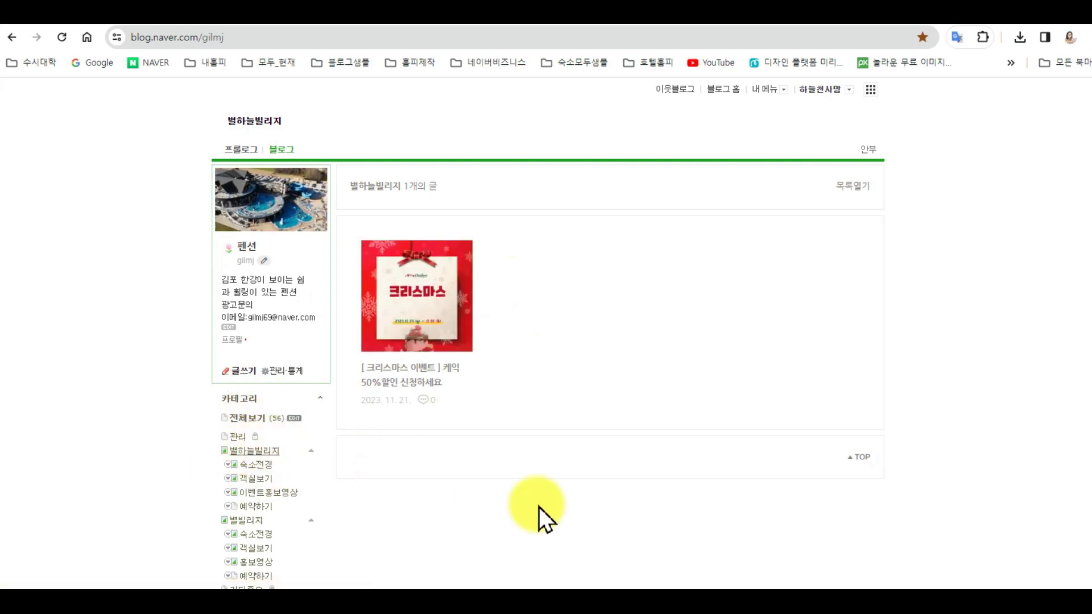
Step: Return to the blog's administration and open the 블로그 category management settings
{"action": "left_click", "coordinate": [766, 89]}
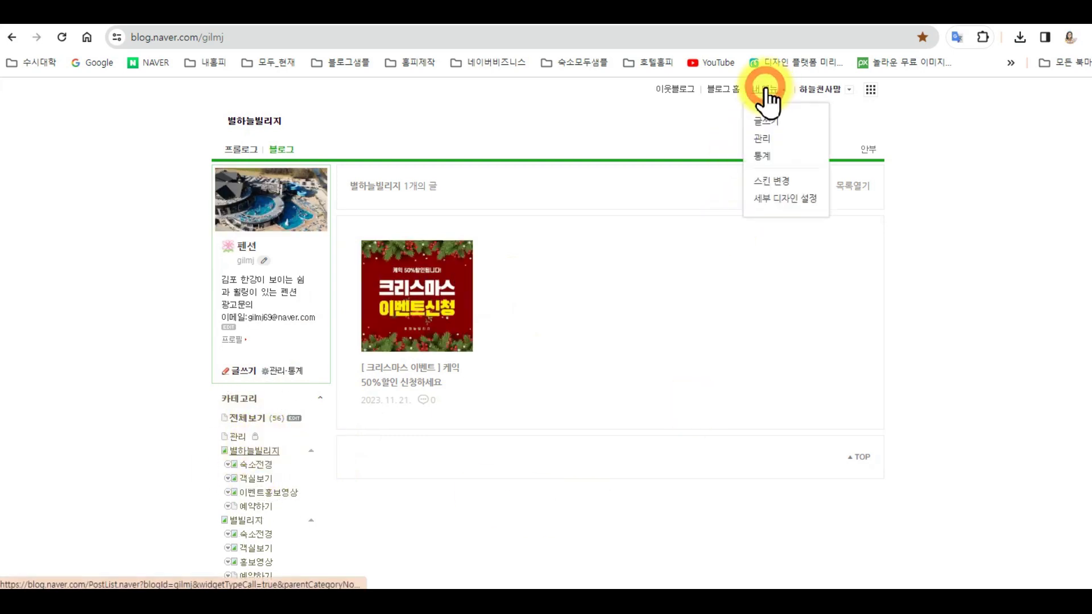
{"action": "left_click", "coordinate": [762, 139]}
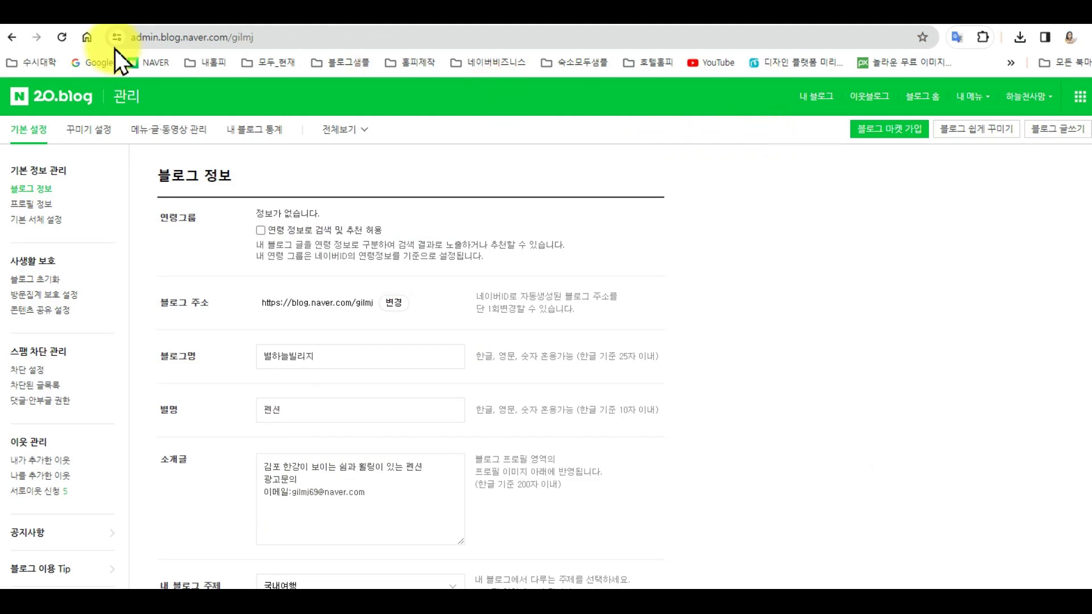
{"action": "left_click", "coordinate": [162, 128]}
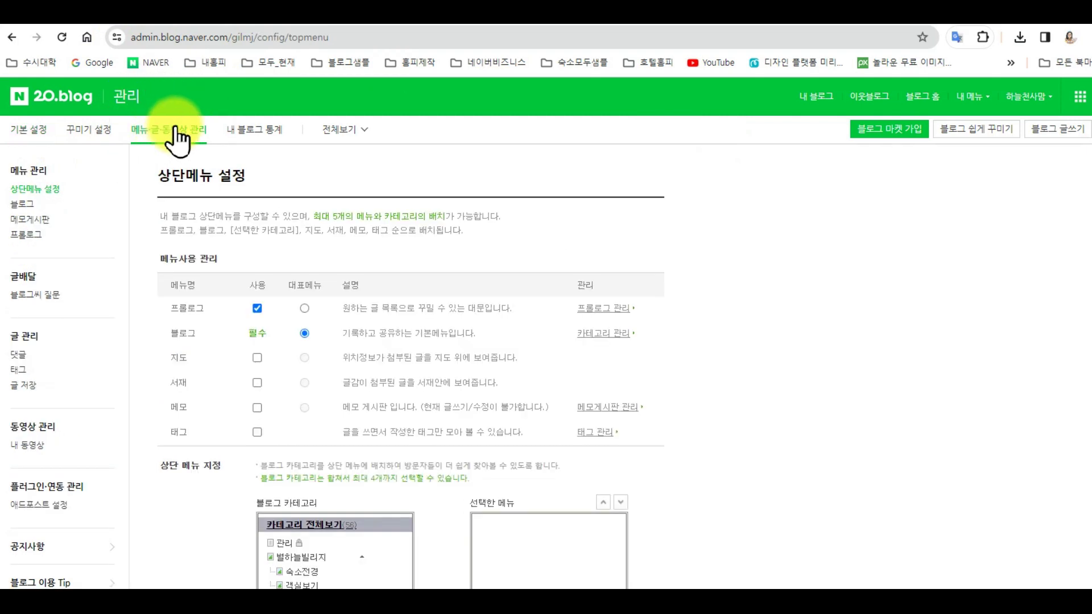
{"action": "left_click", "coordinate": [24, 206]}
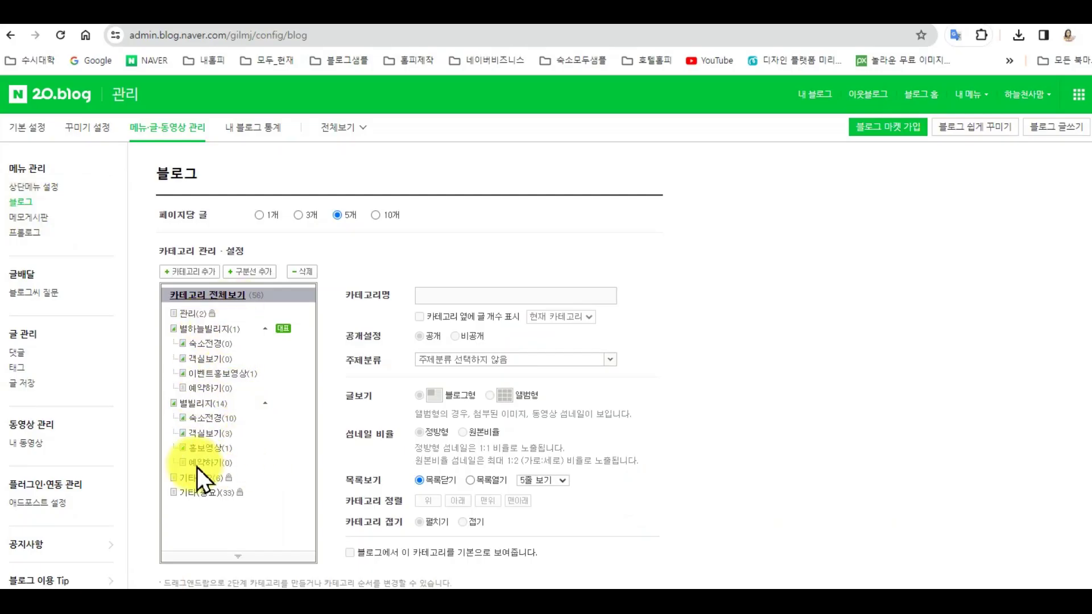
Step: Look through the settings of the subcategories under 별빌리지 and 별하늘빌리지
{"action": "left_click", "coordinate": [203, 408]}
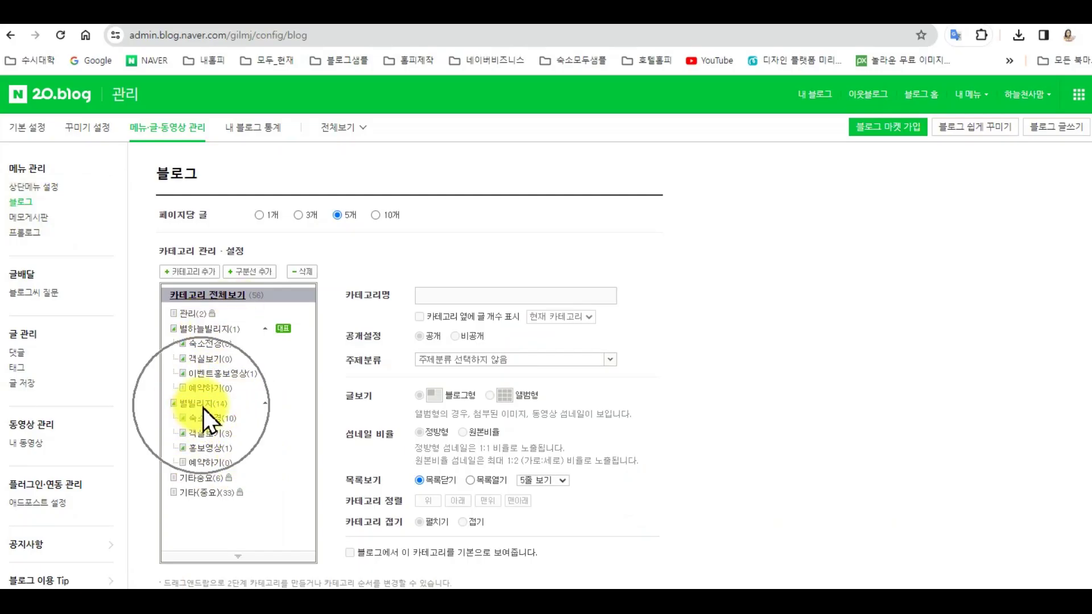
{"action": "left_click", "coordinate": [203, 422]}
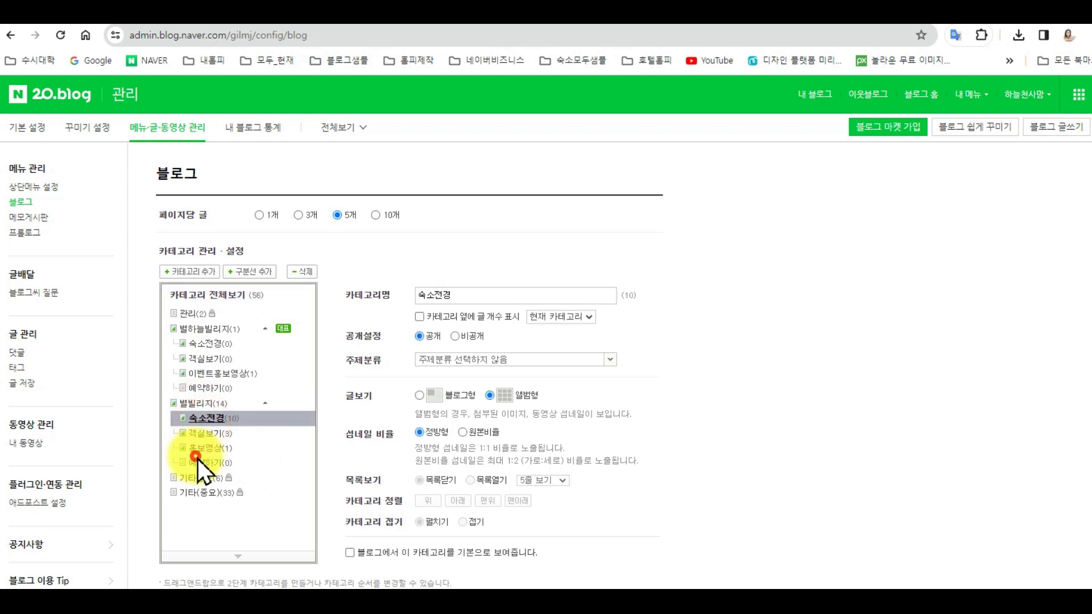
{"action": "left_click", "coordinate": [198, 461]}
{"action": "left_click", "coordinate": [178, 432]}
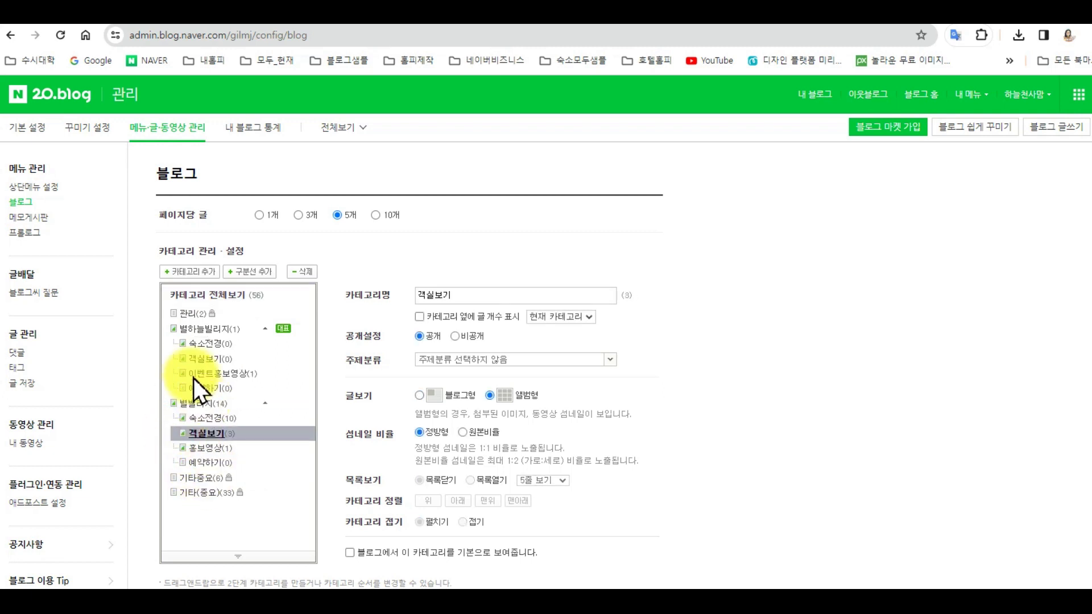
{"action": "left_click", "coordinate": [200, 347]}
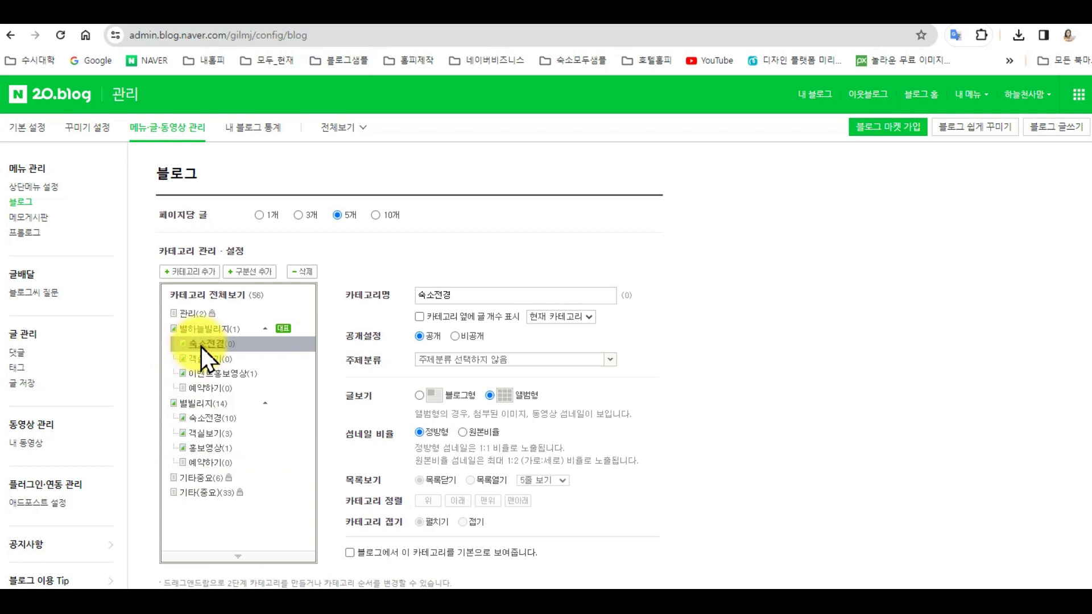
{"action": "left_click", "coordinate": [206, 361]}
{"action": "left_click", "coordinate": [206, 373]}
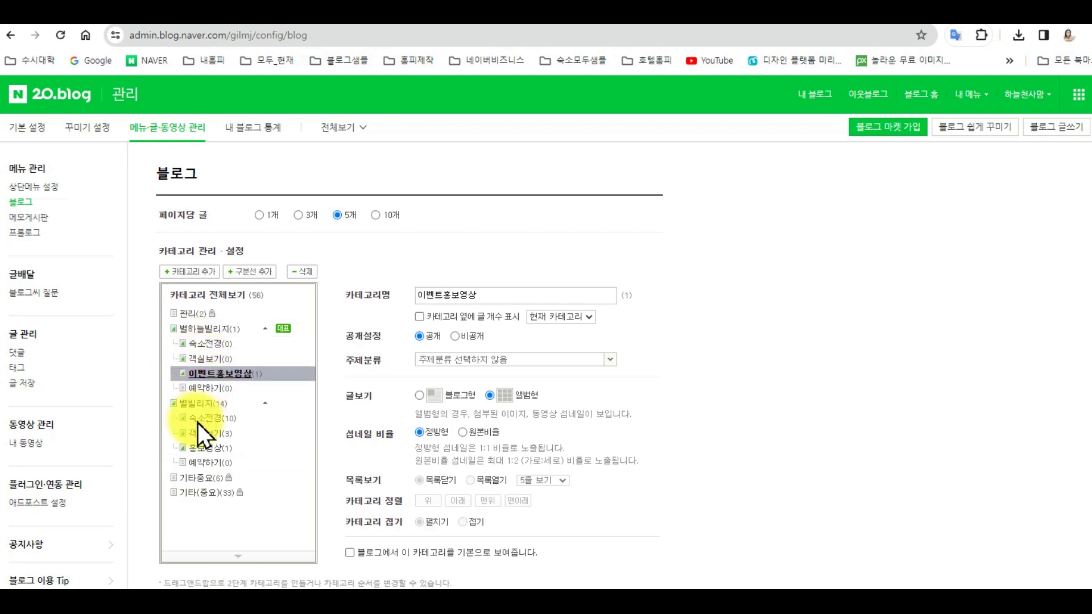
Step: Delete the 예약하기 subcategory under 별빌리지
{"action": "left_click", "coordinate": [204, 463]}
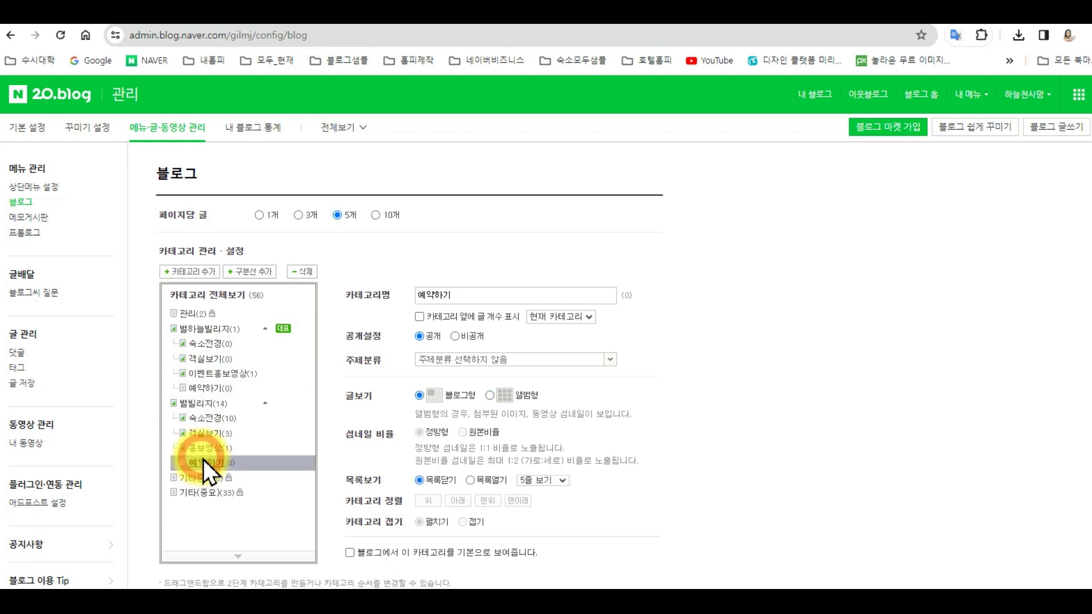
{"action": "left_click", "coordinate": [301, 271]}
{"action": "left_click", "coordinate": [384, 297]}
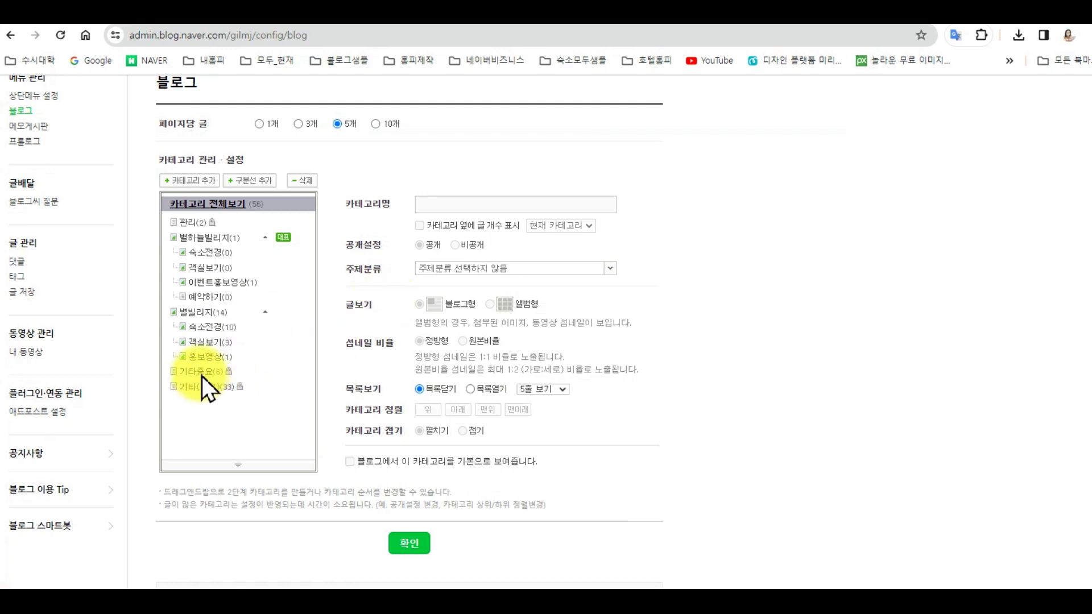
Step: Add a new top-level category named 별빌리지 under 카테고리 전체보기
{"action": "left_click", "coordinate": [200, 359]}
{"action": "left_click", "coordinate": [218, 205]}
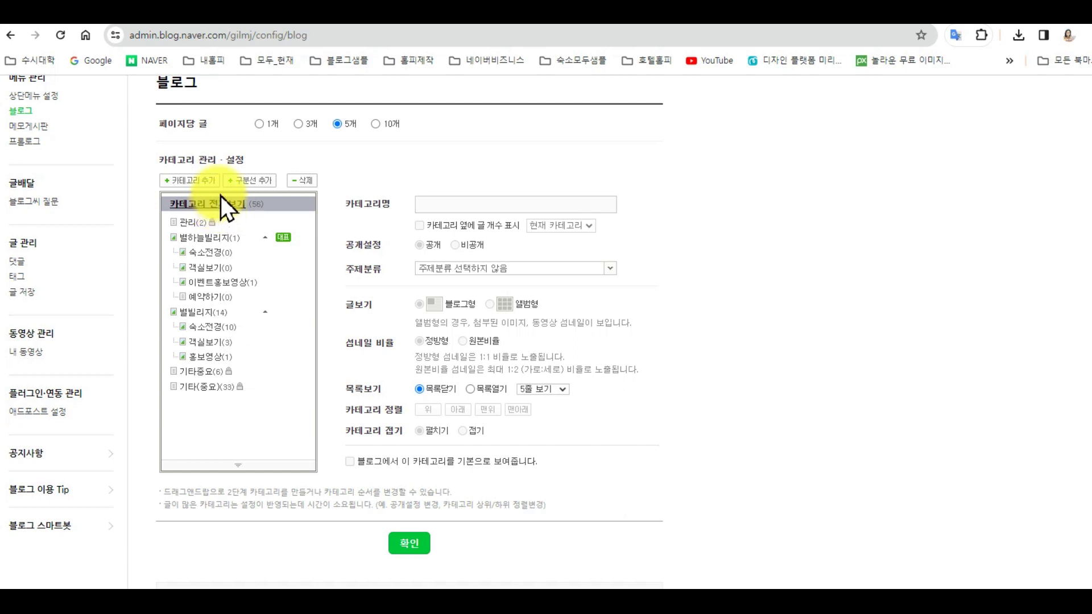
{"action": "left_click", "coordinate": [214, 206]}
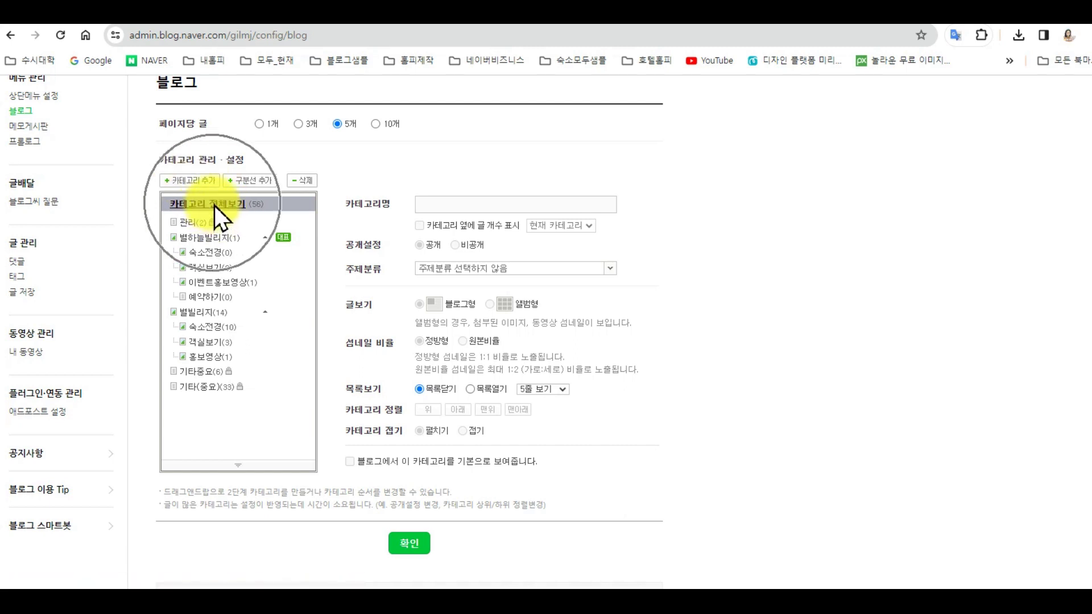
{"action": "left_click", "coordinate": [195, 183]}
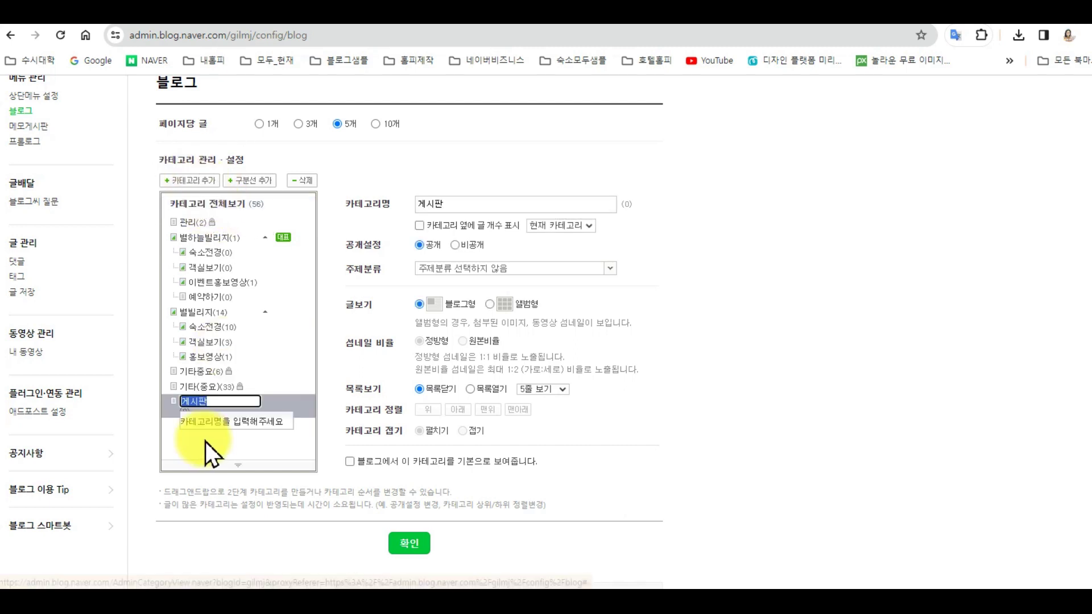
{"action": "type", "text": "별빌리지"}
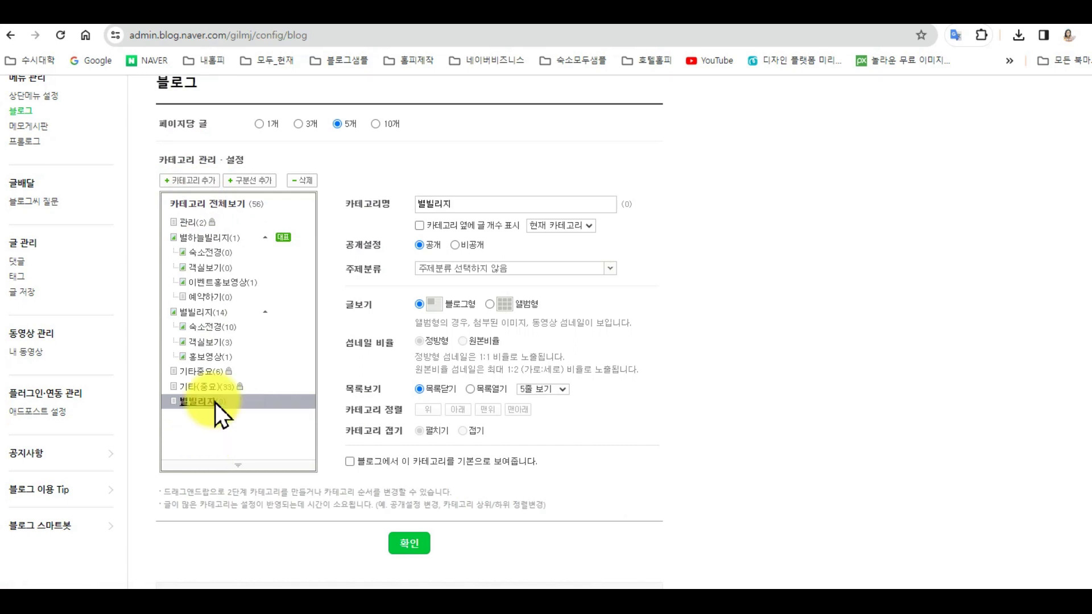
Step: Move the new 별빌리지 category directly below 관리 and set its post view to 앨범형
{"action": "left_click", "coordinate": [215, 402]}
{"action": "left_click_drag", "start_coordinate": [215, 398], "coordinate": [213, 234]}
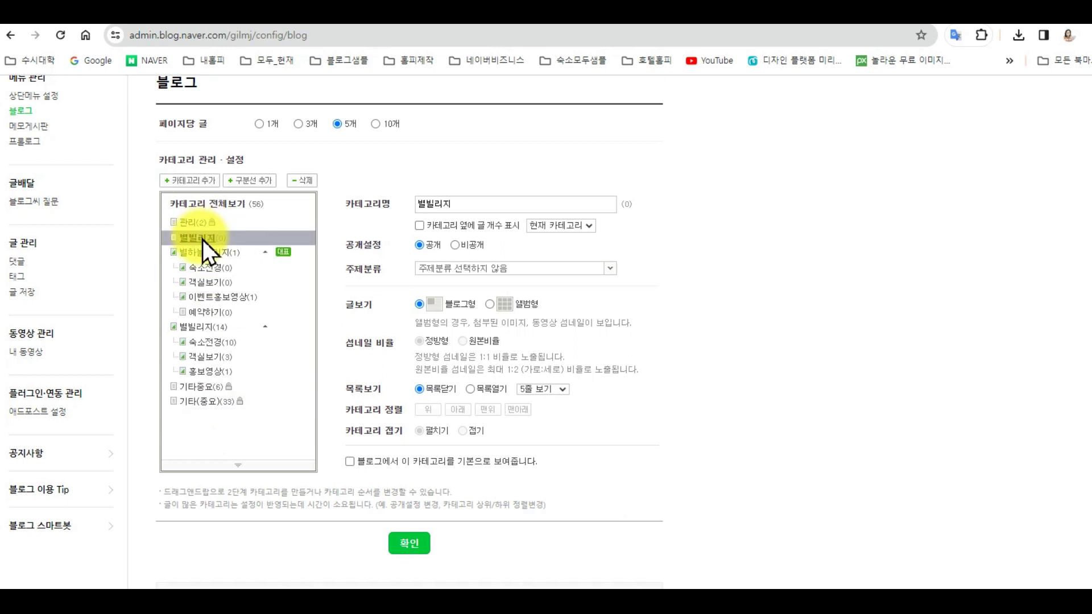
{"action": "left_click", "coordinate": [491, 305]}
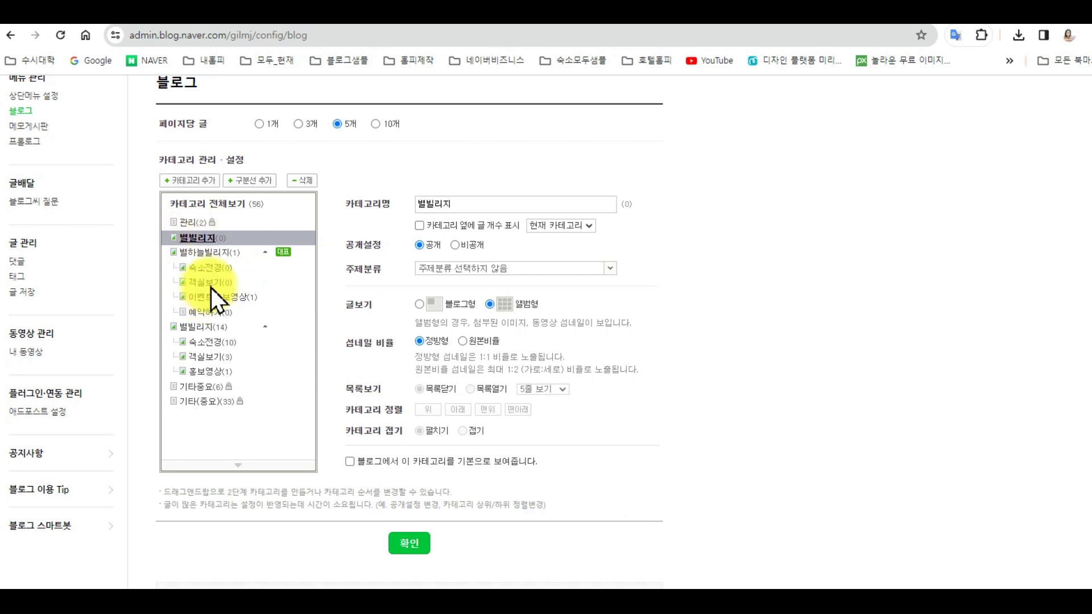
Step: Add a subcategory named 숙소 under the new 별빌리지 category and set its post view to 앨범형
{"action": "left_click", "coordinate": [198, 204]}
{"action": "left_click", "coordinate": [190, 241]}
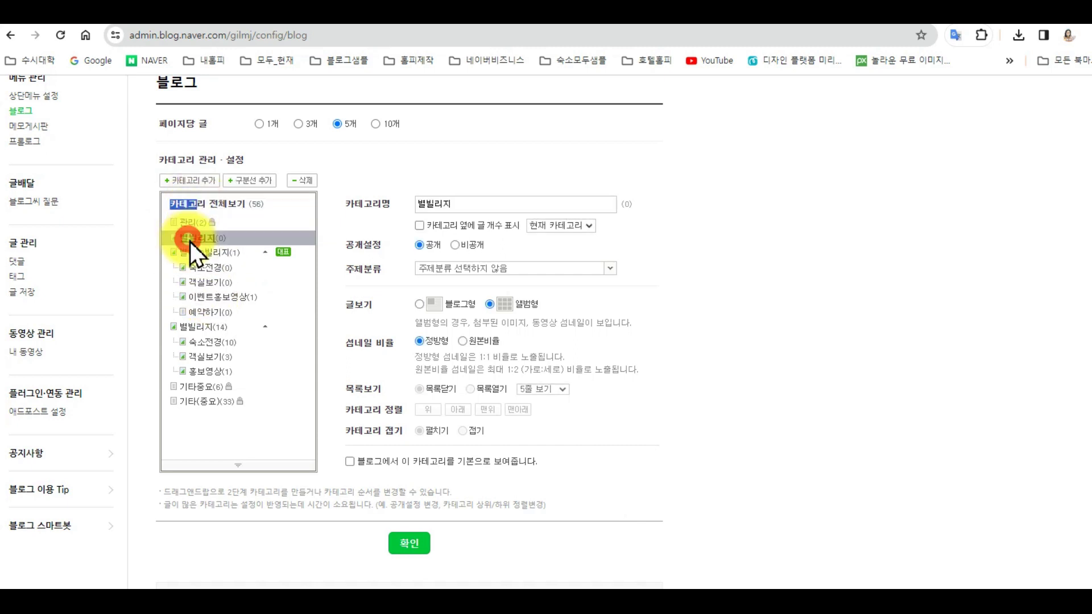
{"action": "left_click", "coordinate": [190, 181]}
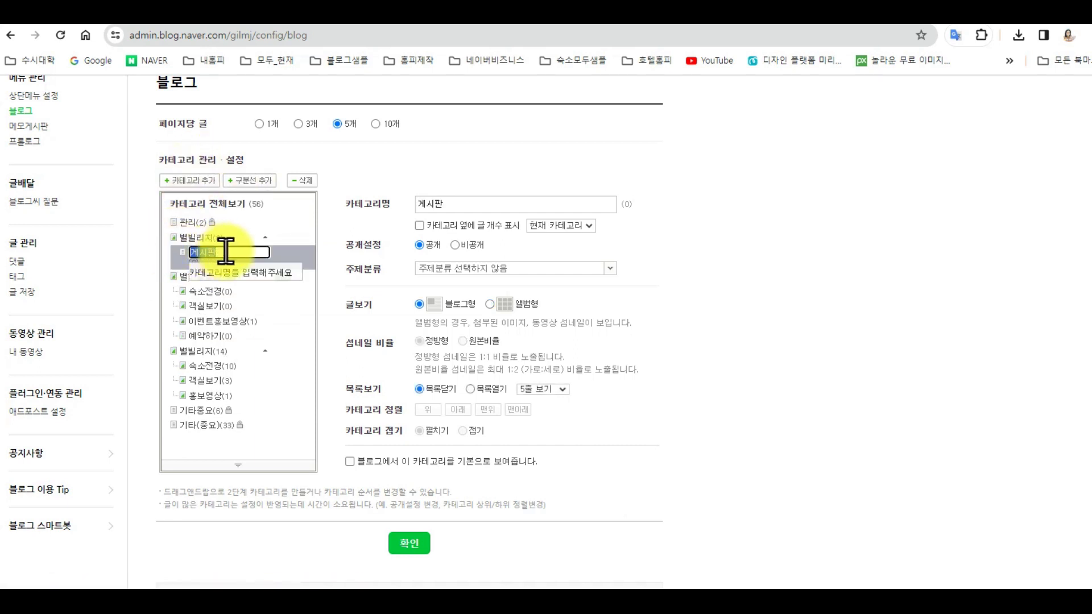
{"action": "type", "text": "수ㄱ소"}
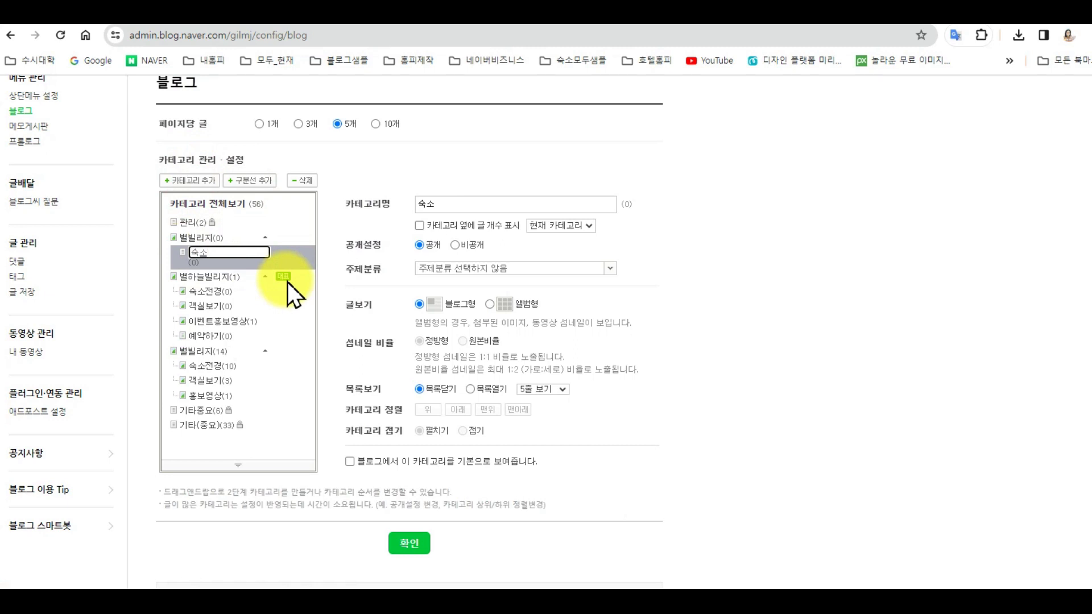
{"action": "key", "text": "Return"}
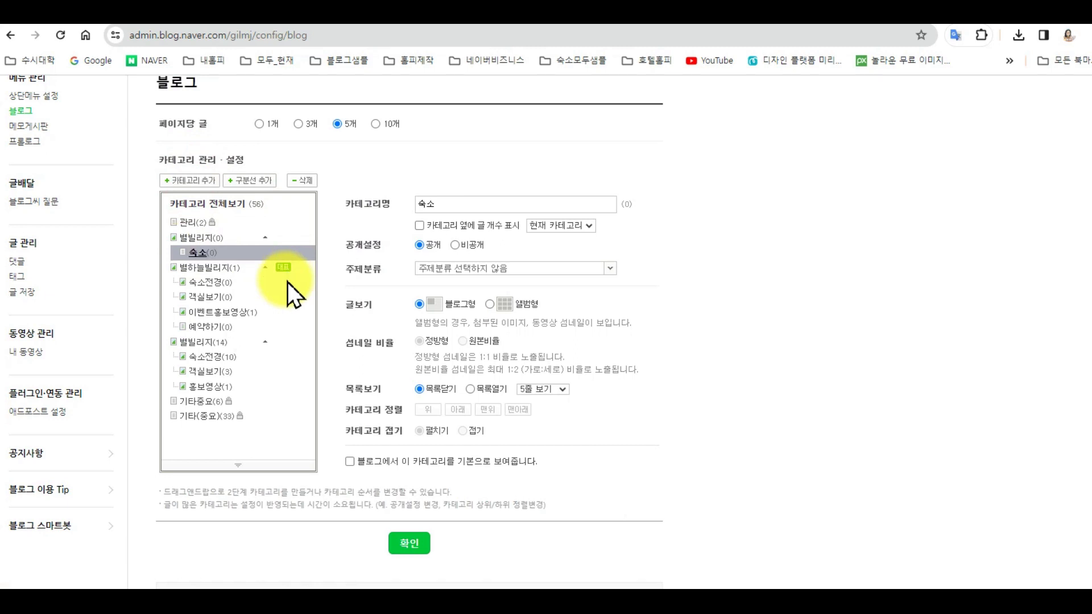
{"action": "left_click", "coordinate": [490, 304]}
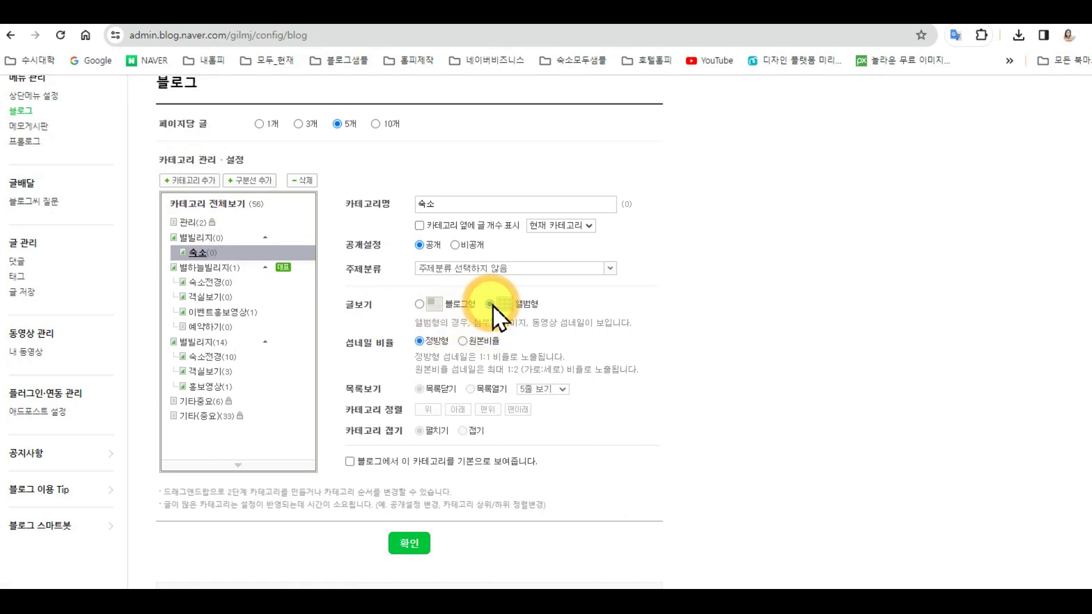
{"action": "left_click", "coordinate": [189, 254]}
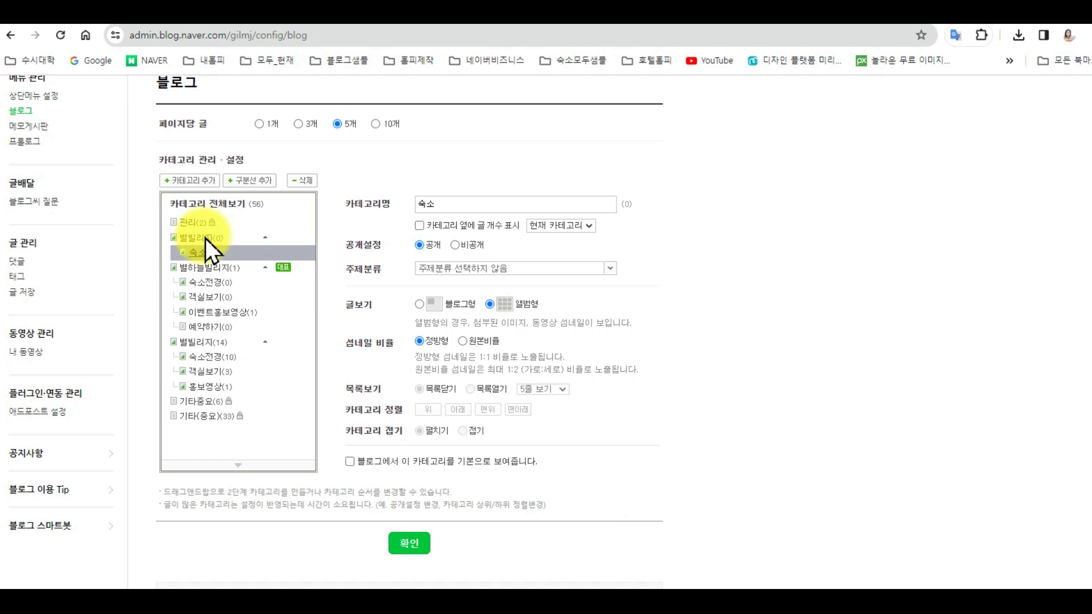
Step: Add a second subcategory named 객실 under the new 별빌리지 category, with its post view set to 앨범형
{"action": "left_click", "coordinate": [206, 238]}
{"action": "left_click", "coordinate": [204, 183]}
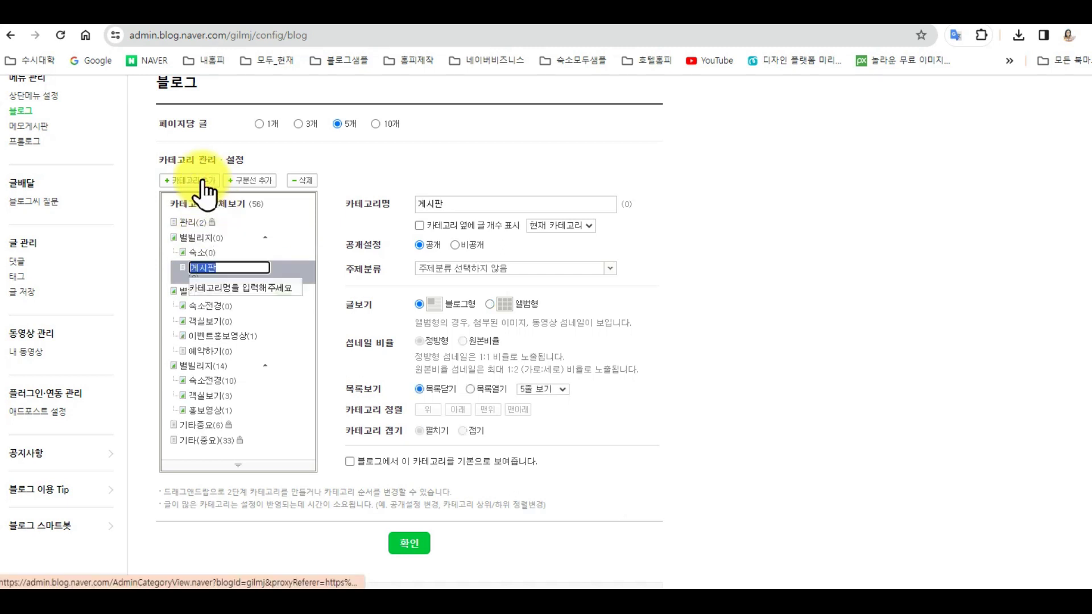
{"action": "type", "text": "객실"}
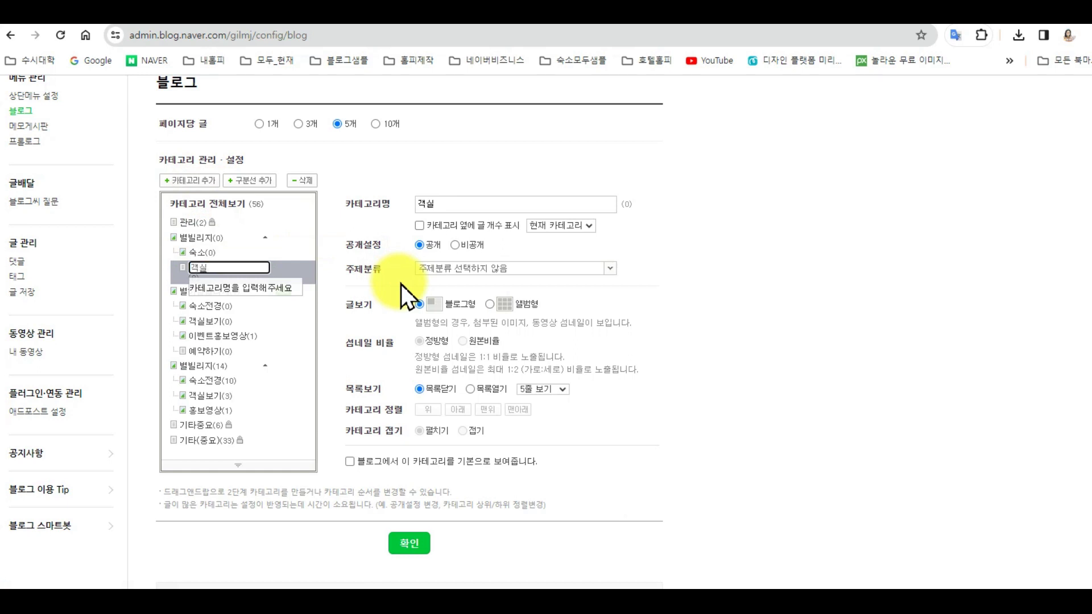
{"action": "left_click", "coordinate": [489, 304]}
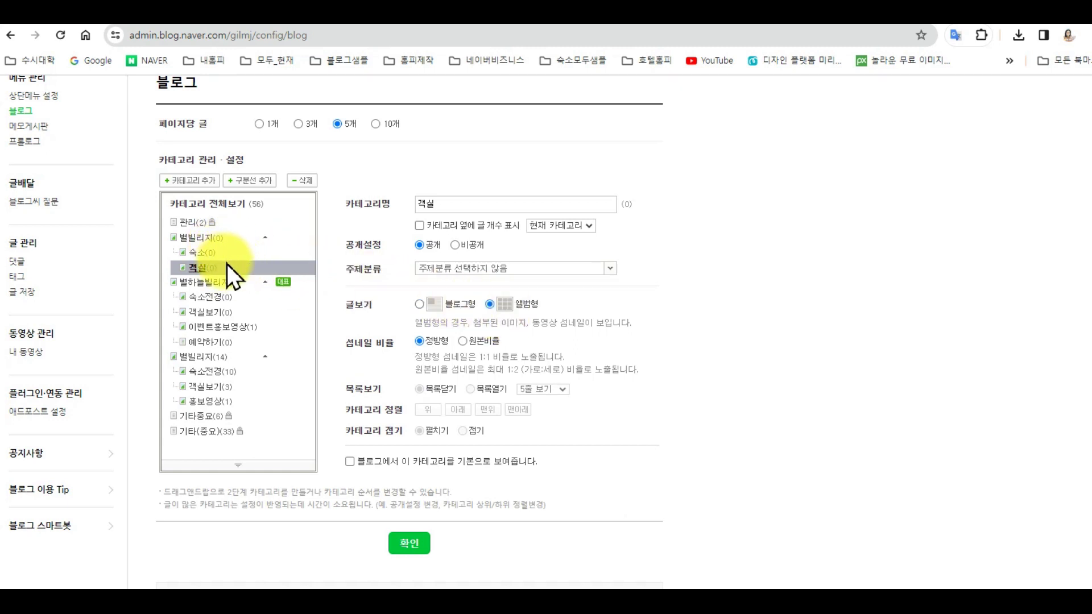
Step: Add a subcategory named 이벤트홍보영상 under the new 별빌리지 category and set its post view to 앨범형
{"action": "left_click", "coordinate": [203, 240]}
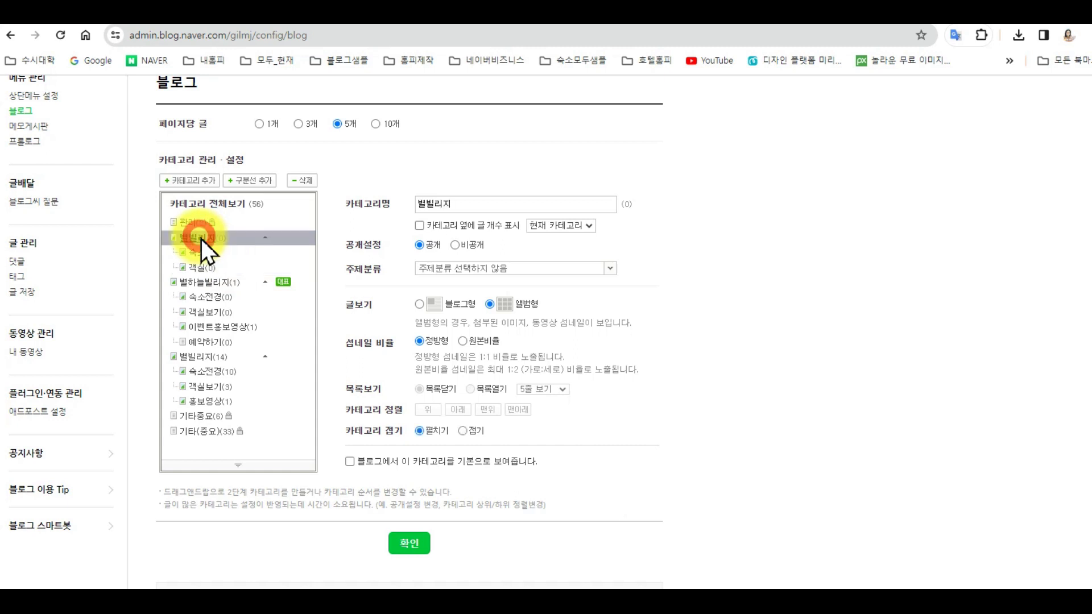
{"action": "left_click", "coordinate": [191, 182]}
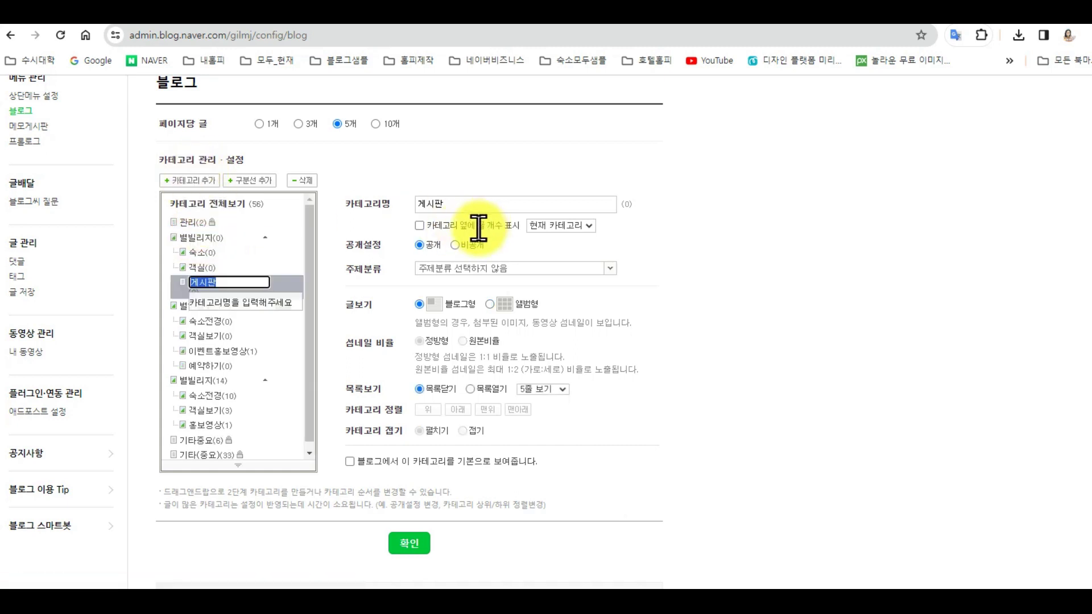
{"action": "type", "text": "이벤트"}
{"action": "left_click", "coordinate": [494, 307]}
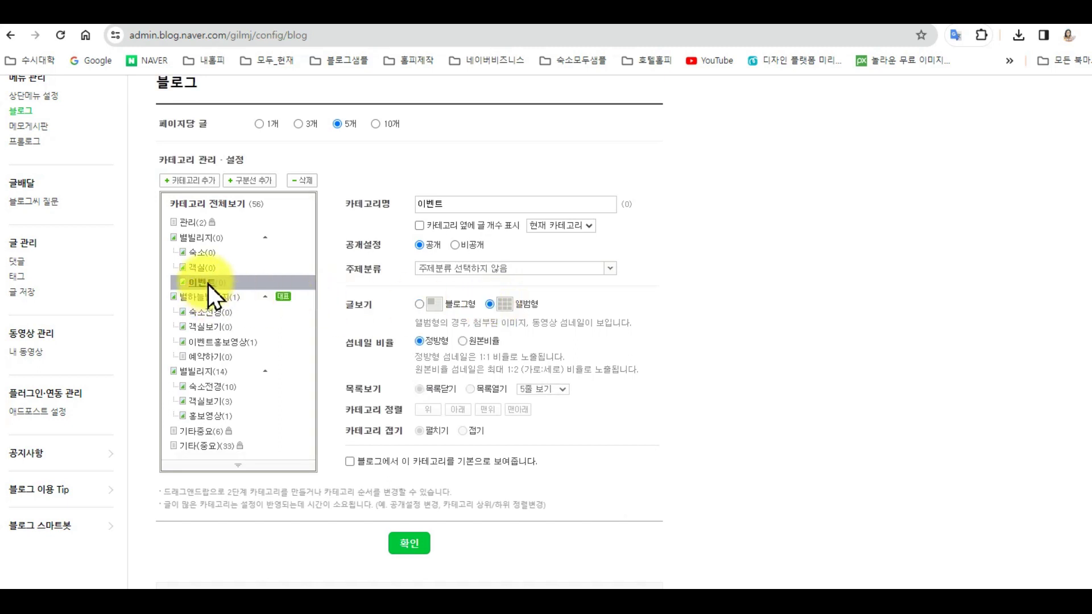
{"action": "left_click", "coordinate": [448, 203]}
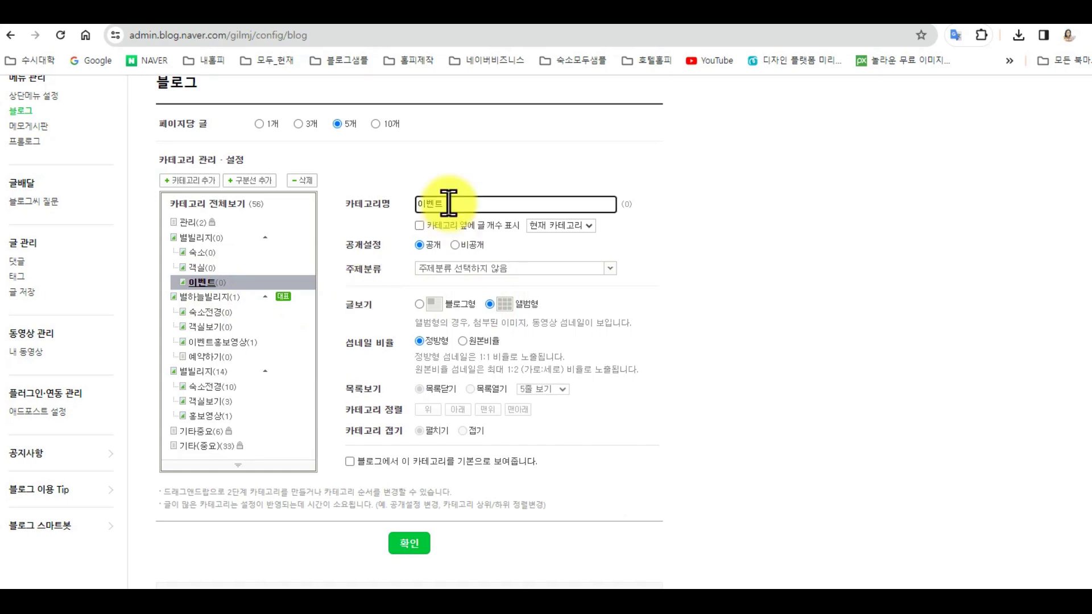
{"action": "type", "text": "홍보영상"}
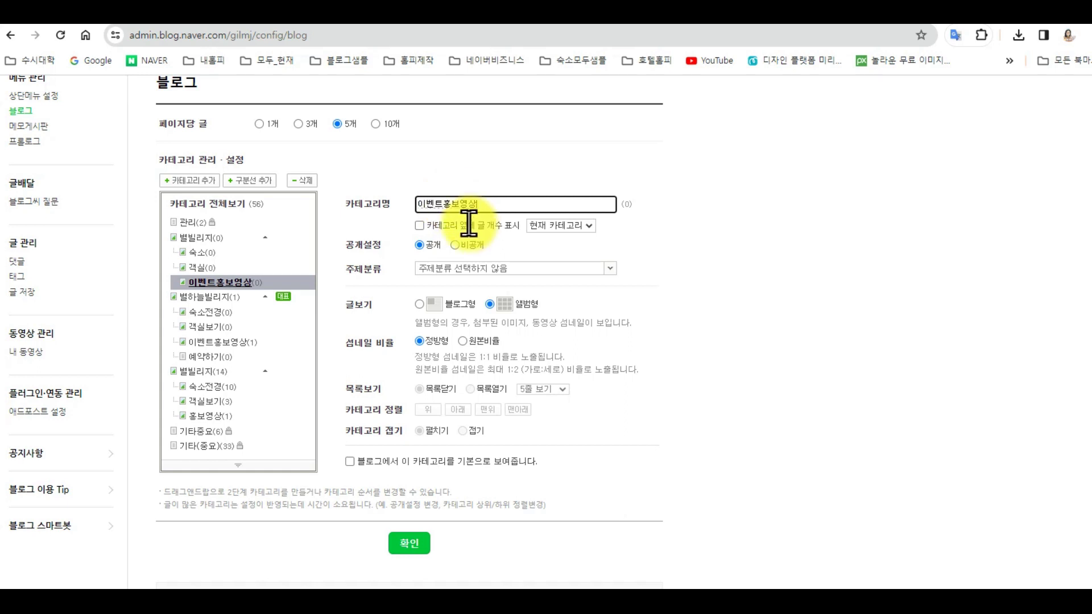
Step: Rename the 객실 subcategory under the new 별빌리지 category as 객실보기
{"action": "left_click", "coordinate": [206, 265]}
{"action": "left_click", "coordinate": [450, 203]}
{"action": "type", "text": "보기"}
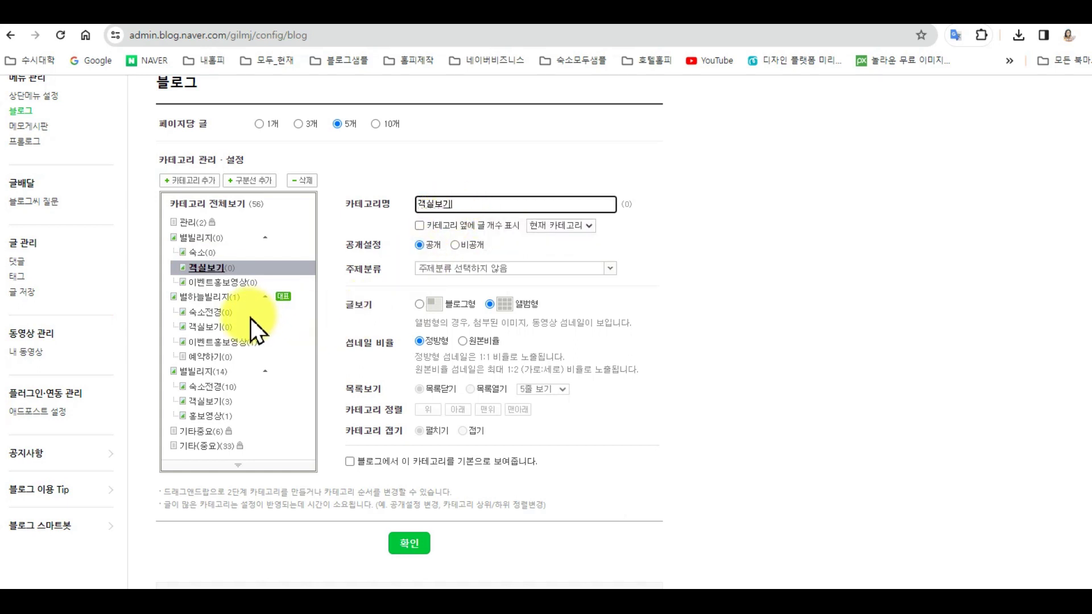
Step: Add a subcategory named 예약하기 under the new 별빌리지 category
{"action": "left_click", "coordinate": [210, 239]}
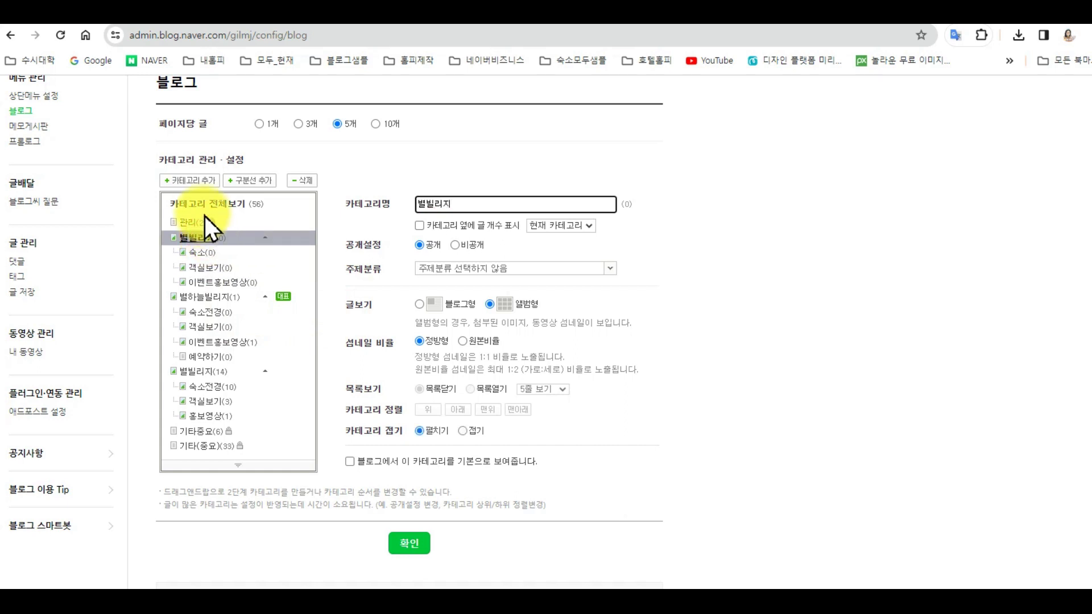
{"action": "left_click", "coordinate": [200, 181]}
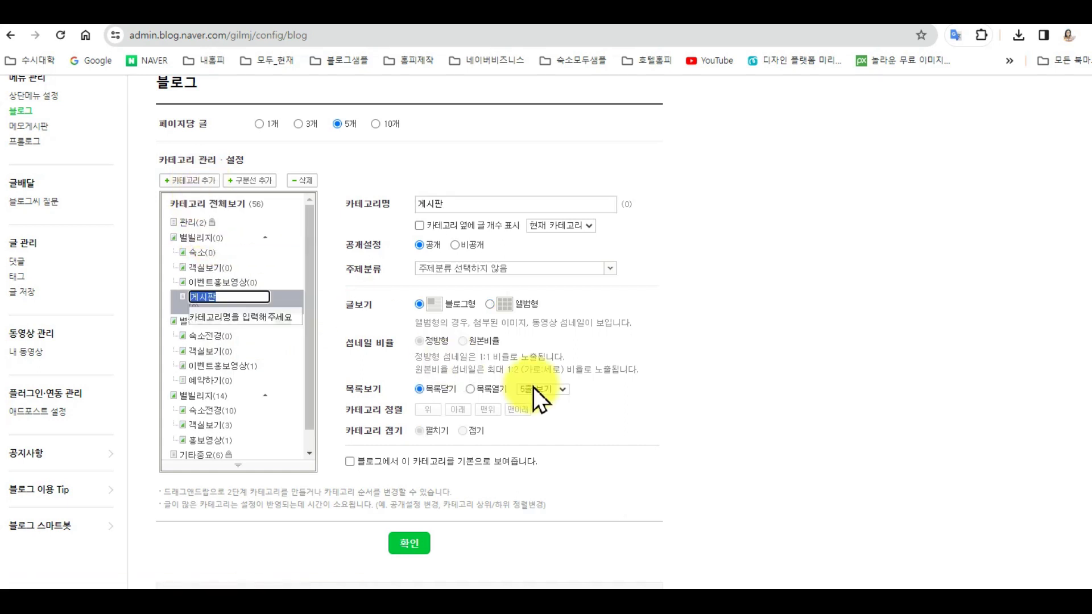
{"action": "left_click", "coordinate": [466, 205]}
{"action": "key", "text": "BackSpace"}
{"action": "key", "text": "BackSpace"}
{"action": "key", "text": "BackSpace"}
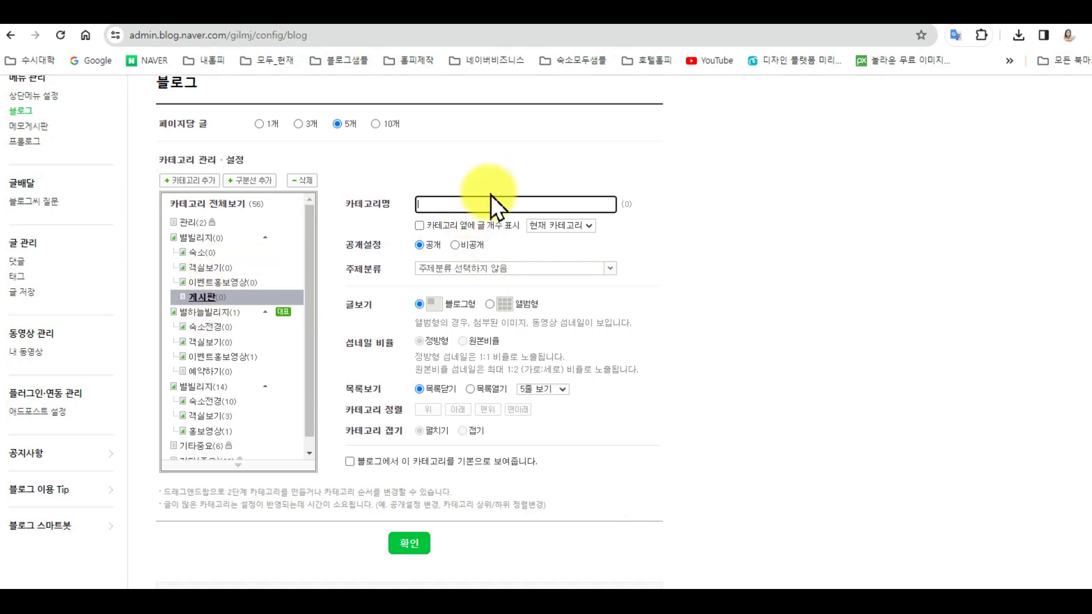
{"action": "type", "text": "예약하기"}
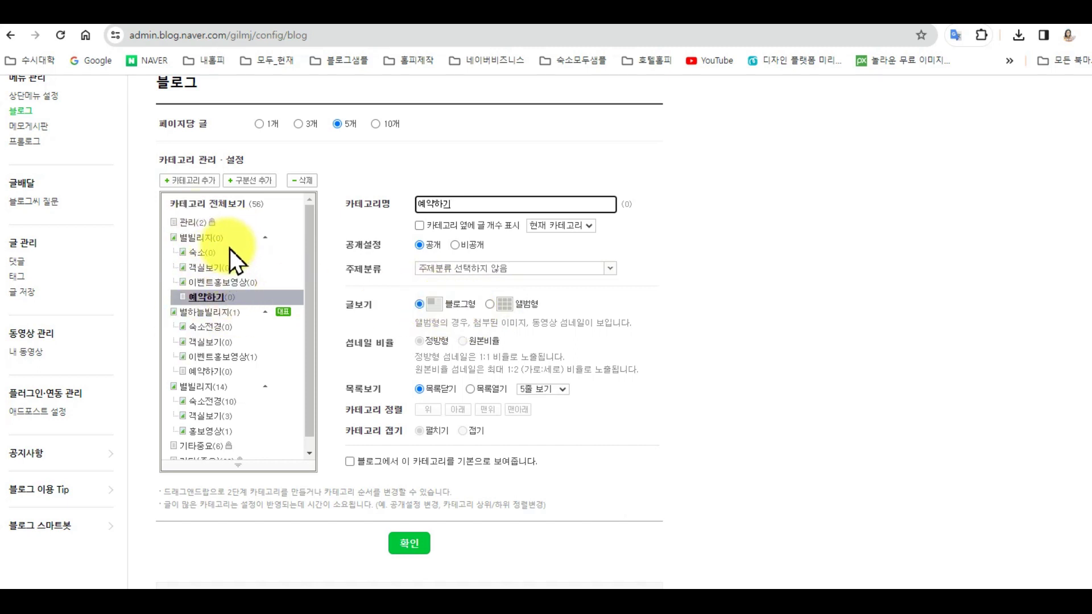
Step: Add a new top-level category named 관리2 under 카테고리 전체보기
{"action": "left_click", "coordinate": [209, 203]}
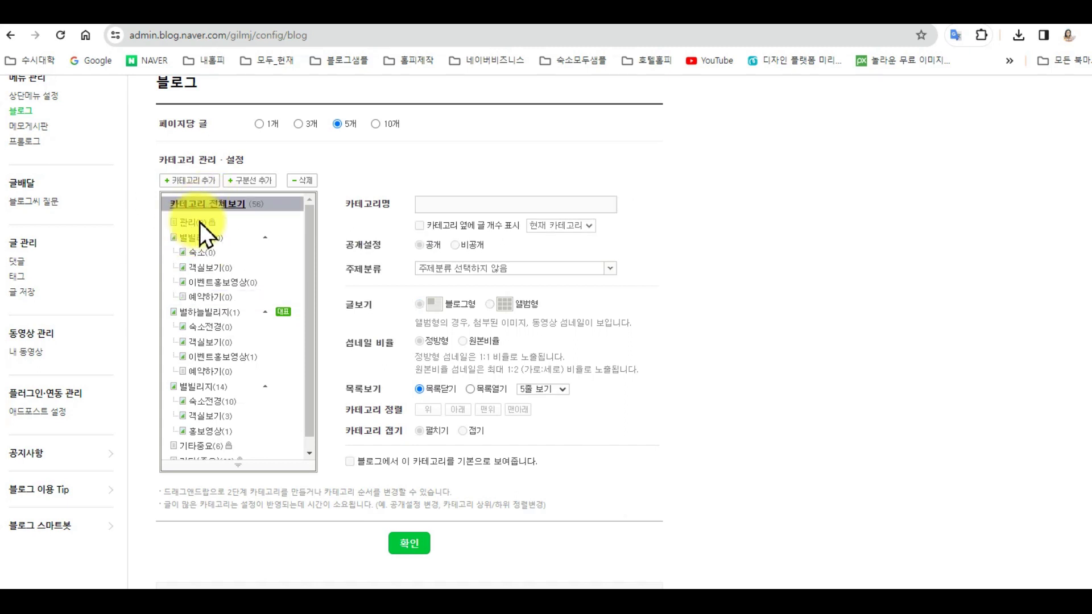
{"action": "left_click", "coordinate": [194, 239]}
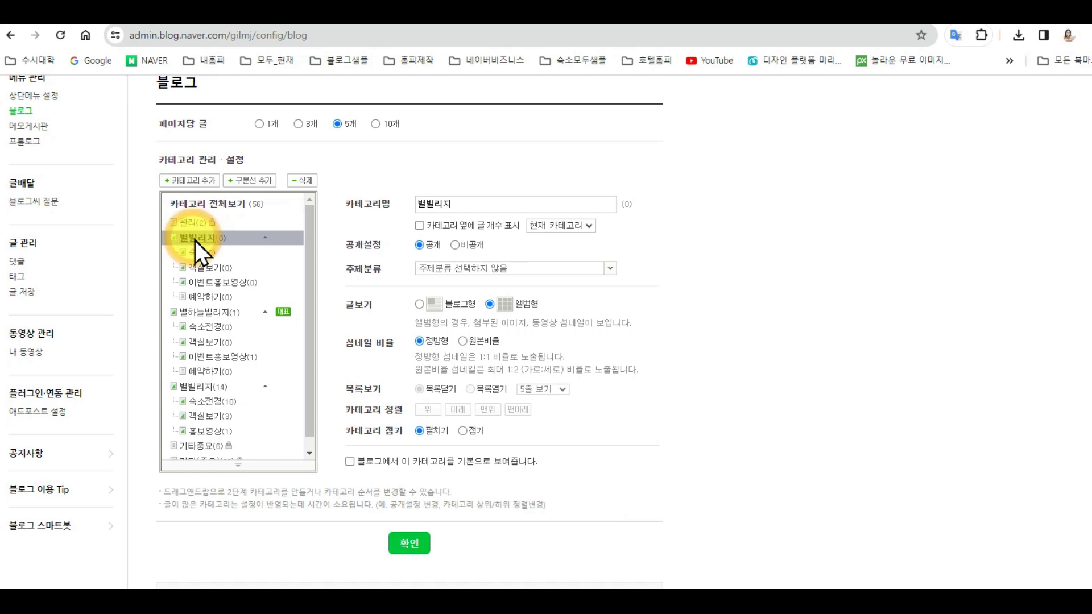
{"action": "left_click", "coordinate": [203, 202]}
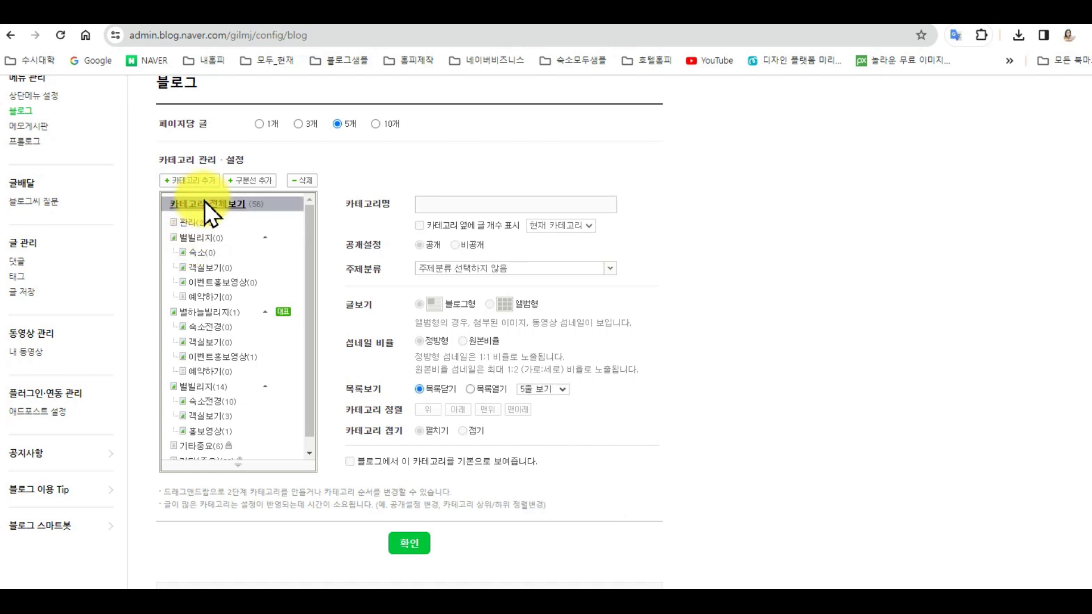
{"action": "left_click", "coordinate": [191, 181]}
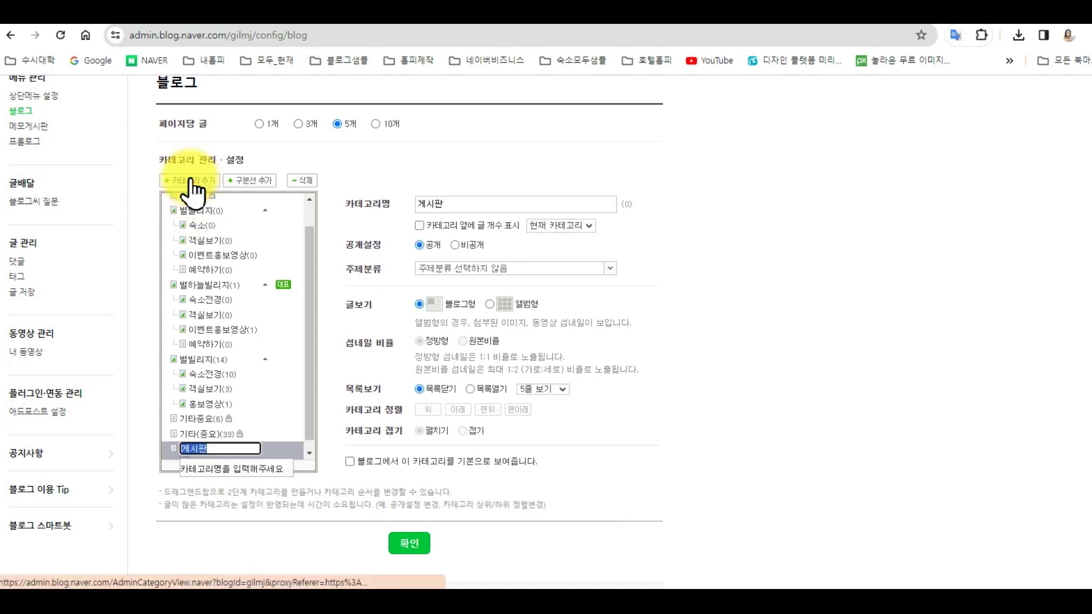
{"action": "type", "text": "관련"}
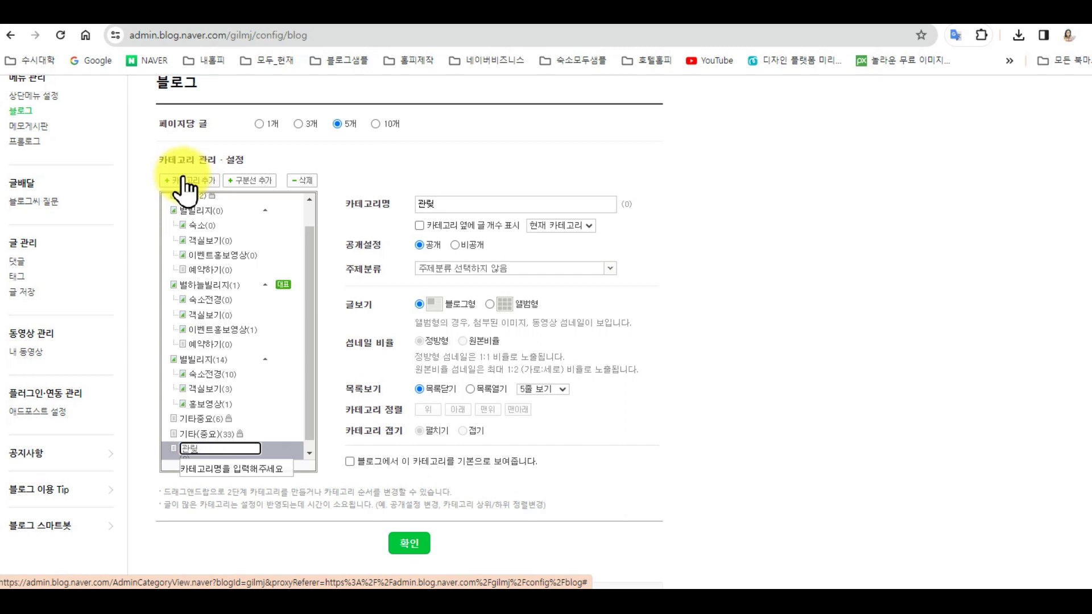
{"action": "key", "text": "BackSpace"}
{"action": "type", "text": "2"}
{"action": "key", "text": "Return"}
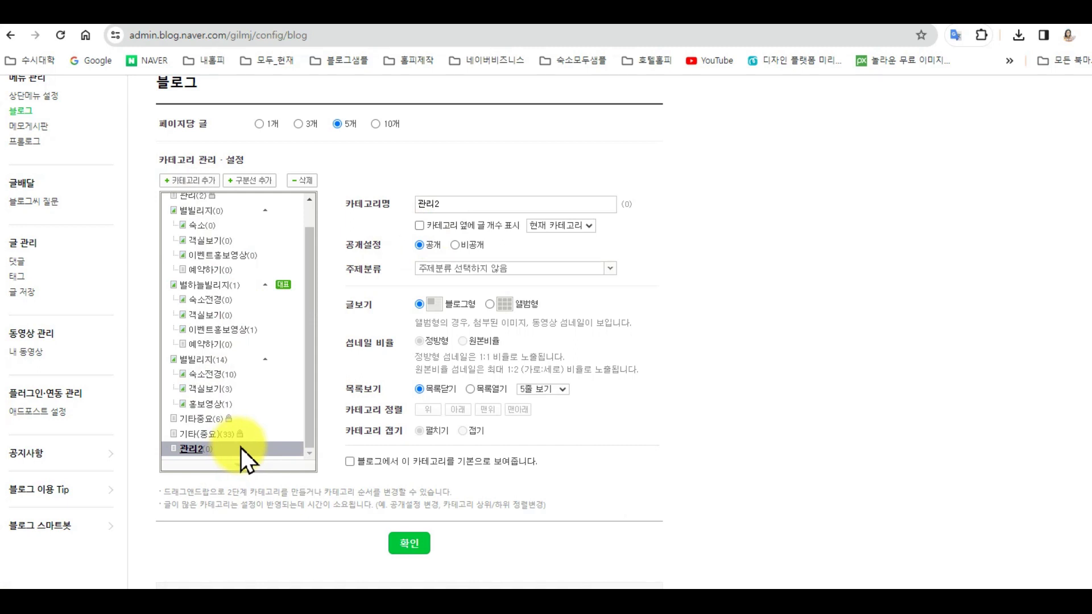
Step: Make the 관리2 category private (비공개) and move it directly below 관리
{"action": "left_click", "coordinate": [457, 245]}
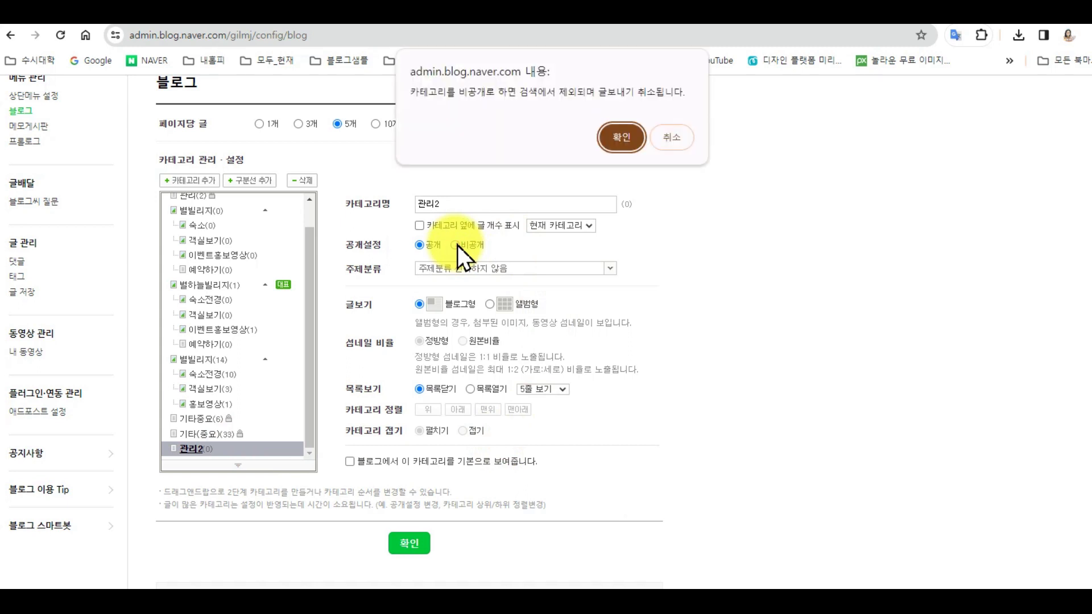
{"action": "left_click", "coordinate": [625, 139]}
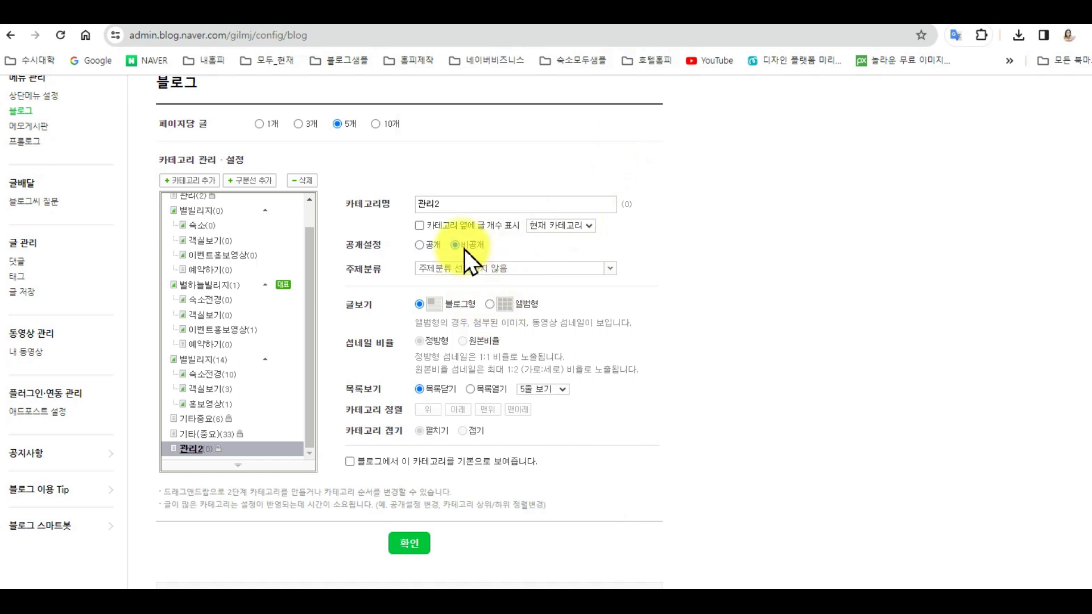
{"action": "left_click_drag", "start_coordinate": [190, 453], "coordinate": [203, 227]}
{"action": "left_click", "coordinate": [407, 543]}
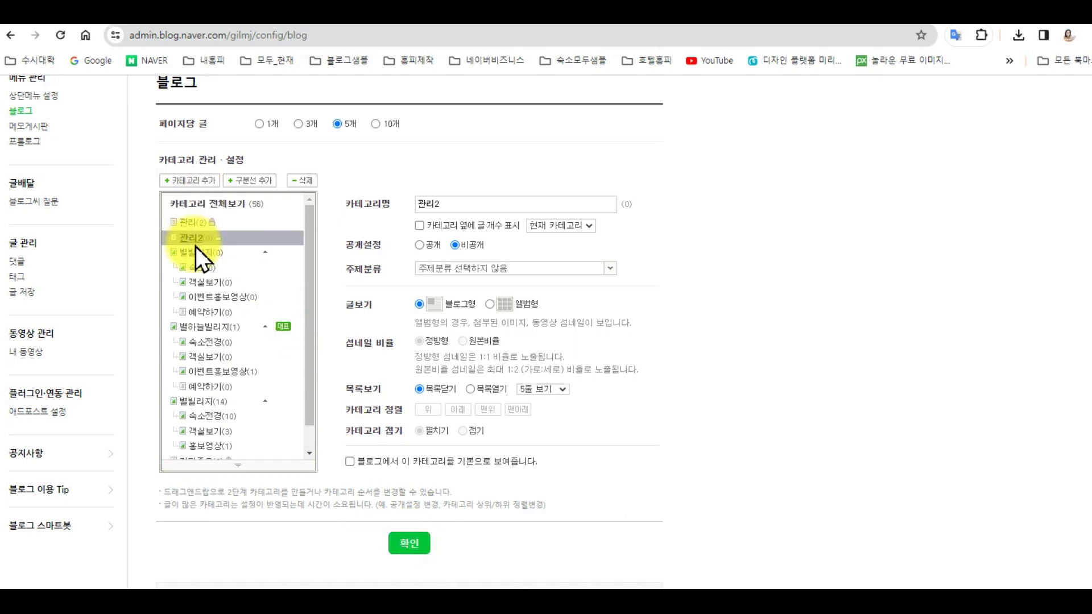
Step: Make the new 별빌리지 category the default category shown on the blog in place of 별하늘빌리지
{"action": "left_click", "coordinate": [206, 252]}
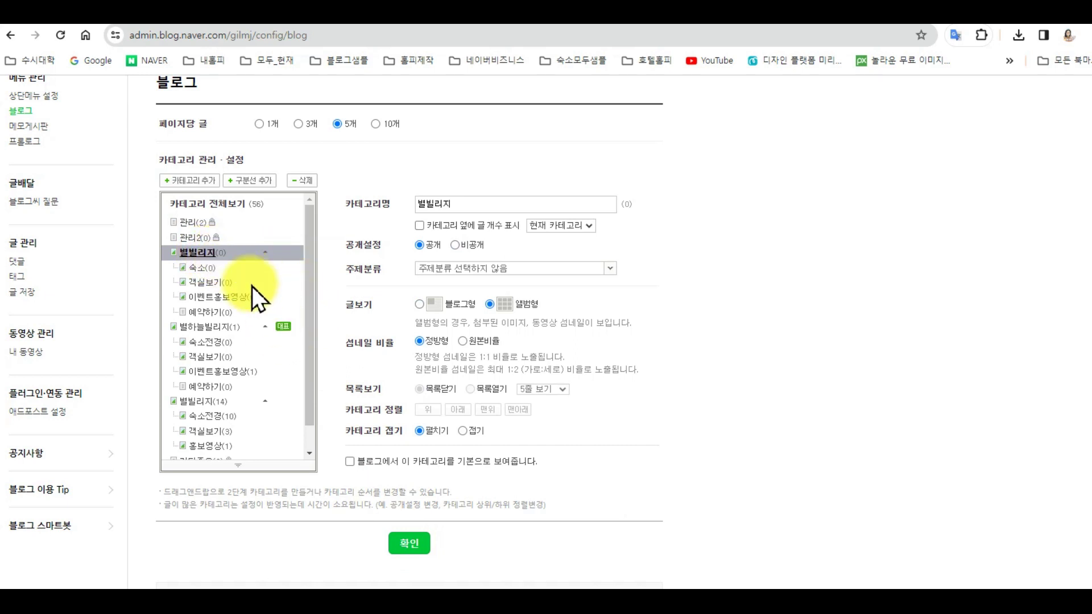
{"action": "left_click", "coordinate": [288, 332]}
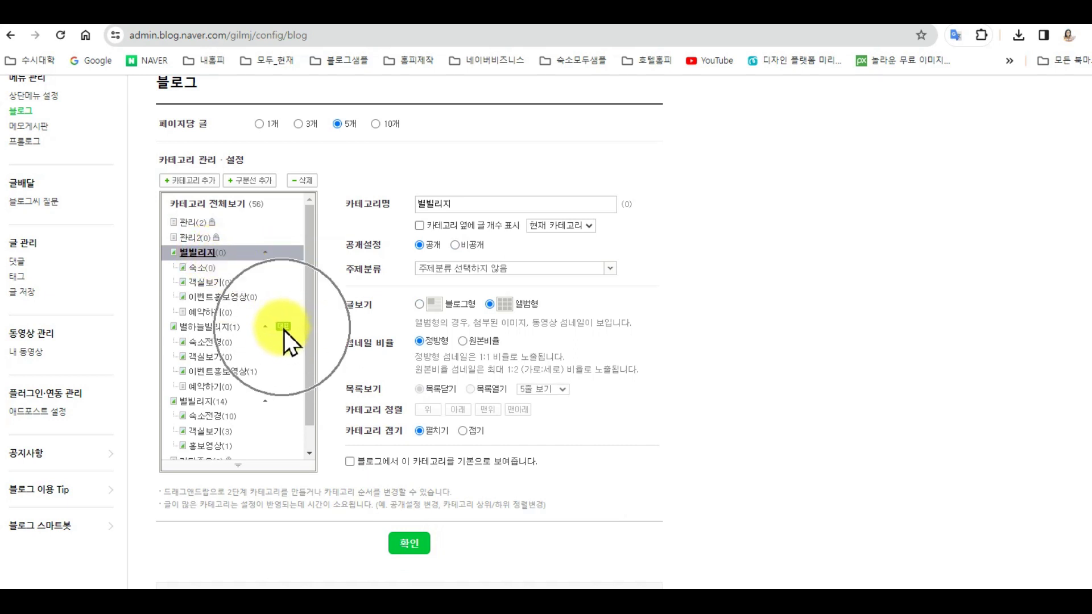
{"action": "left_click", "coordinate": [351, 462]}
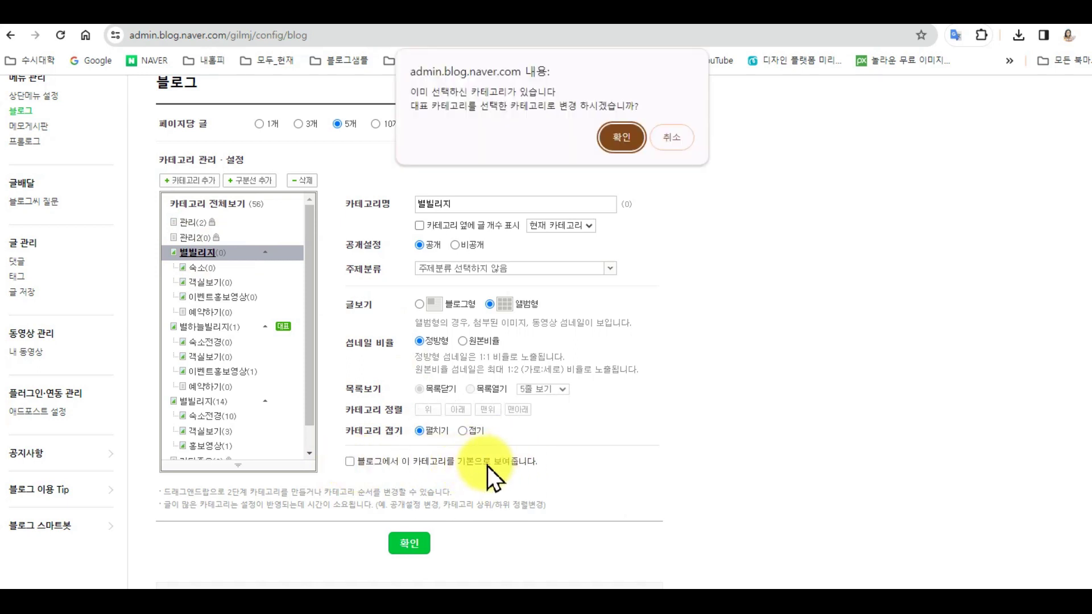
{"action": "left_click", "coordinate": [630, 138]}
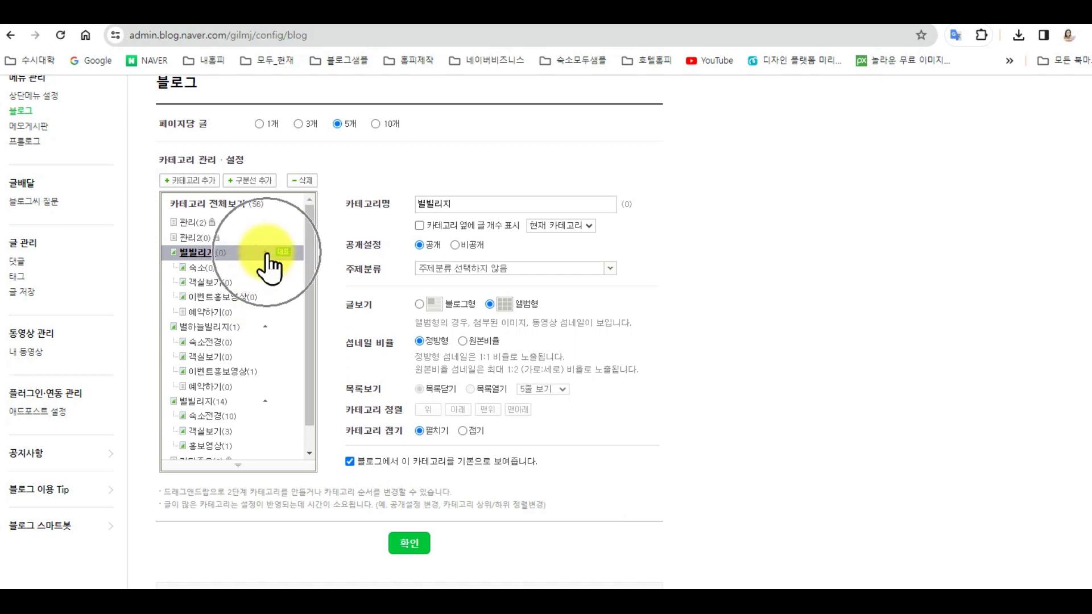
Step: Set 별하늘빌리지 back as the blog's default category
{"action": "left_click", "coordinate": [220, 330]}
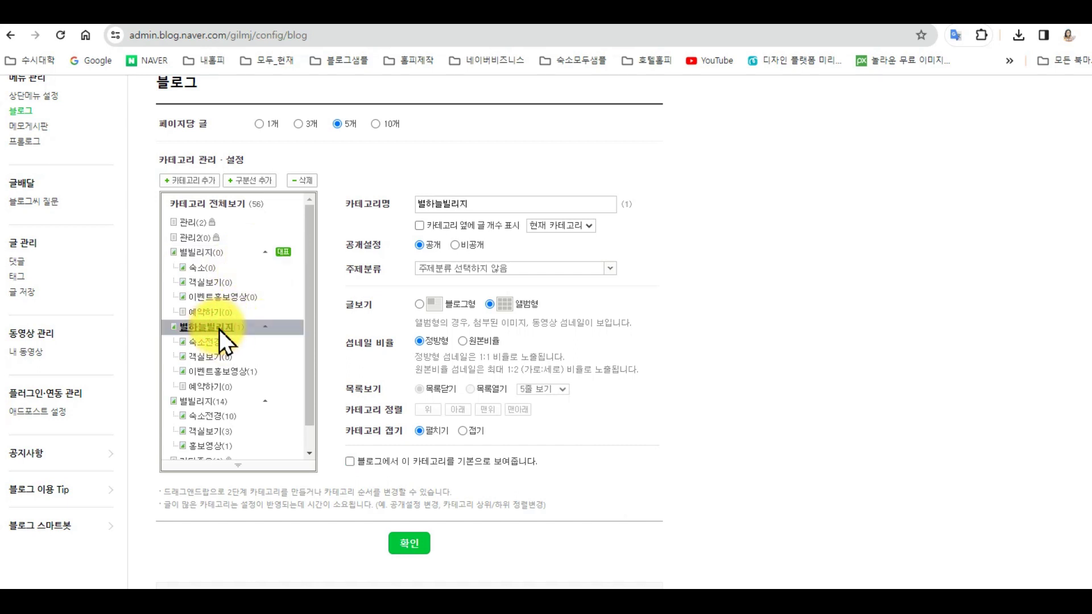
{"action": "left_click", "coordinate": [351, 462]}
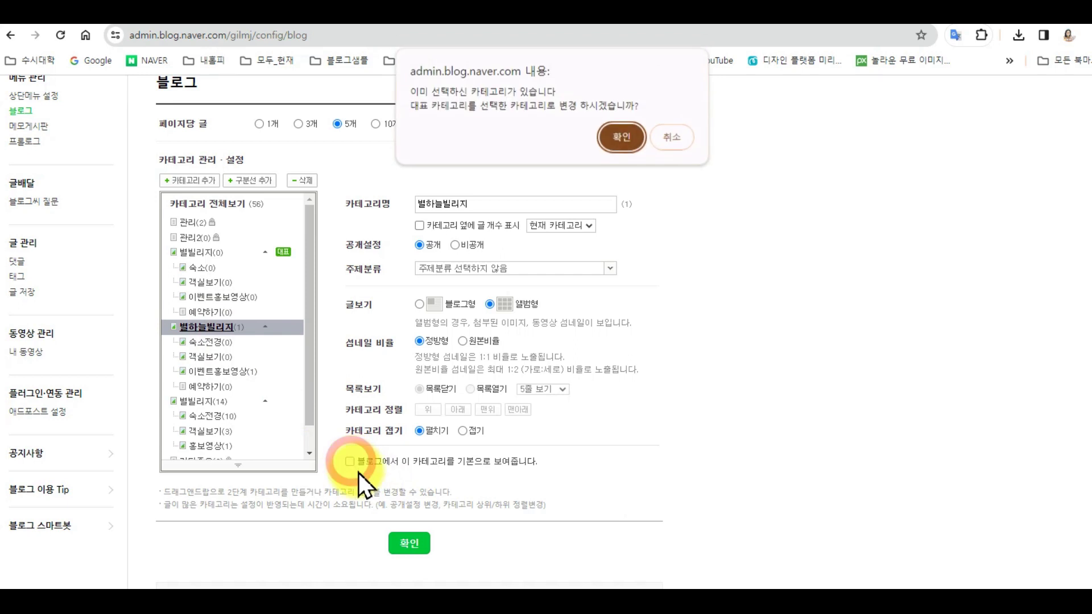
{"action": "left_click", "coordinate": [623, 141]}
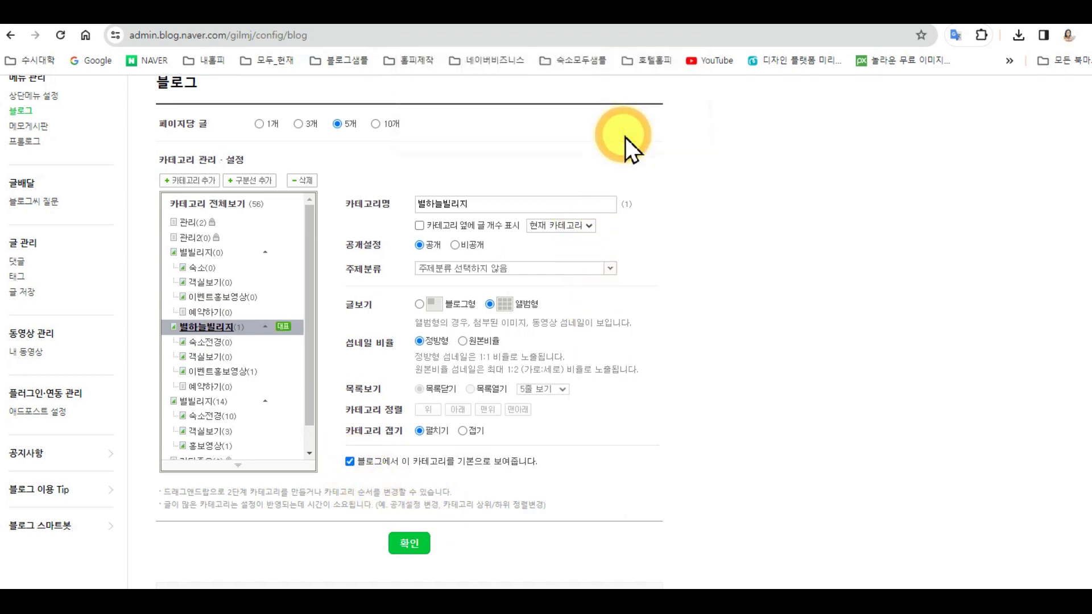
Step: Save the blog's category settings
{"action": "left_click", "coordinate": [409, 543]}
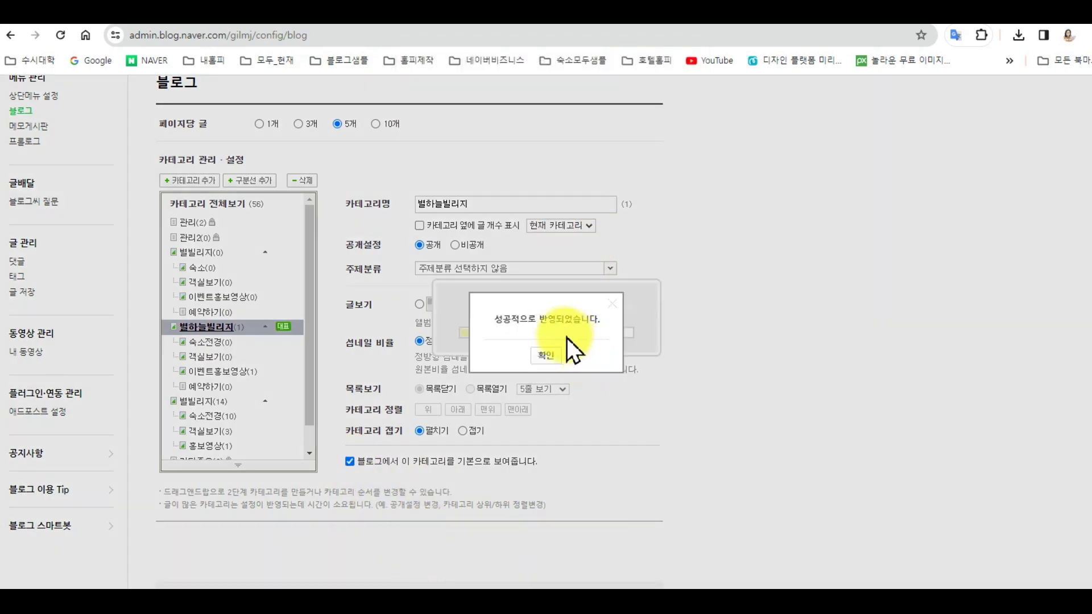
{"action": "left_click", "coordinate": [546, 356]}
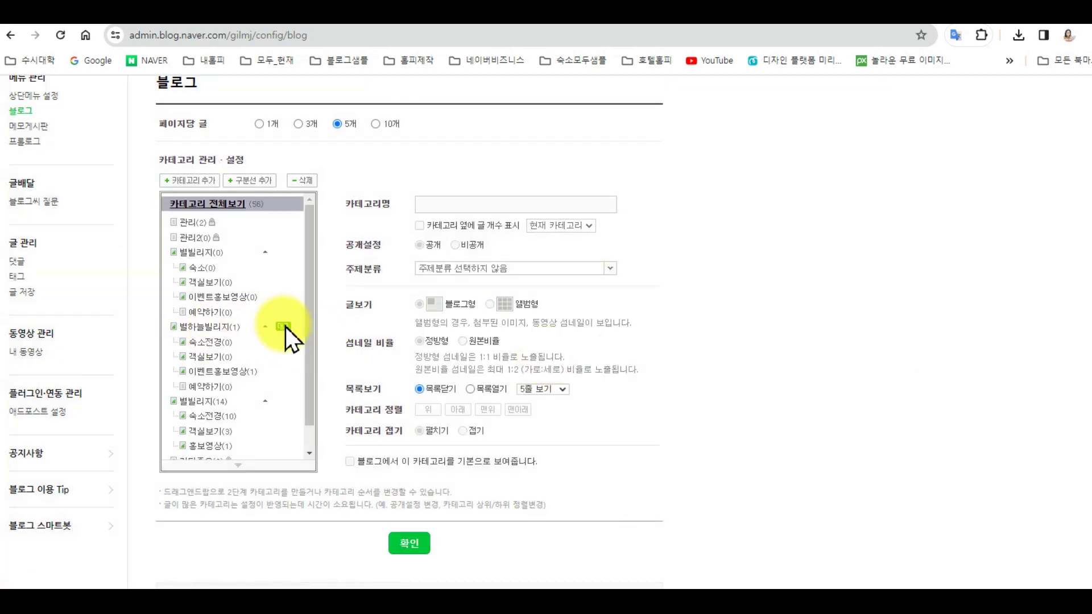
Step: Delete the empty 별빌리지 category below 관리2 together with all its subcategories
{"action": "left_click", "coordinate": [200, 254]}
{"action": "left_click", "coordinate": [201, 254]}
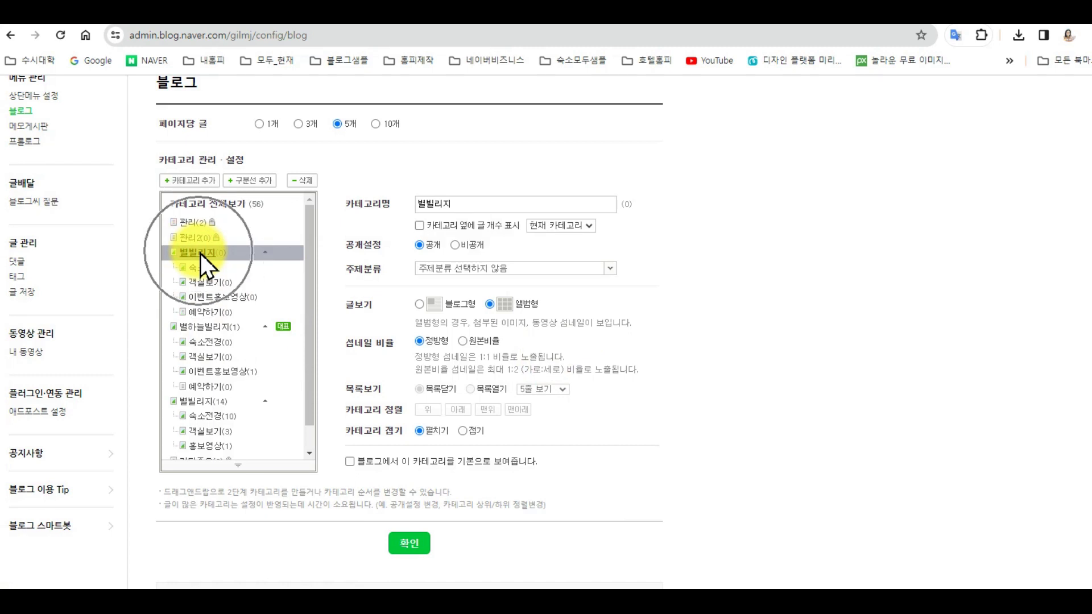
{"action": "left_click", "coordinate": [305, 181]}
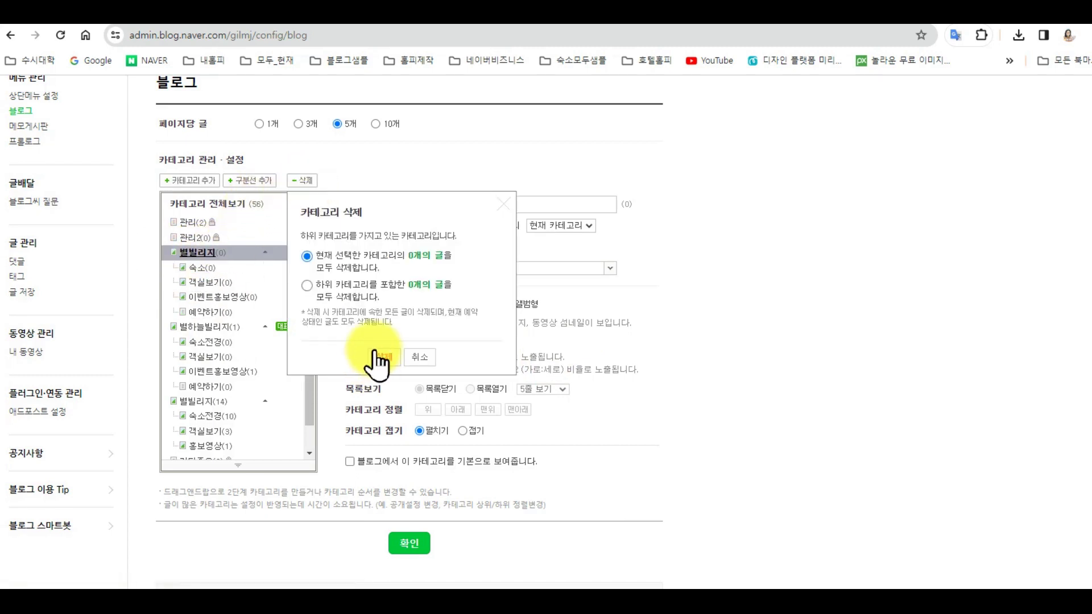
{"action": "left_click", "coordinate": [179, 252]}
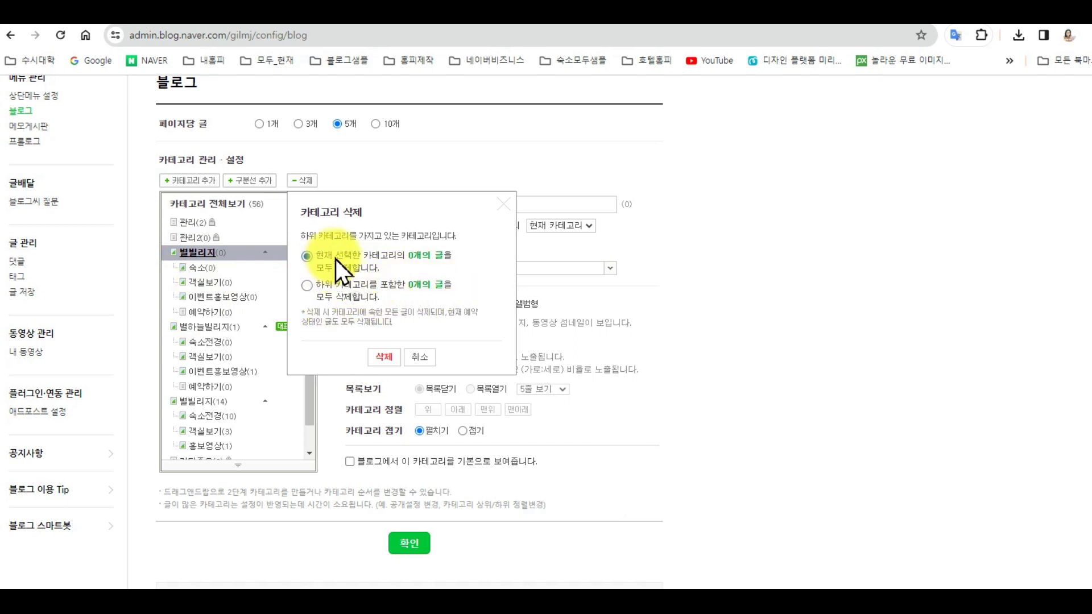
{"action": "left_click", "coordinate": [313, 289]}
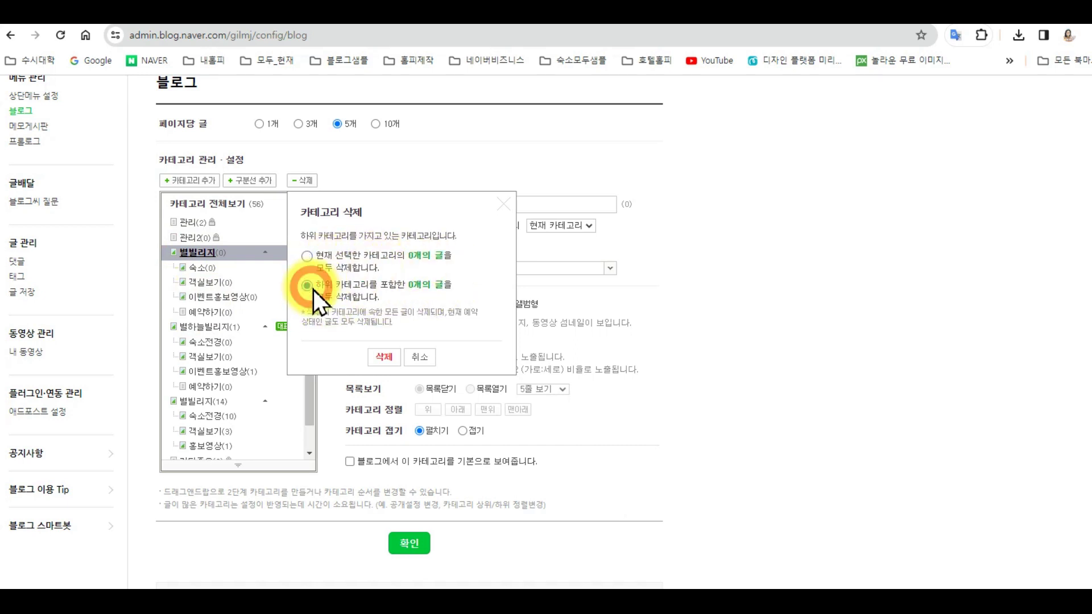
{"action": "left_click", "coordinate": [384, 357]}
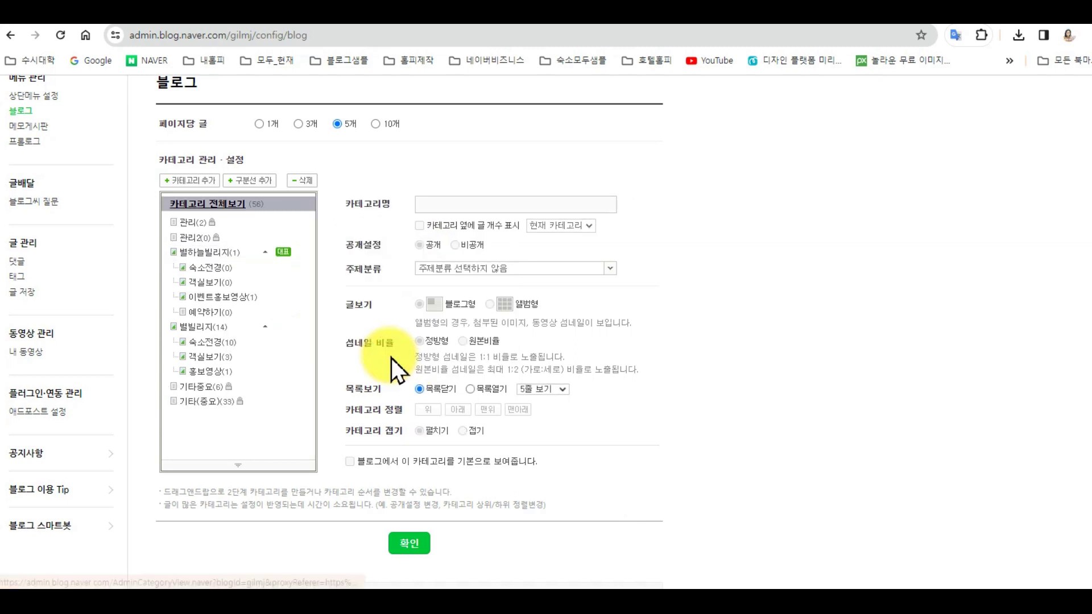
Step: Delete the private 관리2 category
{"action": "left_click", "coordinate": [203, 239]}
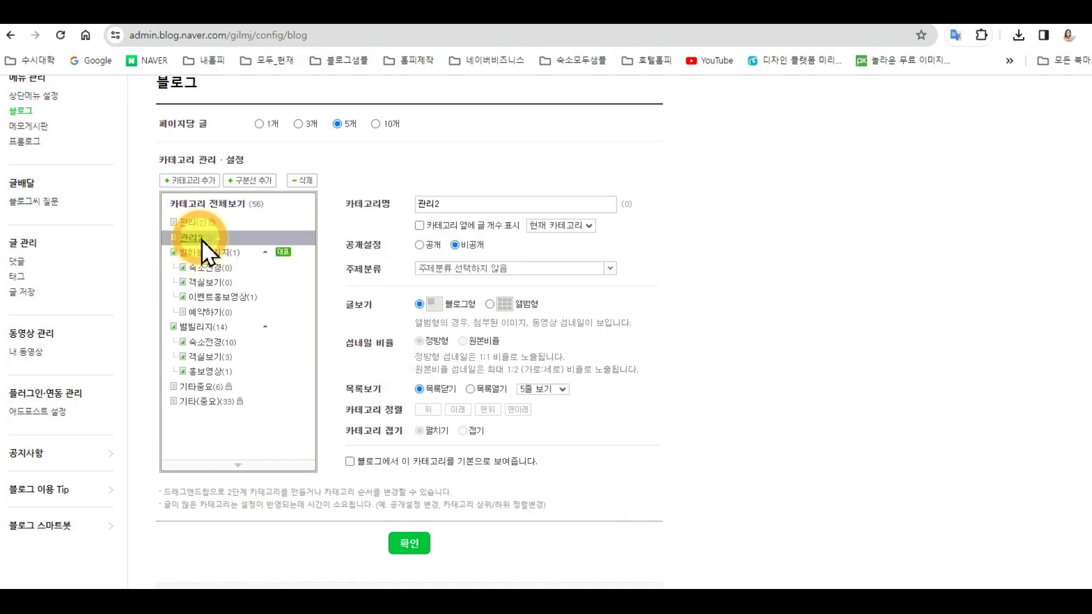
{"action": "left_click", "coordinate": [304, 181]}
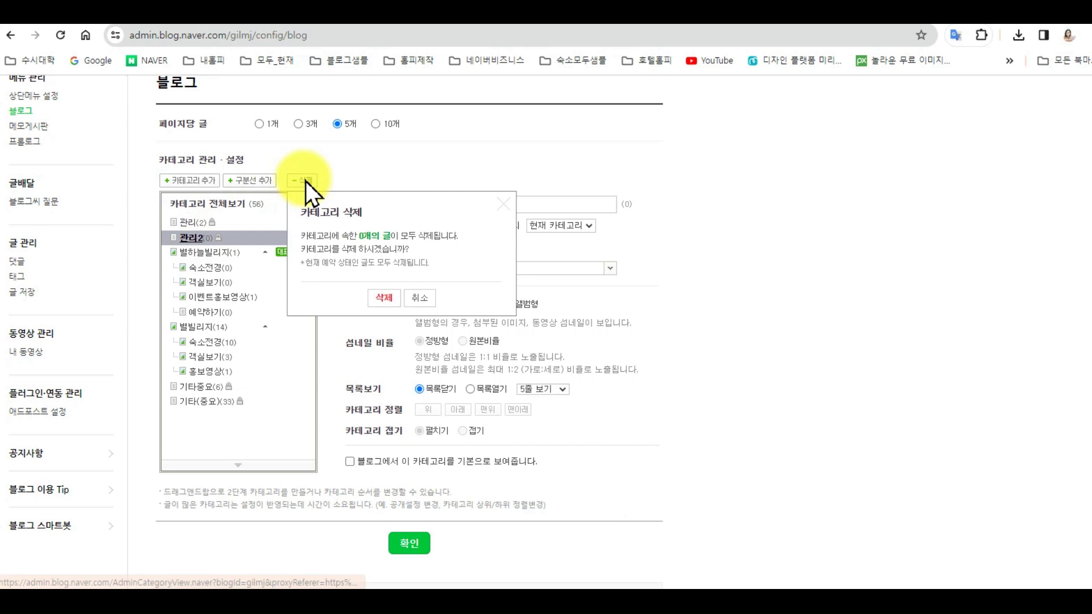
{"action": "left_click", "coordinate": [384, 297]}
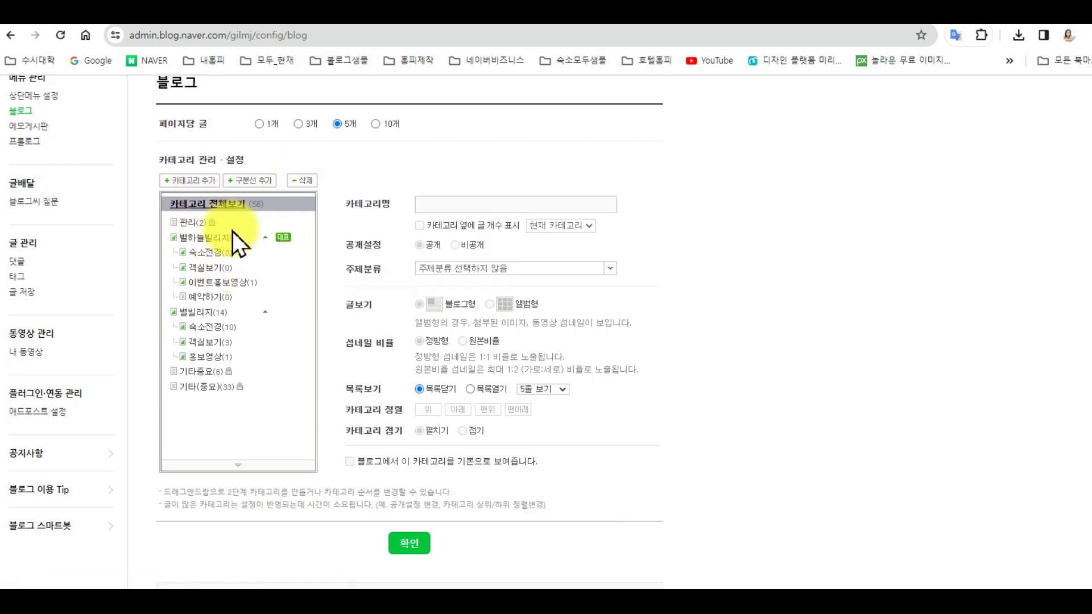
{"action": "left_click", "coordinate": [208, 314]}
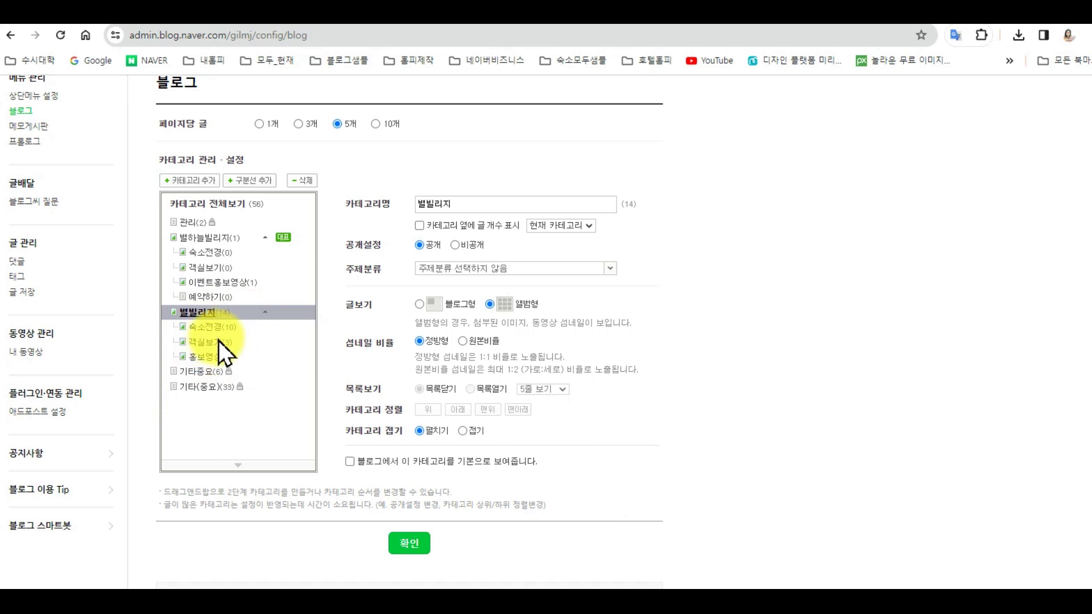
{"action": "left_click", "coordinate": [210, 237]}
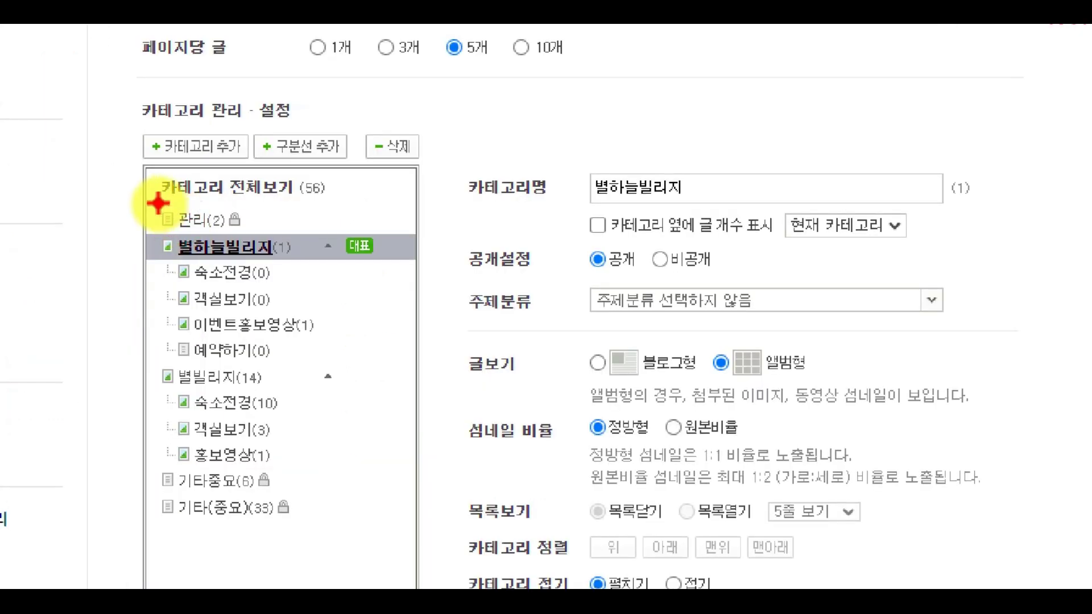
{"action": "left_click_drag", "start_coordinate": [158, 203], "coordinate": [375, 365]}
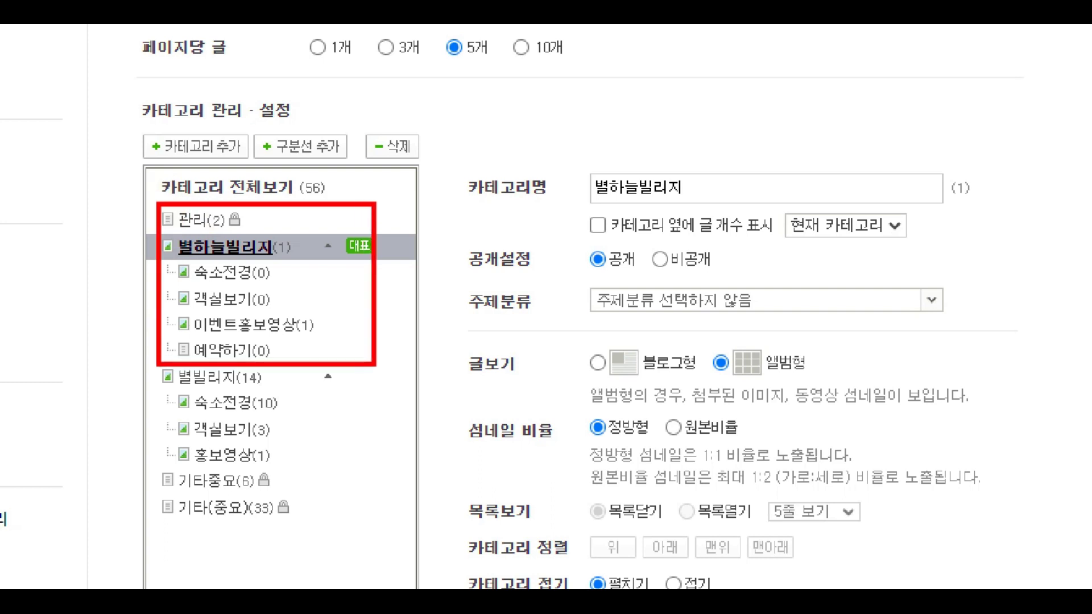
{"action": "mouse_move", "coordinate": [307, 356]}
{"action": "left_mouse_down"}
{"action": "mouse_move", "coordinate": [277, 364]}
{"action": "mouse_move", "coordinate": [293, 381]}
{"action": "left_mouse_up"}
{"action": "mouse_move", "coordinate": [182, 370]}
{"action": "left_mouse_down"}
{"action": "mouse_move", "coordinate": [171, 337]}
{"action": "mouse_move", "coordinate": [214, 359]}
{"action": "left_mouse_up"}
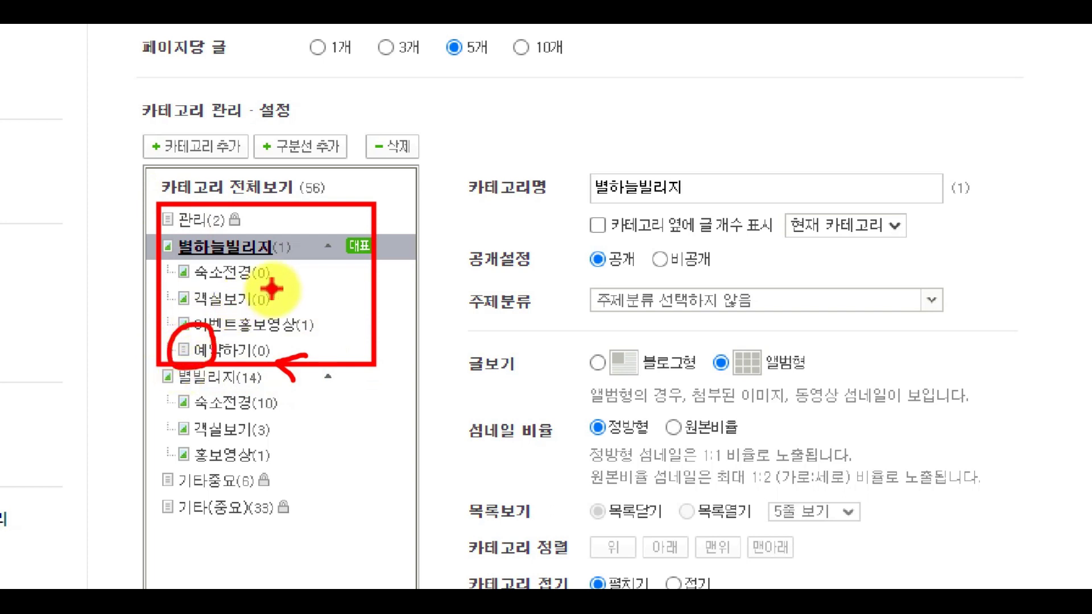
{"action": "key", "text": "Escape"}
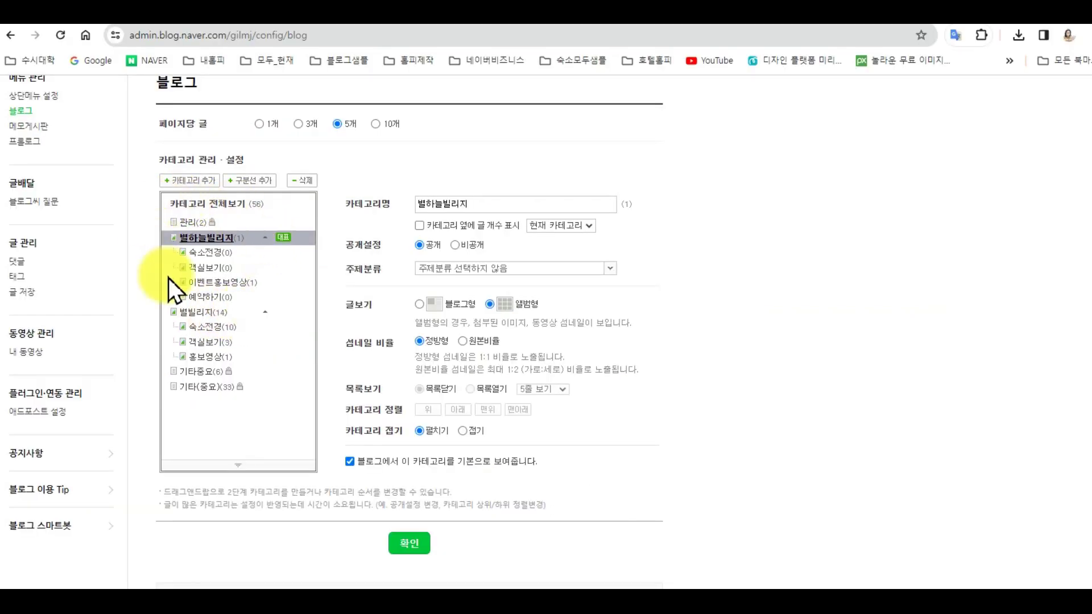
{"action": "left_click", "coordinate": [289, 239]}
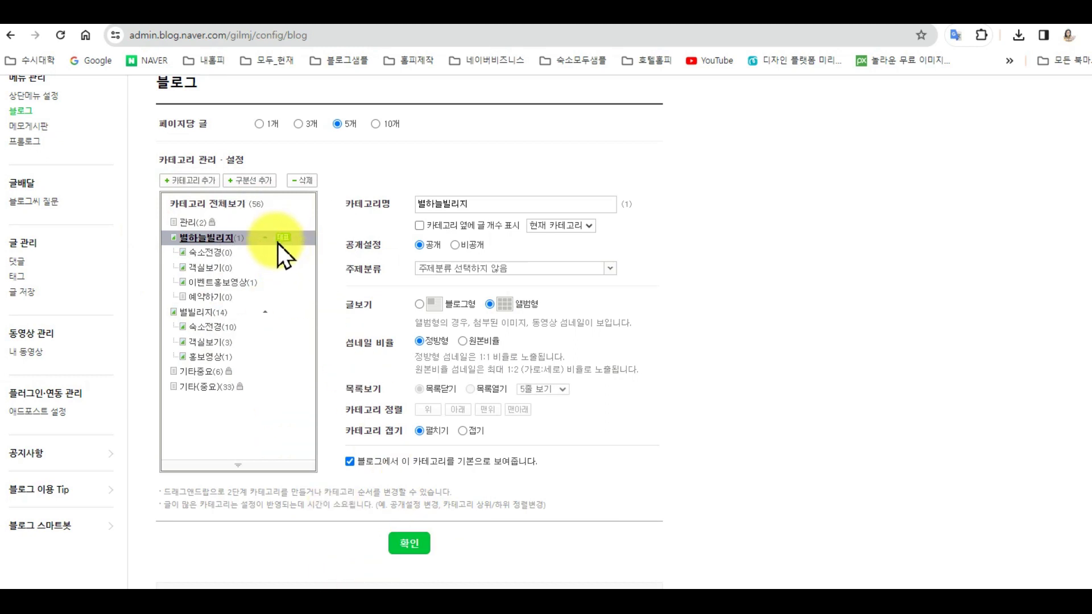
Step: Make the 이벤트홍보영상 subcategory under 별하늘빌리지 the default category shown on the blog
{"action": "left_click", "coordinate": [237, 284]}
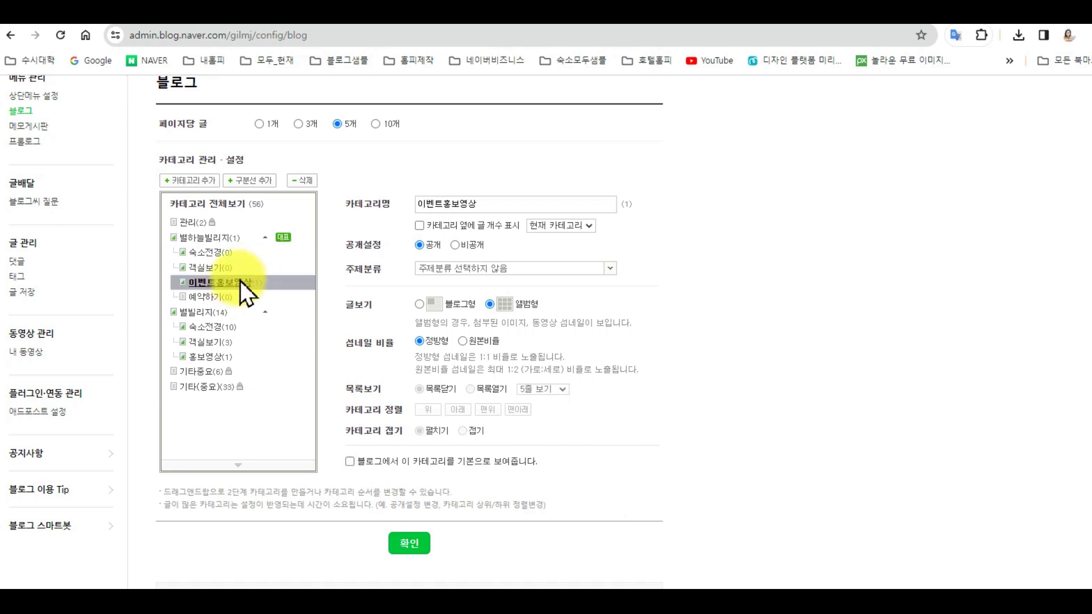
{"action": "left_click", "coordinate": [351, 463]}
{"action": "left_click", "coordinate": [621, 138]}
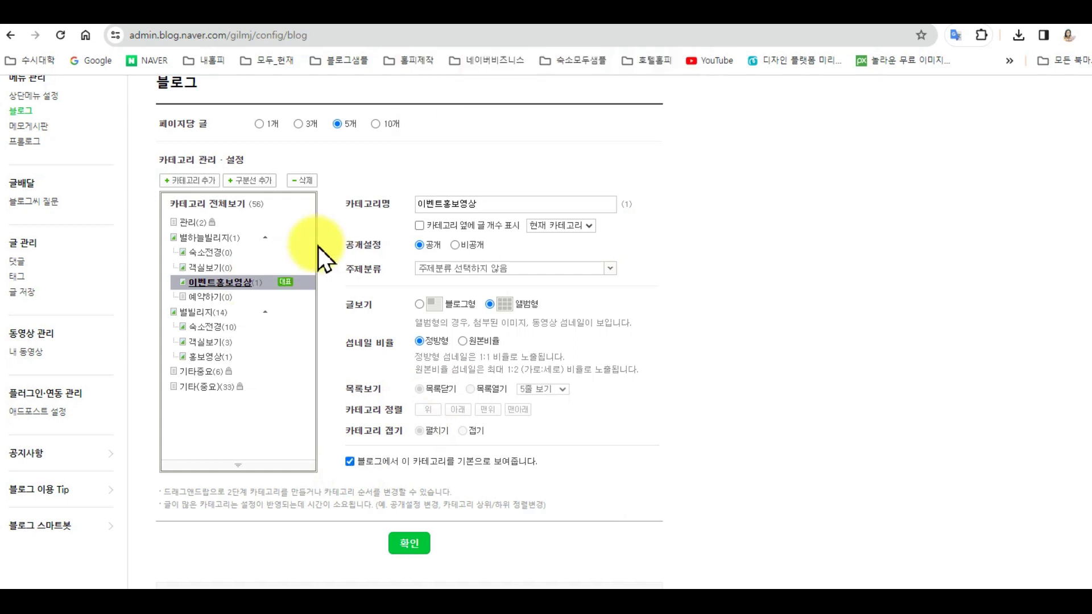
{"action": "left_click", "coordinate": [288, 285]}
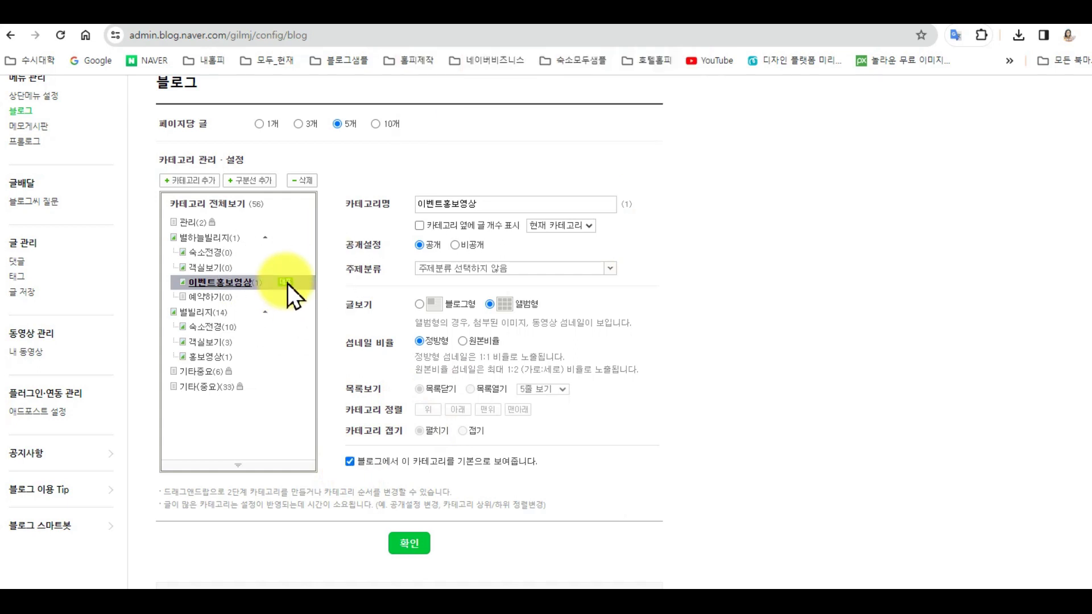
Step: Make 별하늘빌리지 the default category again and save the category settings
{"action": "left_click", "coordinate": [215, 237]}
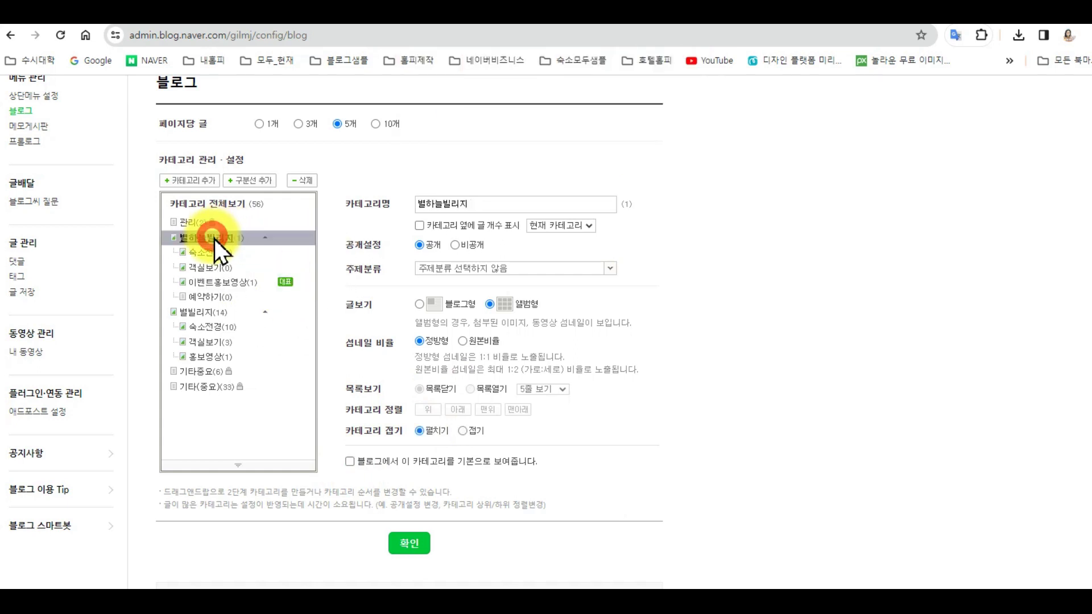
{"action": "left_click", "coordinate": [349, 462]}
{"action": "left_click", "coordinate": [627, 141]}
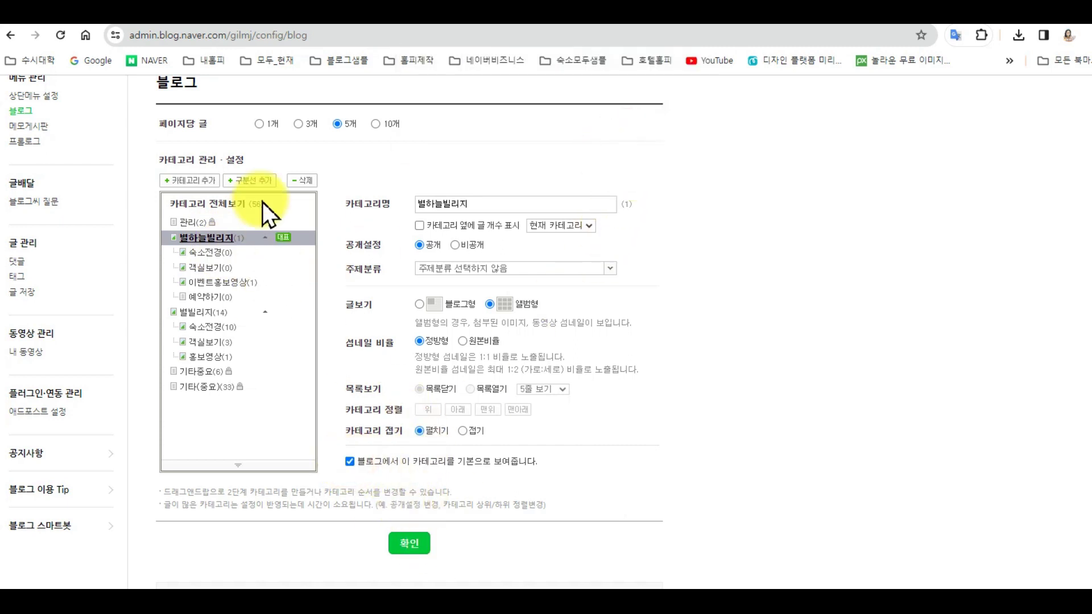
{"action": "left_click", "coordinate": [409, 544]}
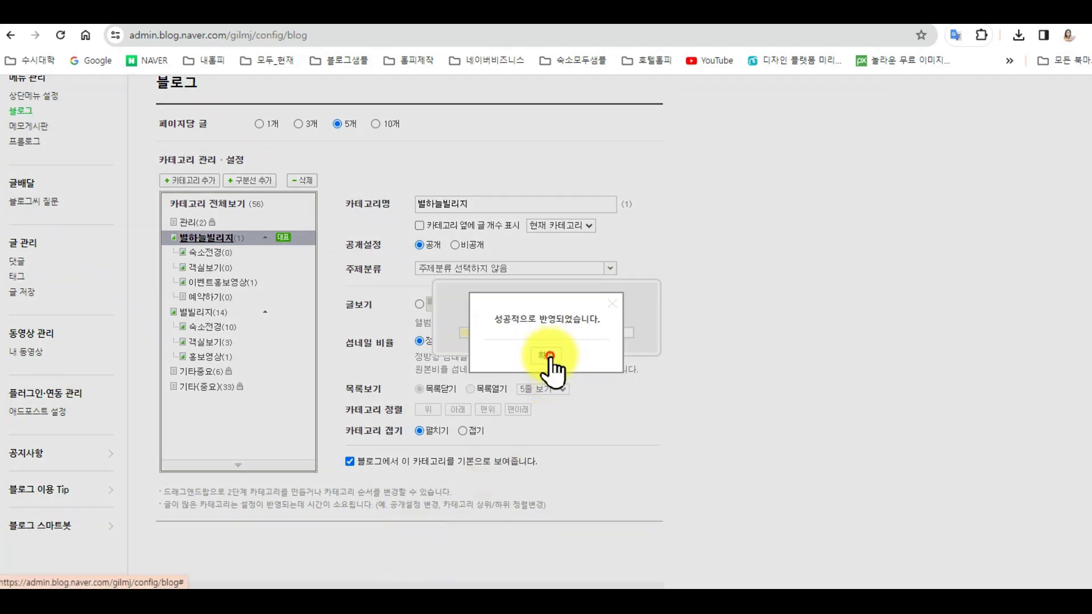
{"action": "left_click", "coordinate": [546, 356]}
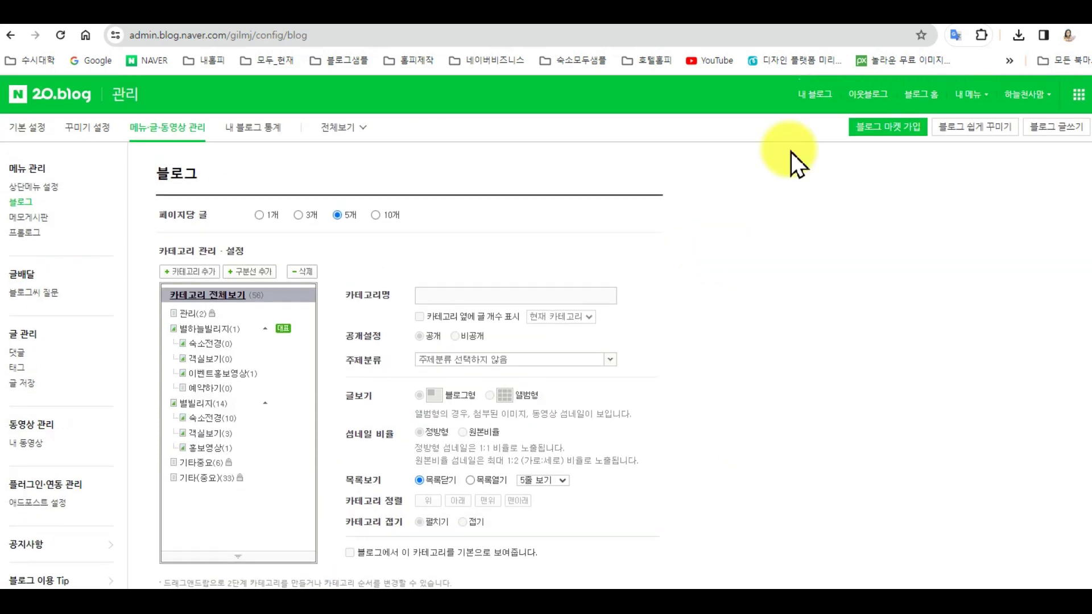
Step: Open the blog's front page to check the category list and the posts of the default category
{"action": "left_click", "coordinate": [813, 96]}
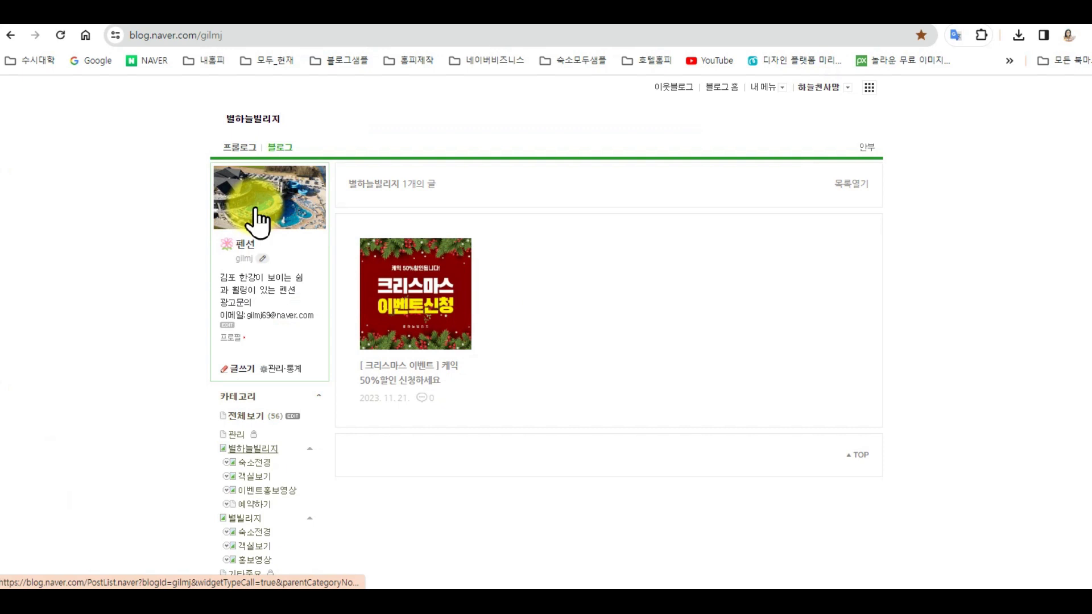
{"action": "left_click", "coordinate": [257, 122]}
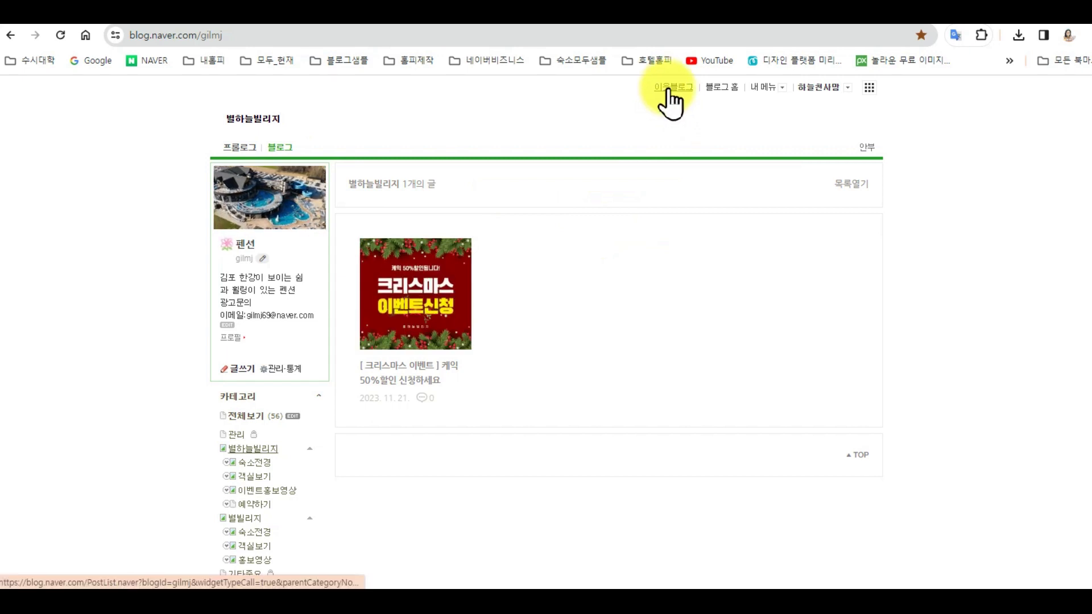
Step: Return to the blog administration and open the layout and widget settings (레이아웃·위젯 설정)
{"action": "left_click", "coordinate": [762, 89]}
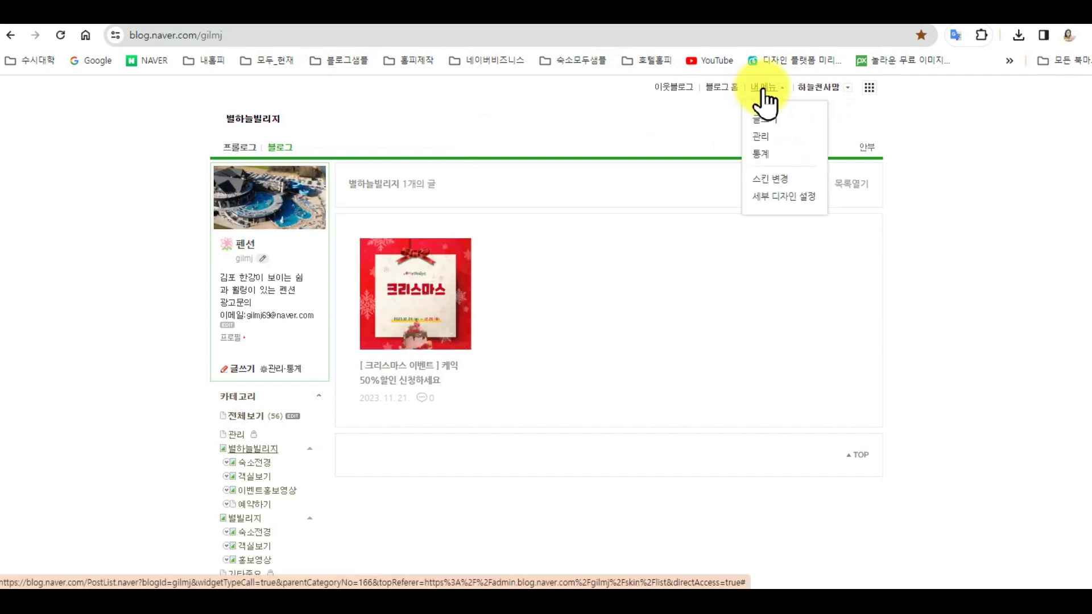
{"action": "left_click", "coordinate": [761, 138]}
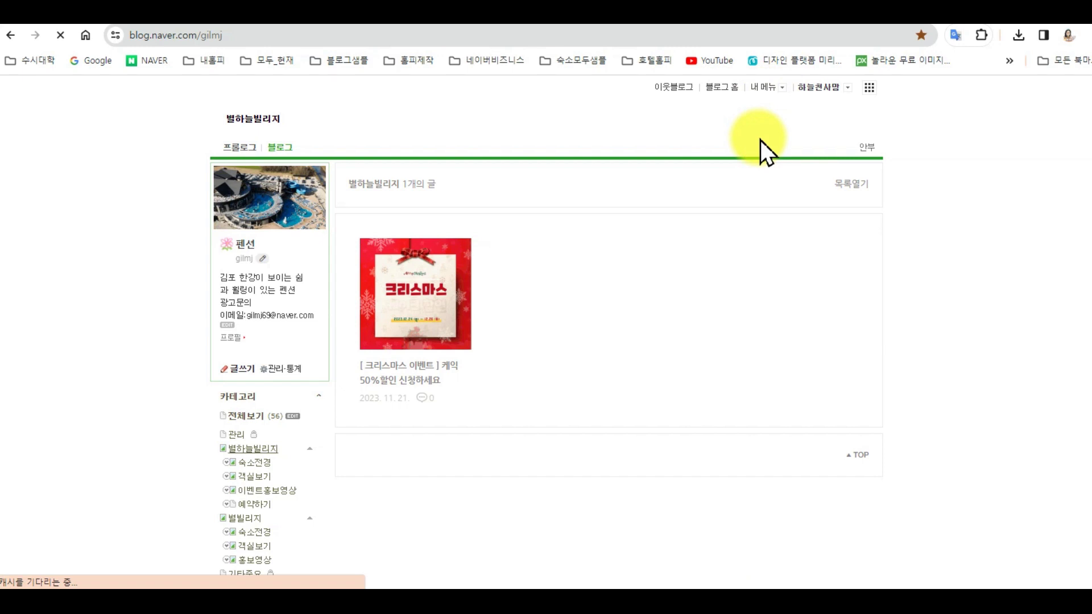
{"action": "left_click", "coordinate": [81, 137]}
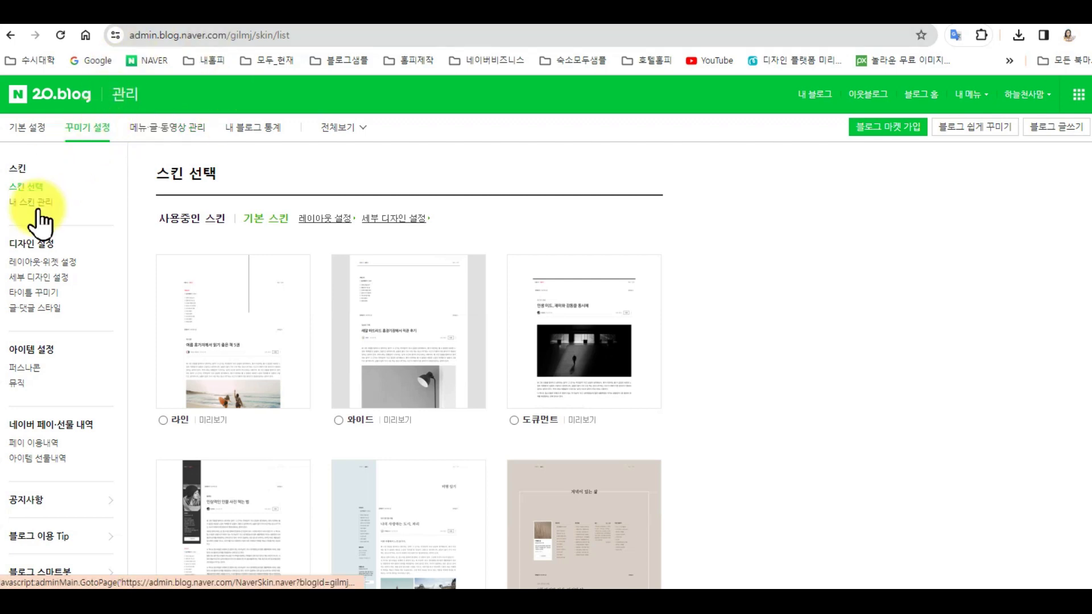
{"action": "left_click", "coordinate": [40, 263]}
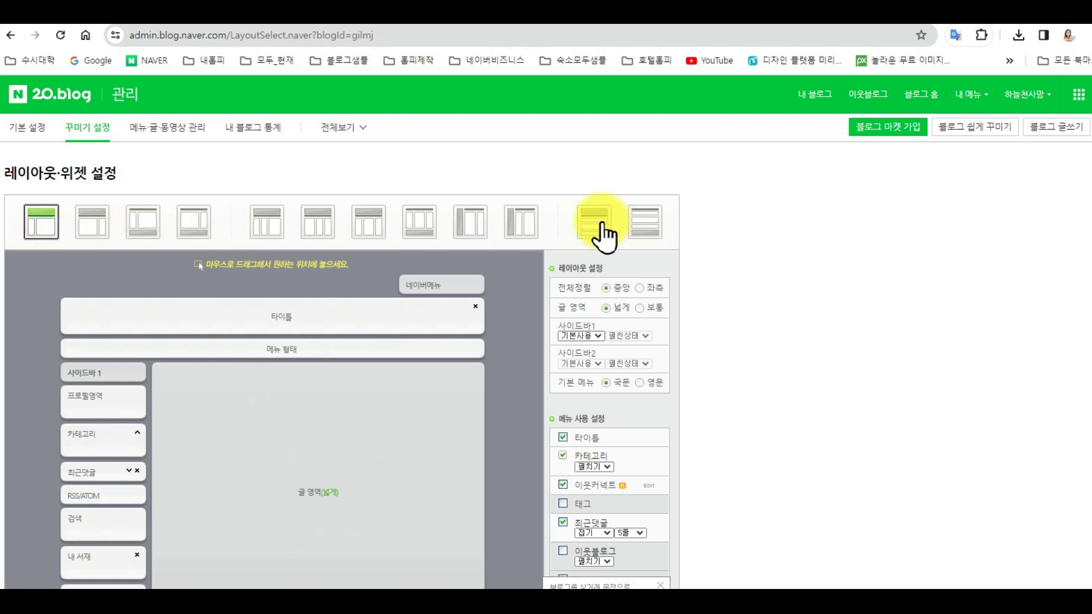
Step: Change the blog layout to the first of the two one-column layouts and accept the layout change
{"action": "left_click", "coordinate": [604, 236]}
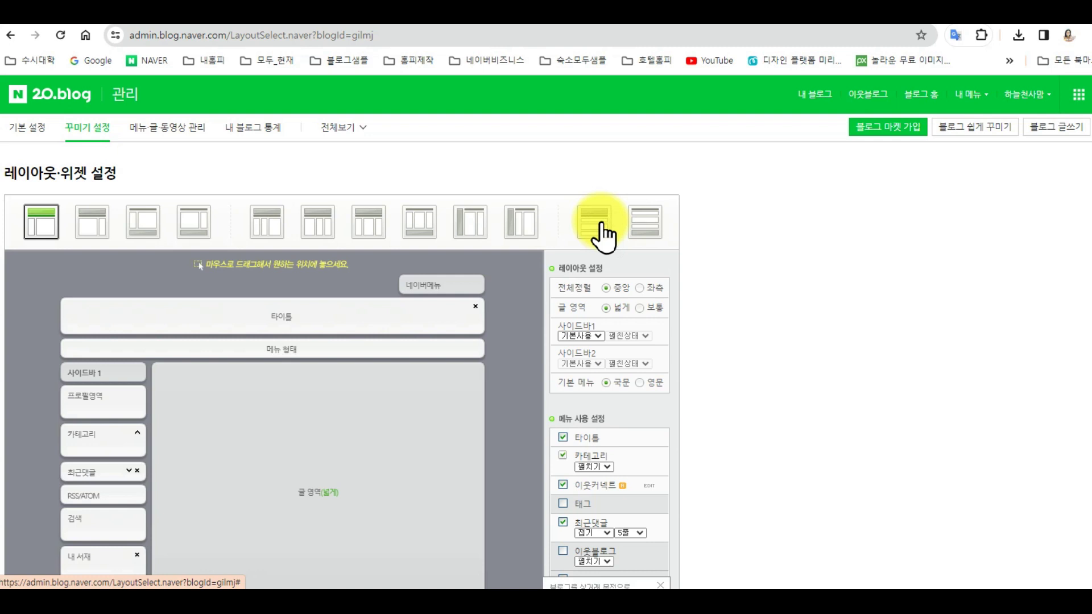
{"action": "left_click", "coordinate": [597, 225]}
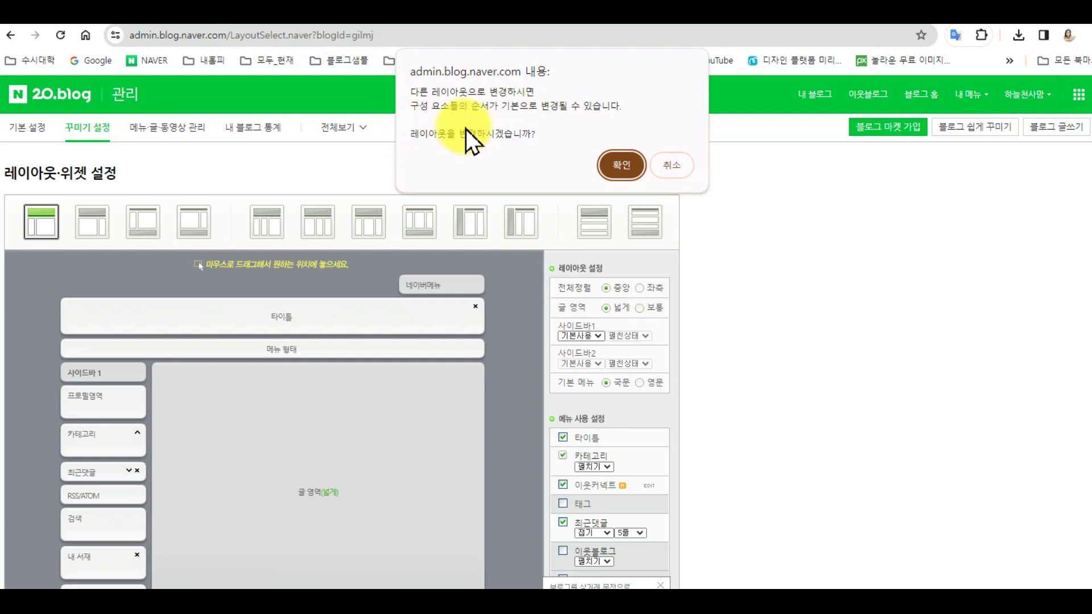
{"action": "left_click", "coordinate": [621, 166]}
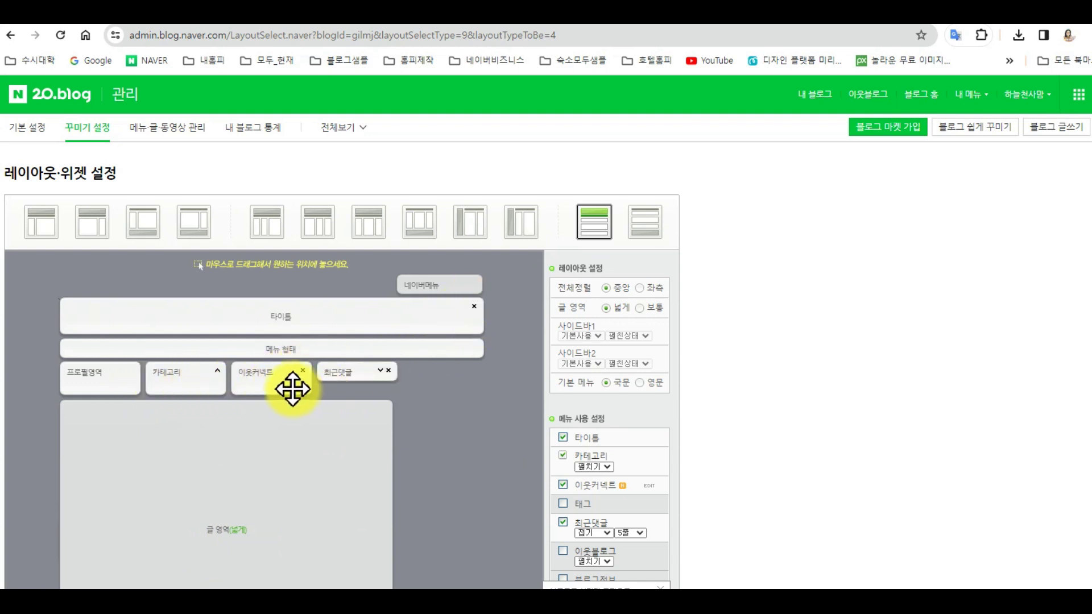
Step: Remove the 이웃커넥트 and 최근댓글 widgets from the layout and move 프로필영역 to the start of the row below the post area
{"action": "left_click", "coordinate": [301, 371]}
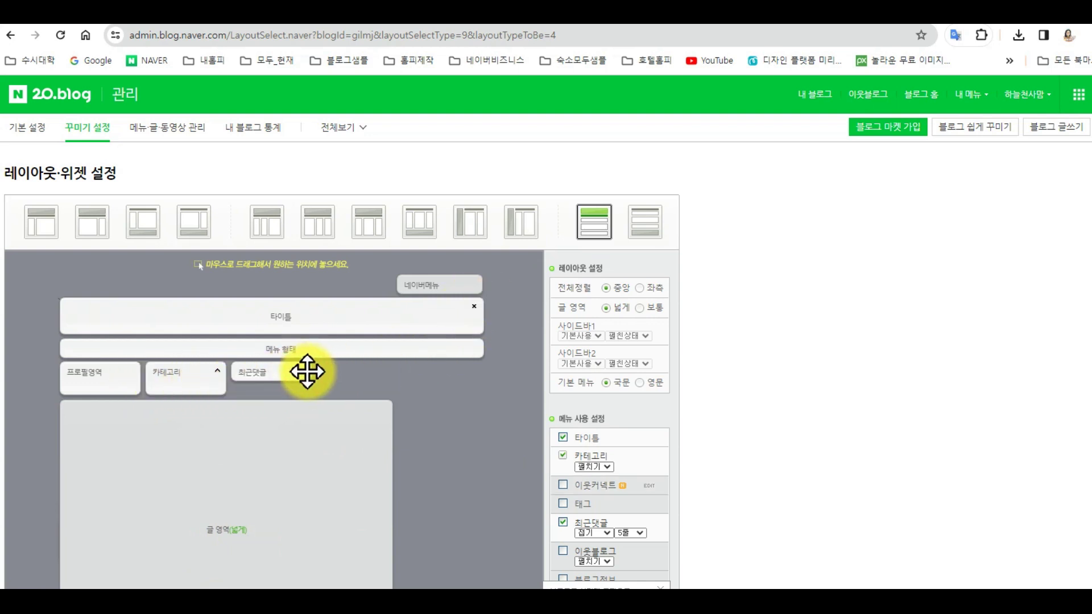
{"action": "left_click", "coordinate": [302, 372]}
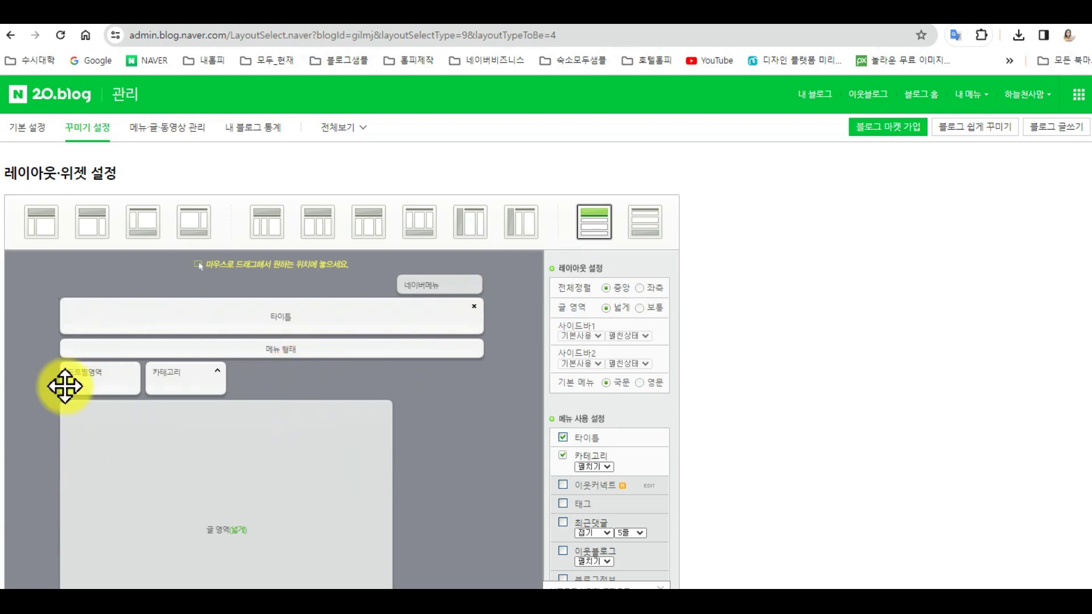
{"action": "left_click_drag", "start_coordinate": [90, 381], "coordinate": [97, 191]}
{"action": "scroll", "coordinate": [90, 501], "scroll_direction": "down", "scroll_amount": 7}
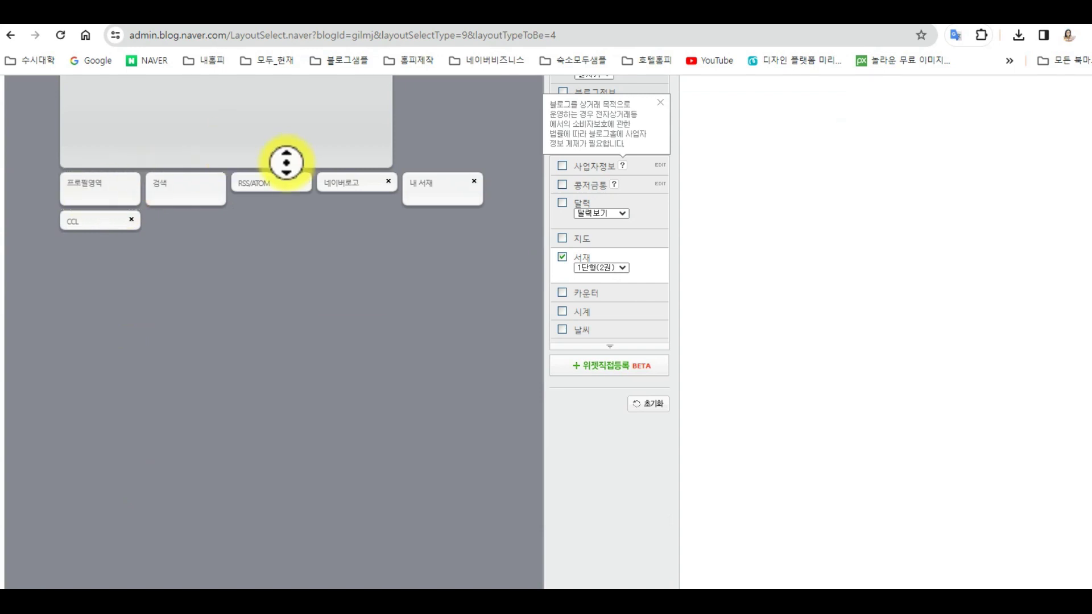
Step: Move the 카테고리 widget into the row below the post area, between 프로필영역 and 검색
{"action": "middle_click", "coordinate": [456, 183]}
{"action": "left_click", "coordinate": [456, 182]}
{"action": "scroll", "coordinate": [456, 114], "scroll_direction": "up", "scroll_amount": 2}
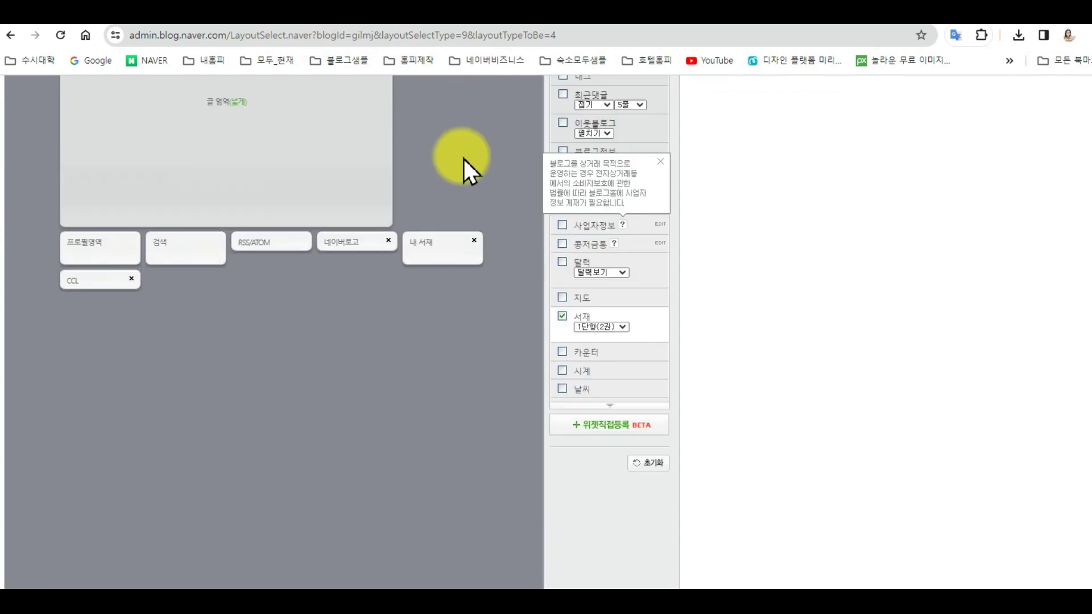
{"action": "scroll", "coordinate": [468, 161], "scroll_direction": "up", "scroll_amount": 3}
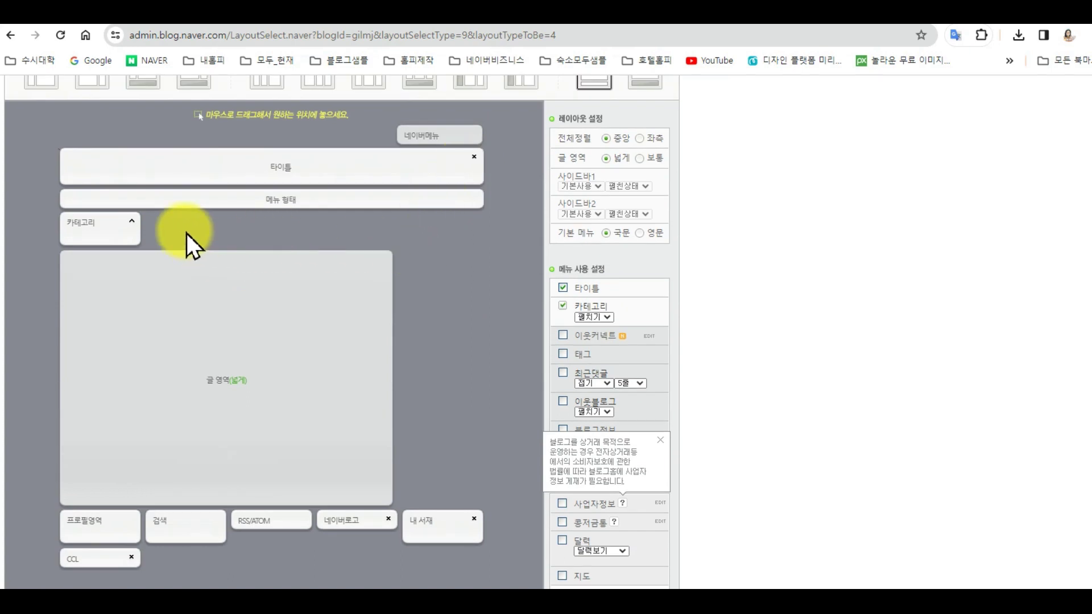
{"action": "left_click_drag", "start_coordinate": [85, 232], "coordinate": [258, 175]}
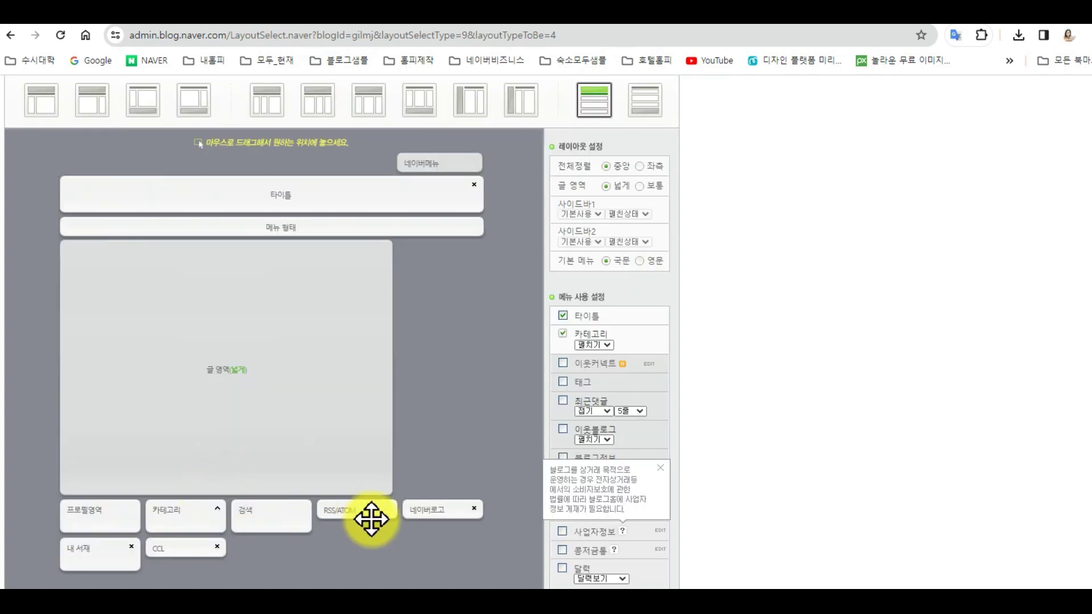
Step: Remove the 네이버로고, CCL and 내 서재 widgets from the layout
{"action": "left_click", "coordinate": [477, 509]}
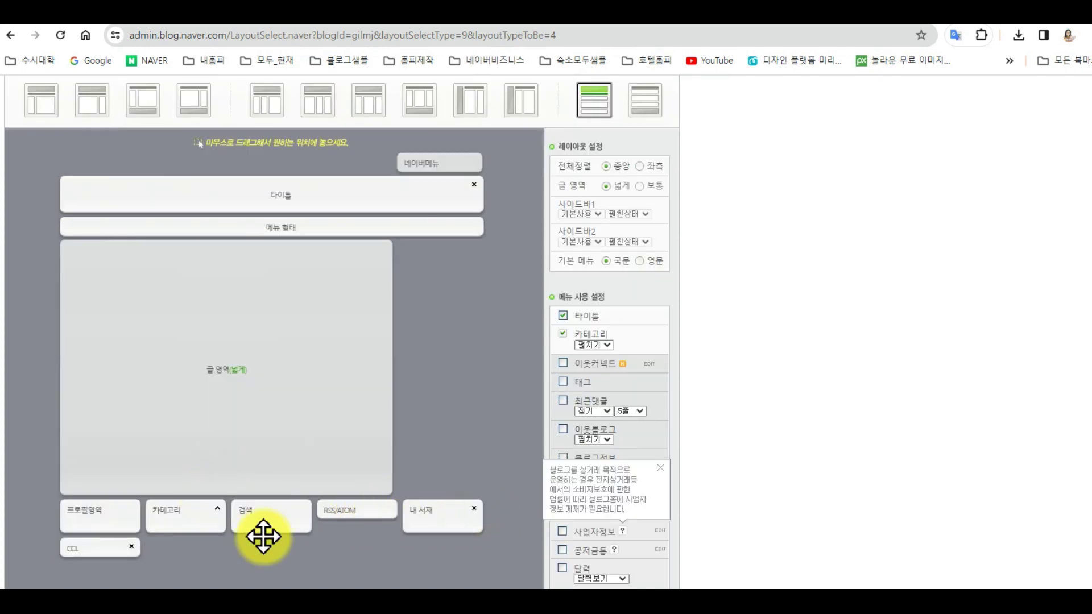
{"action": "left_click", "coordinate": [131, 547]}
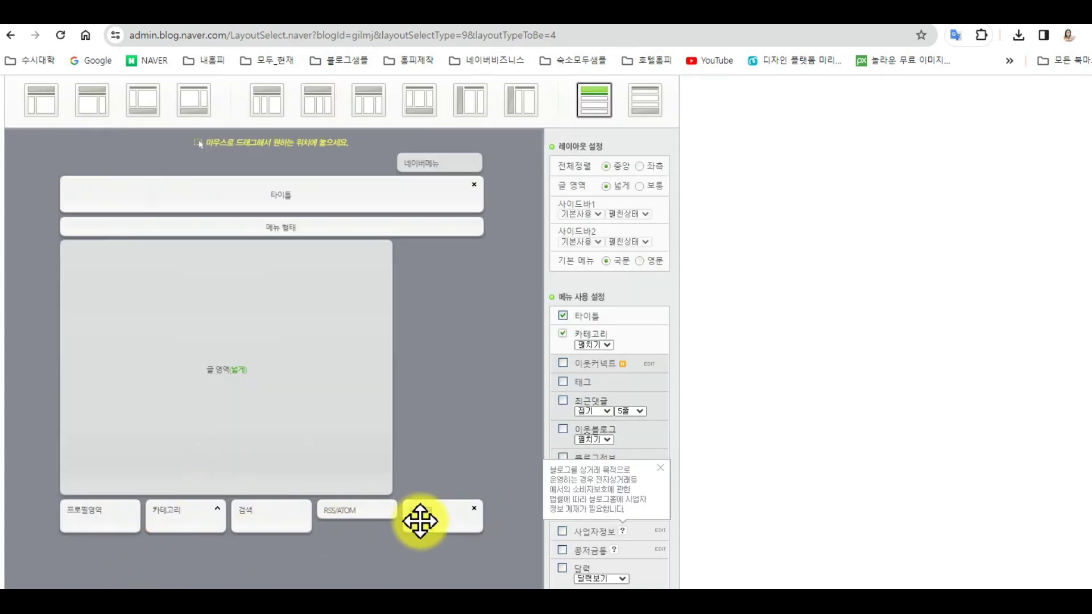
{"action": "left_click", "coordinate": [474, 509]}
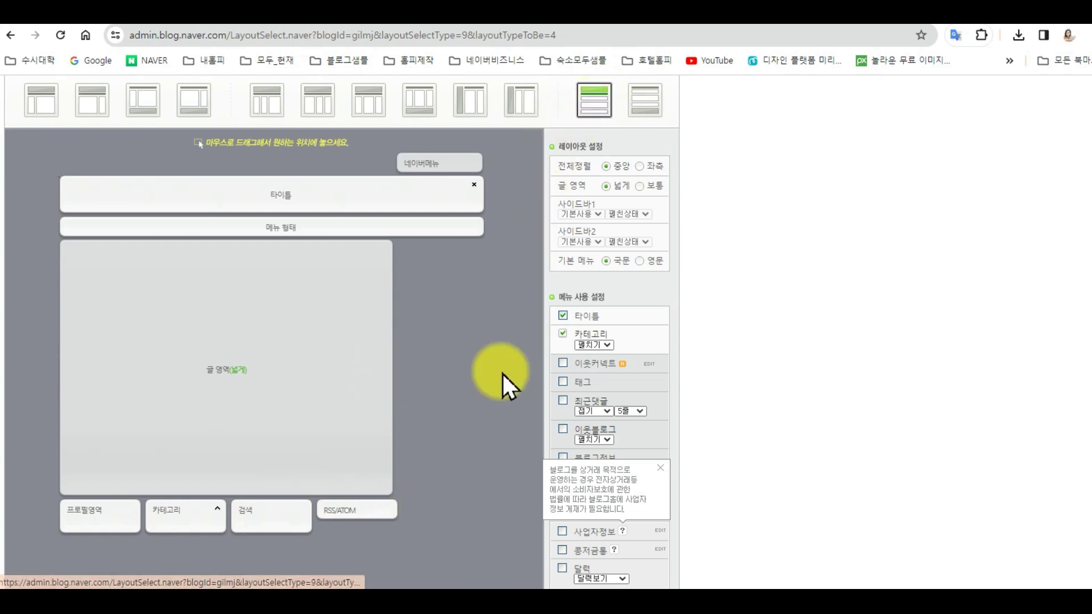
Step: Apply the arranged layout and widgets to the blog and confirm the change
{"action": "scroll", "coordinate": [470, 444], "scroll_direction": "down", "scroll_amount": 10}
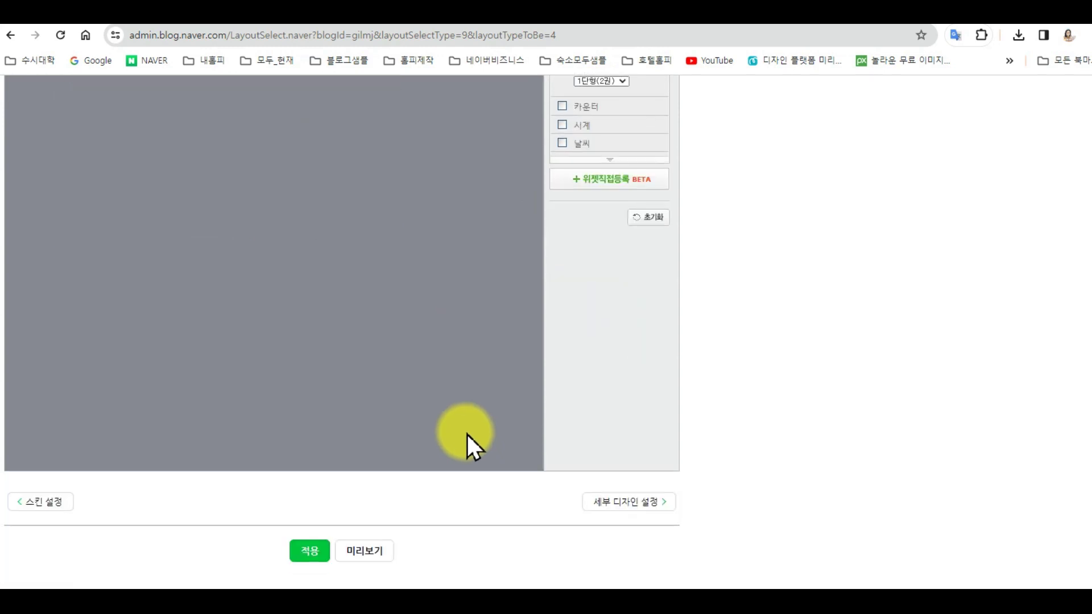
{"action": "left_click", "coordinate": [308, 549]}
{"action": "left_click", "coordinate": [621, 121]}
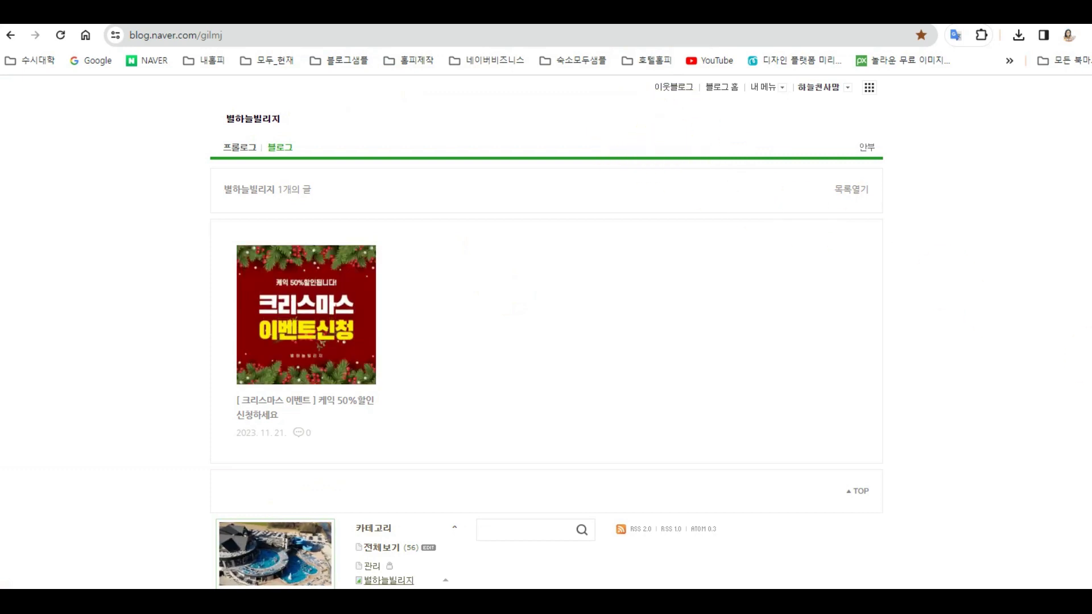
Step: Open the blog's detailed design settings (리모콘) and show the title (타이틀) options
{"action": "left_click", "coordinate": [762, 88]}
{"action": "left_click", "coordinate": [789, 199]}
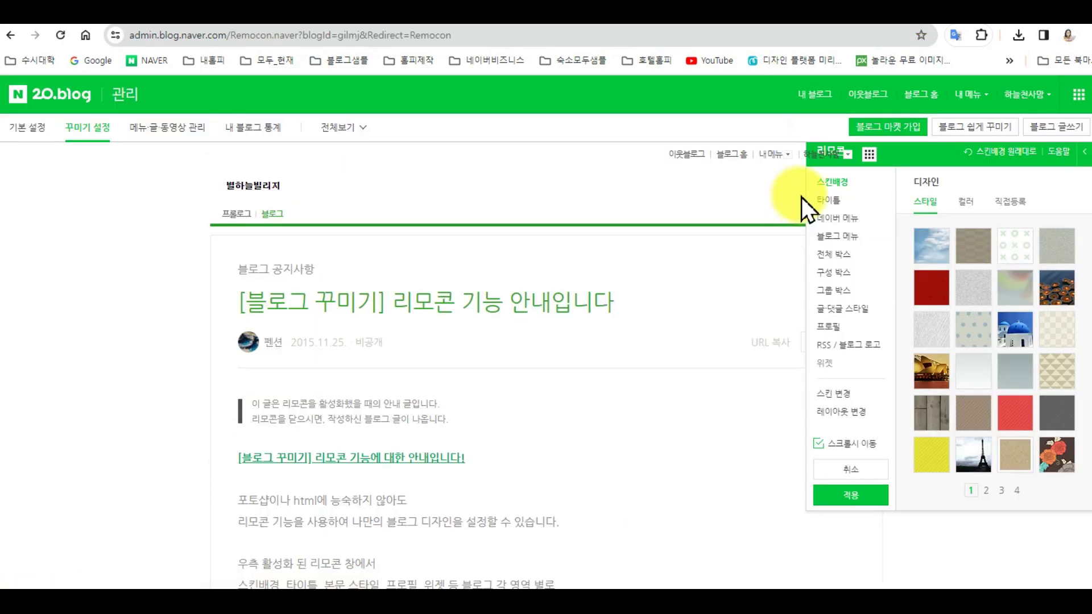
{"action": "left_click", "coordinate": [830, 214]}
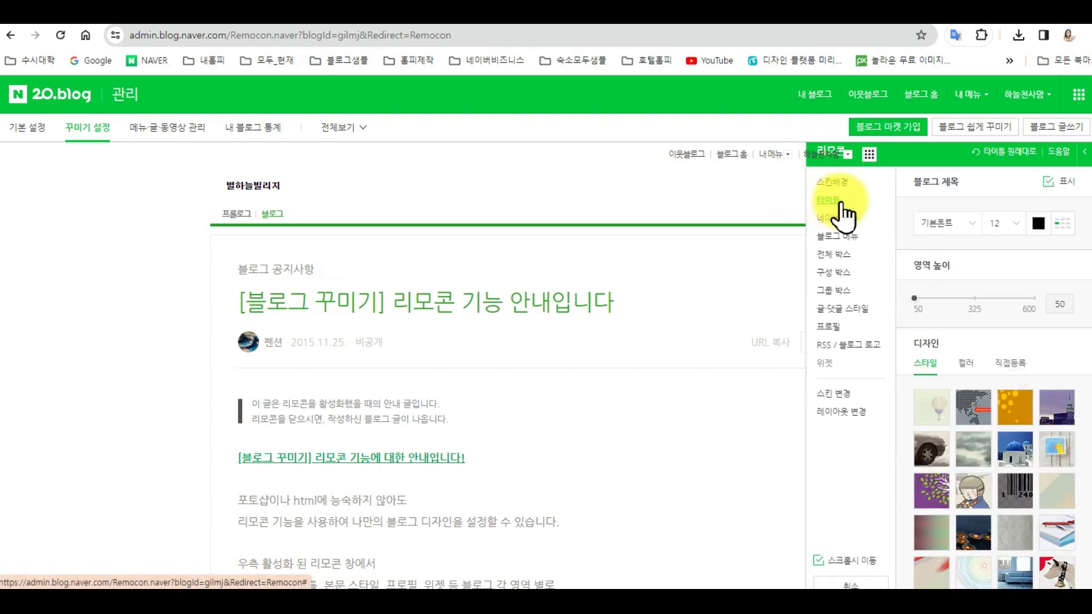
Step: Register the GIF file 제목을-입력해주세요_ (100) from the downloads folder as the title area's custom image
{"action": "left_click", "coordinate": [1009, 364]}
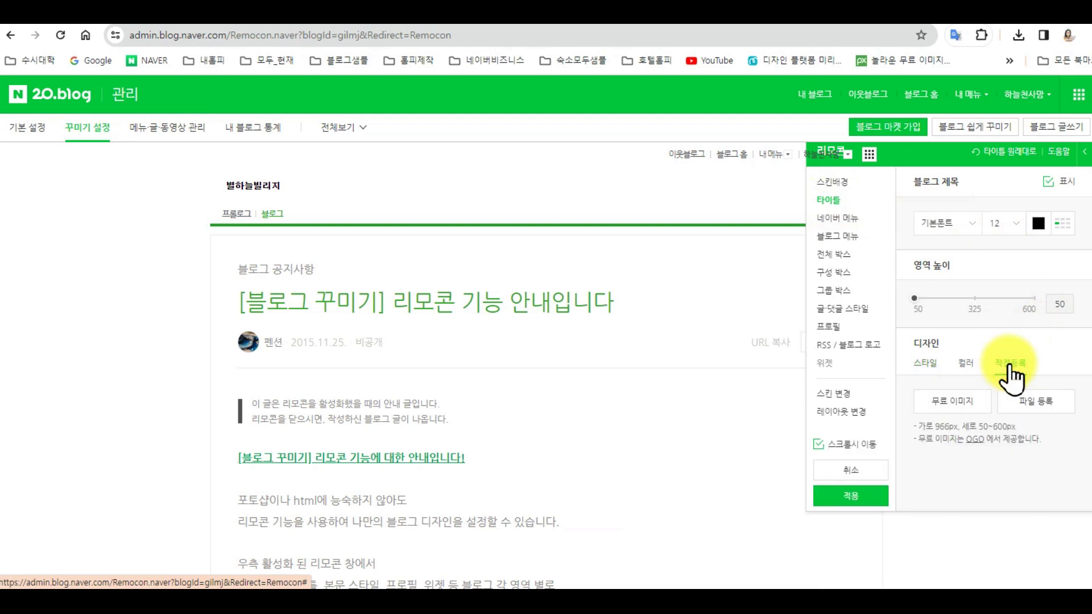
{"action": "left_click", "coordinate": [1032, 407]}
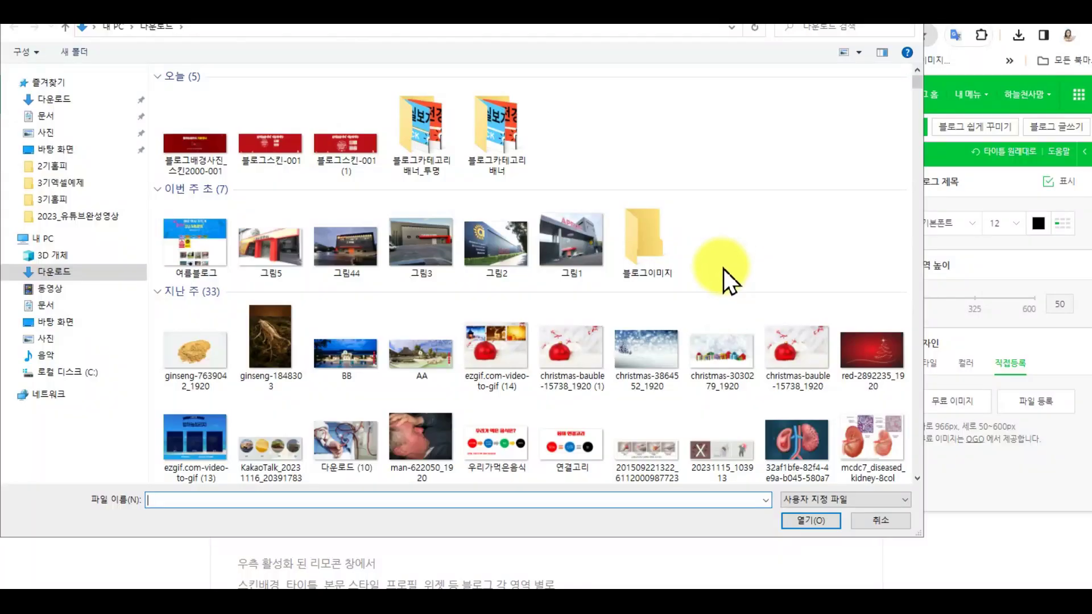
{"action": "left_click", "coordinate": [506, 390]}
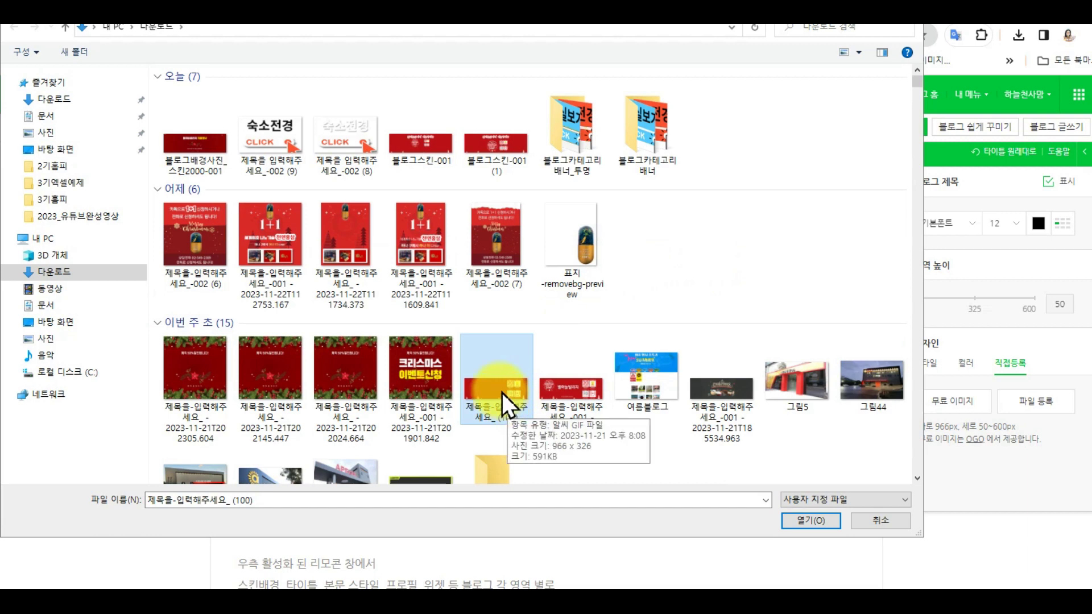
{"action": "left_click", "coordinate": [806, 521]}
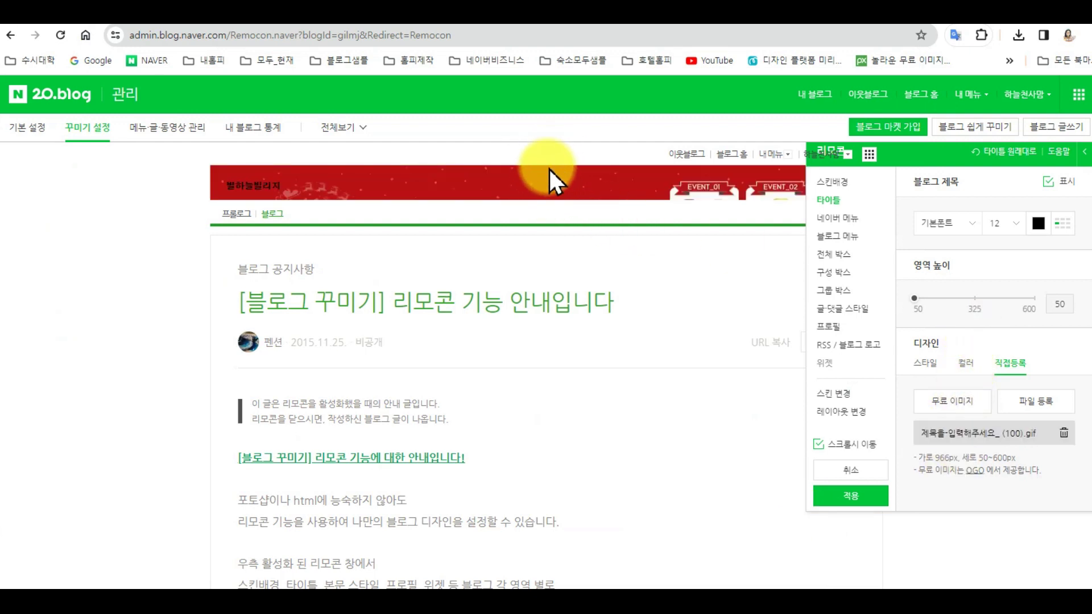
Step: Set the title area height to 325 and hide the blog title text
{"action": "left_click", "coordinate": [921, 300]}
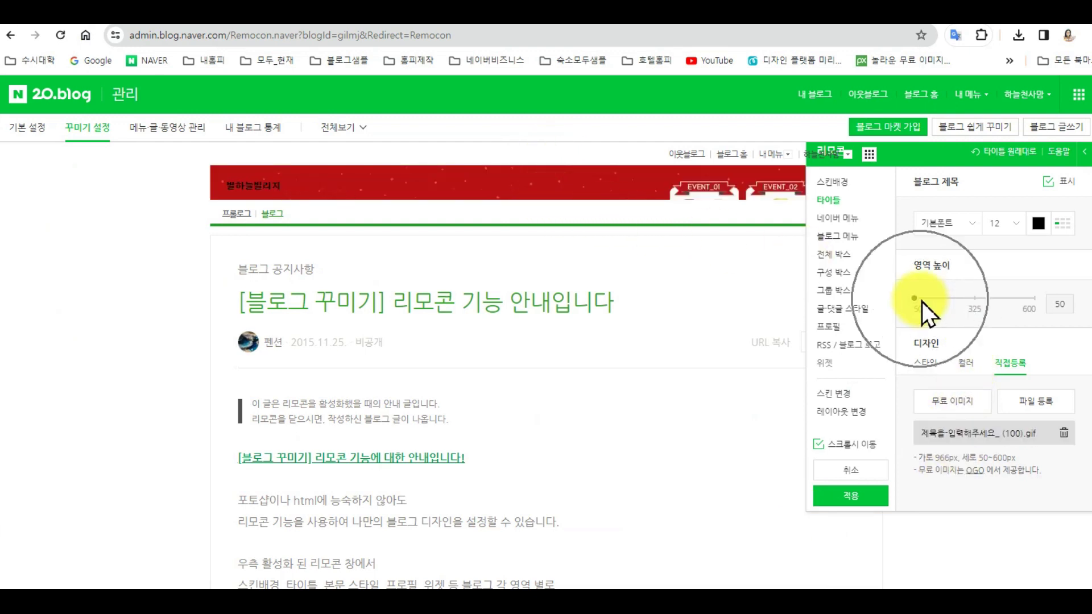
{"action": "left_click", "coordinate": [1057, 305]}
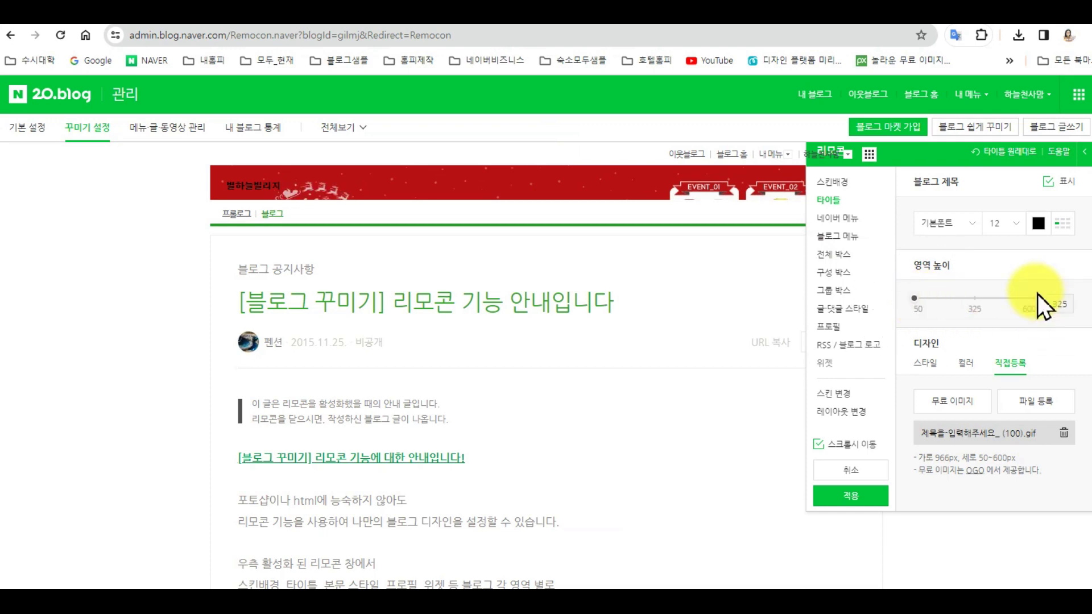
{"action": "key", "text": "Return"}
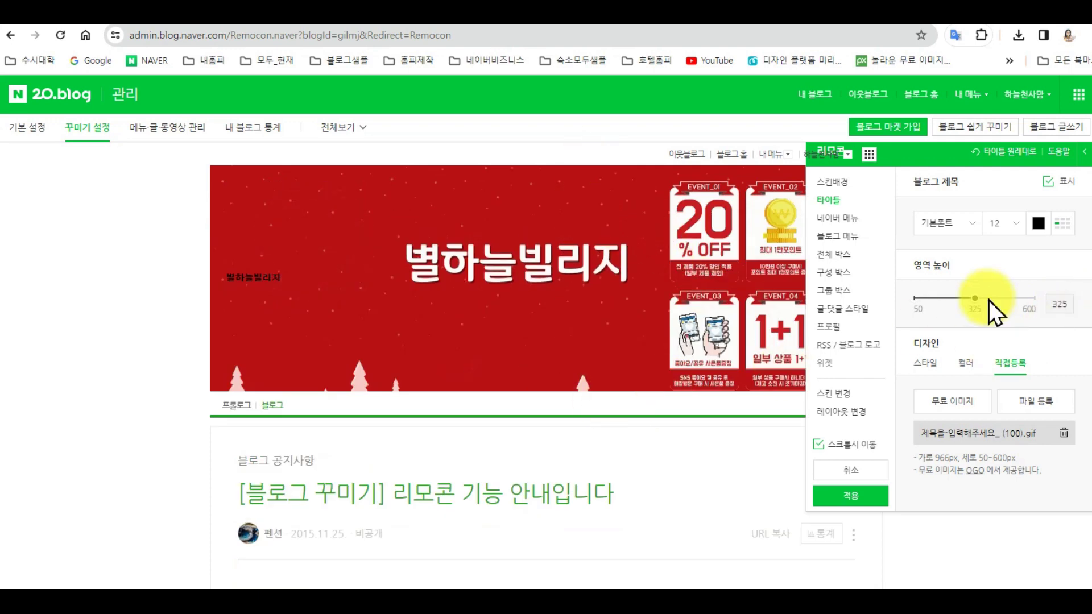
{"action": "mouse_move", "coordinate": [978, 305]}
{"action": "left_mouse_down"}
{"action": "mouse_move", "coordinate": [958, 304]}
{"action": "mouse_move", "coordinate": [984, 301]}
{"action": "mouse_move", "coordinate": [975, 309]}
{"action": "left_mouse_up"}
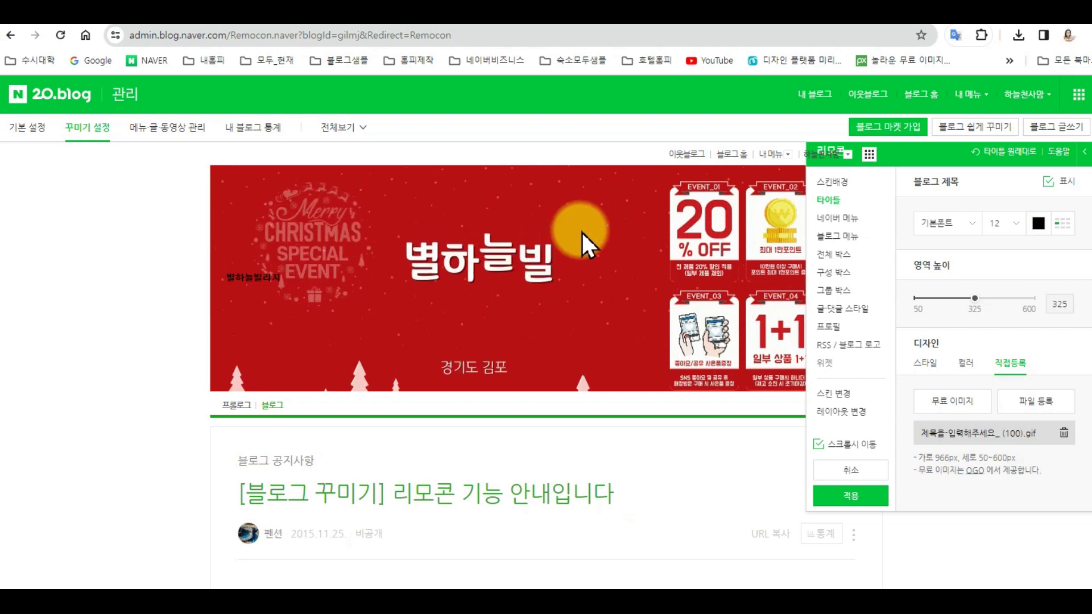
{"action": "left_click", "coordinate": [1047, 182]}
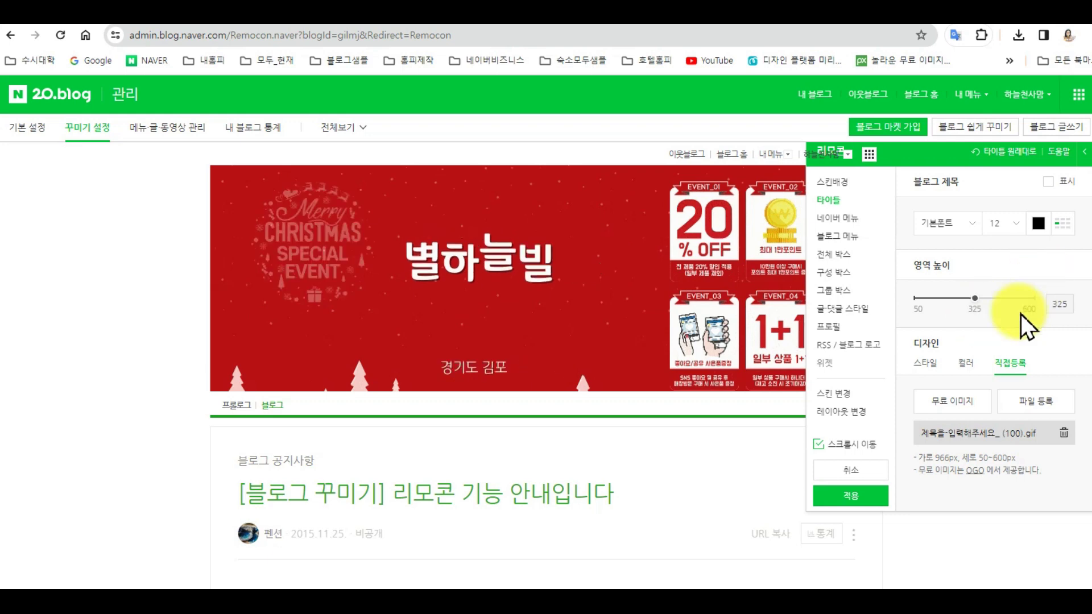
Step: Delete the custom title image and set the title area's design colour to transparent
{"action": "left_click", "coordinate": [1063, 433]}
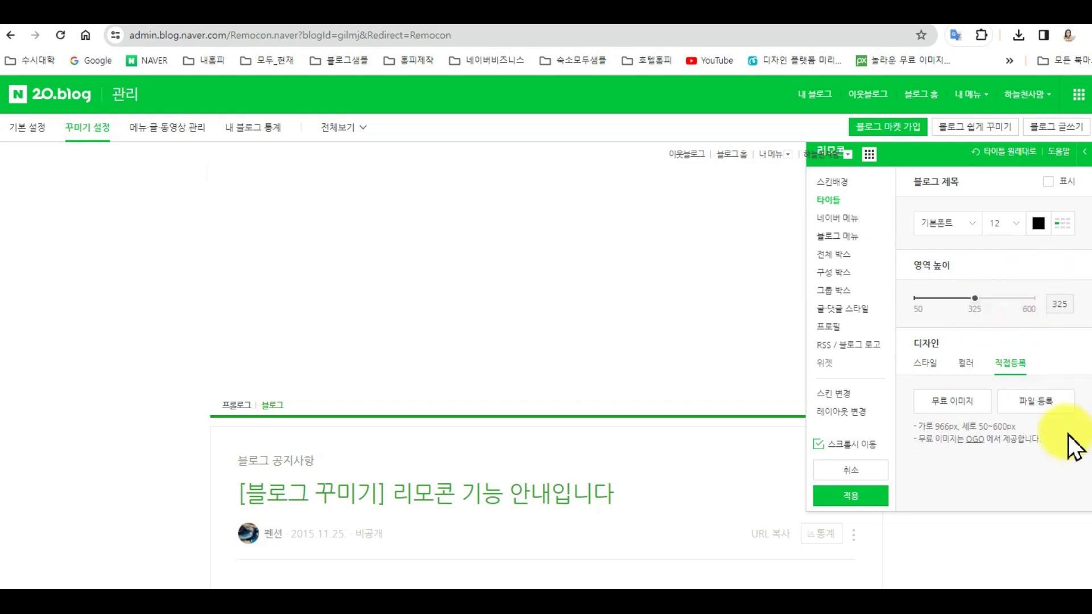
{"action": "left_click", "coordinate": [1053, 405]}
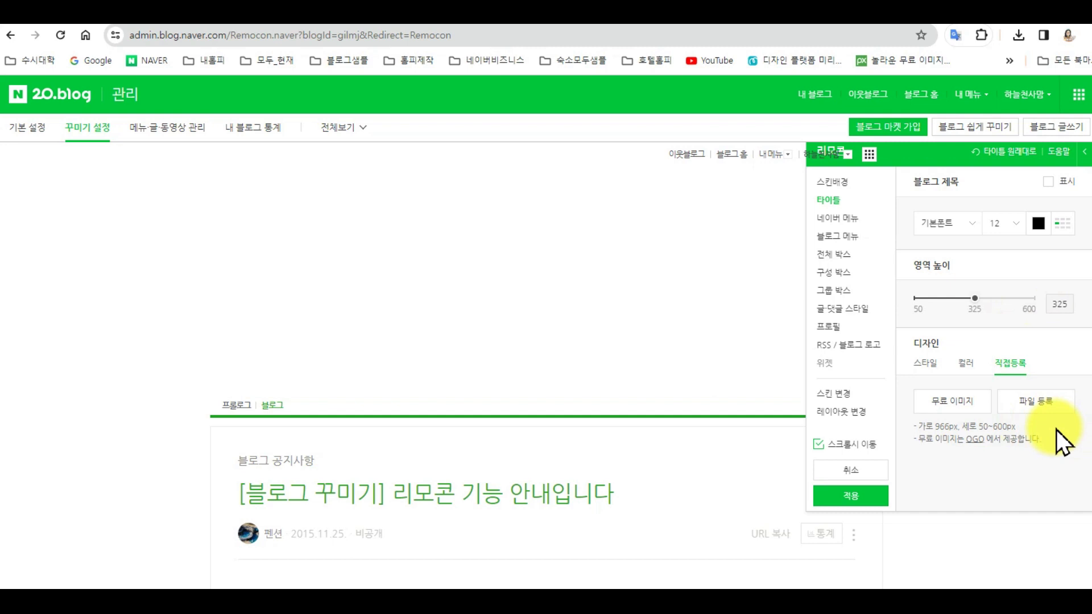
{"action": "left_click", "coordinate": [966, 365]}
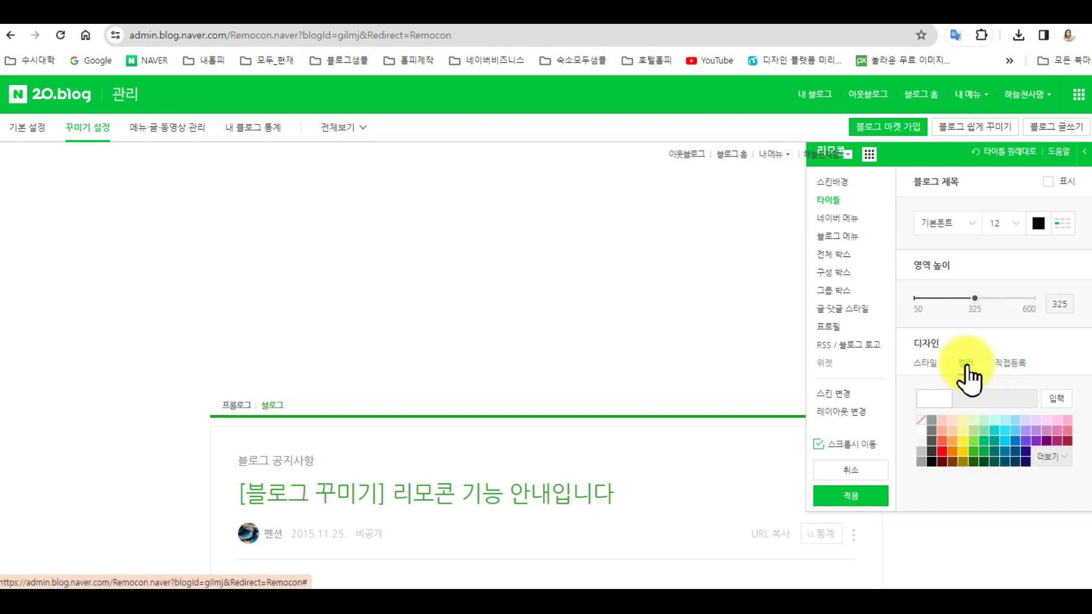
{"action": "left_click", "coordinate": [920, 421]}
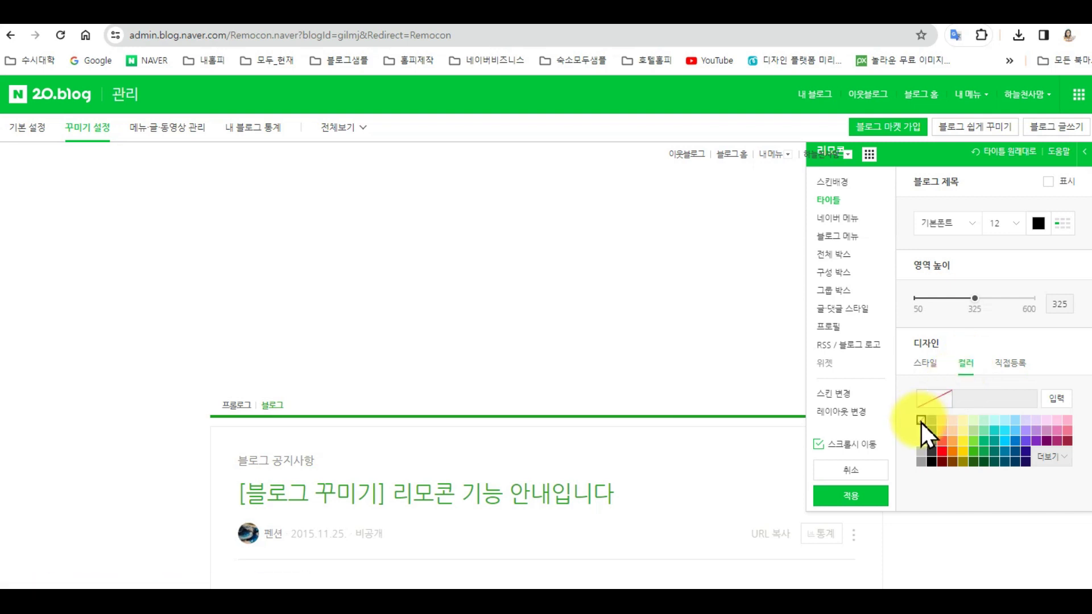
Step: Register 블로그배경사진_스킨2000-001.png as the custom image for the upper area (상단 영역) of the skin background
{"action": "left_click", "coordinate": [835, 183]}
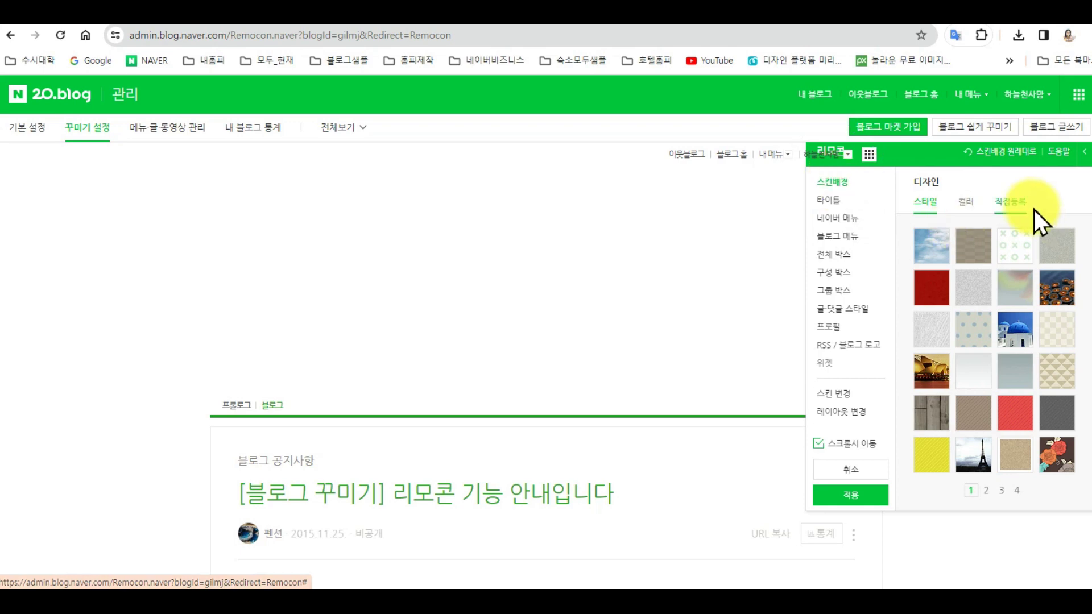
{"action": "left_click", "coordinate": [1013, 203]}
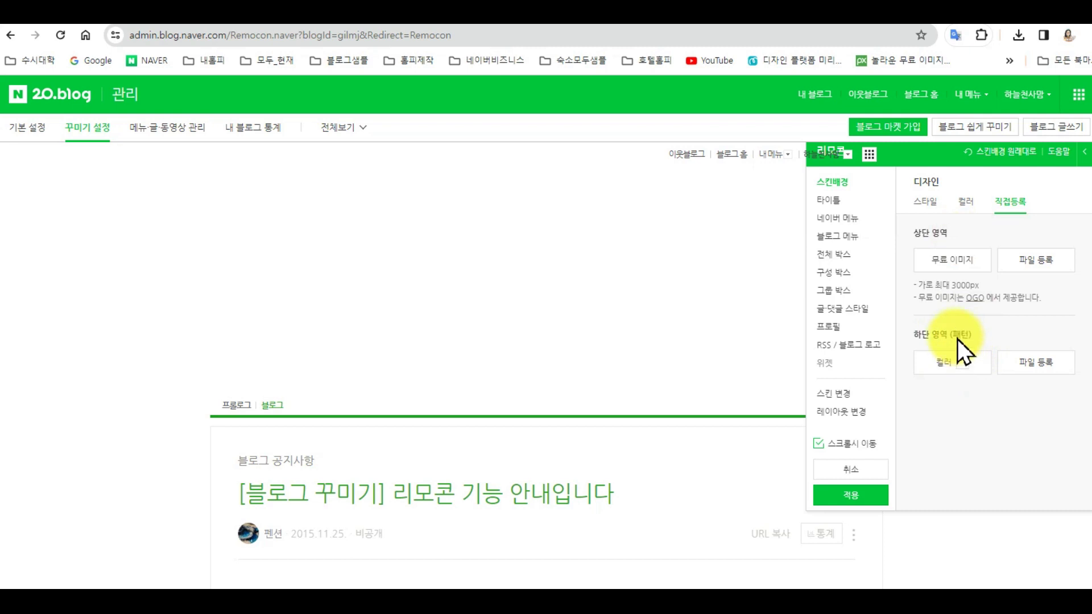
{"action": "left_click", "coordinate": [1036, 261]}
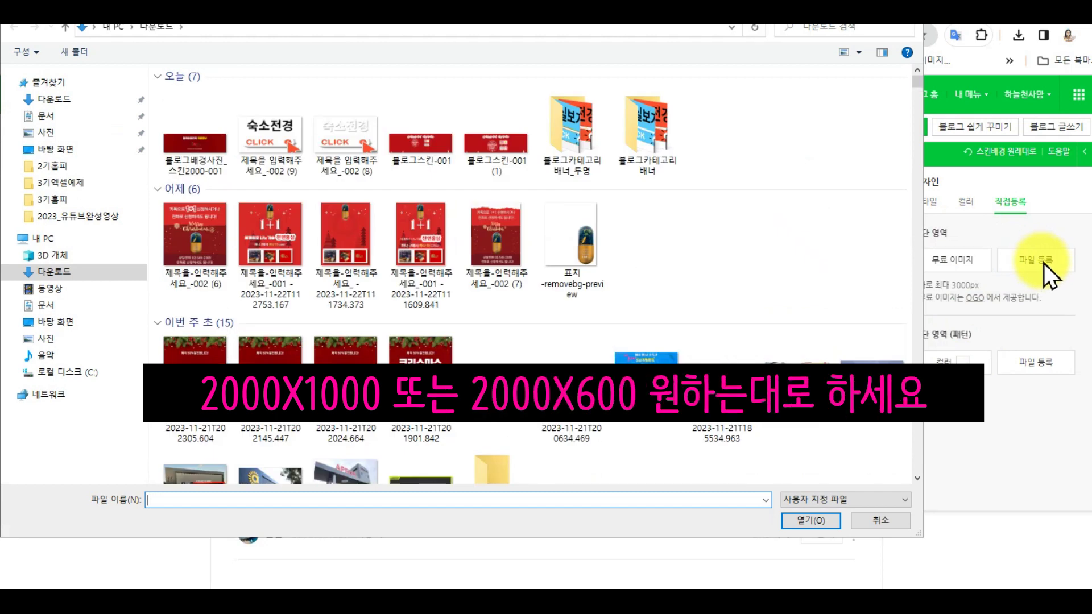
{"action": "left_click", "coordinate": [192, 145]}
{"action": "left_click", "coordinate": [802, 529]}
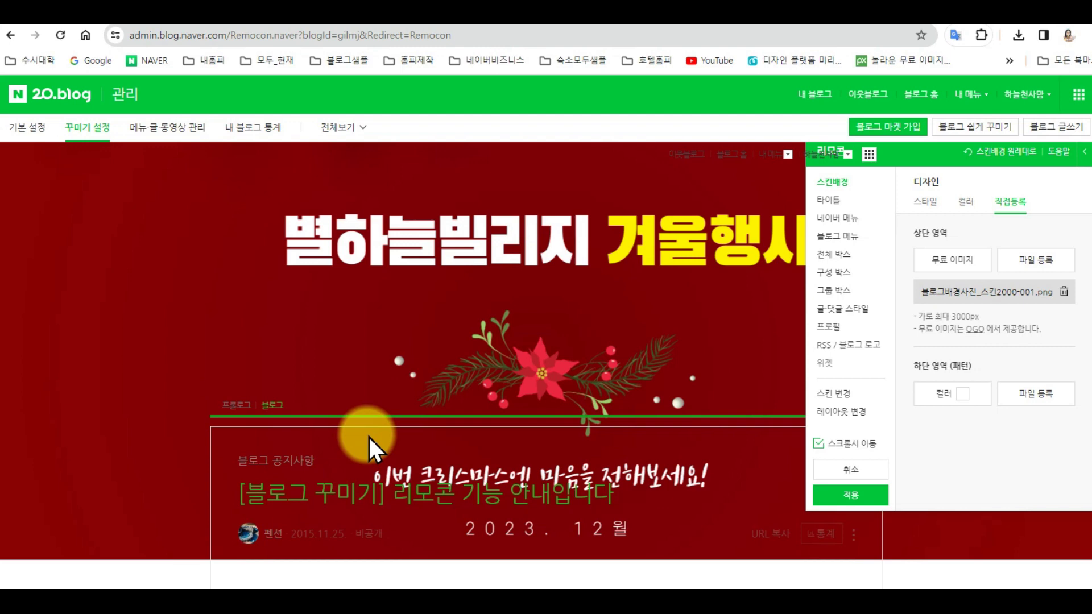
Step: Increase the title area height to 600 so the post area starts below the background image
{"action": "left_click", "coordinate": [828, 201]}
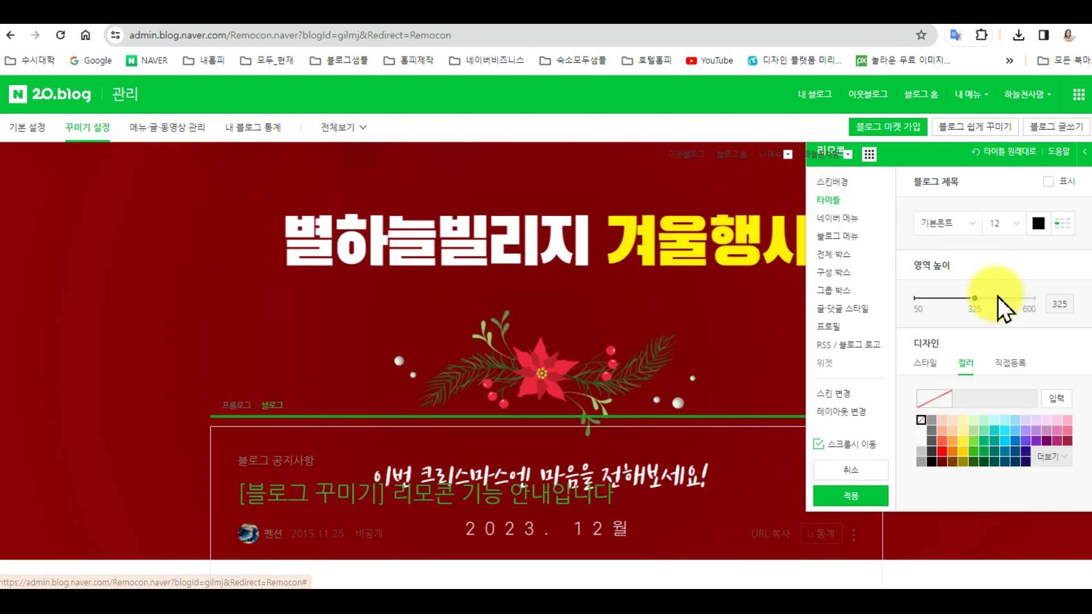
{"action": "left_click", "coordinate": [977, 296]}
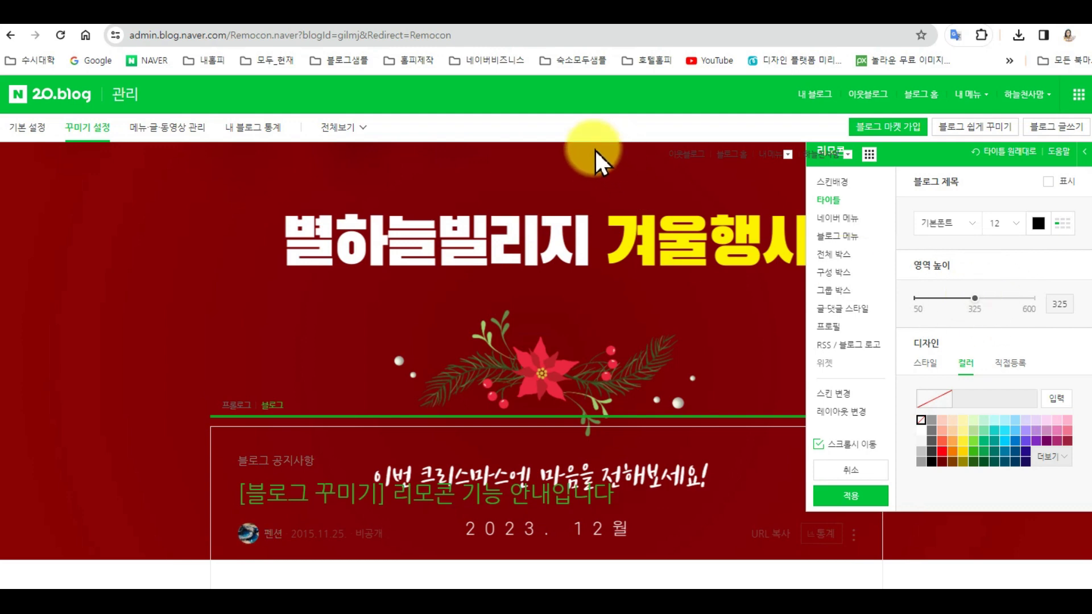
{"action": "left_click", "coordinate": [638, 465]}
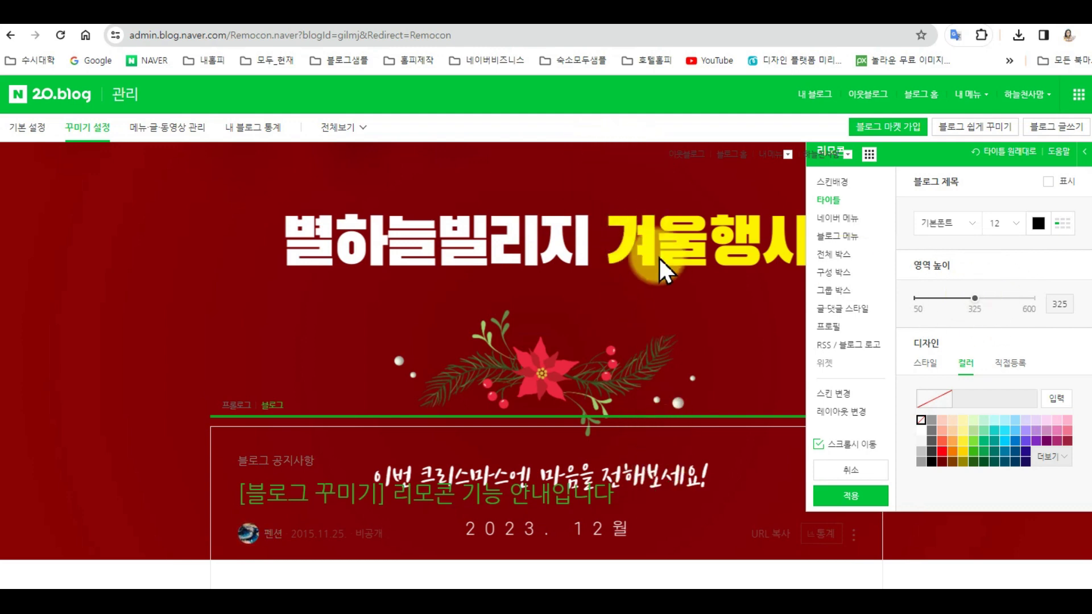
{"action": "left_click_drag", "start_coordinate": [981, 301], "coordinate": [1043, 300]}
{"action": "left_click", "coordinate": [626, 441]}
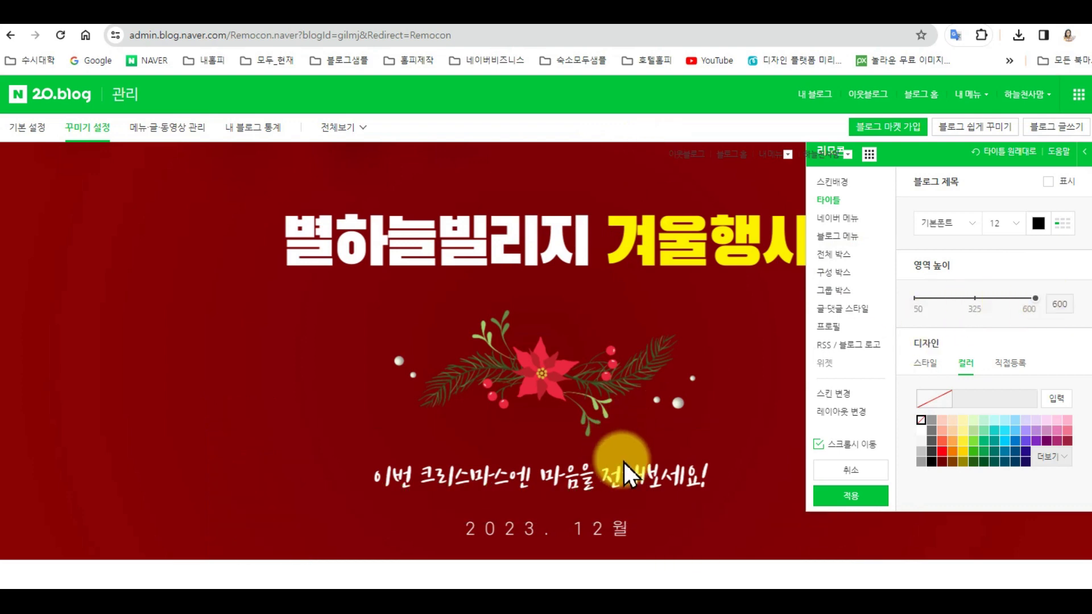
{"action": "scroll", "coordinate": [629, 456], "scroll_direction": "down", "scroll_amount": 4}
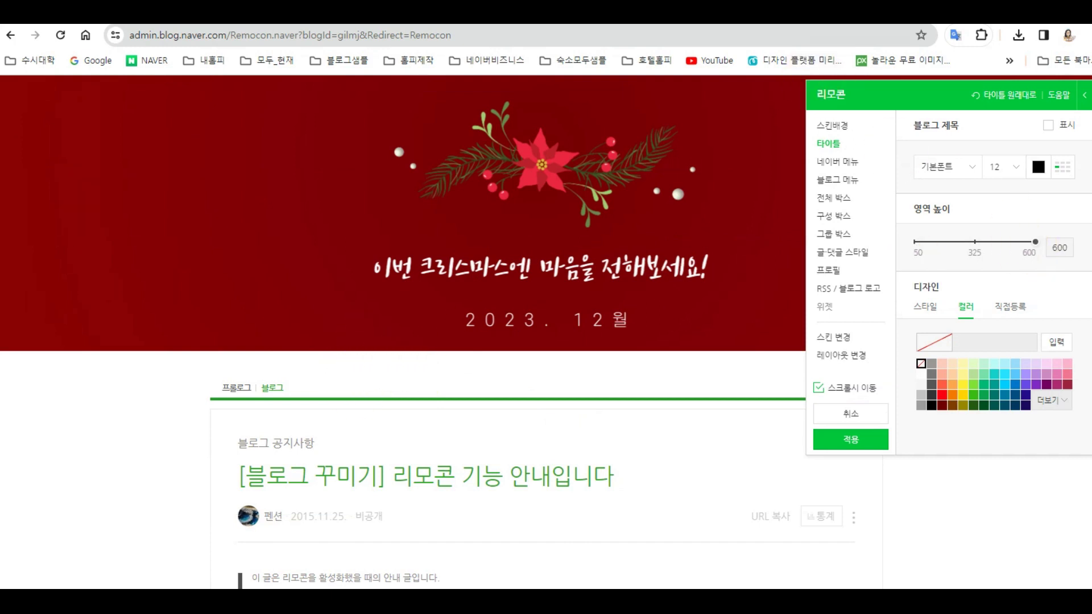
Step: Check the finished sample blog's header for comparison and reduce the title area height to 467
{"action": "left_click", "coordinate": [626, 22]}
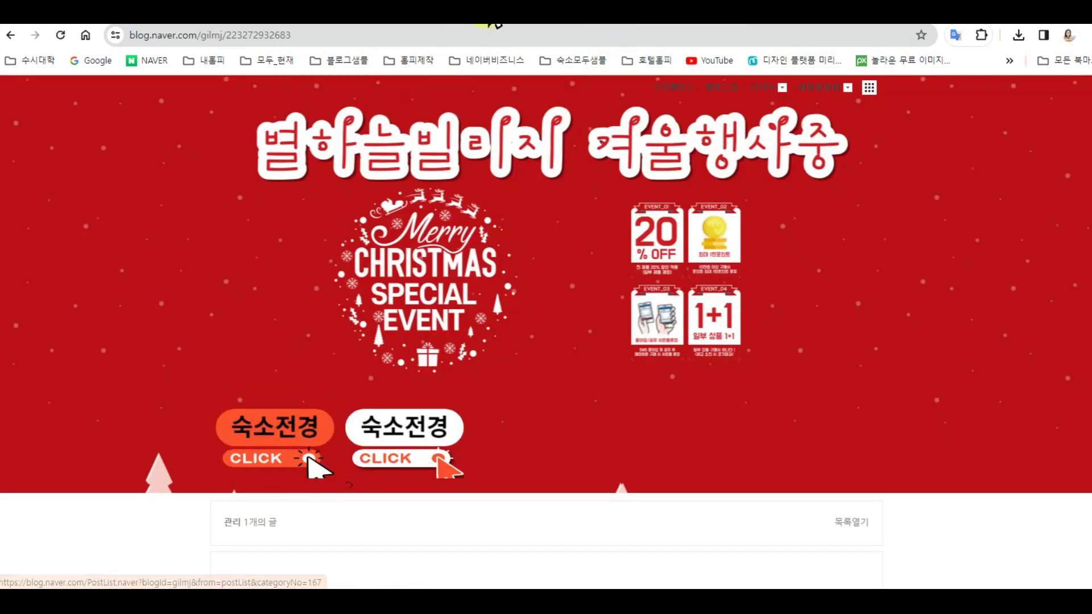
{"action": "left_click", "coordinate": [522, 24]}
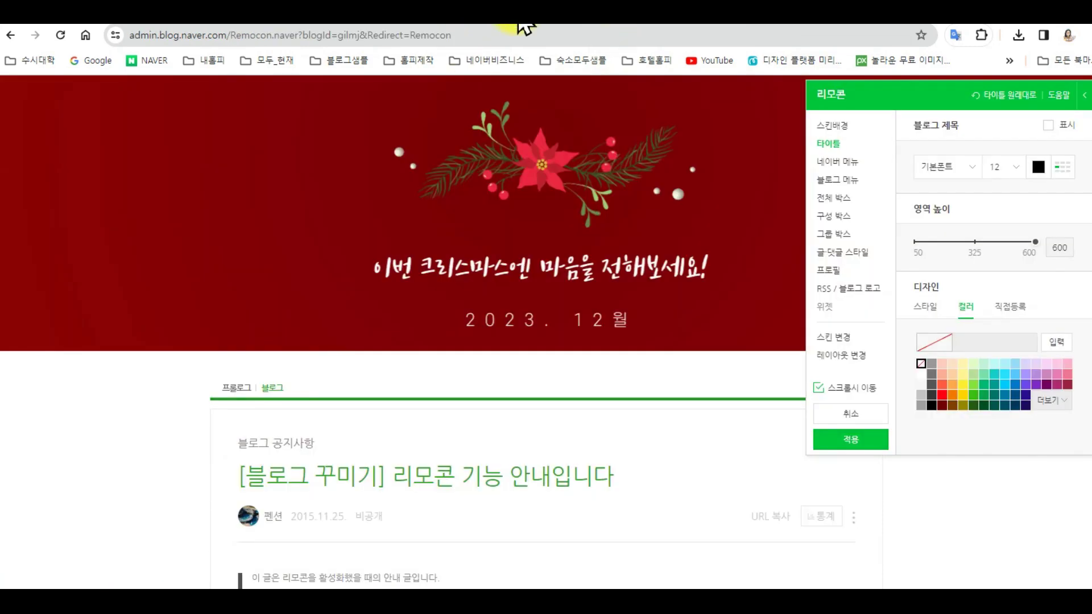
{"action": "left_click_drag", "start_coordinate": [1038, 246], "coordinate": [1007, 240]}
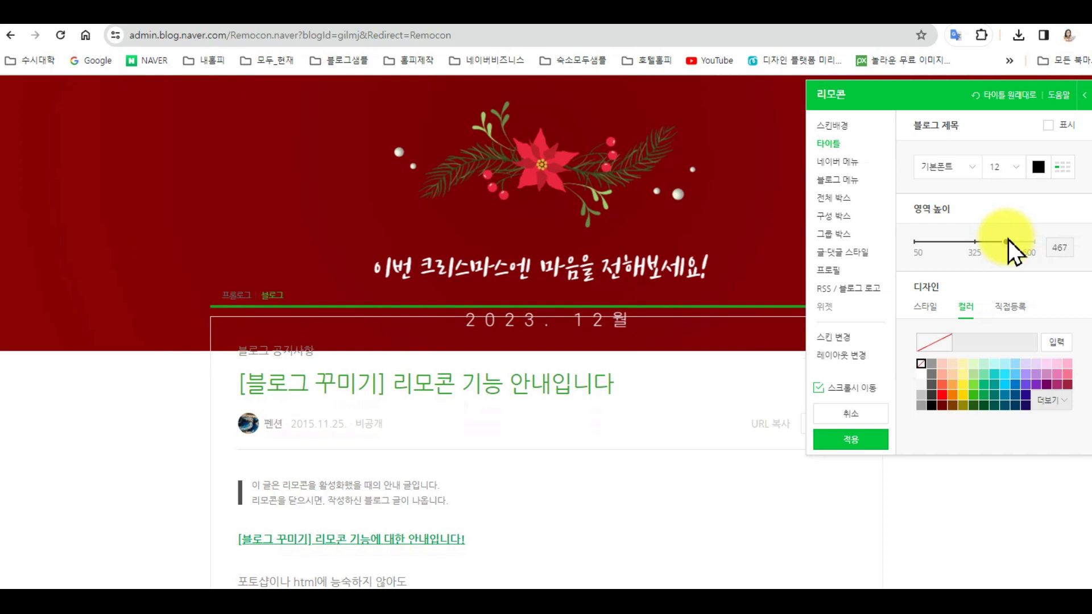
Step: Set the title area height to 600
{"action": "left_click_drag", "start_coordinate": [1008, 240], "coordinate": [1035, 242]}
{"action": "left_click", "coordinate": [851, 445]}
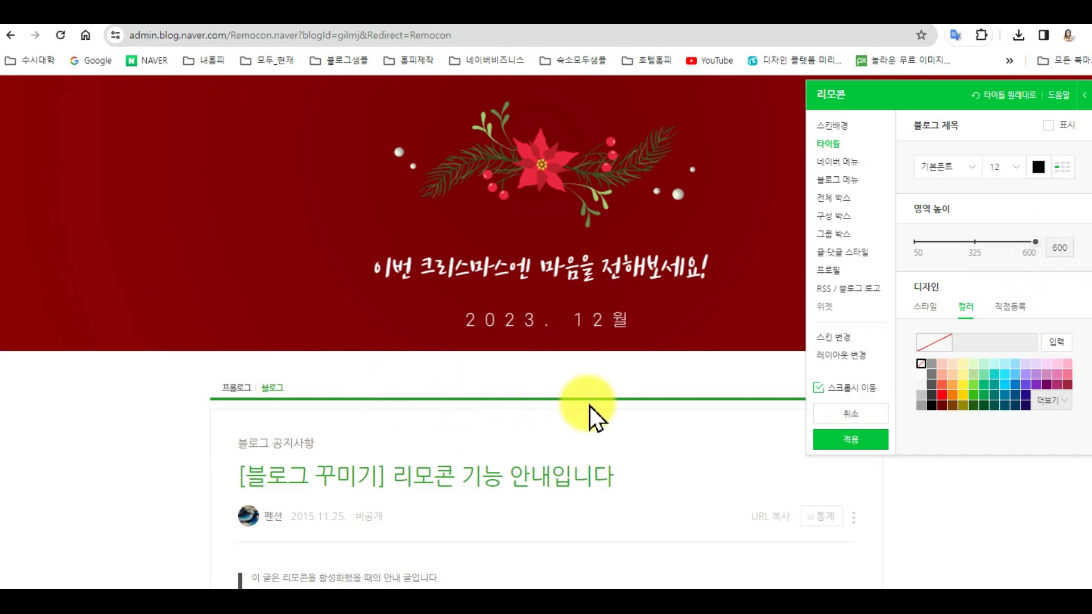
Step: Try the white and red preset styles on the blog menu (블로그 메뉴), finishing on the white one
{"action": "left_click", "coordinate": [831, 181]}
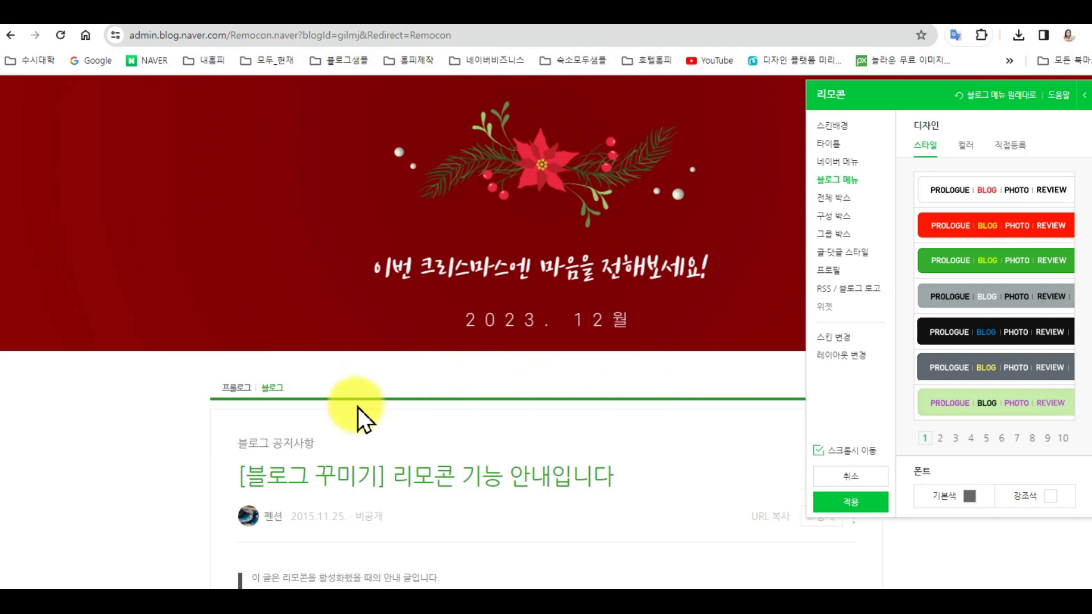
{"action": "left_click", "coordinate": [1007, 196]}
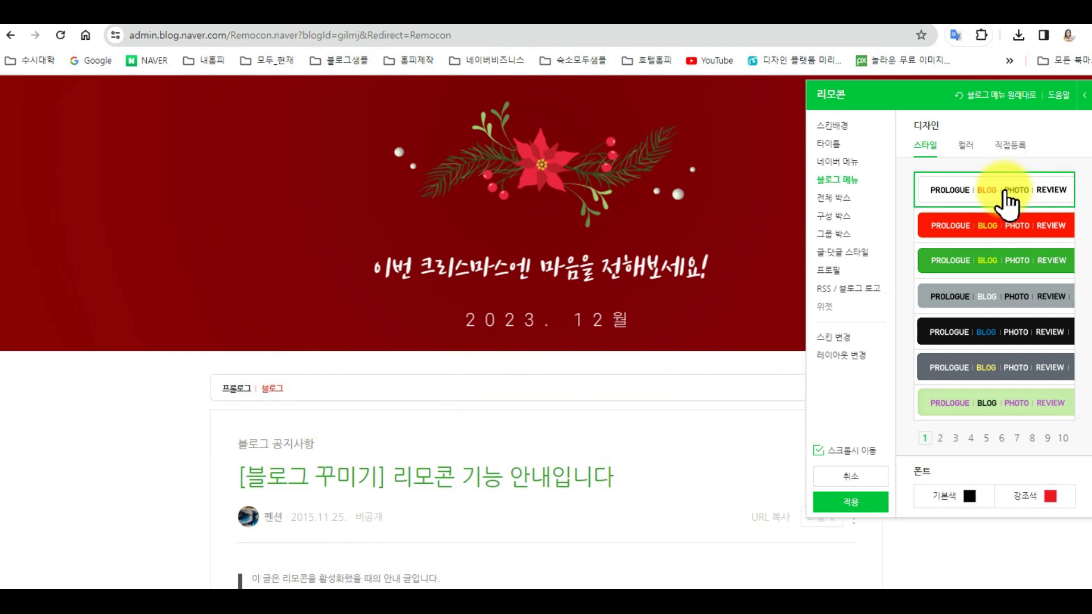
{"action": "left_click", "coordinate": [990, 238]}
{"action": "left_click", "coordinate": [989, 260]}
{"action": "left_click", "coordinate": [995, 239]}
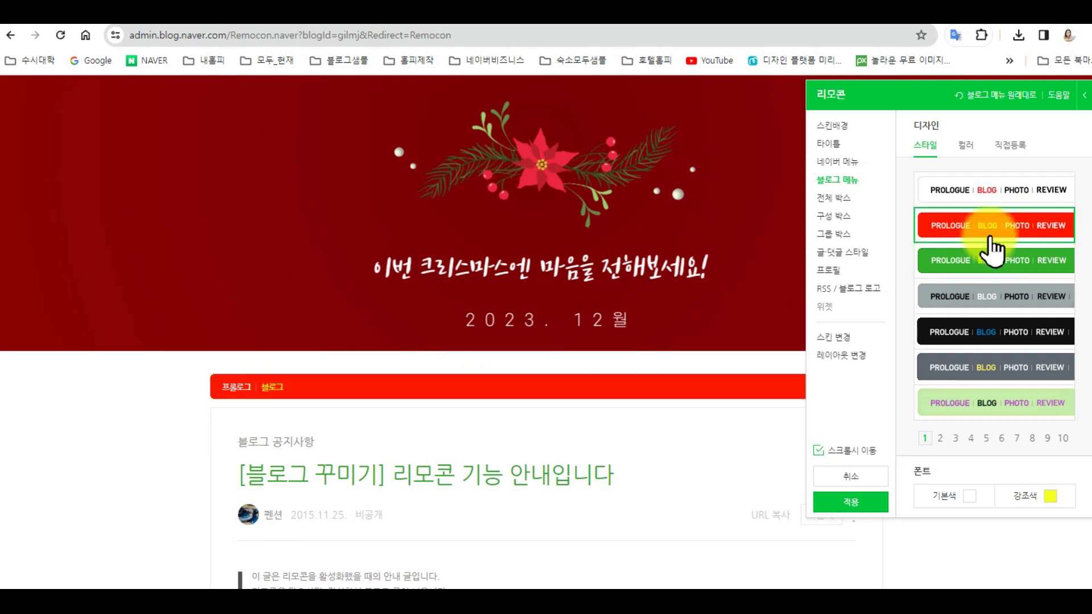
{"action": "left_click", "coordinate": [988, 198]}
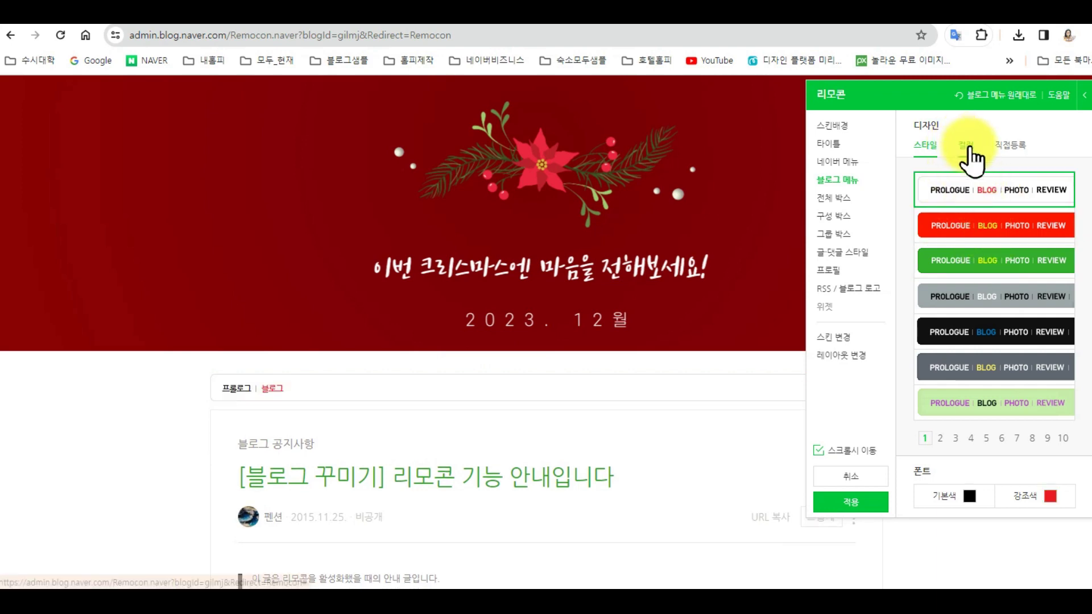
Step: Make the blog menu's background colour transparent and set its base font colour (기본색) to white #FFFFFF
{"action": "left_click", "coordinate": [969, 148]}
{"action": "left_click", "coordinate": [921, 202]}
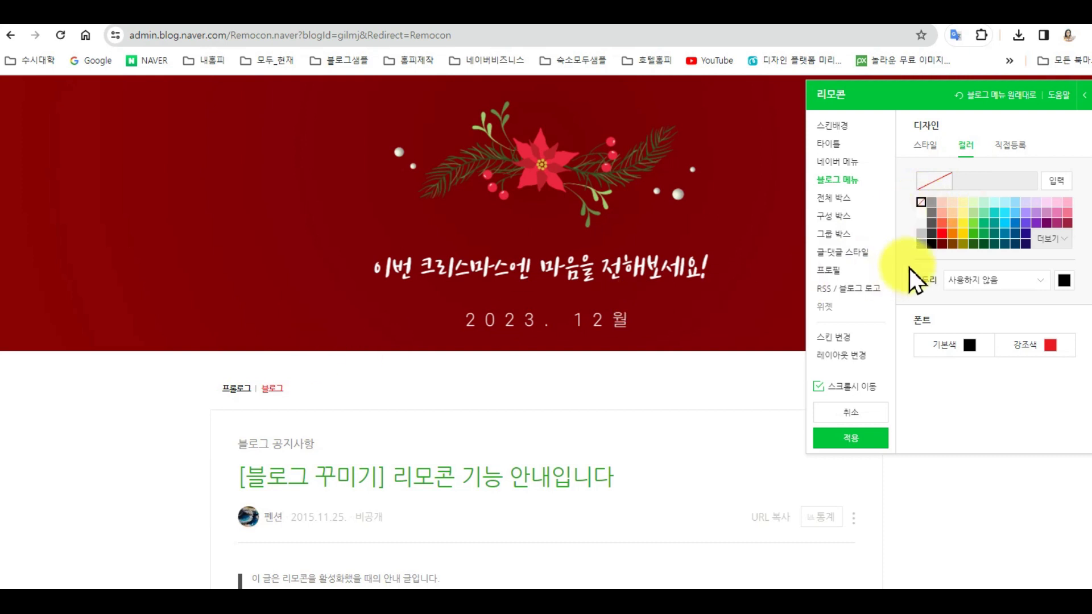
{"action": "left_click", "coordinate": [970, 345]}
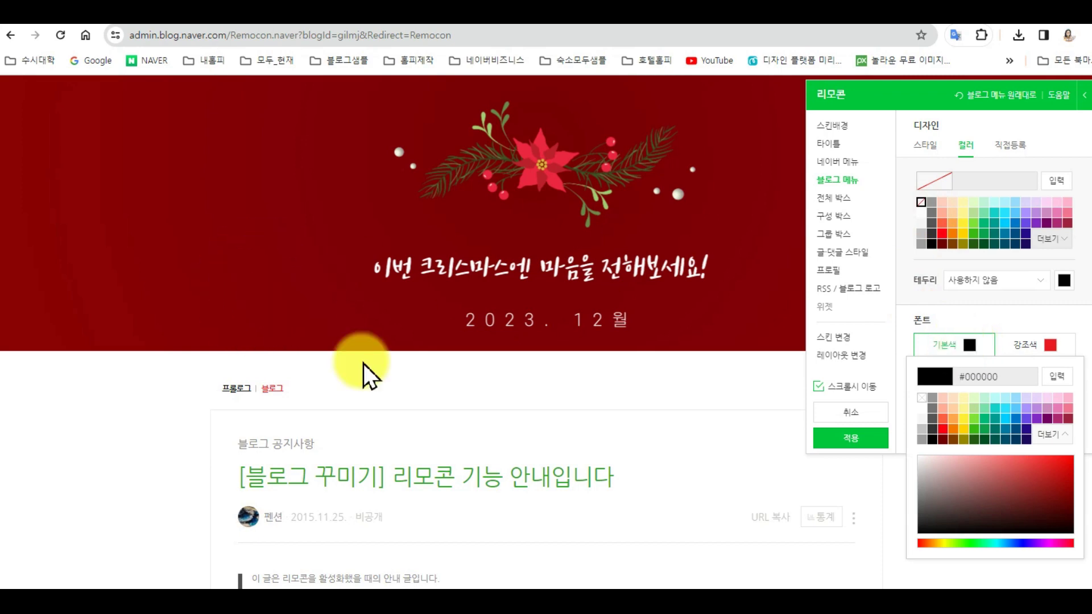
{"action": "left_click", "coordinate": [999, 376]}
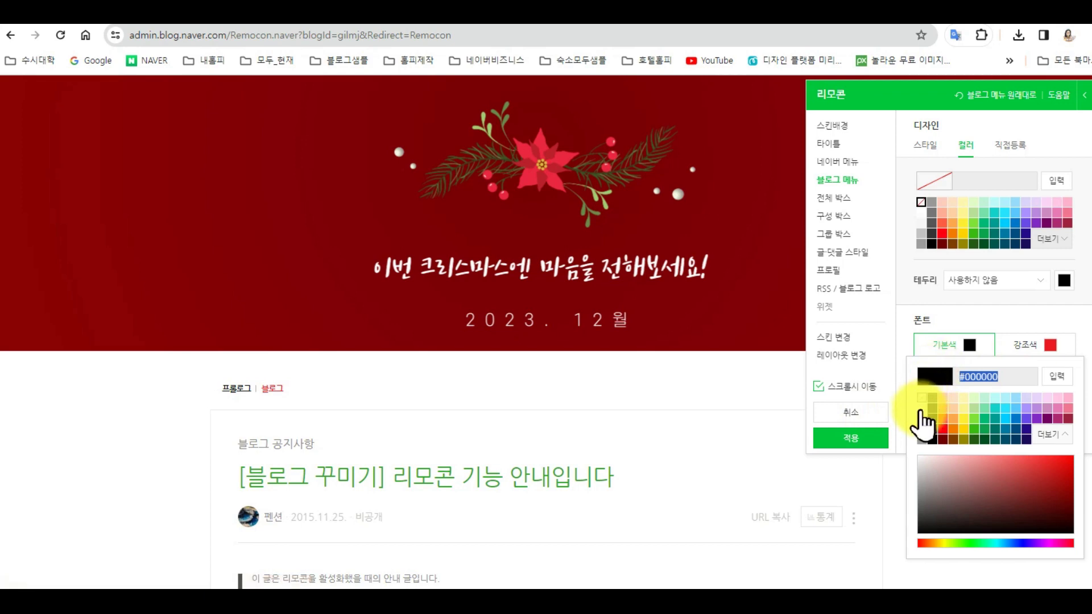
{"action": "left_click", "coordinate": [922, 408]}
{"action": "left_click", "coordinate": [241, 389]}
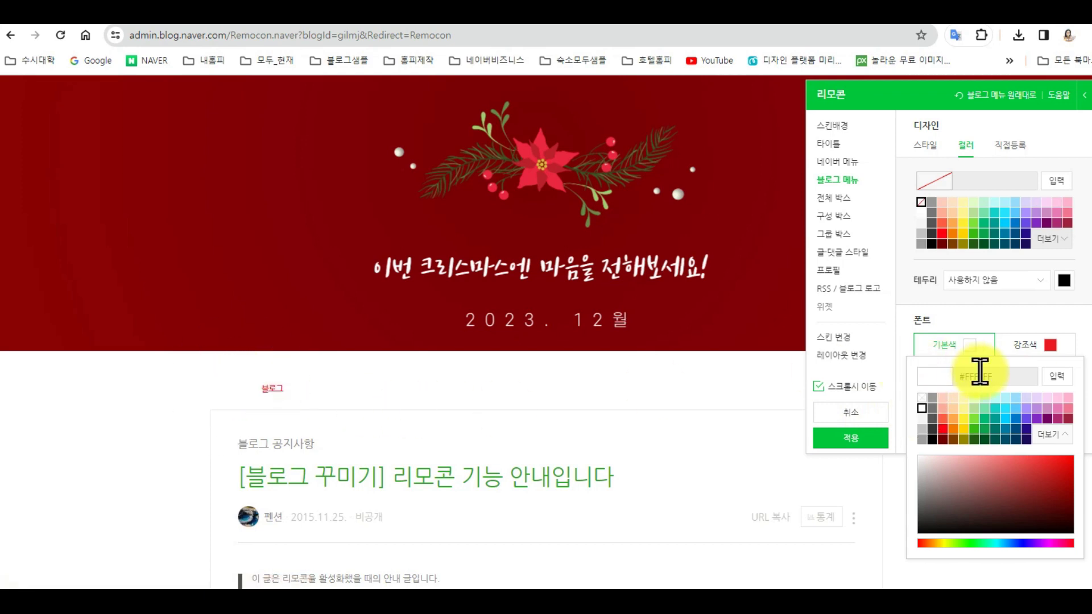
Step: Set the blog menu's highlight font colour (강조색) to white #FFFFFF and apply the detailed design to the blog
{"action": "left_click", "coordinate": [1049, 347]}
{"action": "left_click", "coordinate": [272, 390]}
{"action": "left_click", "coordinate": [921, 408]}
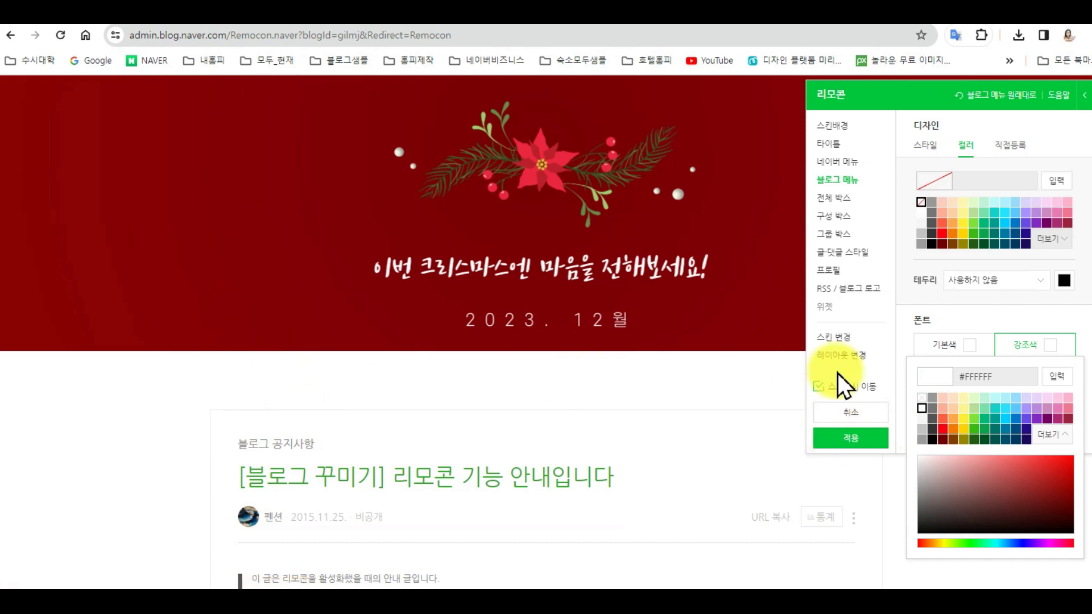
{"action": "left_click", "coordinate": [849, 439]}
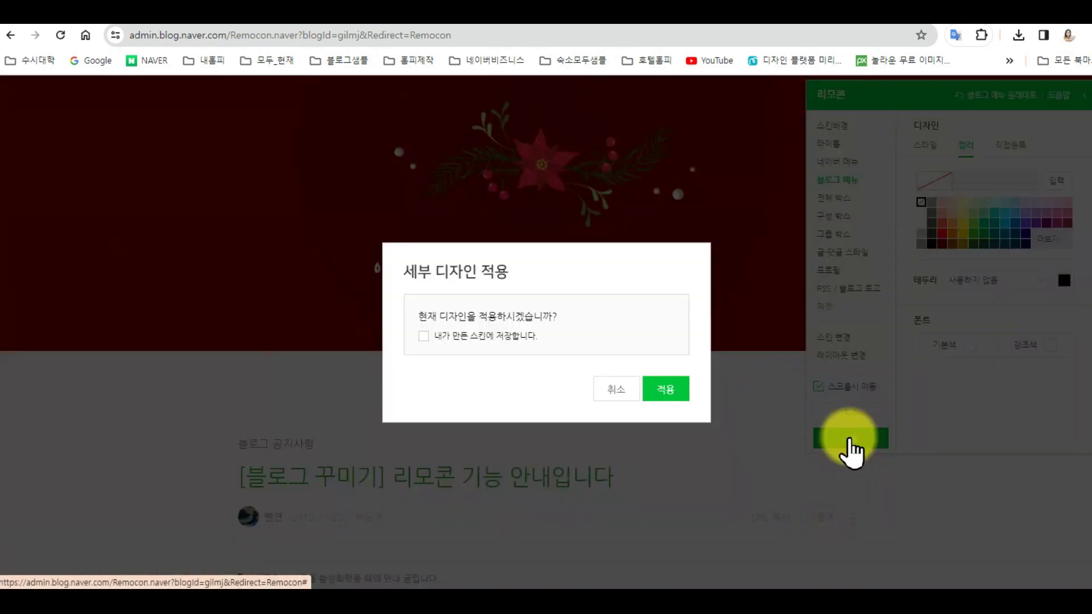
{"action": "left_click", "coordinate": [669, 390]}
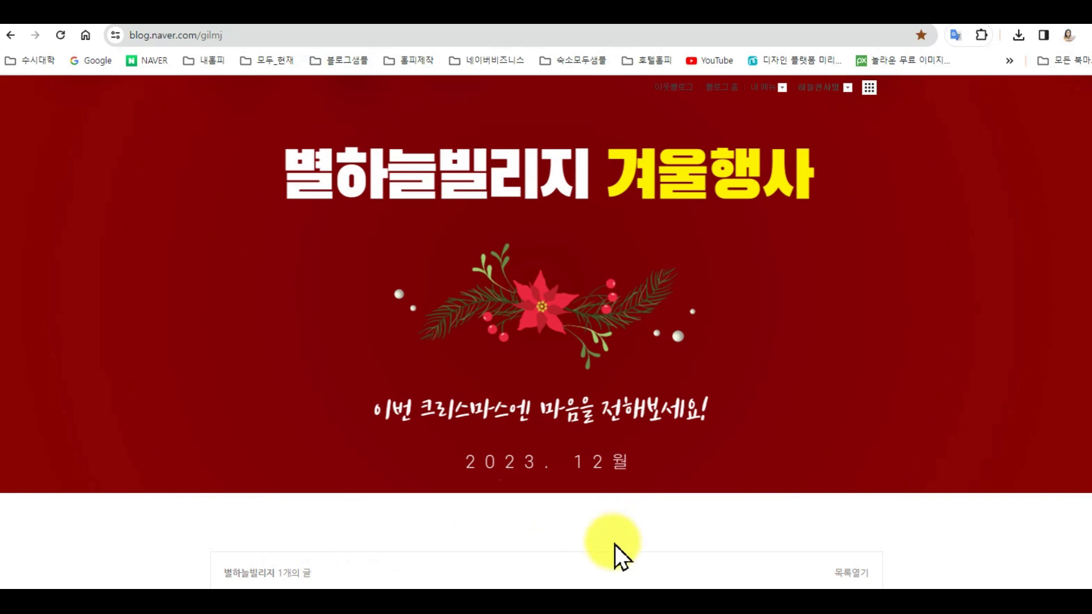
Step: Start a new blog post and title it [카테고리 배너]
{"action": "left_click", "coordinate": [658, 532]}
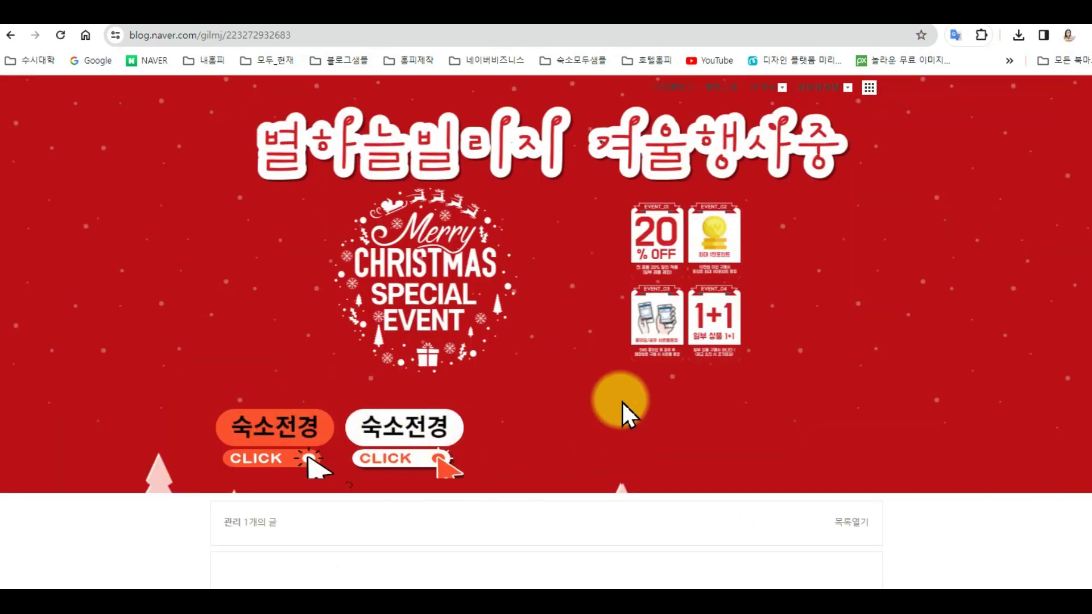
{"action": "left_click", "coordinate": [762, 97]}
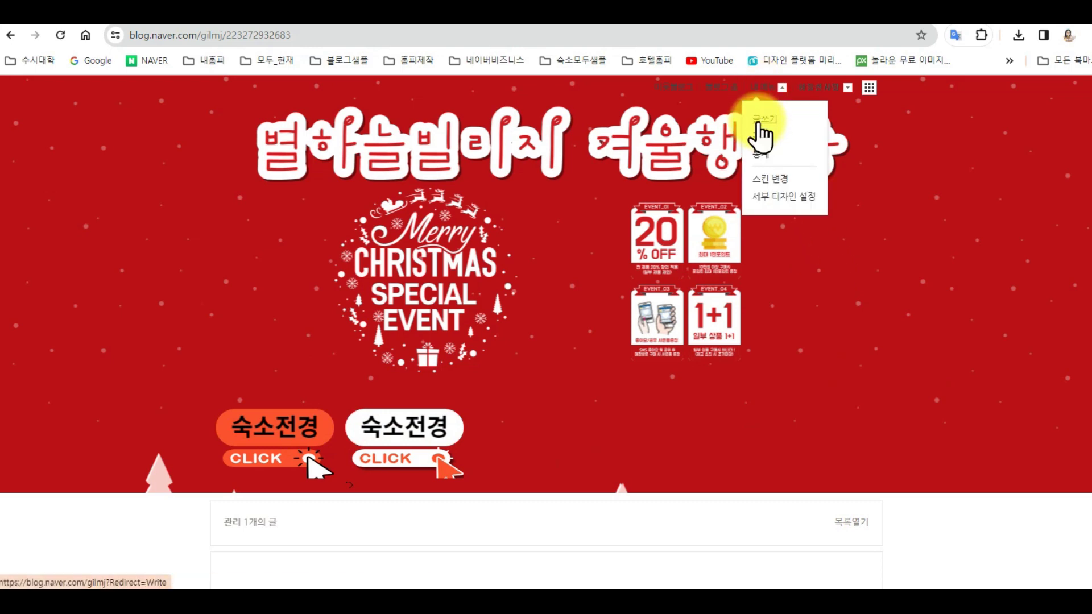
{"action": "left_click", "coordinate": [761, 134]}
{"action": "left_click", "coordinate": [266, 257]}
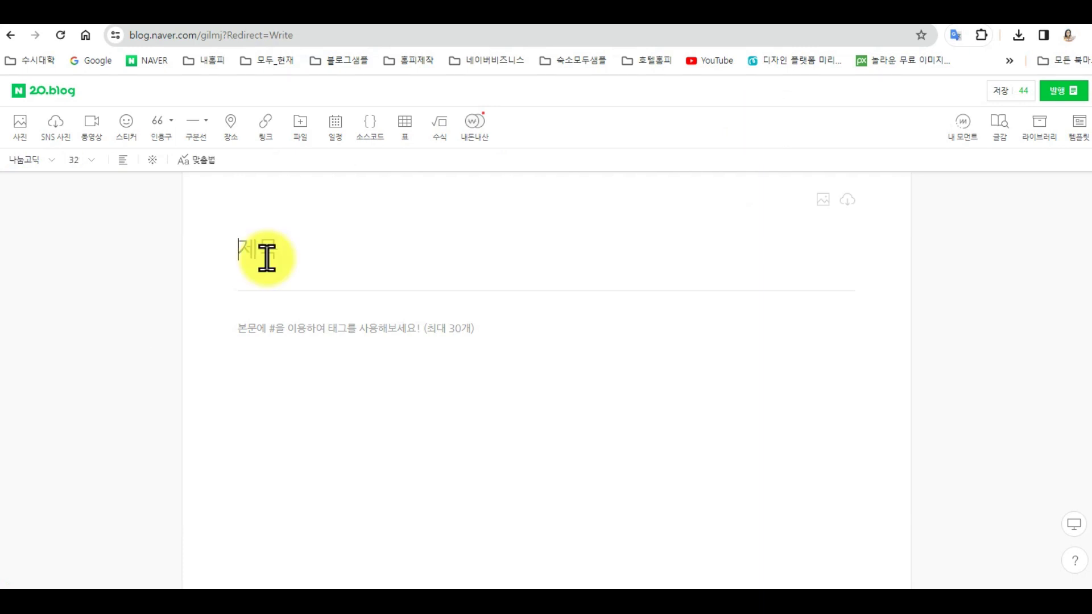
{"action": "type", "text": "[카테고리 ㅂ배너"}
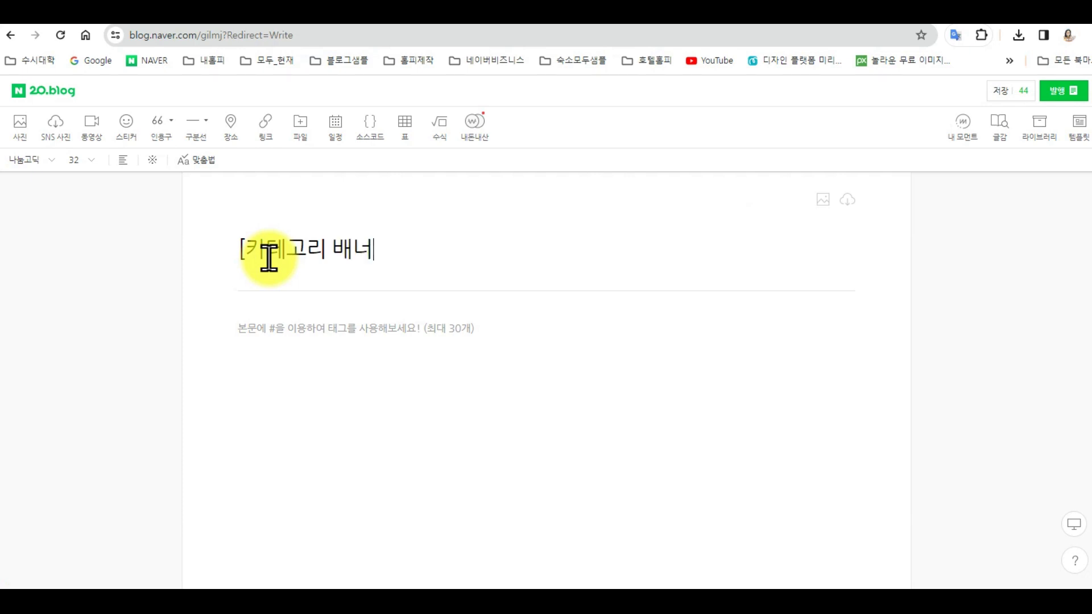
{"action": "type", "text": "]"}
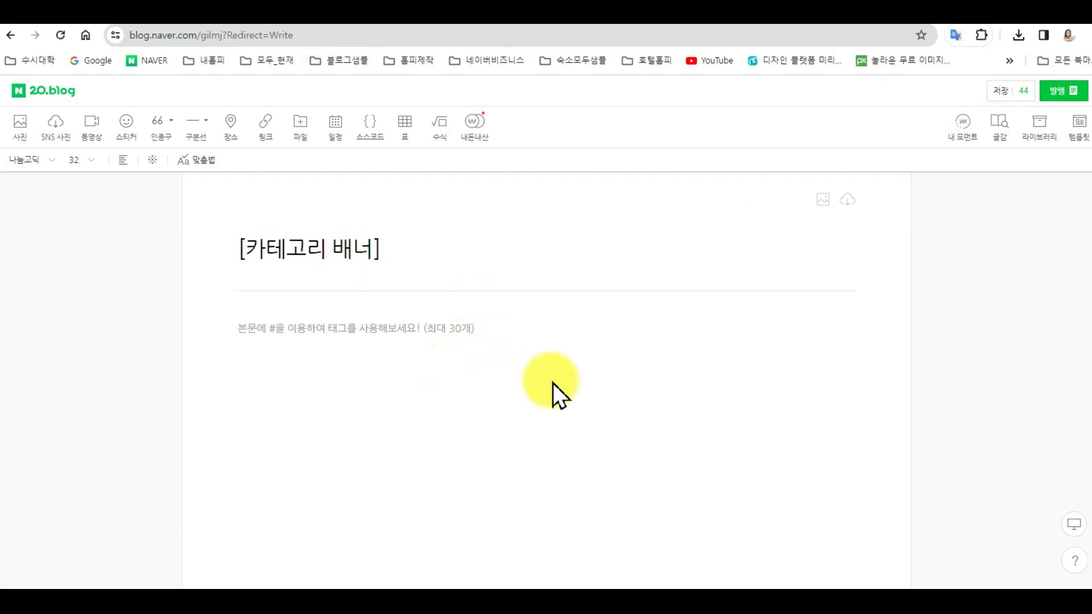
Step: Insert images 001 to 005 from the 블로그카테고리배너_투명 folder into the post body as individual photos (개별사진)
{"action": "left_click", "coordinate": [278, 326]}
{"action": "left_click", "coordinate": [24, 136]}
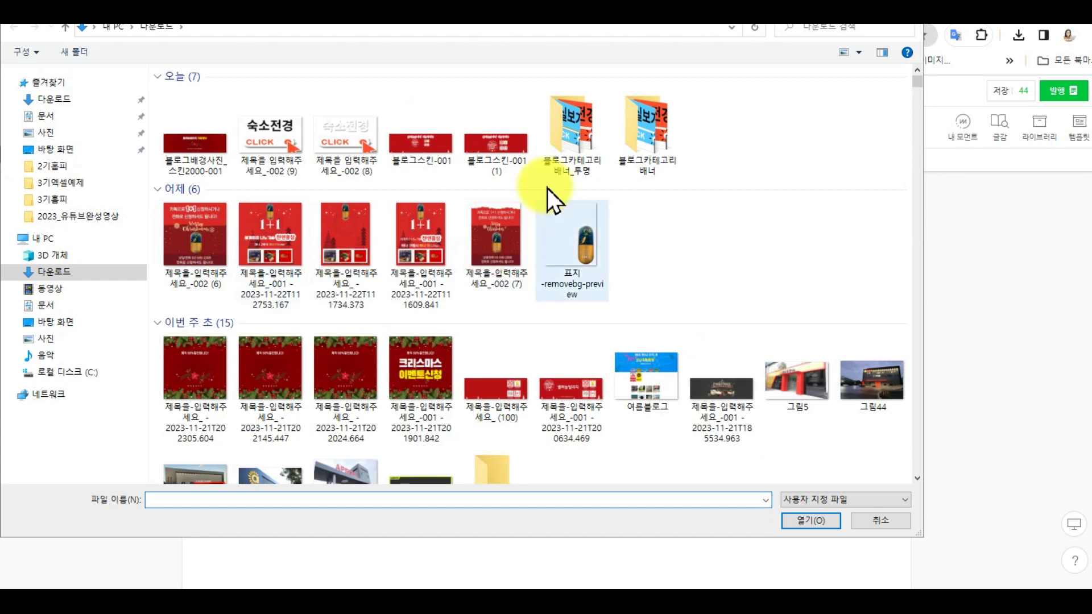
{"action": "left_click", "coordinate": [578, 128]}
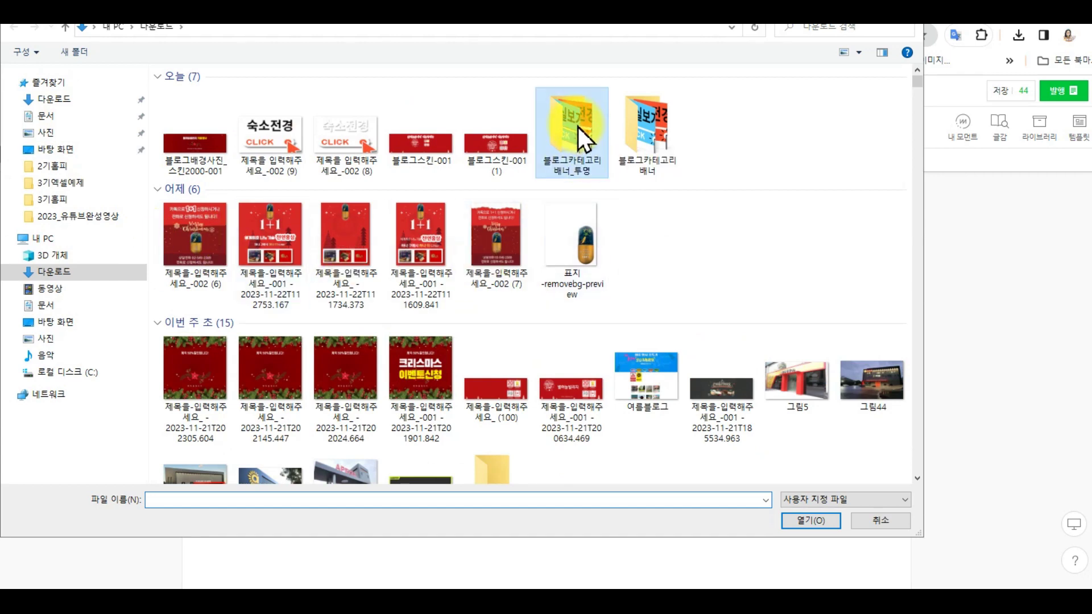
{"action": "double_click", "coordinate": [578, 127]}
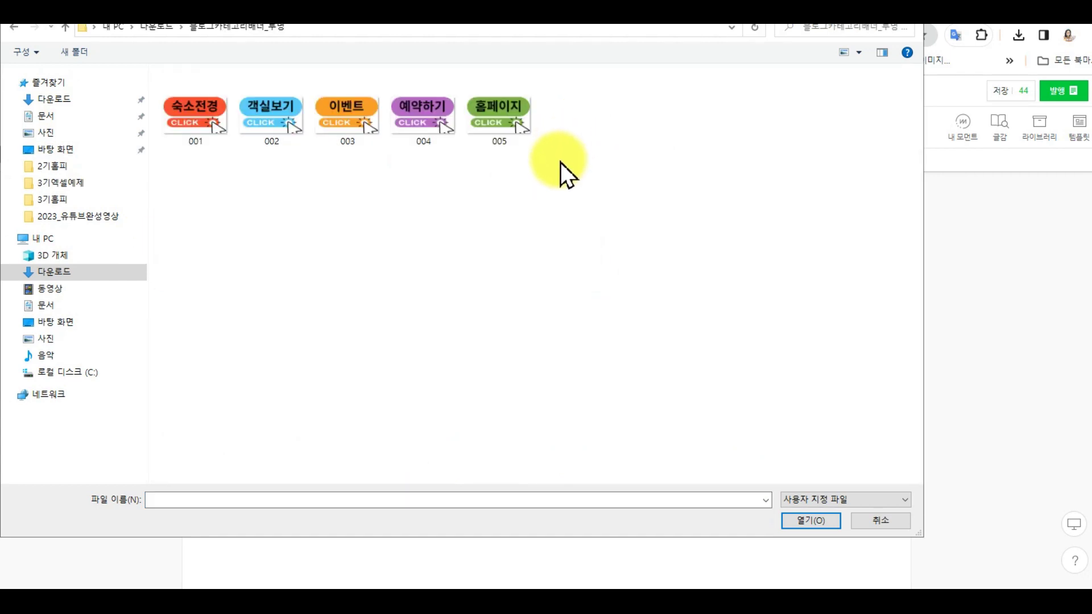
{"action": "left_click_drag", "start_coordinate": [562, 149], "coordinate": [160, 96]}
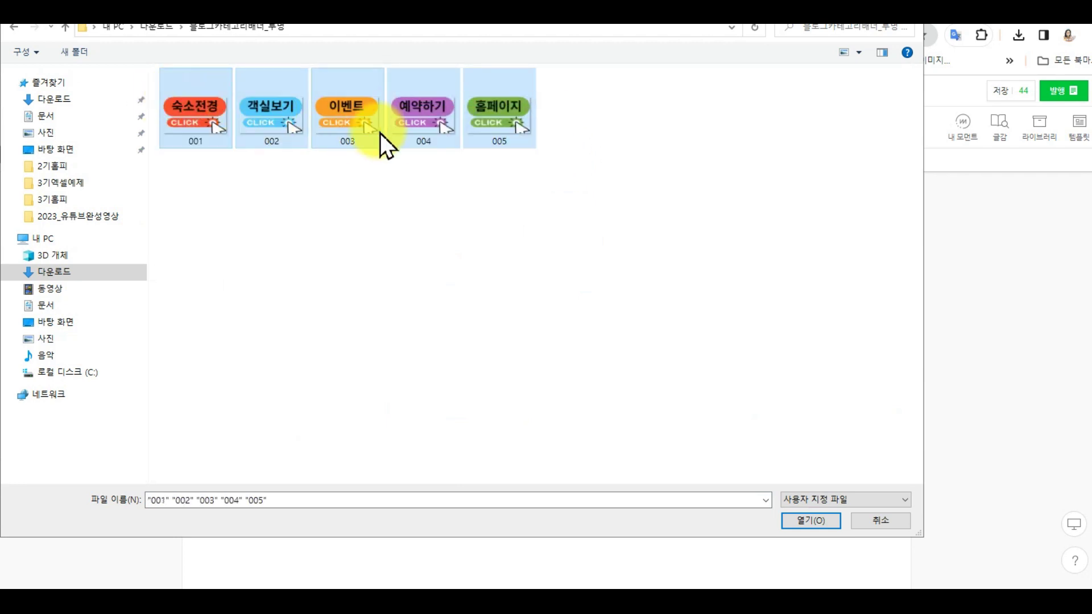
{"action": "left_click", "coordinate": [811, 521]}
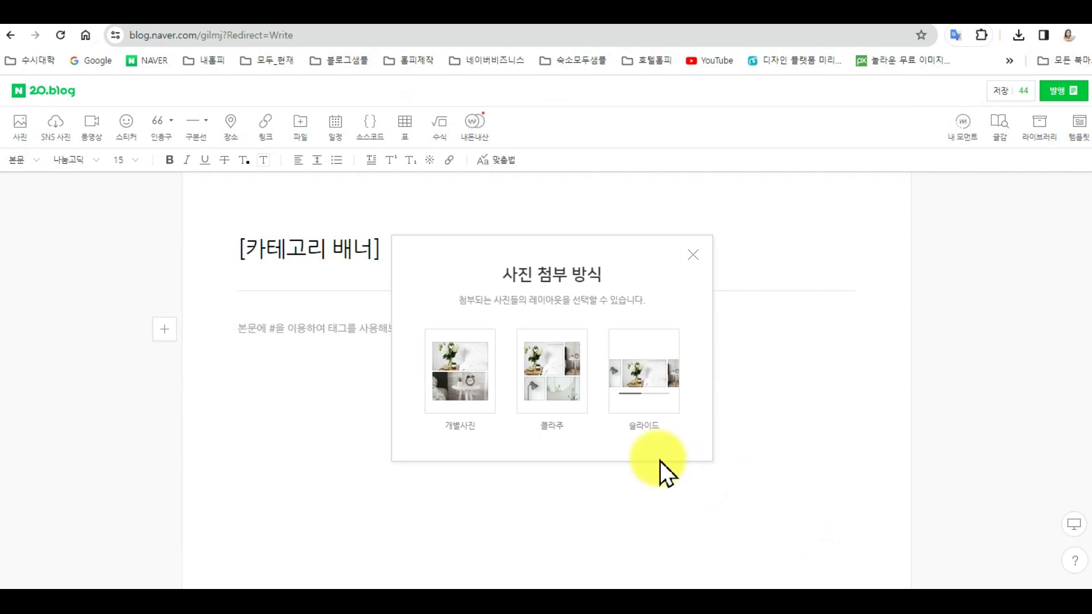
{"action": "left_click", "coordinate": [463, 369]}
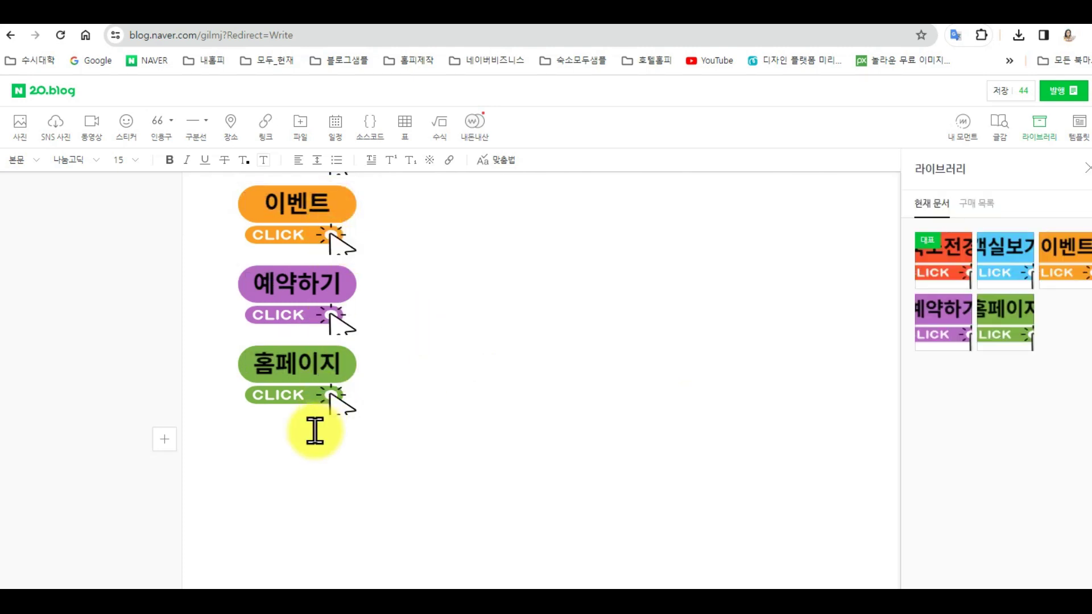
{"action": "left_click", "coordinate": [339, 420]}
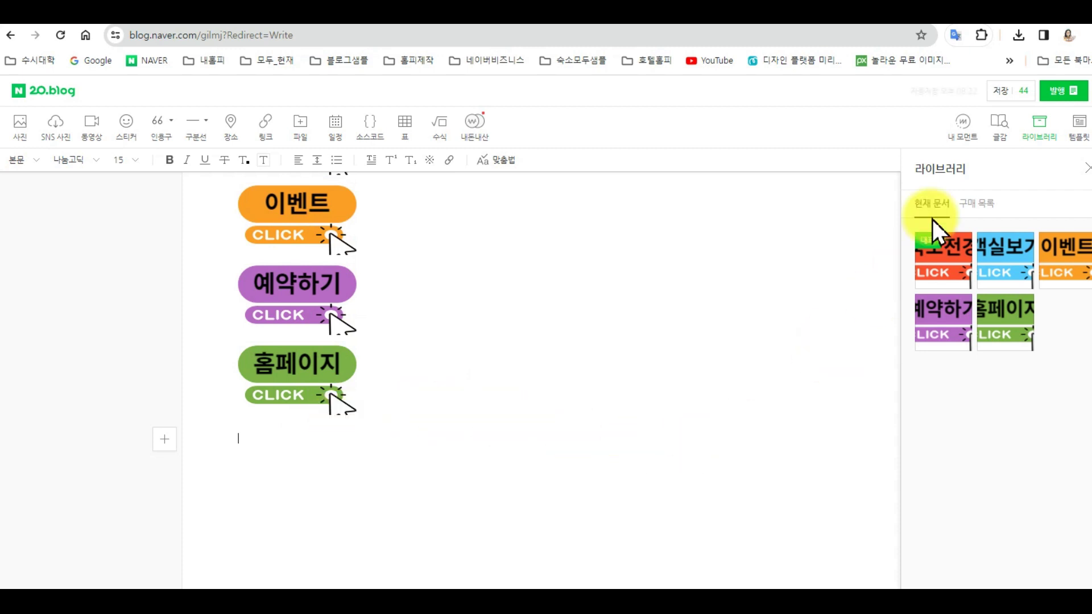
Step: Publish the banner post in the private 관리 category
{"action": "left_click", "coordinate": [1062, 93]}
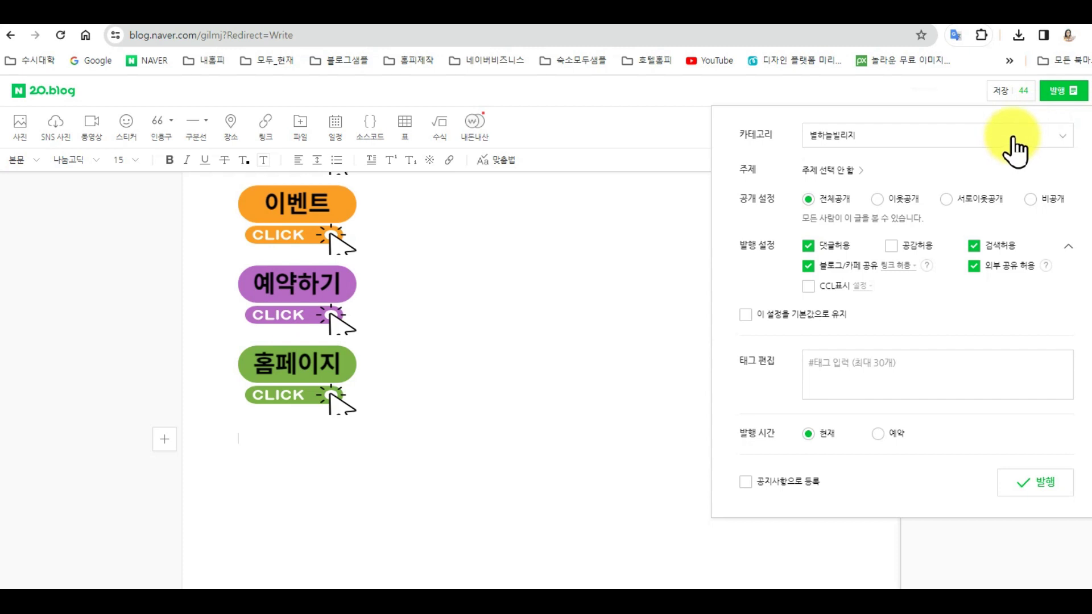
{"action": "left_click", "coordinate": [1014, 150]}
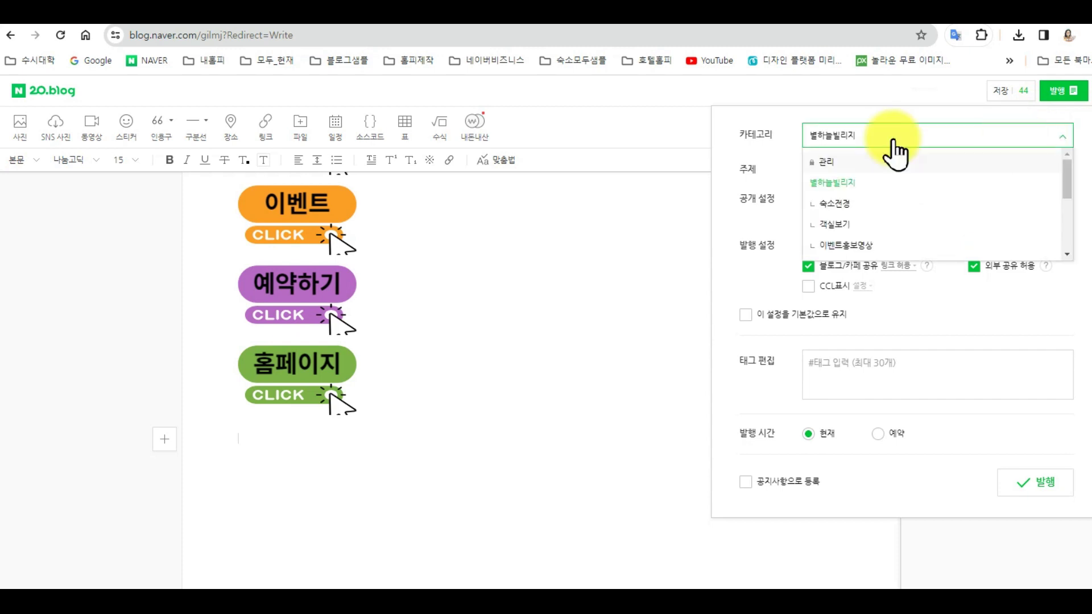
{"action": "left_click", "coordinate": [826, 163]}
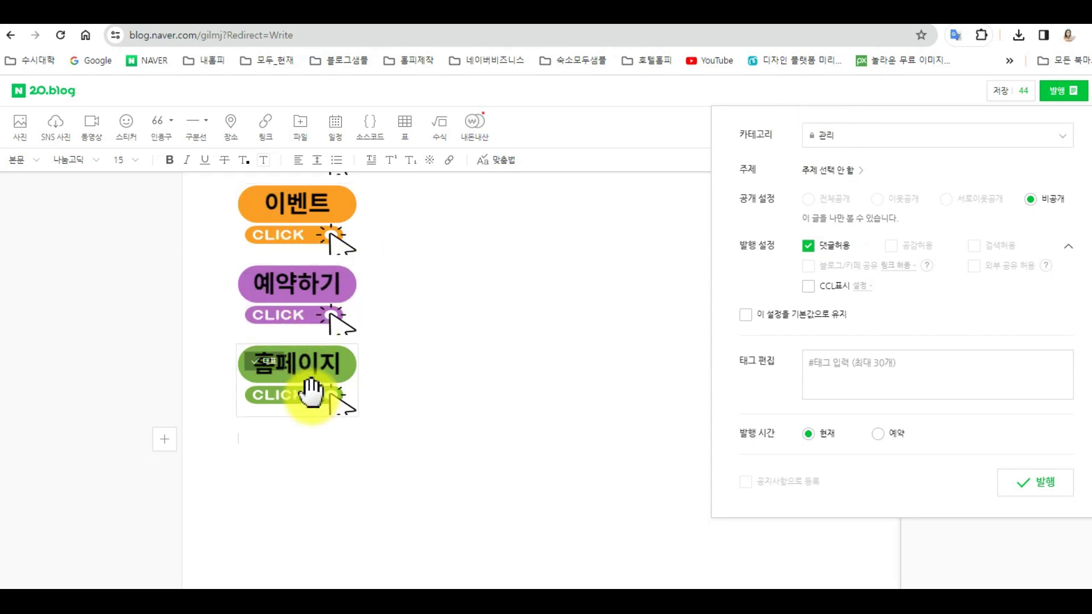
{"action": "left_click", "coordinate": [1032, 483]}
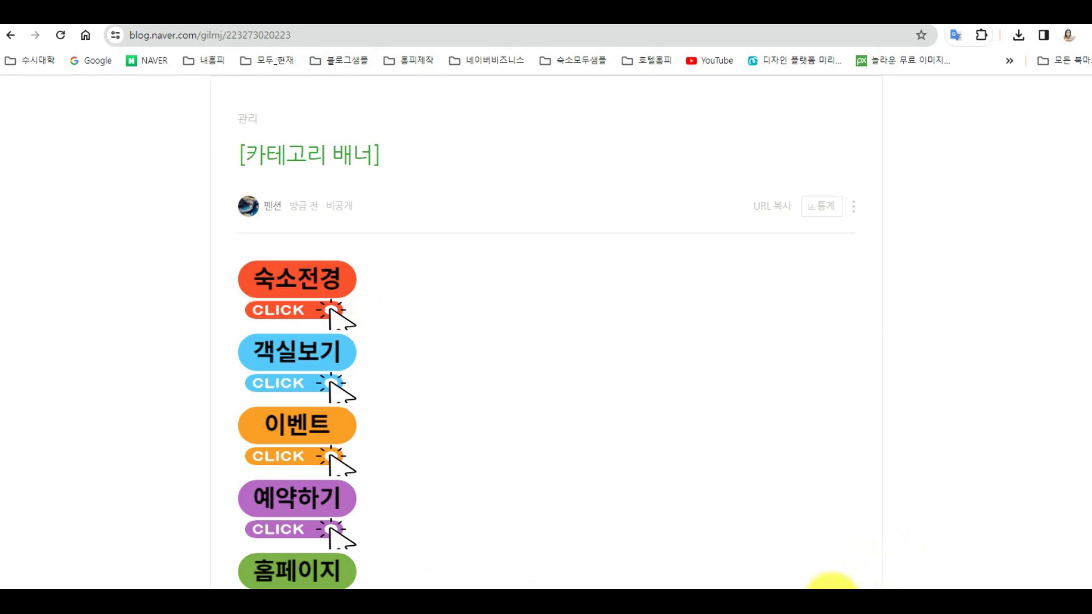
Step: In the 블로그배너코딩_원본 Notepad file, replace the 객실보기 code with the blank link and image template from 홍보영상
{"action": "left_click", "coordinate": [831, 587]}
{"action": "left_click", "coordinate": [519, 373]}
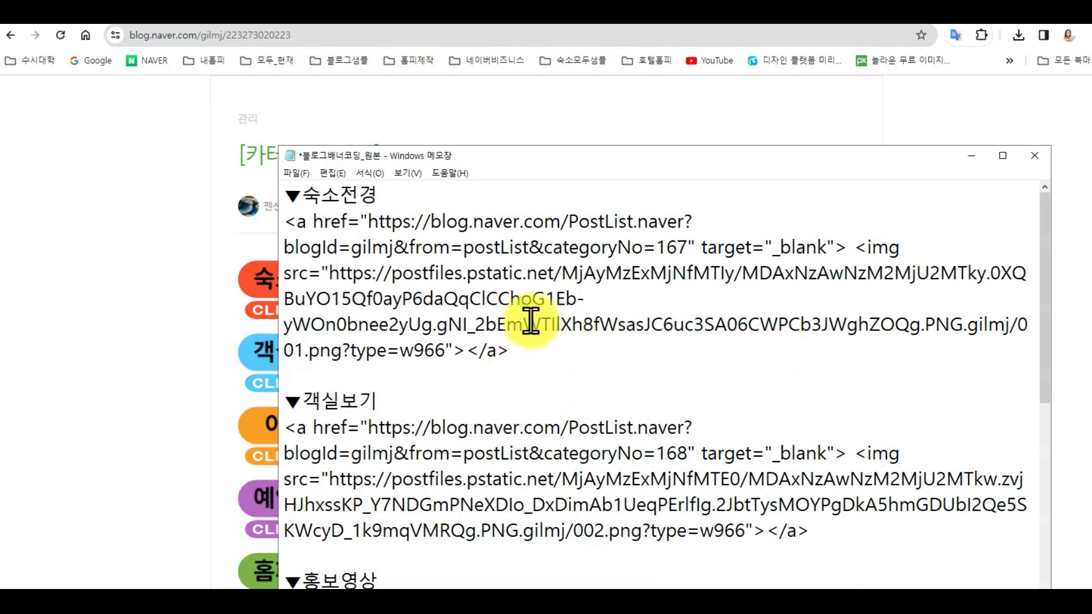
{"action": "scroll", "coordinate": [530, 321], "scroll_direction": "down", "scroll_amount": 2}
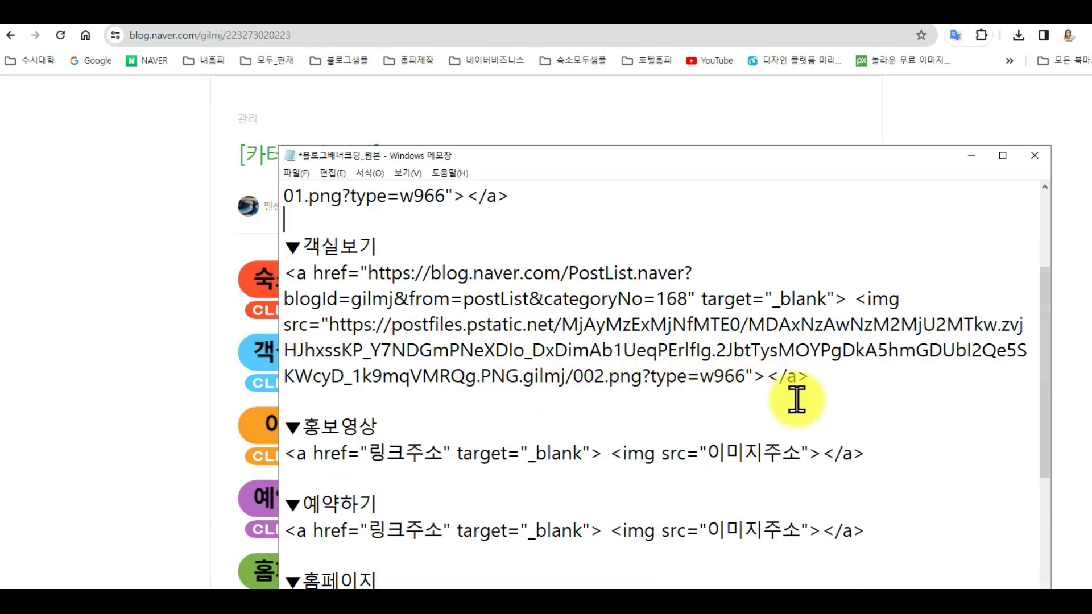
{"action": "left_click_drag", "start_coordinate": [809, 377], "coordinate": [285, 280]}
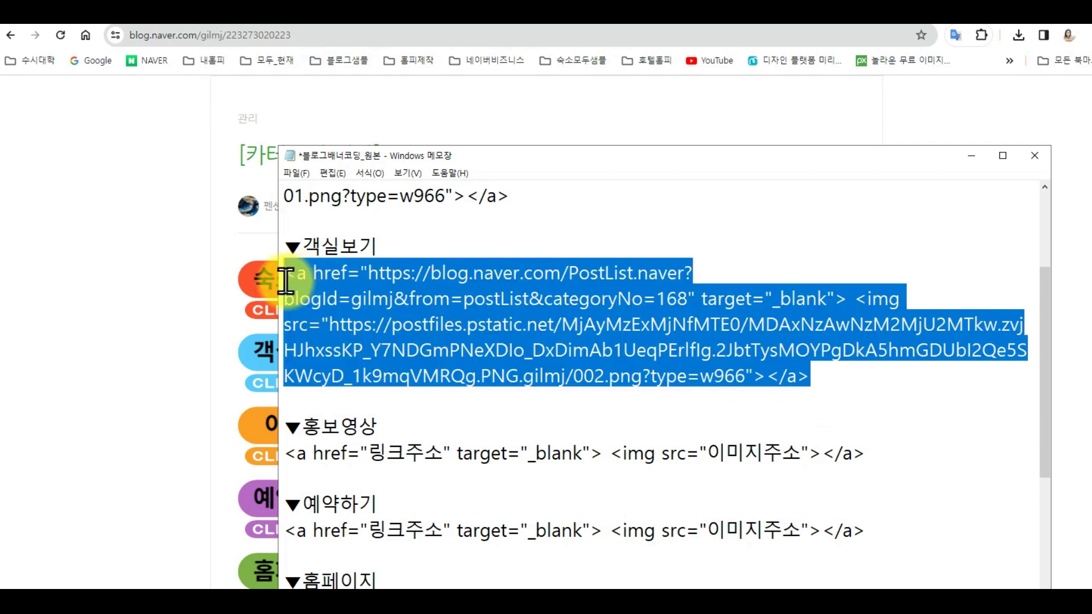
{"action": "key", "text": "Delete"}
{"action": "left_click_drag", "start_coordinate": [285, 348], "coordinate": [892, 346]}
{"action": "key", "text": "ctrl+c"}
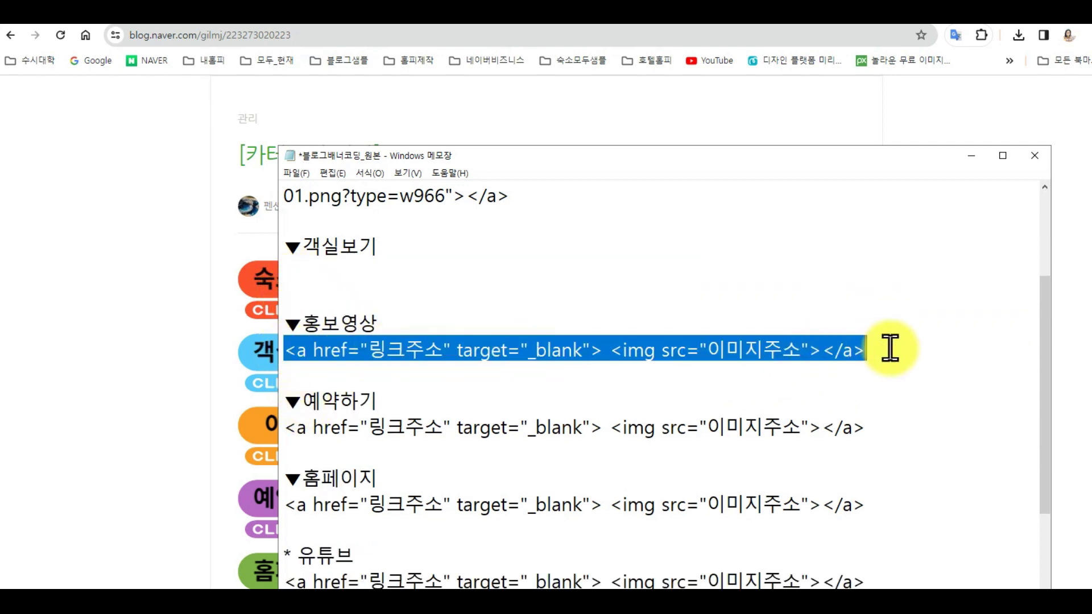
{"action": "left_click", "coordinate": [297, 275]}
{"action": "key", "text": "ctrl+v"}
Step: Replace the 숙소전경 code with the same blank link and image template, followed by an empty line
{"action": "left_click", "coordinate": [536, 212]}
{"action": "left_click_drag", "start_coordinate": [537, 212], "coordinate": [275, 215]}
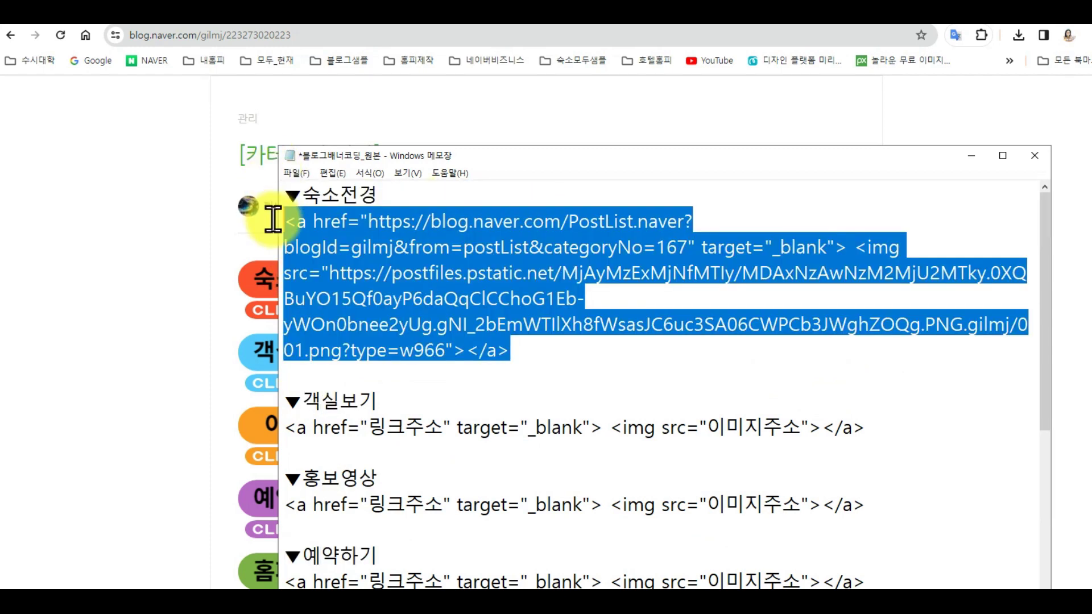
{"action": "key", "text": "ctrl+v"}
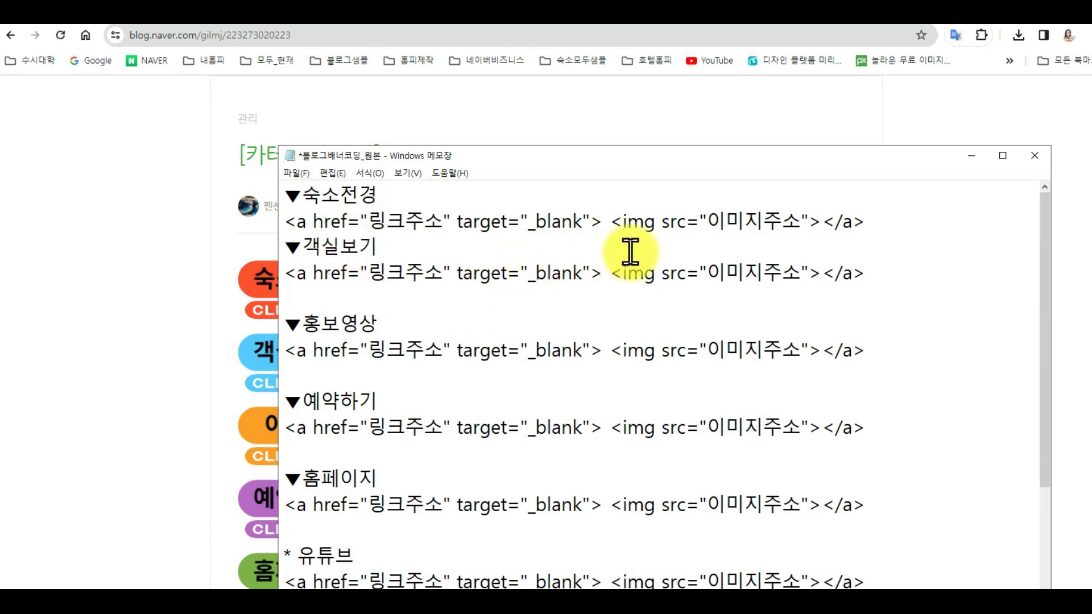
{"action": "key", "text": "Return"}
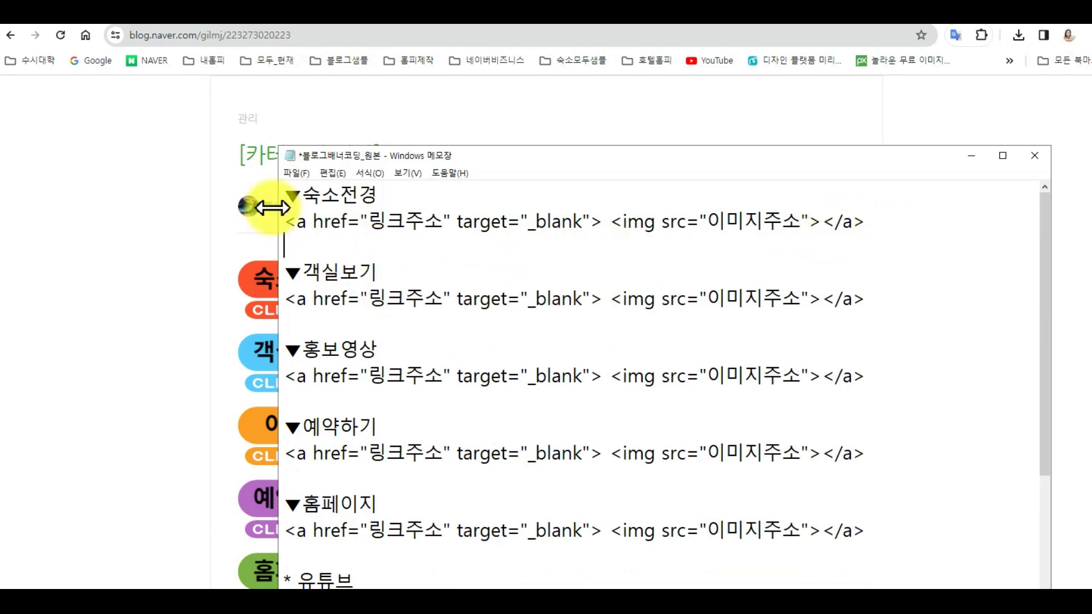
Step: Review the blank banner templates in the coding file, examining the link and image tags of the 숙소전경 code
{"action": "scroll", "coordinate": [404, 427], "scroll_direction": "down", "scroll_amount": 3}
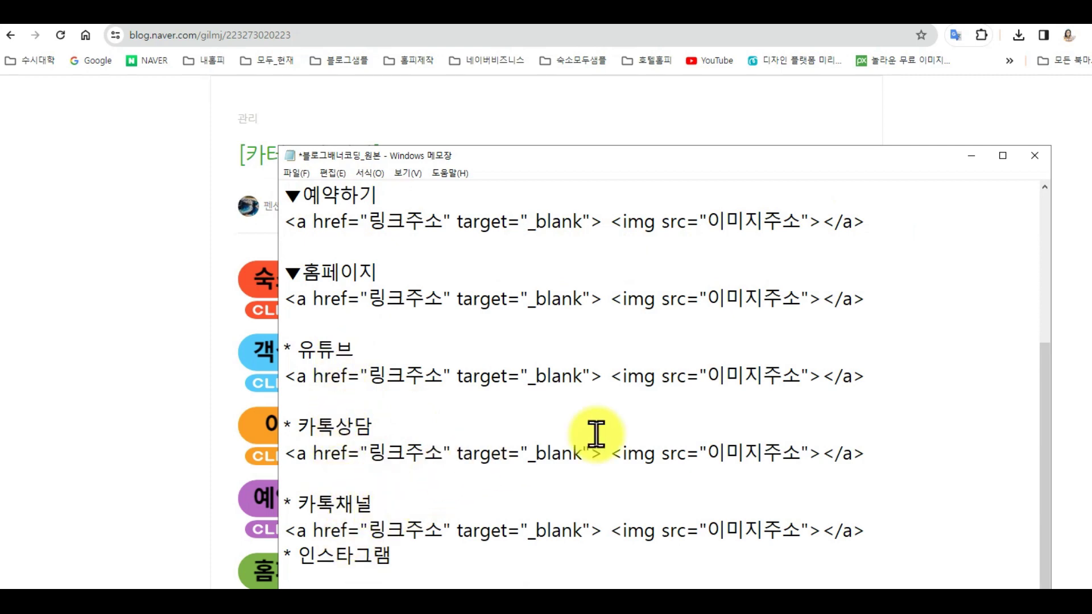
{"action": "scroll", "coordinate": [657, 379], "scroll_direction": "up", "scroll_amount": 2}
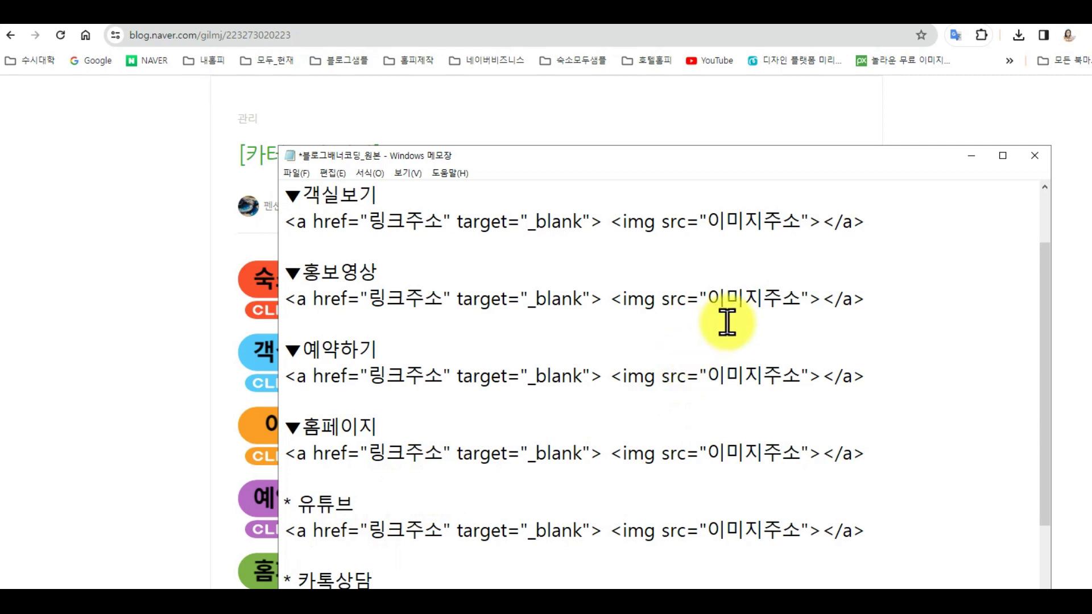
{"action": "left_click", "coordinate": [714, 244]}
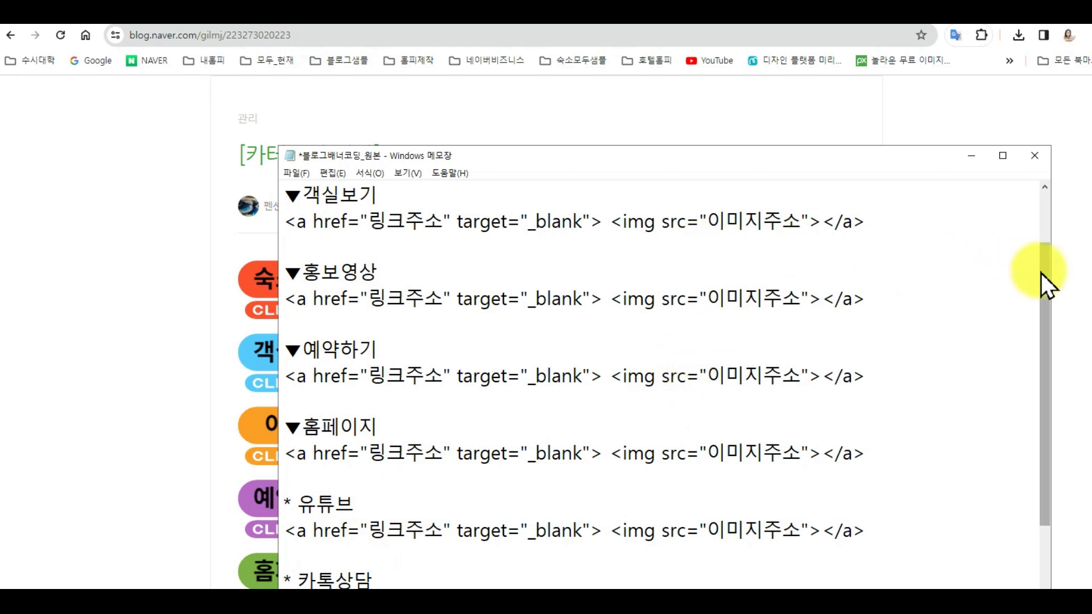
{"action": "left_click_drag", "start_coordinate": [1047, 268], "coordinate": [1046, 199]}
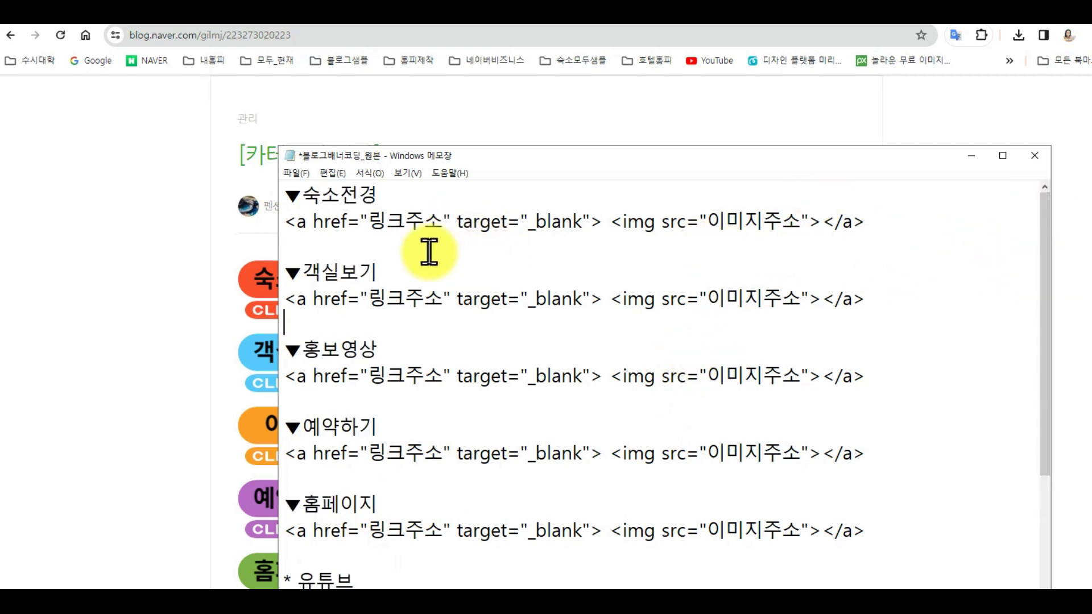
{"action": "left_click_drag", "start_coordinate": [282, 221], "coordinate": [357, 221]}
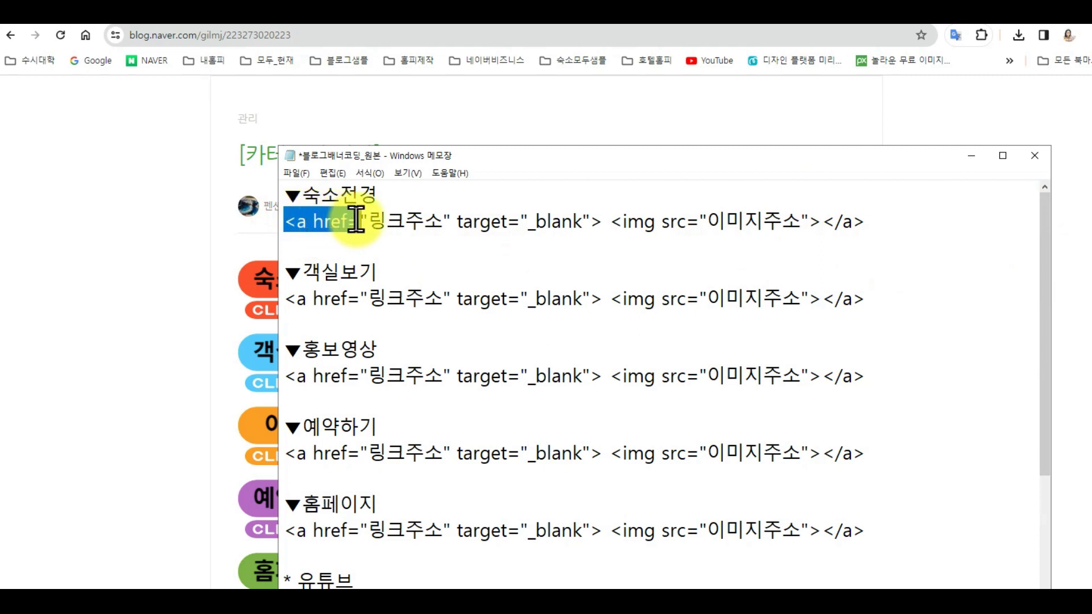
{"action": "left_click_drag", "start_coordinate": [608, 221], "coordinate": [676, 221]}
{"action": "left_click_drag", "start_coordinate": [810, 222], "coordinate": [863, 221]}
{"action": "left_click", "coordinate": [866, 221]}
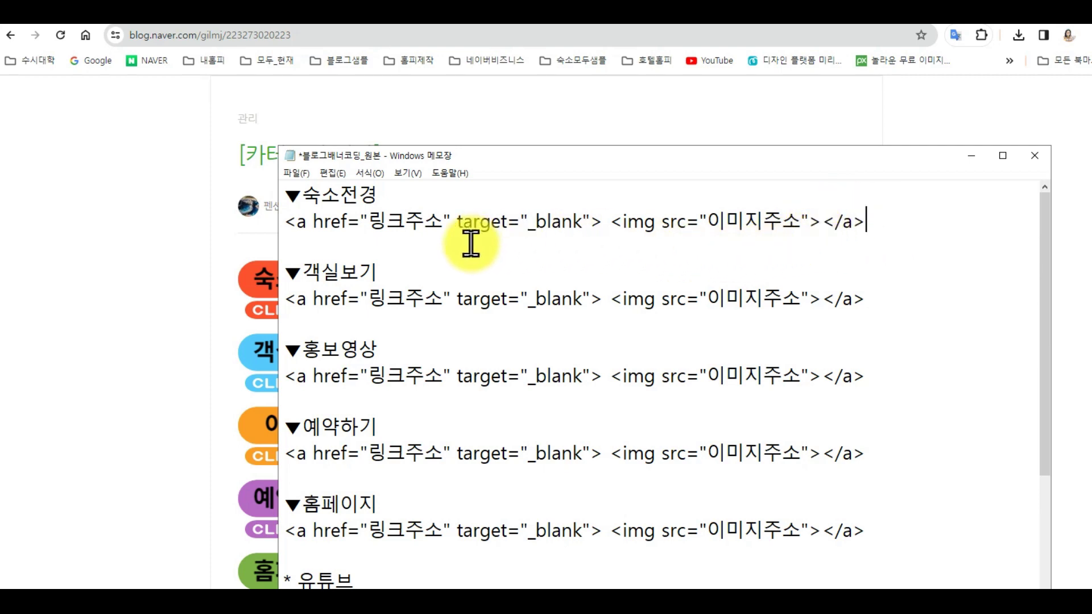
Step: Replace the 이미지주소 placeholder in the 숙소전경 code with the image address copied from the 숙소전경 banner in the post
{"action": "left_click_drag", "start_coordinate": [633, 154], "coordinate": [669, 152]}
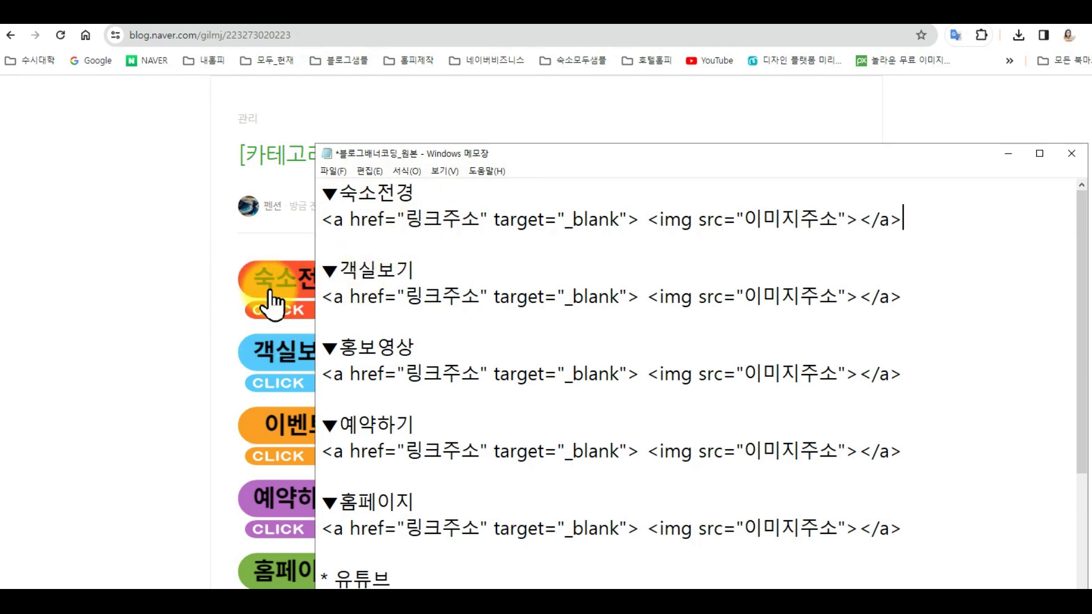
{"action": "left_click", "coordinate": [748, 218]}
{"action": "left_click_drag", "start_coordinate": [744, 217], "coordinate": [819, 216]}
{"action": "double_click", "coordinate": [757, 217]}
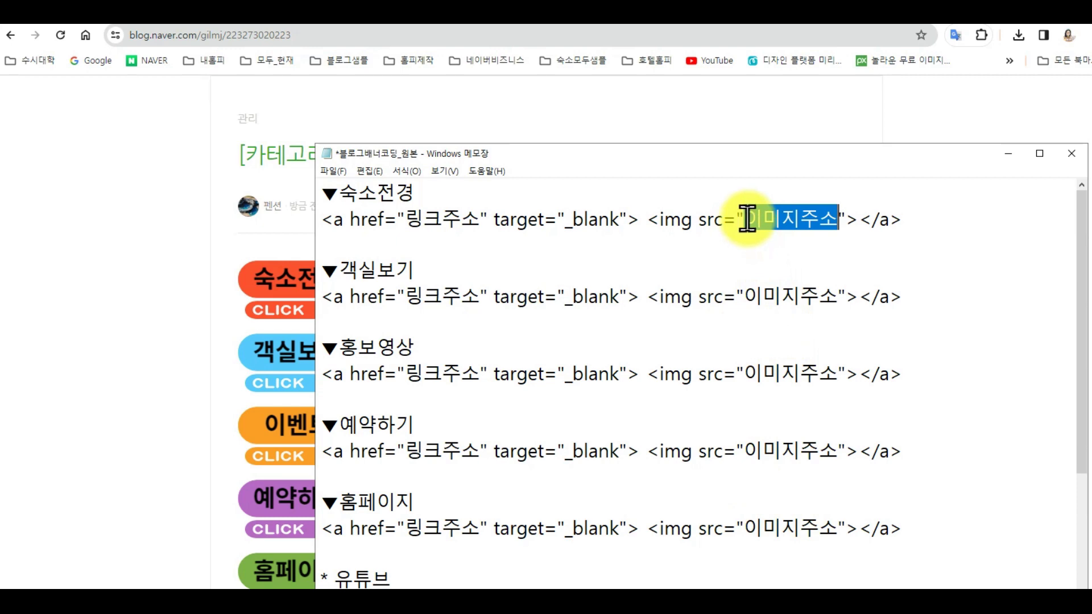
{"action": "left_click_drag", "start_coordinate": [745, 217], "coordinate": [826, 217]}
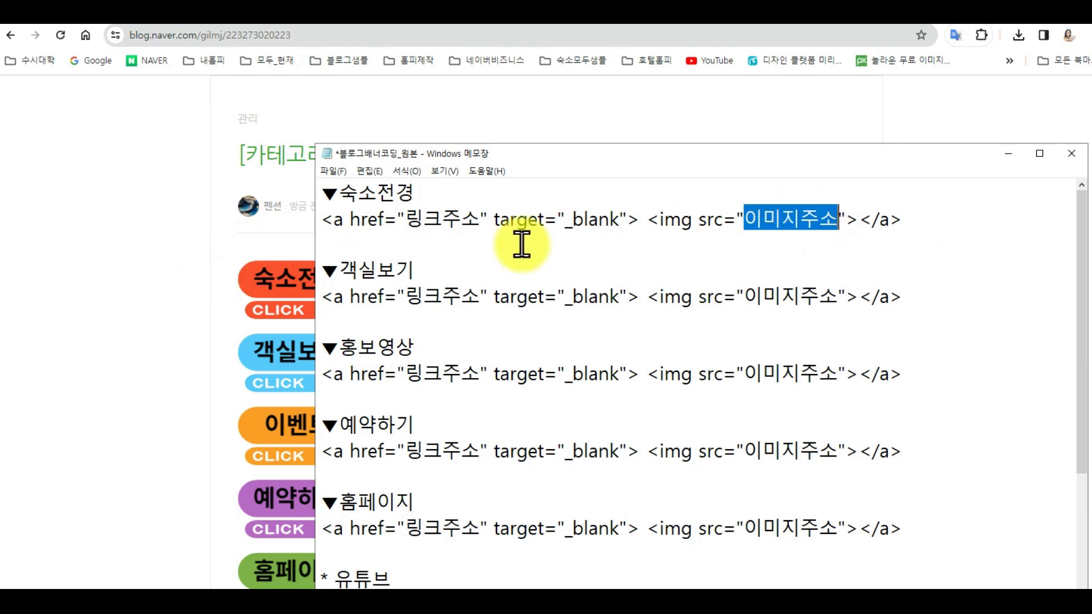
{"action": "left_click", "coordinate": [231, 308]}
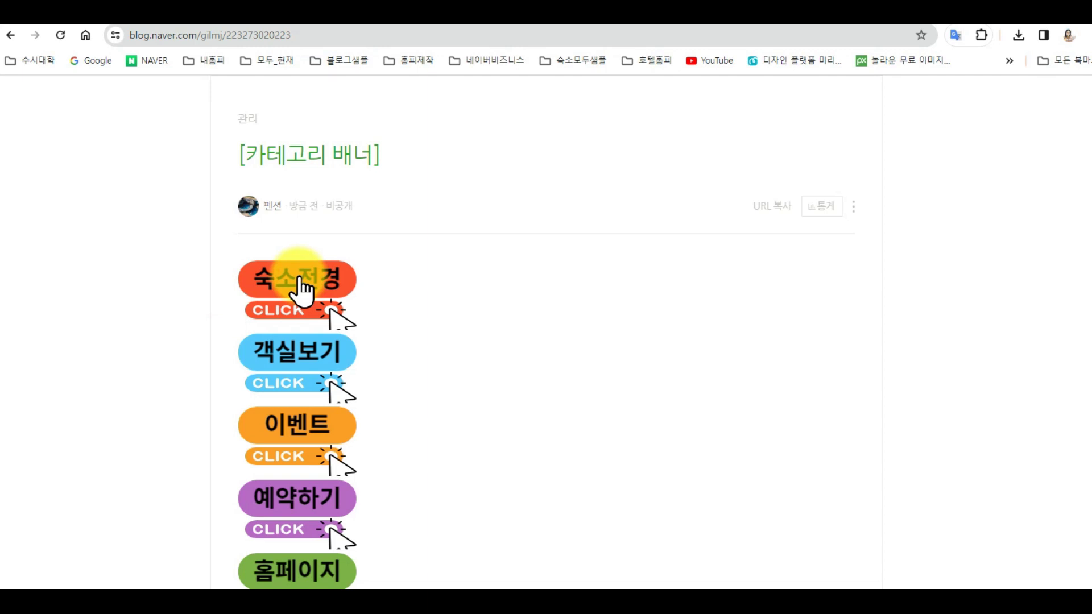
{"action": "right_click", "coordinate": [300, 277]}
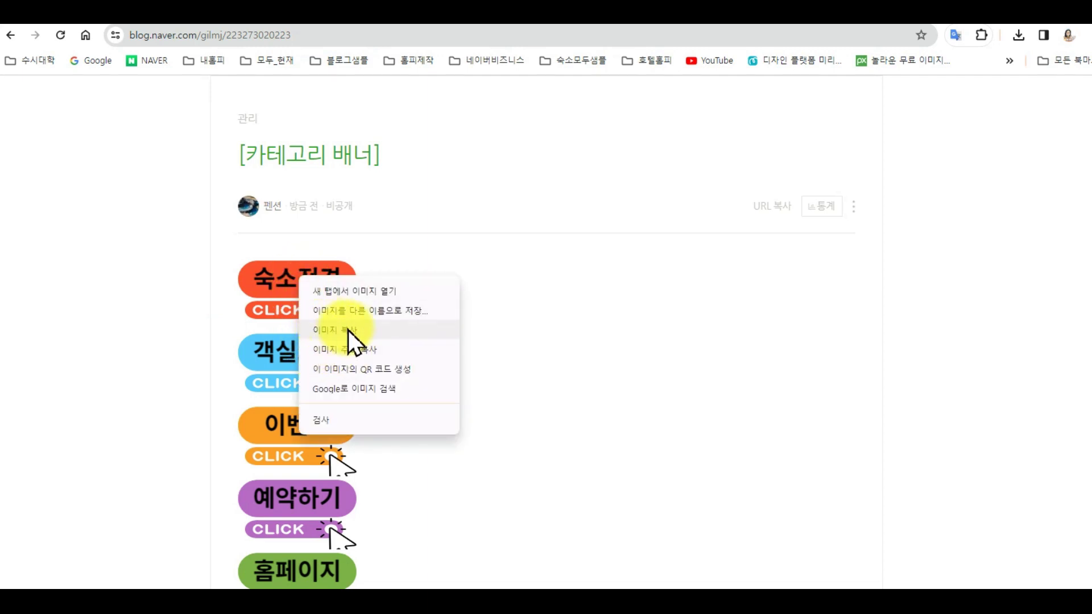
{"action": "left_click", "coordinate": [357, 351]}
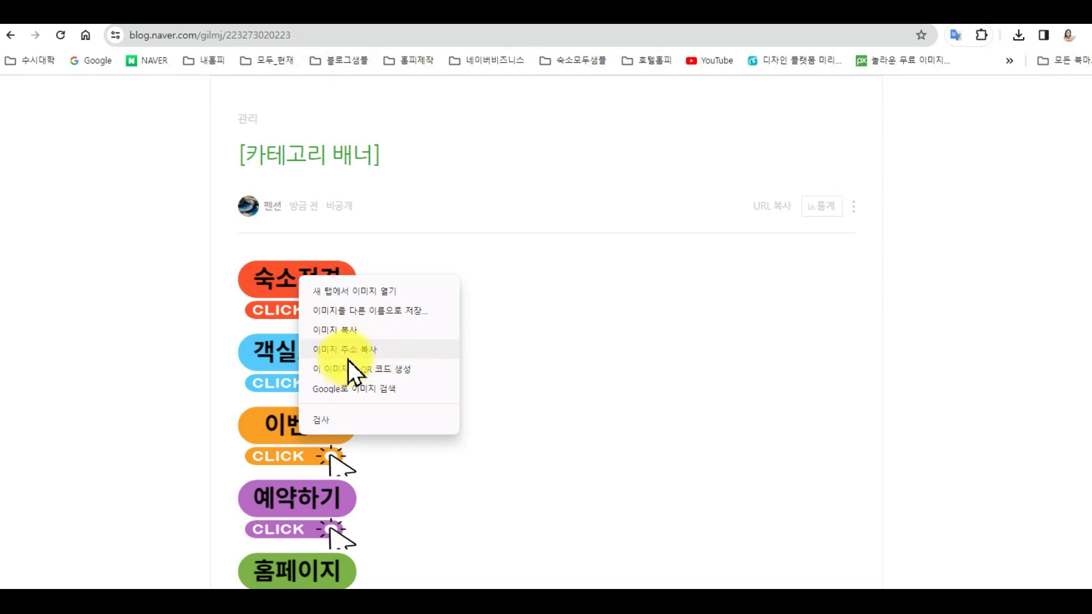
{"action": "left_click", "coordinate": [353, 350]}
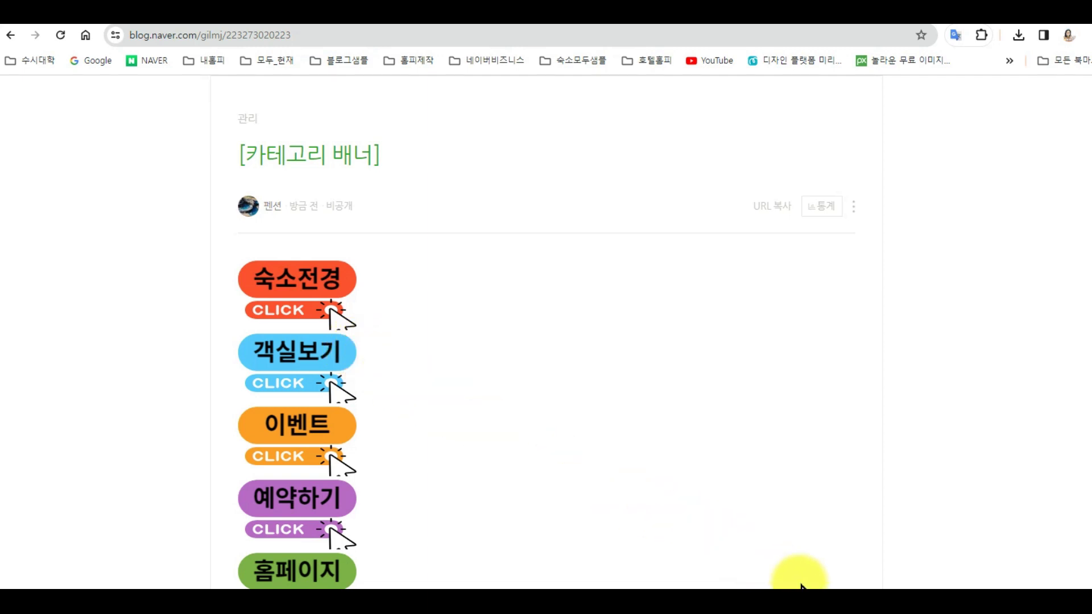
{"action": "left_click", "coordinate": [829, 583]}
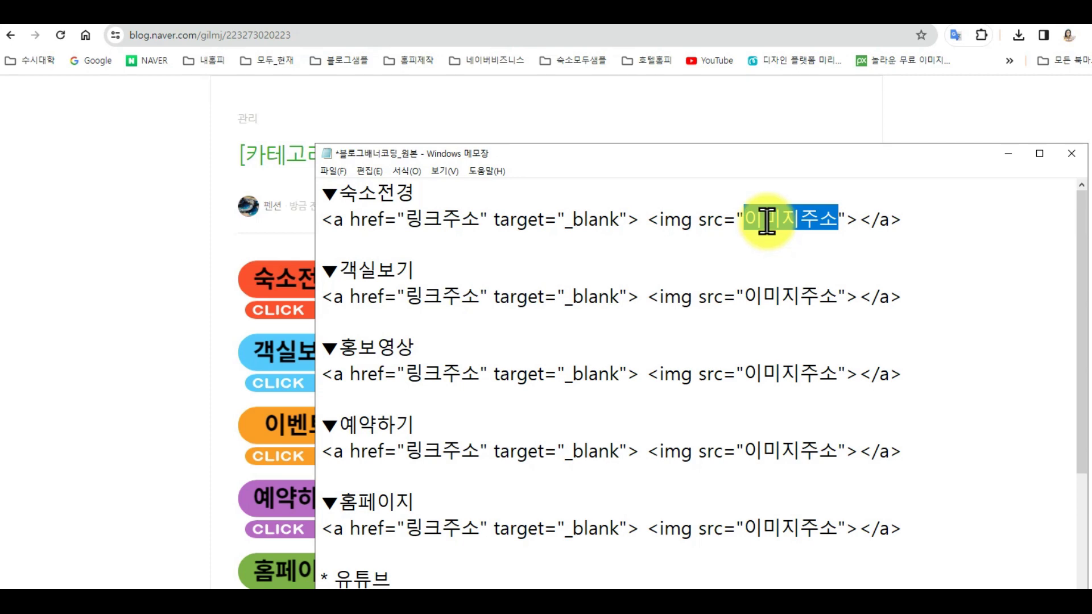
{"action": "type", "text": "https://postfiles.pstatic.net/MjAyMzExMjNfMjQg/MDAxNzAwNzM4NTE3NzEz.kEdPaH9WE-KqVaKdlJsPfZYQesARxnmYLfTSVNtPYSsg.tYaevkh8zIOoGdN55UkM4KzeC8GVw12eFg3-2QRI-90g.PNG.gilmj/001.png?type=w966"}
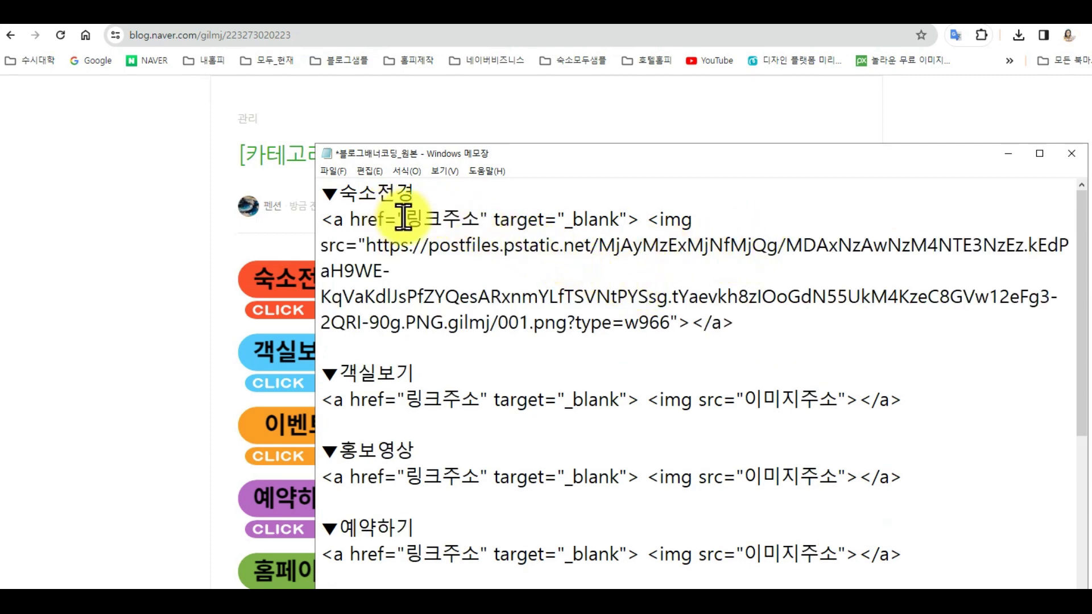
Step: Replace the 링크주소 placeholder in the 숙소전경 code with the link address of the 숙소전경 category under 별하늘빌리지
{"action": "left_click_drag", "start_coordinate": [411, 216], "coordinate": [470, 217]}
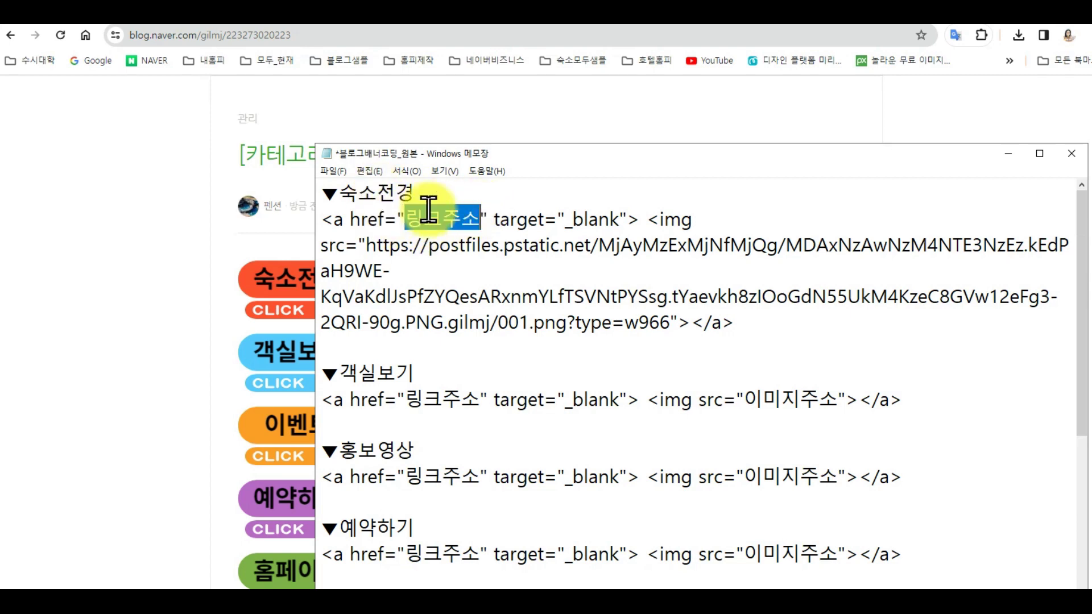
{"action": "left_click", "coordinate": [387, 104]}
{"action": "scroll", "coordinate": [503, 231], "scroll_direction": "down", "scroll_amount": 10}
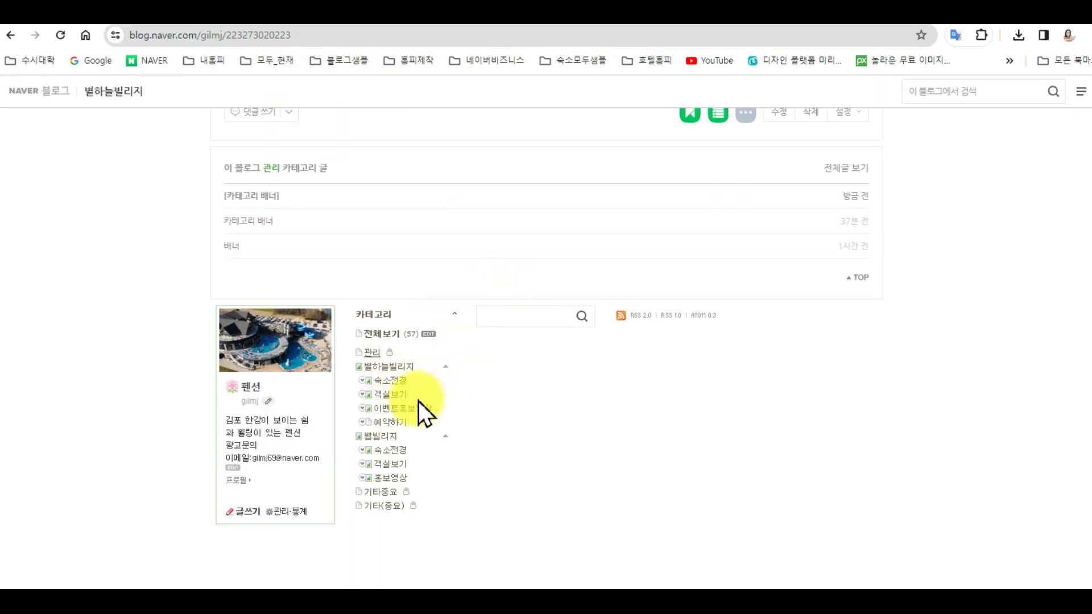
{"action": "right_click", "coordinate": [394, 385]}
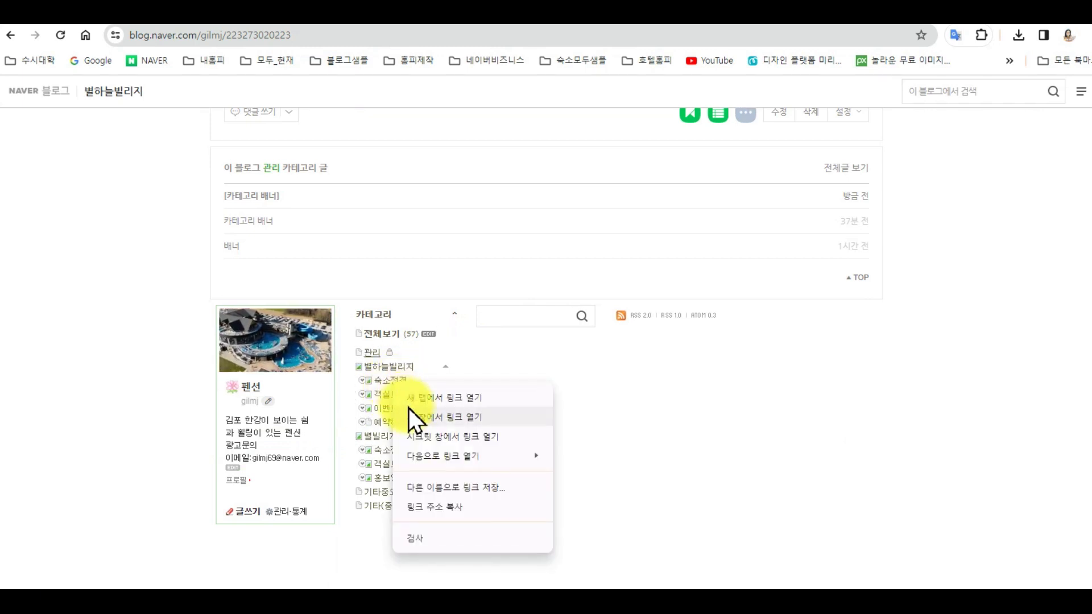
{"action": "left_click", "coordinate": [432, 506]}
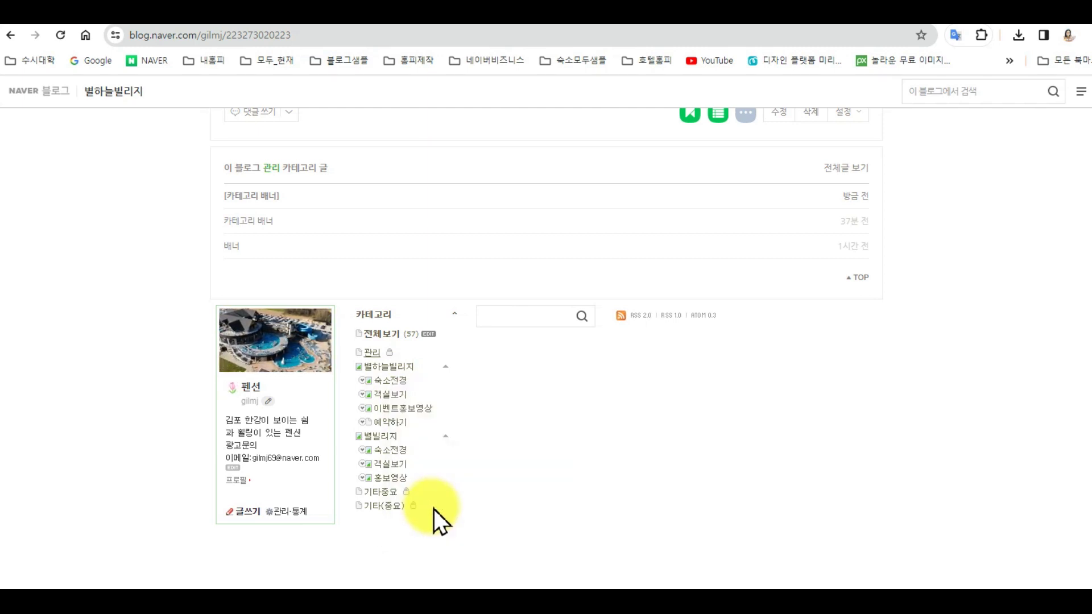
{"action": "mouse_move", "coordinate": [831, 591]}
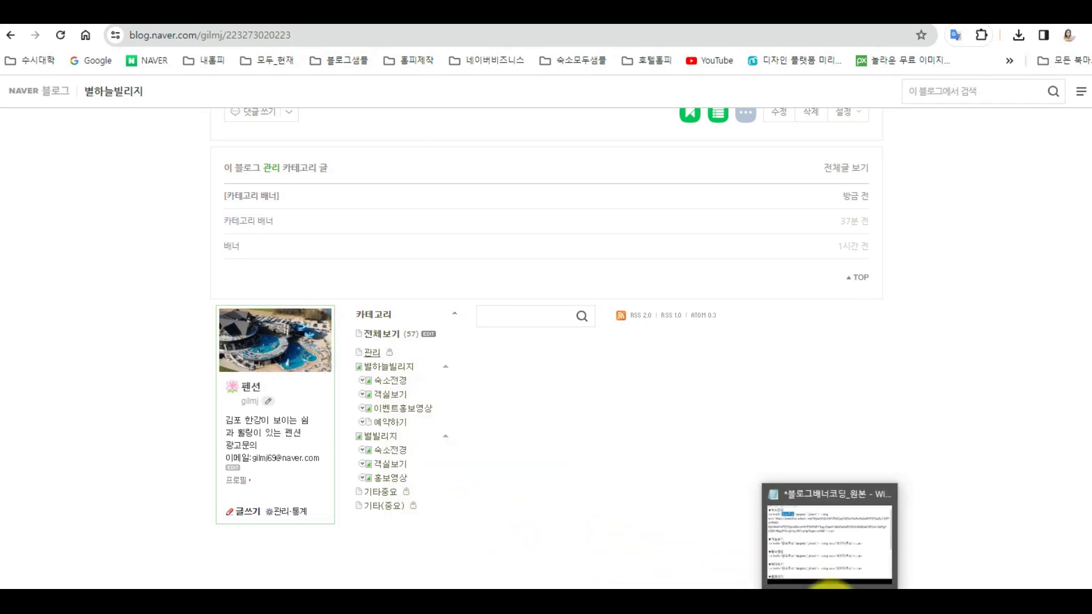
{"action": "left_click", "coordinate": [832, 553]}
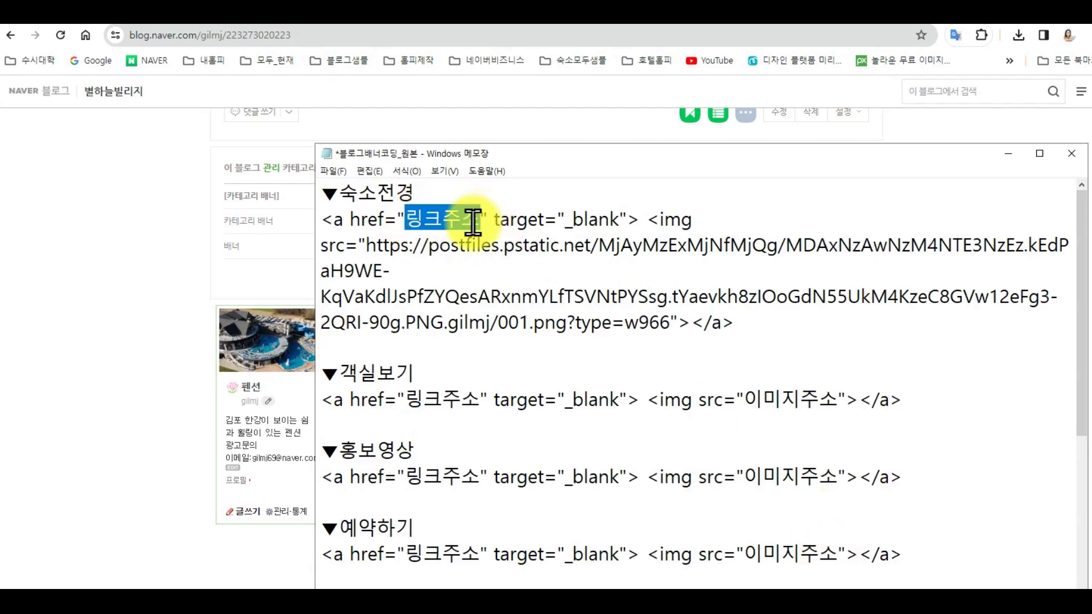
{"action": "type", "text": "https://blog.naver.com/PostList.naver?blogId=gilmj&from=postList&categoryNo=167"}
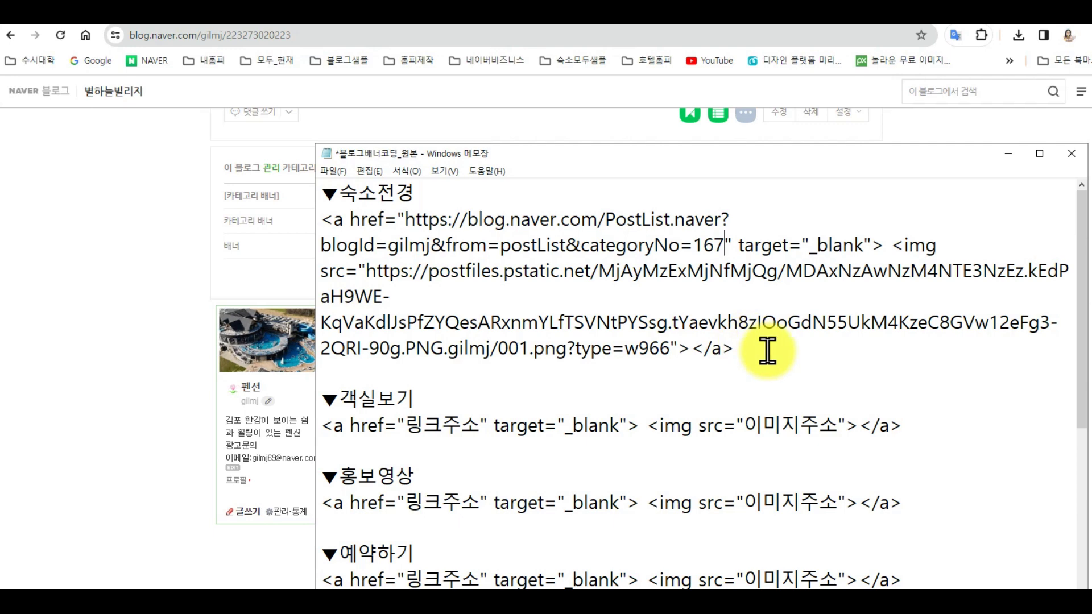
Step: Copy the completed 숙소전경 code and open the blog's 레이아웃·위젯 설정 page
{"action": "left_click_drag", "start_coordinate": [730, 340], "coordinate": [312, 216]}
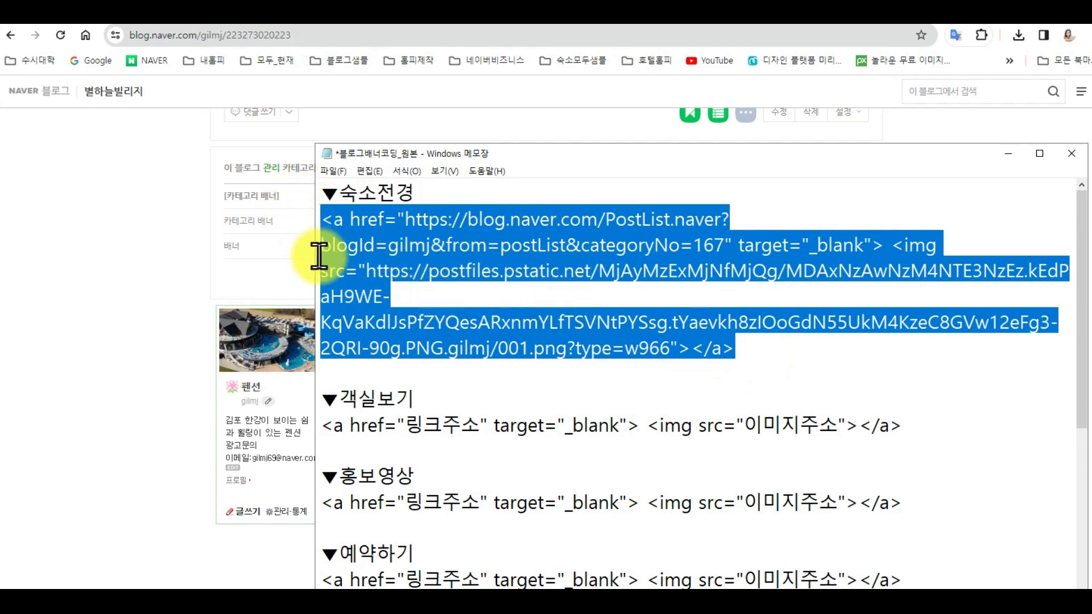
{"action": "left_click", "coordinate": [628, 117]}
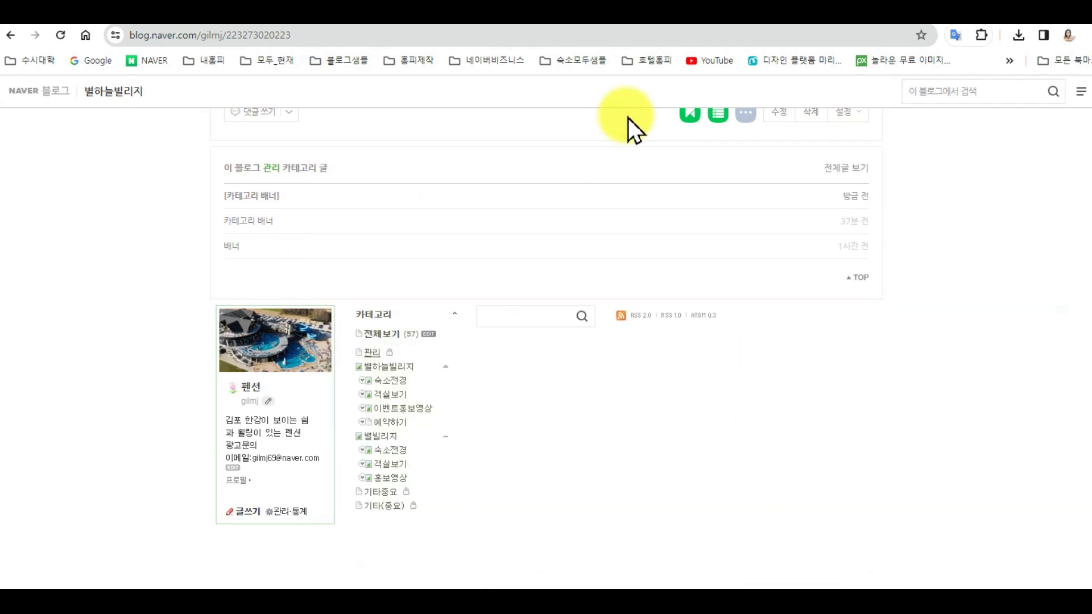
{"action": "scroll", "coordinate": [1022, 295], "scroll_direction": "up", "scroll_amount": 10}
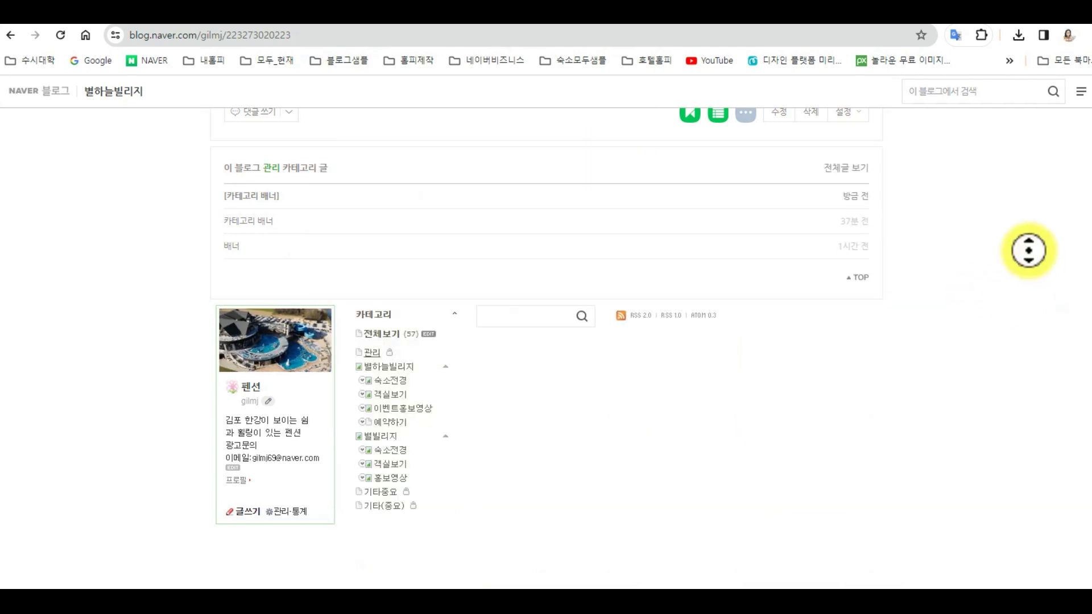
{"action": "scroll", "coordinate": [1026, 233], "scroll_direction": "up", "scroll_amount": 10}
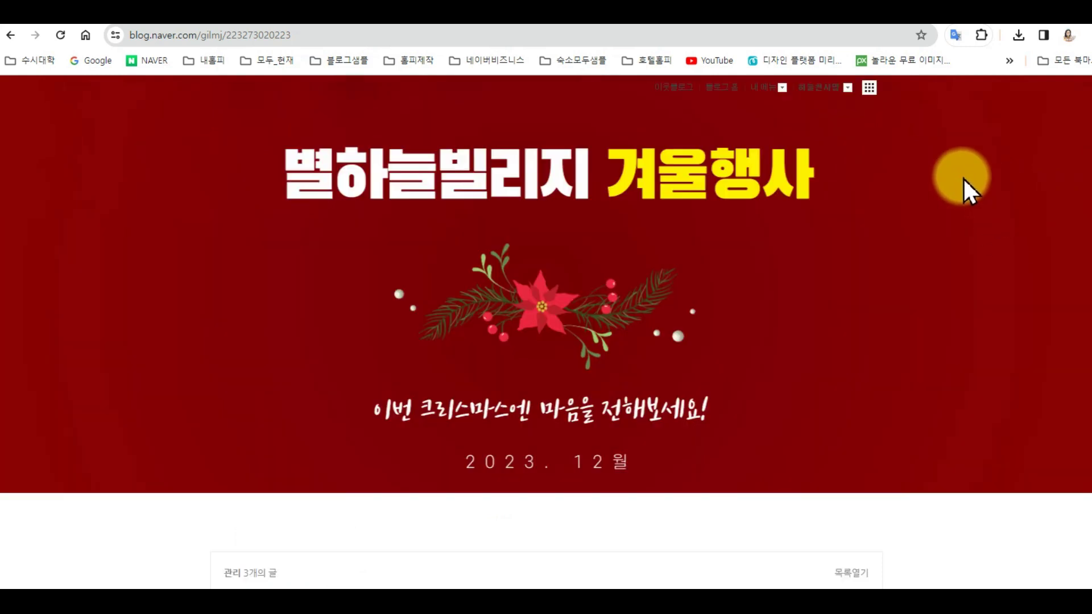
{"action": "left_click", "coordinate": [761, 87]}
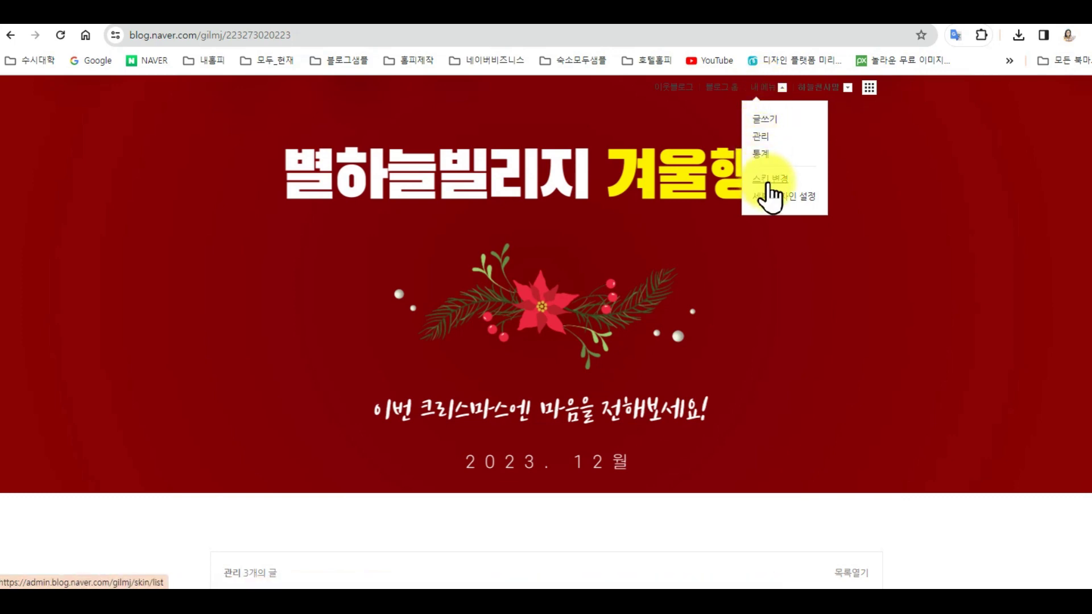
{"action": "left_click", "coordinate": [762, 137]}
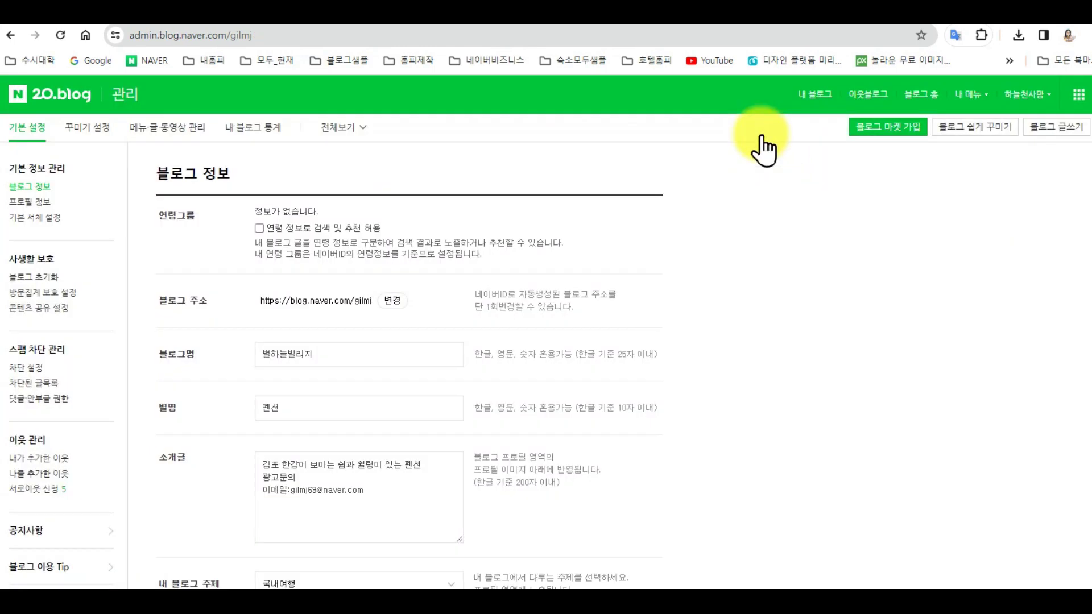
{"action": "left_click", "coordinate": [83, 142]}
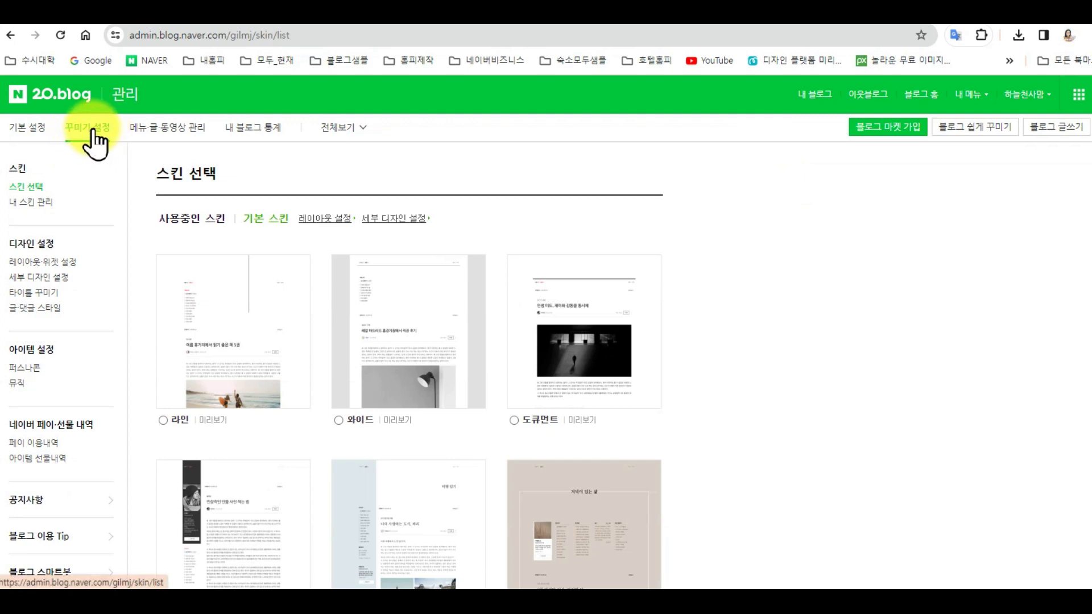
{"action": "left_click", "coordinate": [53, 260]}
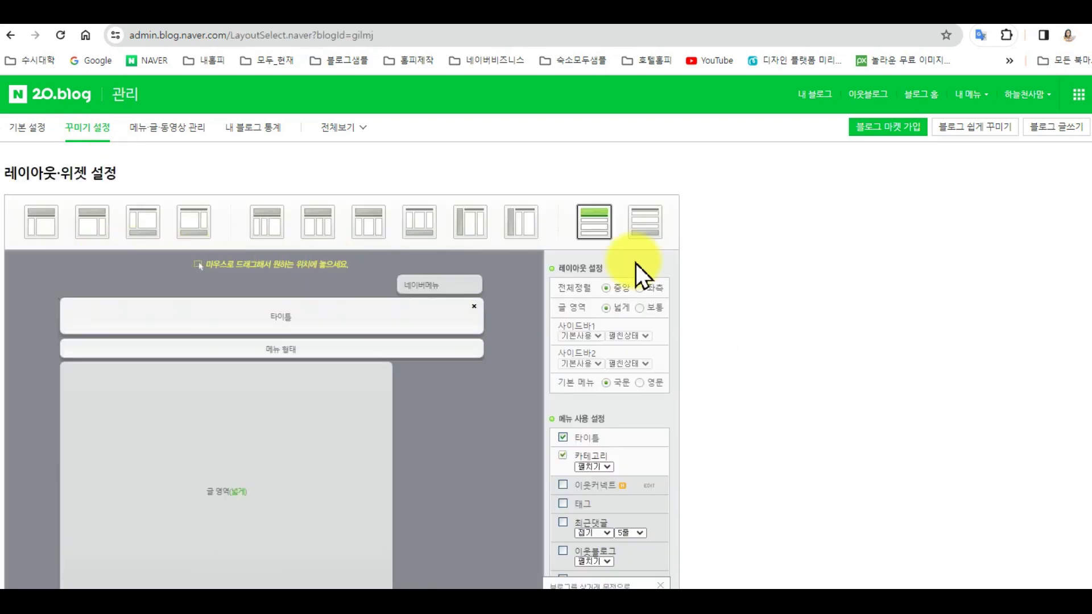
Step: Register a direct widget named 숙소전경 with the copied 숙소전경 banner code
{"action": "scroll", "coordinate": [711, 393], "scroll_direction": "down", "scroll_amount": 1}
{"action": "scroll", "coordinate": [705, 396], "scroll_direction": "down", "scroll_amount": 5}
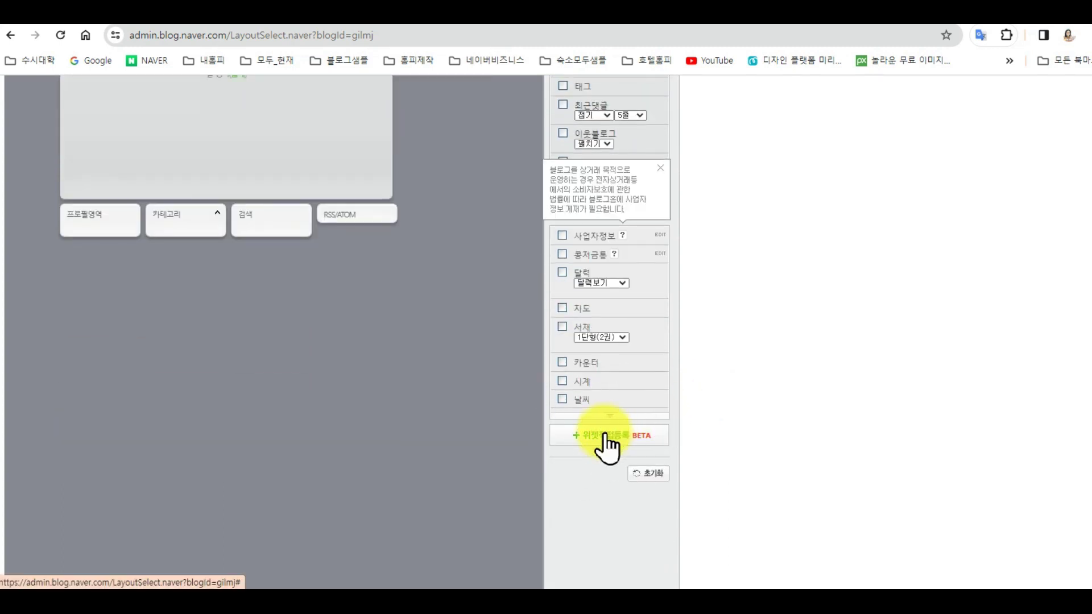
{"action": "left_click", "coordinate": [596, 444]}
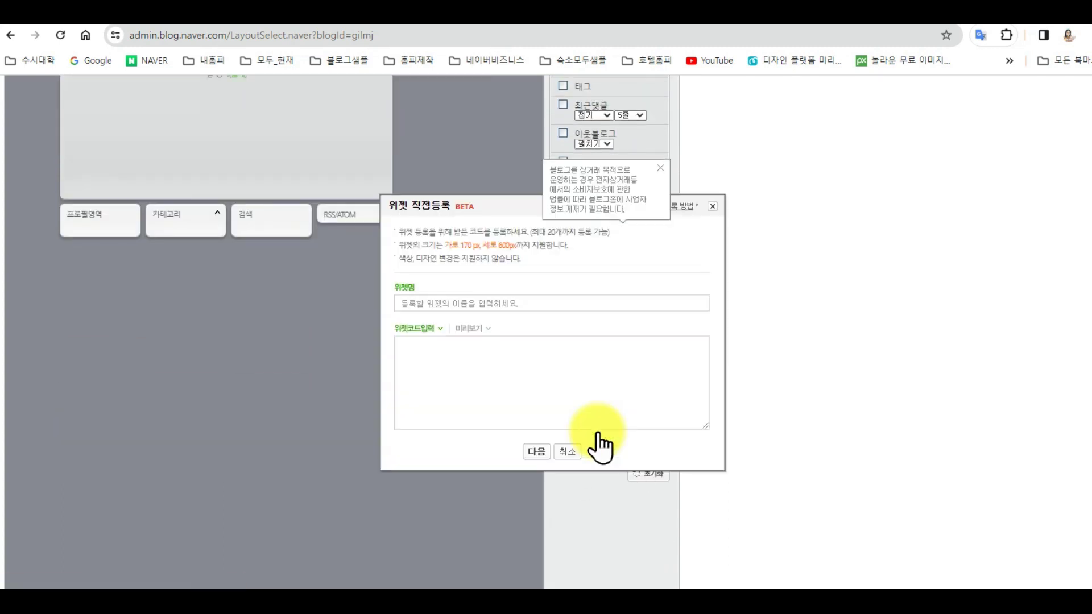
{"action": "left_click", "coordinate": [454, 301]}
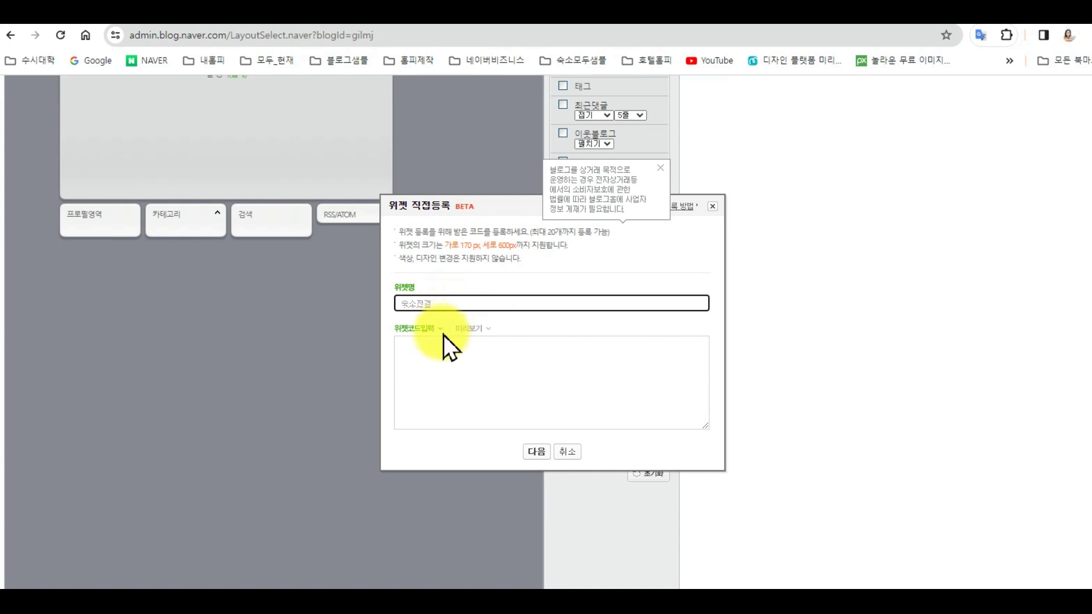
{"action": "left_click", "coordinate": [428, 362]}
{"action": "type", "text": "<a href=\"https://blog.naver.com/PostList.naver?blogId=gilmj&from=postList&categoryNo=167\" target=\"_blank\"> <img src=\"https://postfiles.pstatic.net/MjAyMzExMjNfMjQg/MDAxNzAwNzM4NTE3NzEz.kEdPsH9WE-KqVaKdUsPfZYQesARxnmYLfTSVNtPYSsg.tYaevkh8zlOoGdN55UkM4kzeC8GVw12eFg3-2QRl-90g.PNG.gilmj/001.png?type=w966\"></a>"}
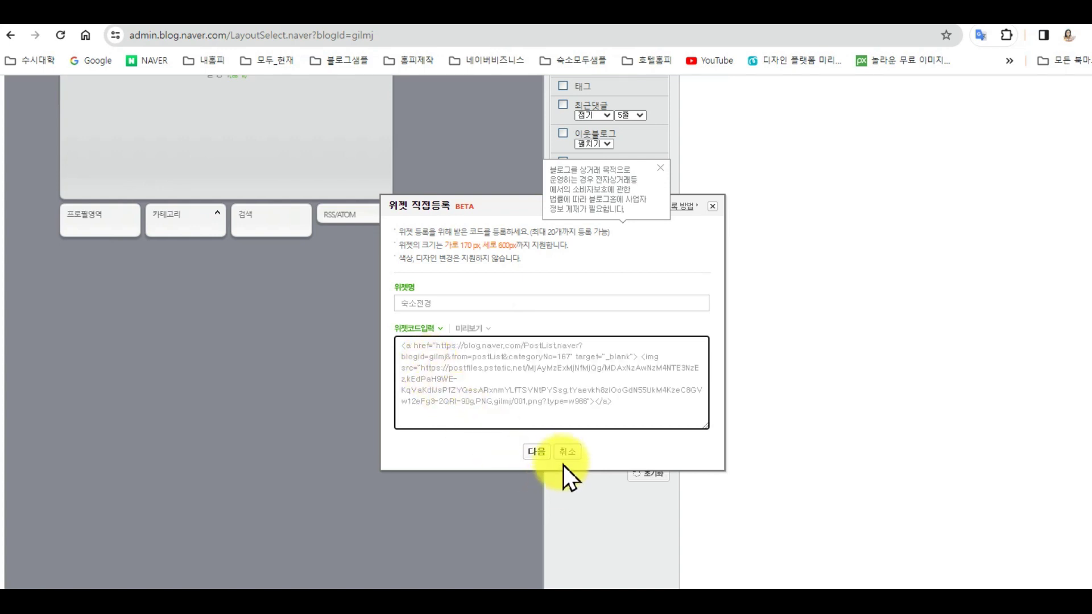
{"action": "left_click", "coordinate": [540, 453]}
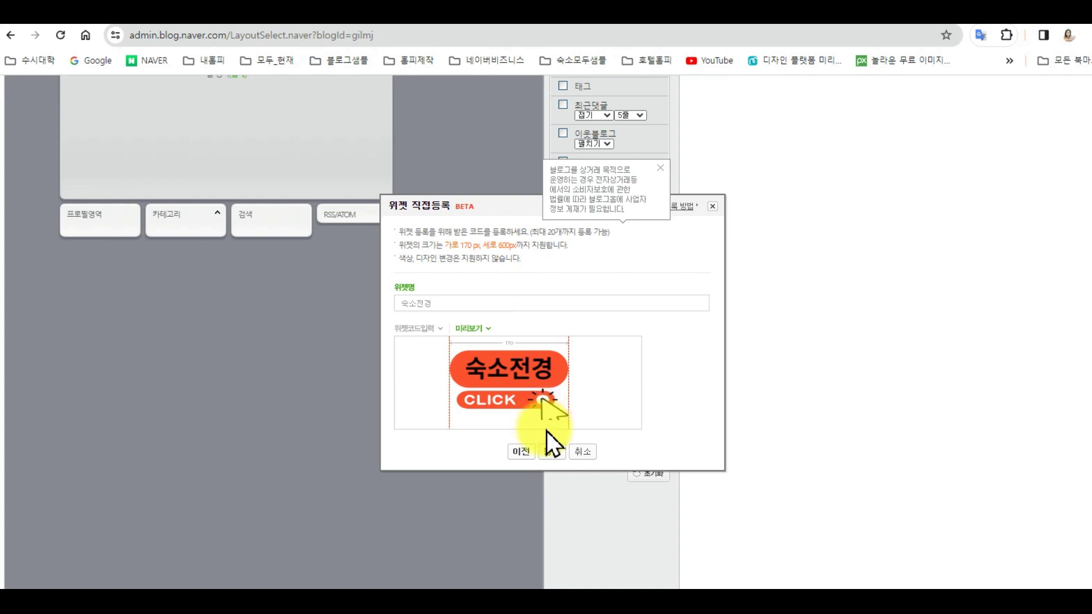
{"action": "left_click", "coordinate": [551, 452]}
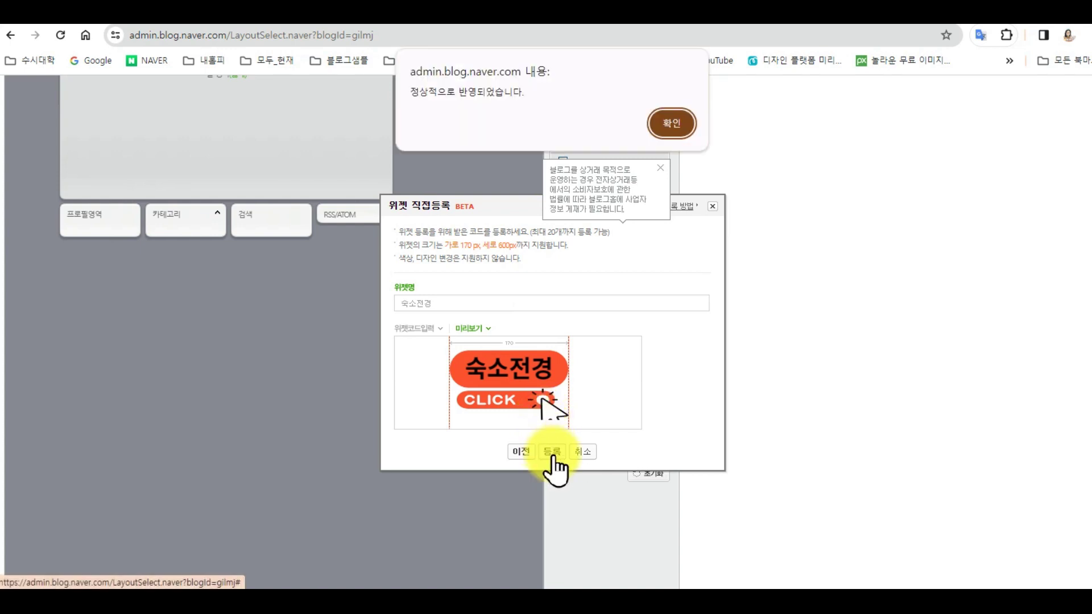
{"action": "left_click", "coordinate": [677, 119]}
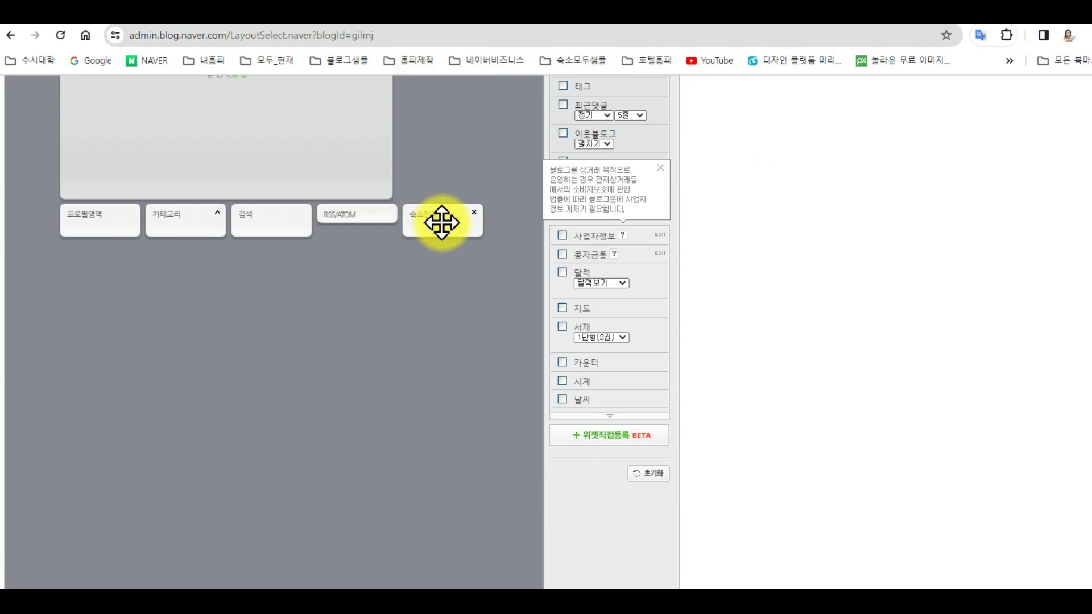
Step: Move the 숙소전경 widget between the menu row and the post area, and apply the layout to the blog
{"action": "left_click_drag", "start_coordinate": [442, 222], "coordinate": [97, 384]}
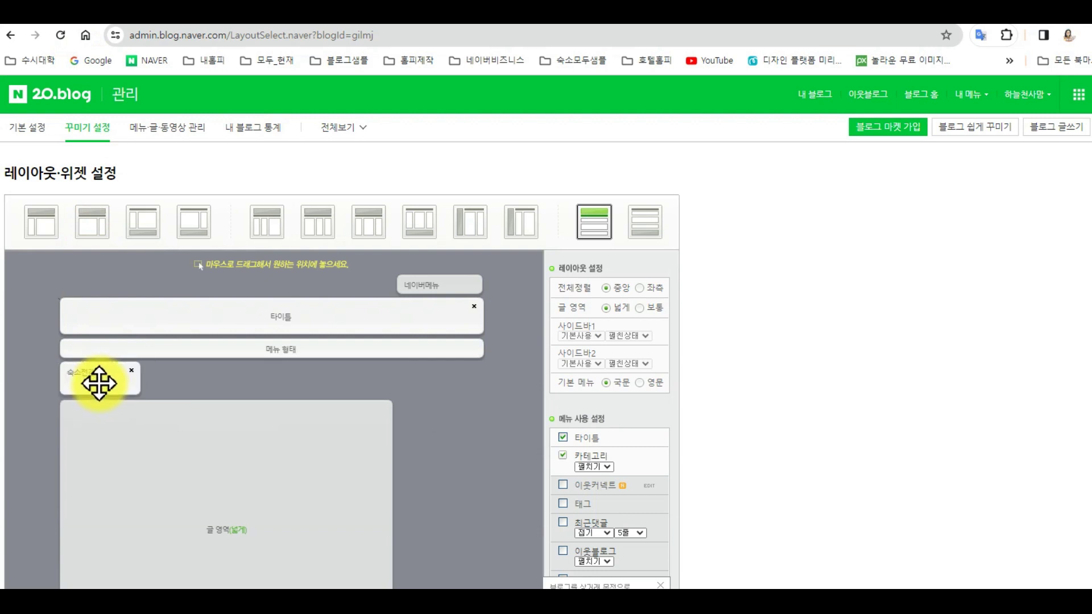
{"action": "scroll", "coordinate": [449, 471], "scroll_direction": "down", "scroll_amount": 10}
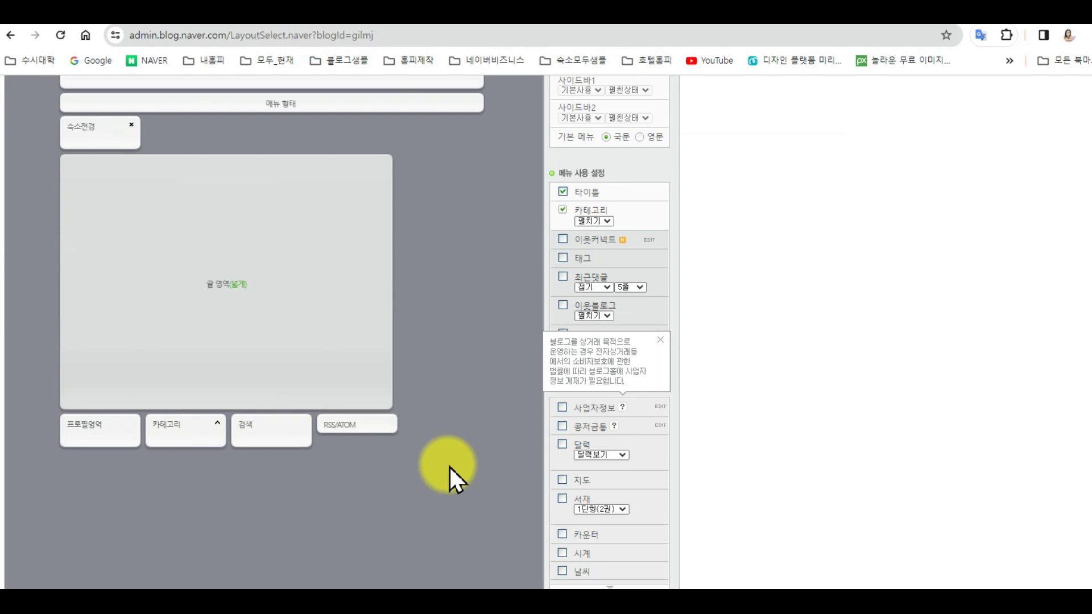
{"action": "left_click", "coordinate": [310, 553]}
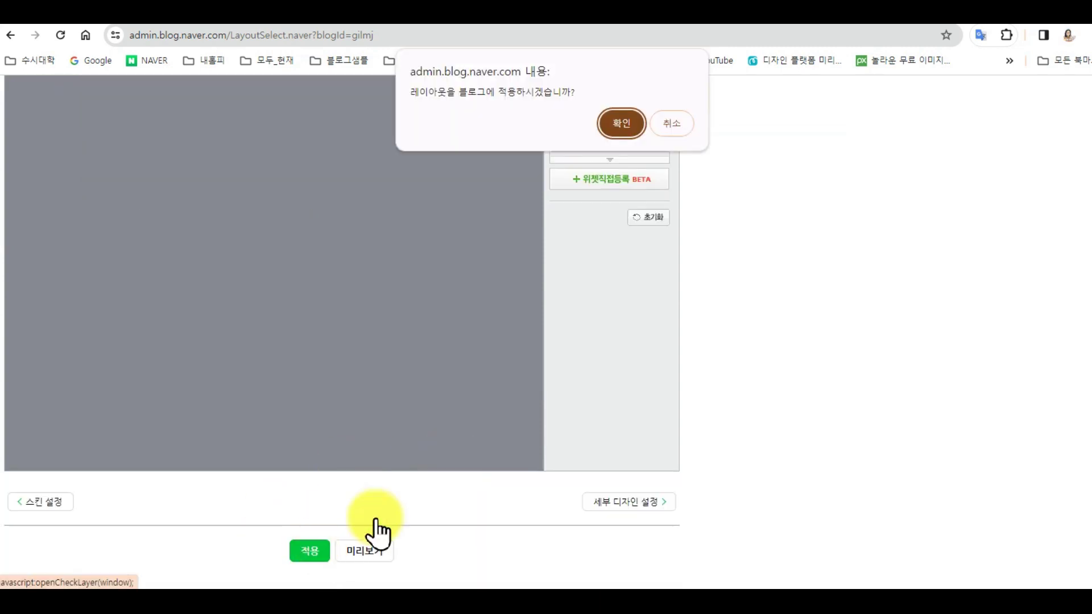
{"action": "left_click", "coordinate": [627, 128]}
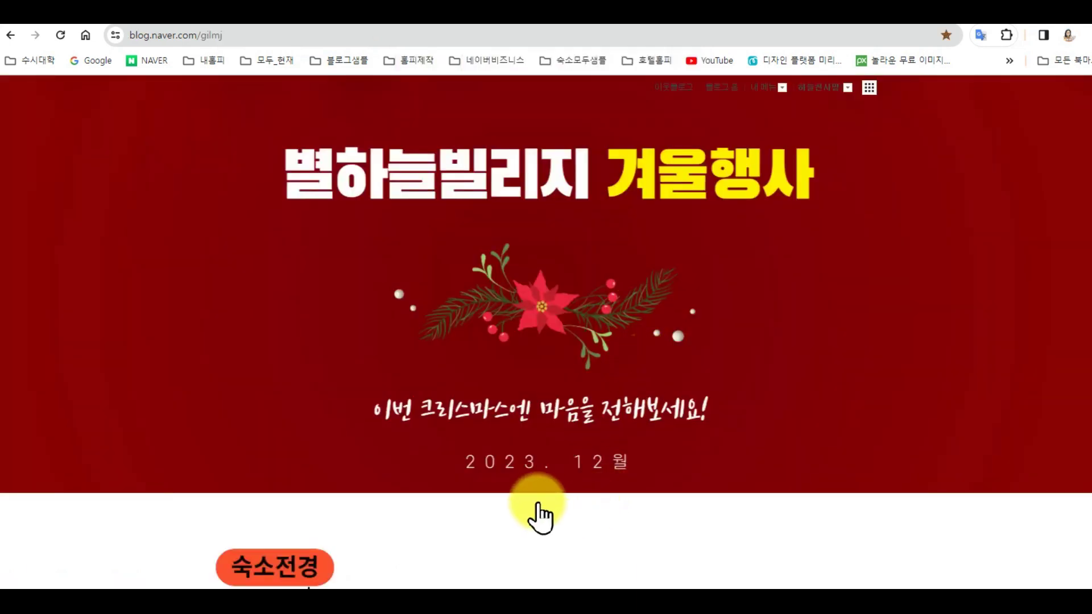
{"action": "scroll", "coordinate": [541, 514], "scroll_direction": "down", "scroll_amount": 2}
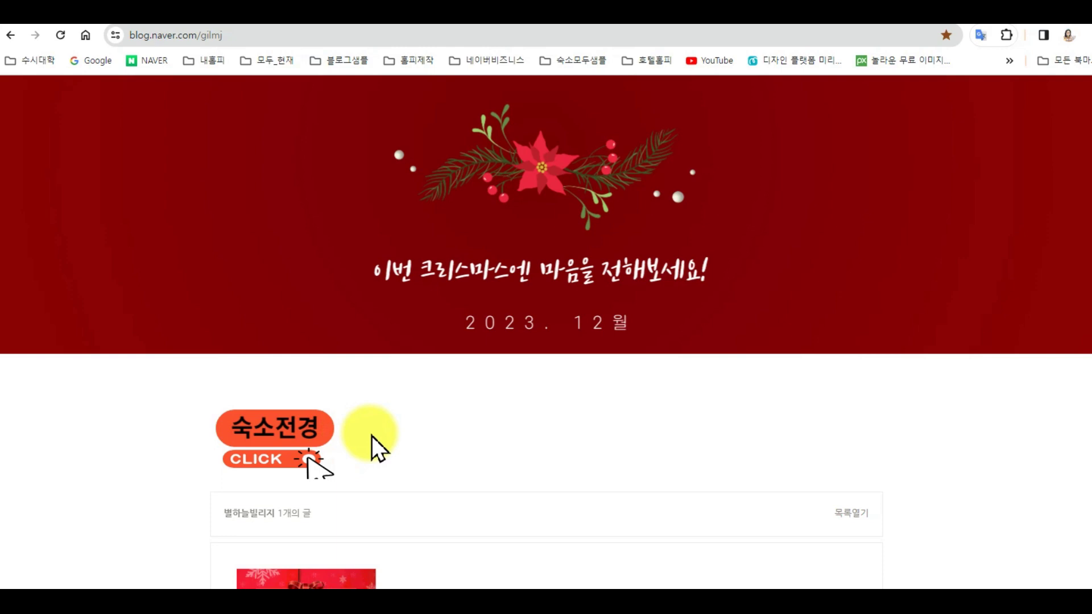
Step: Replace the 이미지주소 placeholder in the 객실보기 code with the image address copied from the 객실보기 banner in the 카테고리 배너 post
{"action": "key", "text": "alt+Tab"}
{"action": "double_click", "coordinate": [756, 425]}
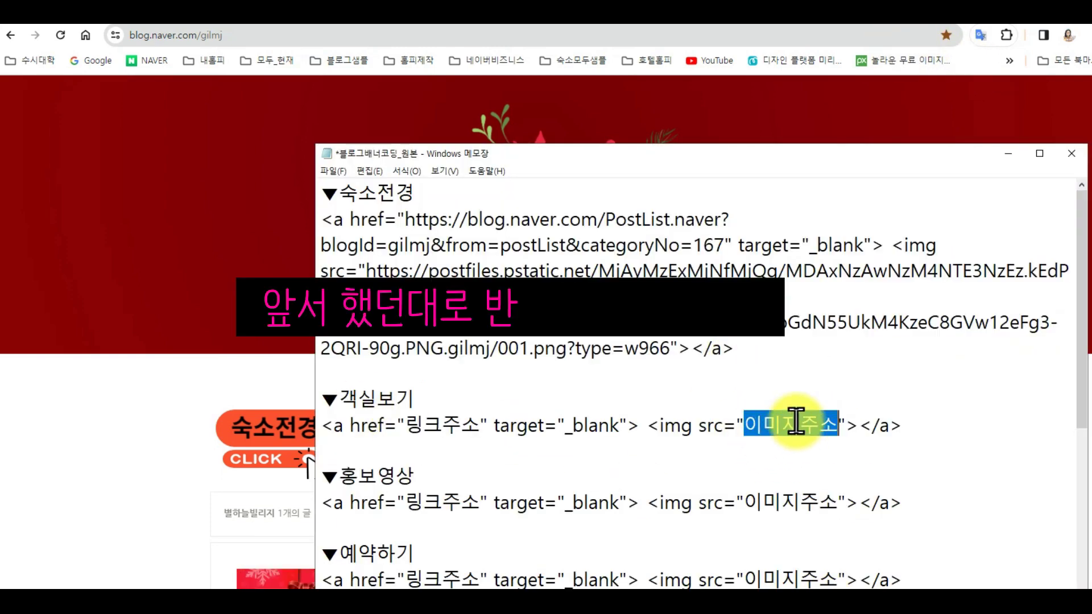
{"action": "key", "text": "alt+Tab"}
{"action": "scroll", "coordinate": [134, 446], "scroll_direction": "down", "scroll_amount": 5}
{"action": "left_click", "coordinate": [375, 357]}
{"action": "right_click", "coordinate": [302, 408]}
{"action": "left_click", "coordinate": [352, 320]}
{"action": "key", "text": "alt+Tab"}
{"action": "type", "text": "https://postfiles.pstatic.net/MjAyMzExMjNfODQg/MDAxNzAwNzM4NTE3NzE1.dHHQx6MuZiR6q4aPibRFNMPoCTNDU2g5IvoolfLj14cg.RfzEGZ9sBNm96oMAJZMNLUKtPMCgl8Ze1CESbNMezlcg.PNG.gilmj/002.png?type=w966"}
Step: Replace the 링크주소 placeholder in the 객실보기 code with the link address of the 객실보기 category under 별하늘빌리지, categoryNo=168
{"action": "double_click", "coordinate": [470, 418]}
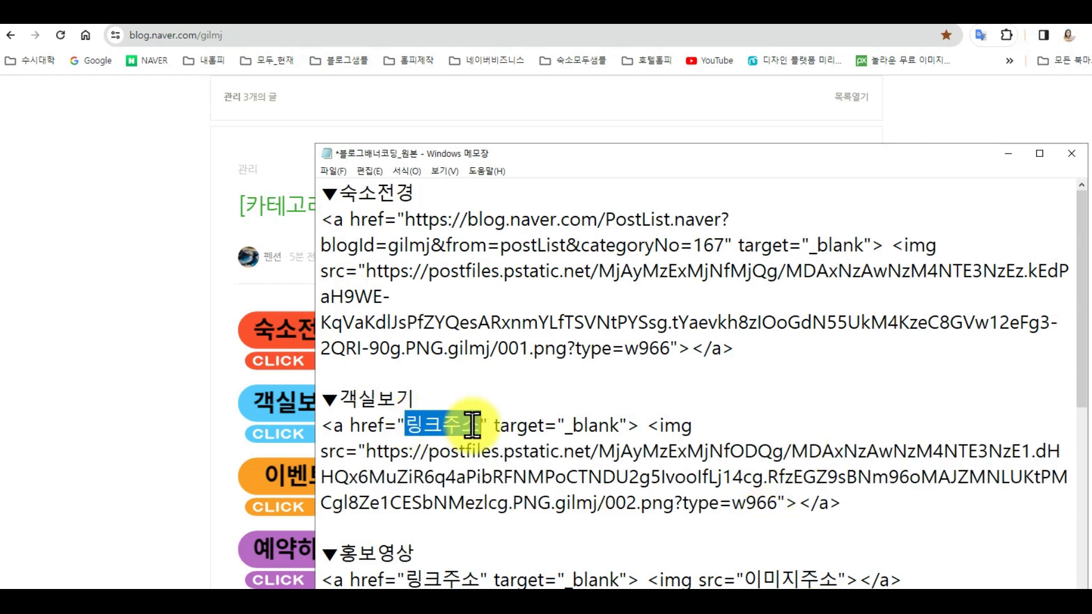
{"action": "left_click", "coordinate": [146, 269]}
{"action": "scroll", "coordinate": [444, 458], "scroll_direction": "down", "scroll_amount": 10}
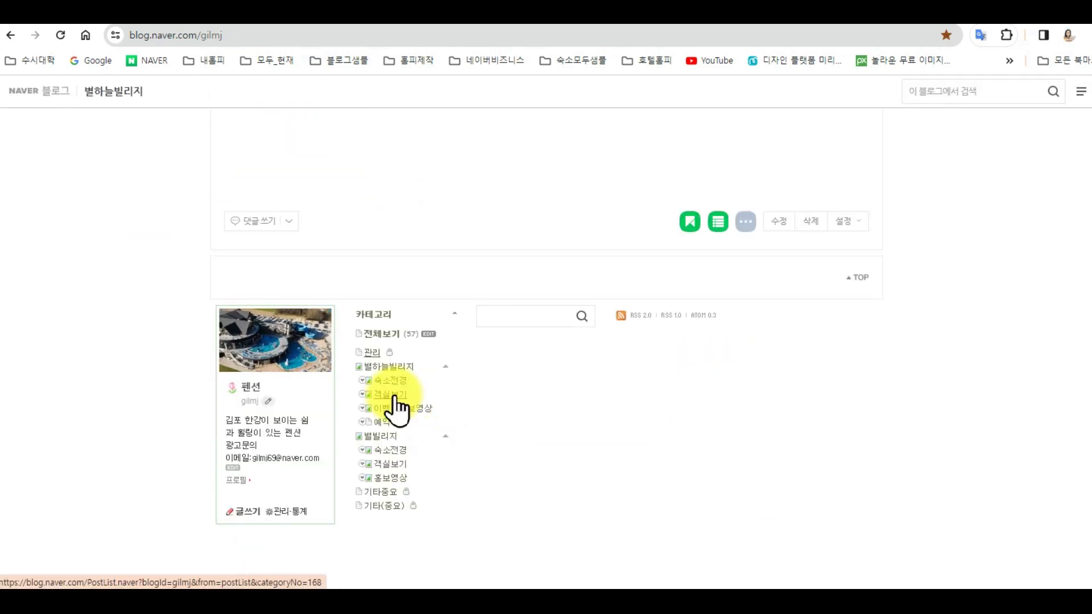
{"action": "key", "text": "alt+Tab"}
{"action": "type", "text": "https://blog.naver.com/PostList.naver?blogId=gilmj&from=postList&categoryNo=168"}
Step: Copy the completed 객실보기 code and open the blog's 레이아웃·위젯 설정 page
{"action": "left_click_drag", "start_coordinate": [842, 531], "coordinate": [322, 426]}
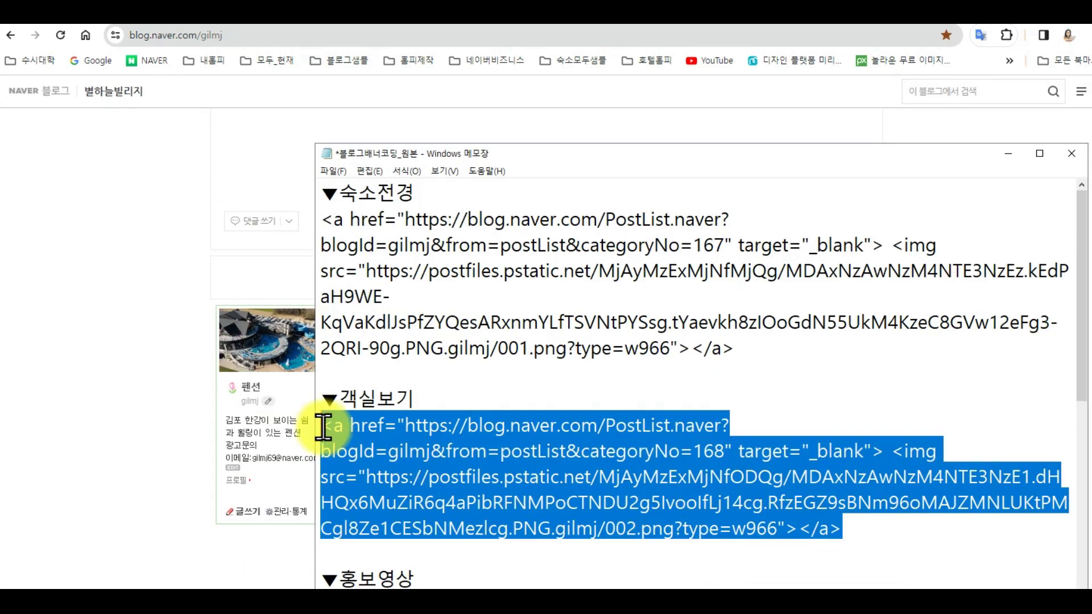
{"action": "key", "text": "alt+Tab"}
{"action": "scroll", "coordinate": [853, 342], "scroll_direction": "up", "scroll_amount": 15}
{"action": "left_click", "coordinate": [773, 179]}
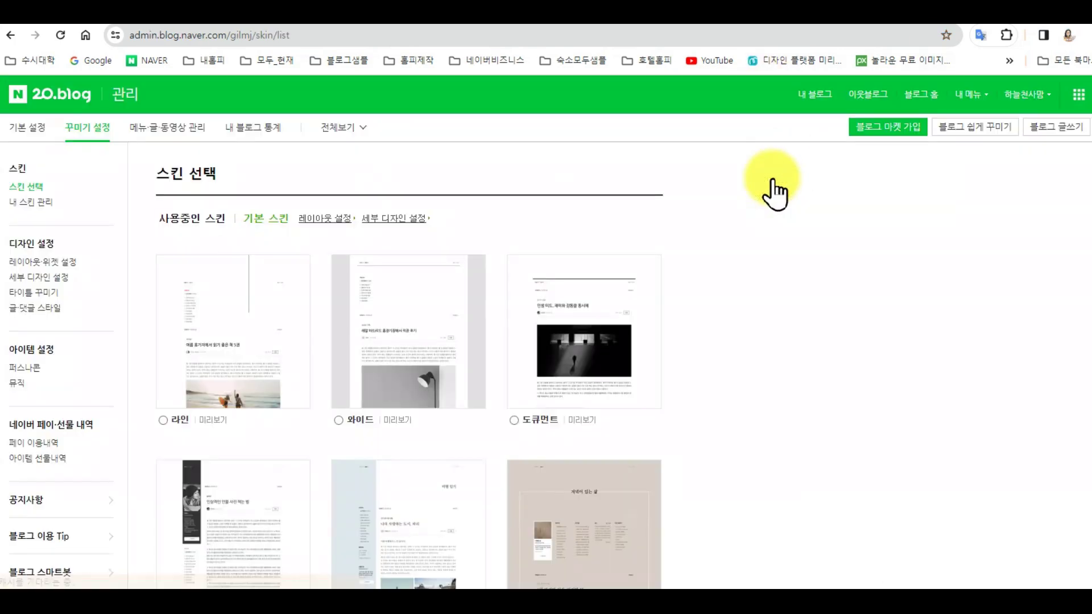
{"action": "left_click", "coordinate": [43, 262]}
Step: Register a direct widget named 객실보기2 with the copied 객실보기 banner code
{"action": "scroll", "coordinate": [556, 385], "scroll_direction": "down", "scroll_amount": 5}
{"action": "left_click", "coordinate": [600, 297]}
{"action": "type", "text": "객실보기2"}
{"action": "left_click", "coordinate": [449, 369]}
{"action": "key", "text": "ctrl+v"}
{"action": "left_click", "coordinate": [536, 451]}
{"action": "left_click", "coordinate": [558, 451]}
Step: Place the 객실보기 banner widget beside 숙소전경 above the post area and apply the layout to the blog
{"action": "left_click_drag", "start_coordinate": [450, 122], "coordinate": [257, 228]}
{"action": "scroll", "coordinate": [341, 342], "scroll_direction": "down", "scroll_amount": 10}
{"action": "left_click", "coordinate": [307, 551]}
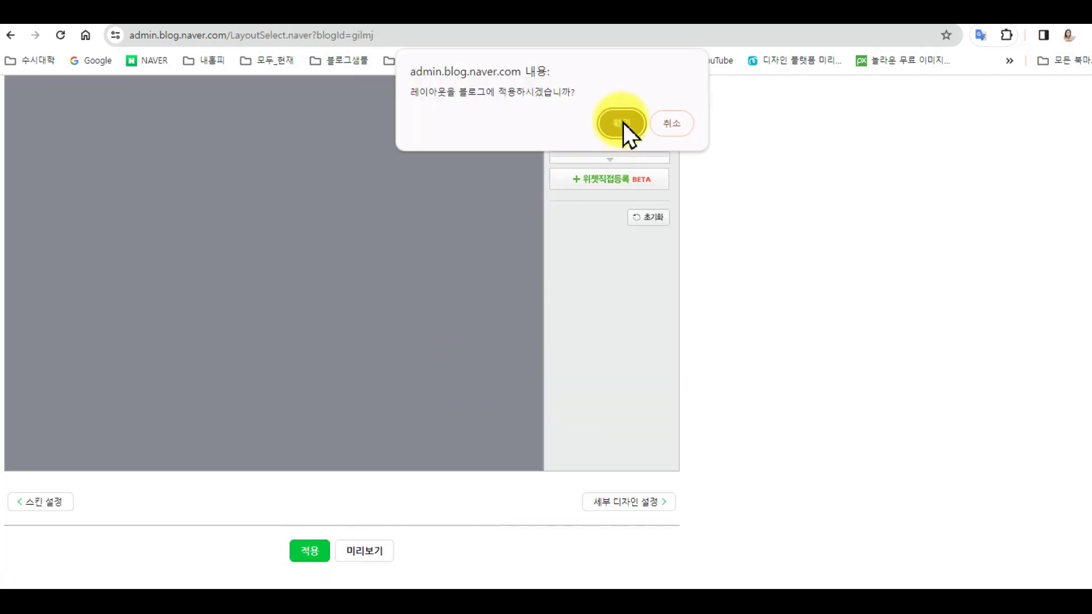
{"action": "left_click", "coordinate": [653, 121]}
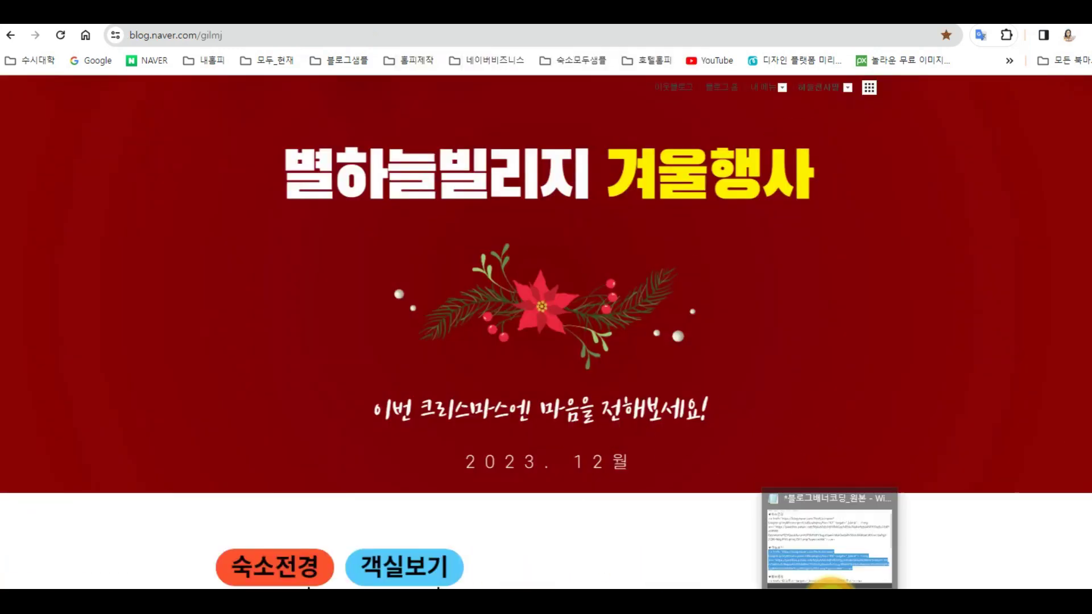
Step: Replace the 이미지주소 placeholder in the 홍보영상 code with the image address copied from the 이벤트 banner in the 카테고리 배너 post
{"action": "left_click", "coordinate": [825, 543]}
{"action": "double_click", "coordinate": [755, 447]}
{"action": "left_click", "coordinate": [170, 531]}
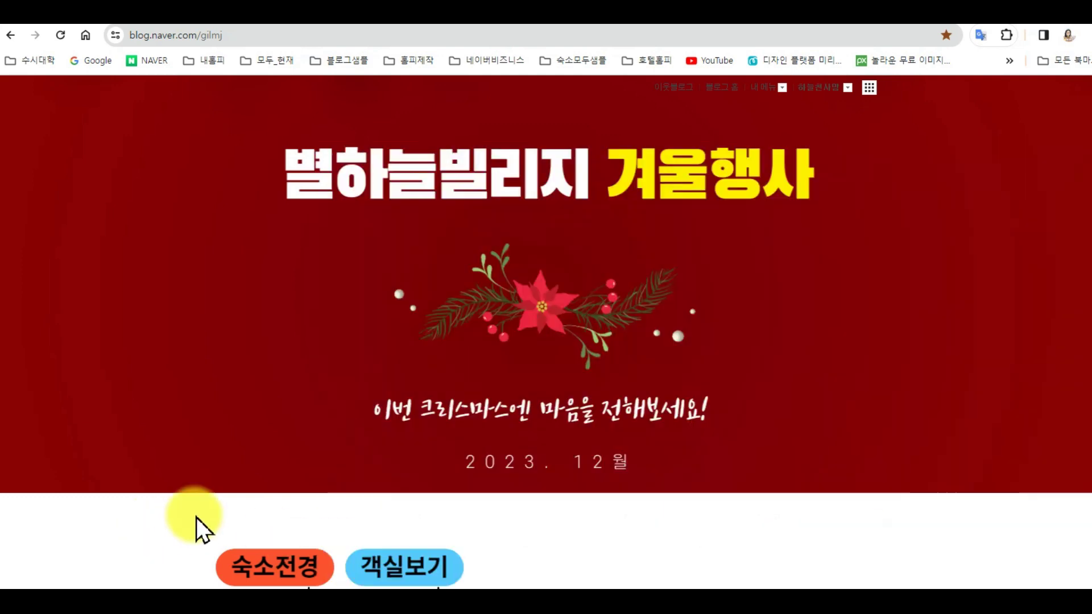
{"action": "scroll", "coordinate": [204, 511], "scroll_direction": "down", "scroll_amount": 10}
{"action": "scroll", "coordinate": [227, 495], "scroll_direction": "down", "scroll_amount": 2}
{"action": "left_click", "coordinate": [369, 361]}
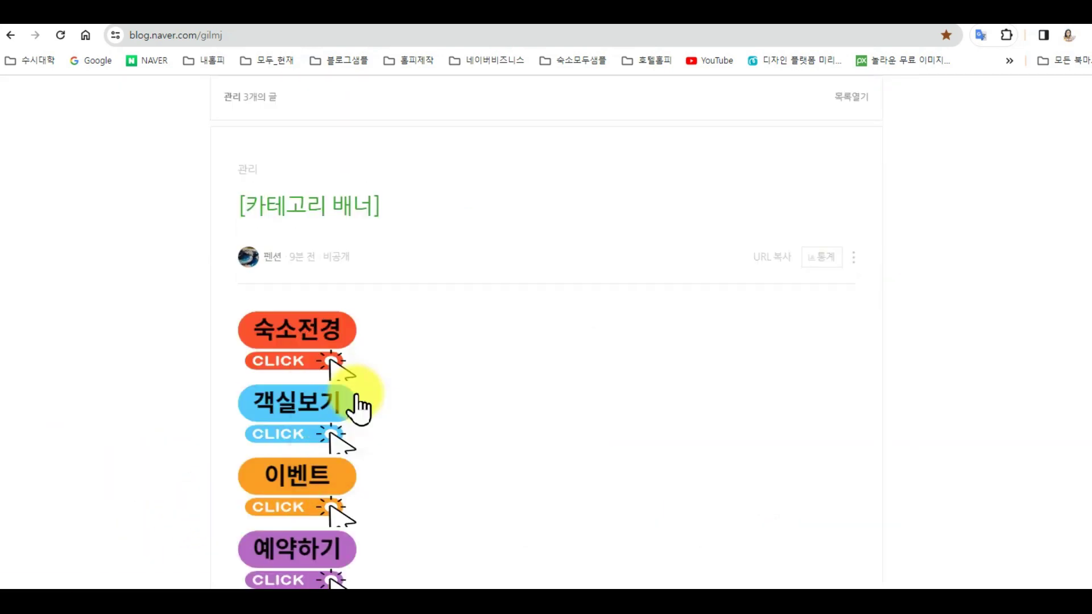
{"action": "key", "text": "alt+Tab"}
{"action": "type", "text": "https://postfiles.pstatic.net/MjAyMzExMjNfMjA3/MDAxNzAwNzM4NTE3NzE0.rZ6jTEMfcNYdXlUyn1XuH2DI7bcoeOqBnNPfbuBXwaQg.ofG9hpvA8yZ81JMyDxT7wPuNtpTwdeblzy6I_8vjfzgg.PNG.gilmj/003.png?type=w966"}
Step: Replace the 링크주소 placeholder in the 홍보영상 code with the link address of the 이벤트홍보영상 category under 별하늘빌리지, categoryNo=169
{"action": "left_click_drag", "start_coordinate": [405, 451], "coordinate": [447, 449]}
{"action": "left_click", "coordinate": [166, 459]}
{"action": "scroll", "coordinate": [446, 442], "scroll_direction": "down", "scroll_amount": 15}
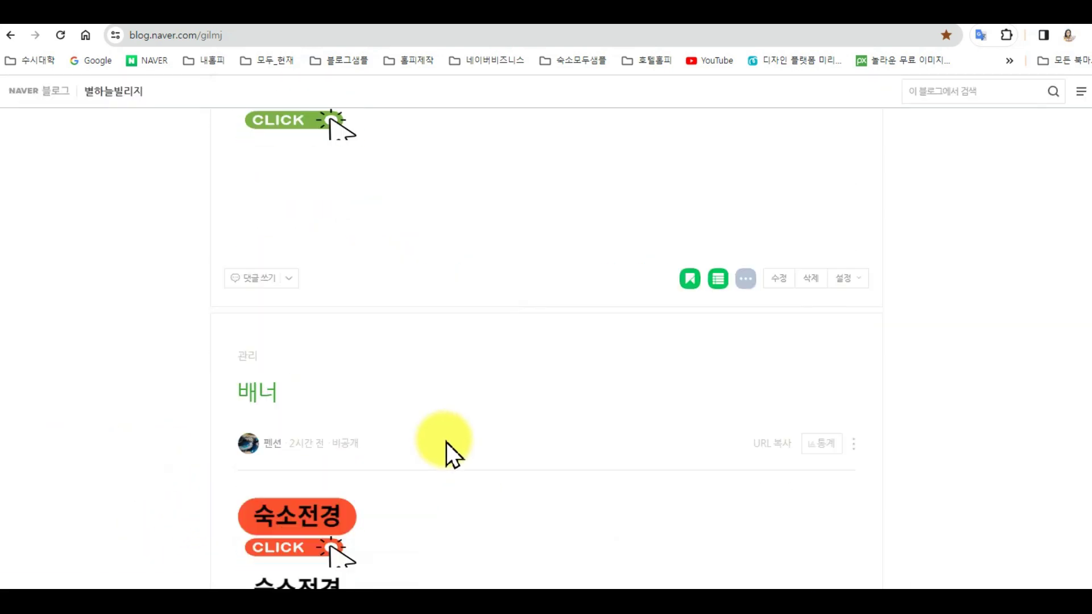
{"action": "right_click", "coordinate": [404, 412]}
{"action": "left_click", "coordinate": [446, 333]}
{"action": "left_click", "coordinate": [838, 597]}
{"action": "type", "text": "https://blog.naver.com/PostList.naver?blogId=gilmj&from=postList&categoryNo=169"}
Step: Copy the completed 홍보영상 code and open the blog's 레이아웃·위젯 설정 page
{"action": "left_click_drag", "start_coordinate": [796, 560], "coordinate": [258, 441]}
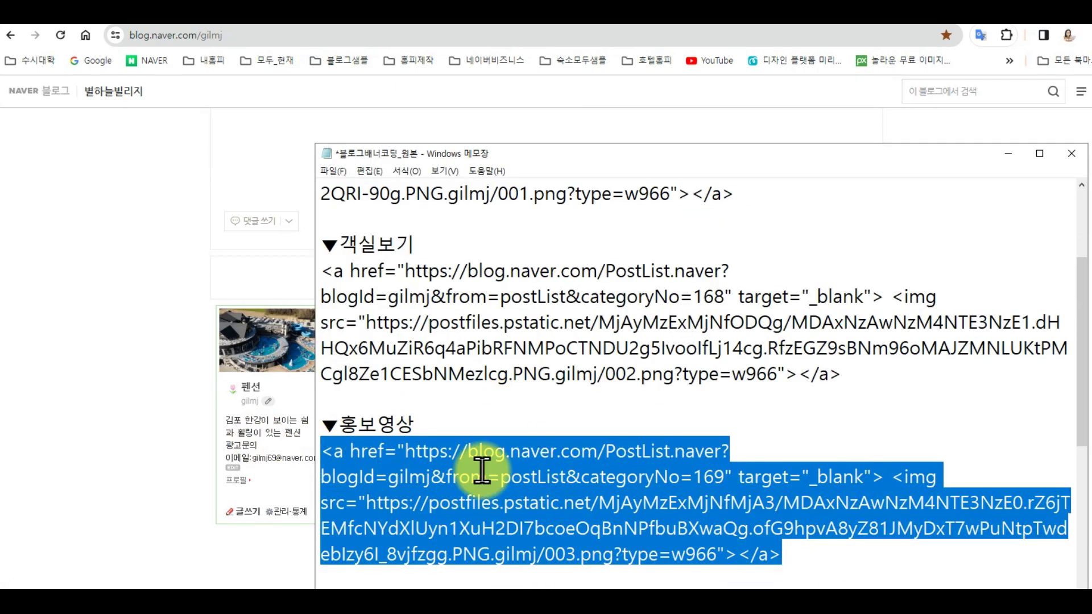
{"action": "left_click", "coordinate": [783, 121]}
{"action": "scroll", "coordinate": [783, 122], "scroll_direction": "up", "scroll_amount": 15}
{"action": "left_click", "coordinate": [749, 84]}
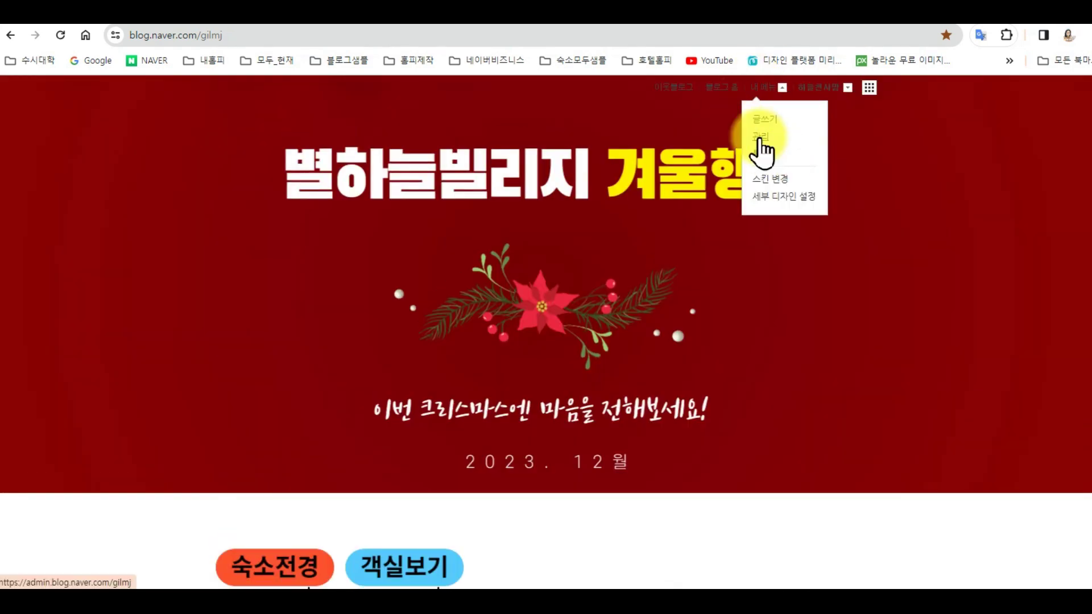
{"action": "left_click", "coordinate": [769, 178]}
{"action": "left_click", "coordinate": [37, 262]}
Step: Register a direct widget named 이벤트2 with the copied 홍보영상 banner code
{"action": "left_click", "coordinate": [603, 501]}
{"action": "left_click", "coordinate": [479, 302]}
{"action": "type", "text": "이벤트2"}
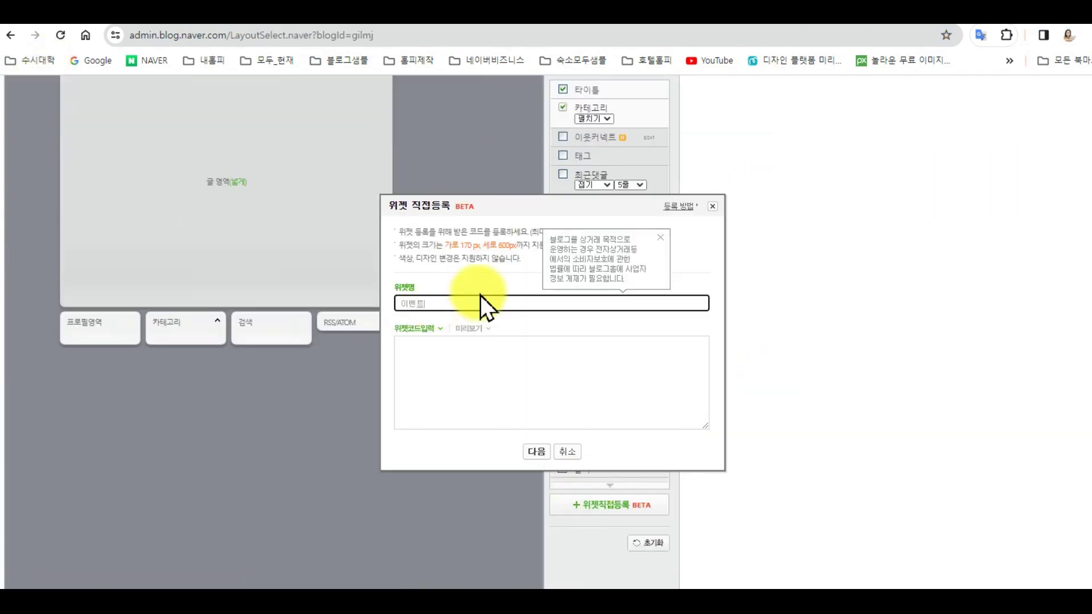
{"action": "left_click", "coordinate": [419, 352]}
{"action": "key", "text": "ctrl+v"}
{"action": "left_click", "coordinate": [539, 453]}
{"action": "left_click", "coordinate": [551, 453]}
{"action": "left_click", "coordinate": [645, 124]}
Step: Place the 이벤트 banner widget beside 객실보기 above the post area and apply the layout to the blog
{"action": "scroll", "coordinate": [463, 395], "scroll_direction": "down", "scroll_amount": 6}
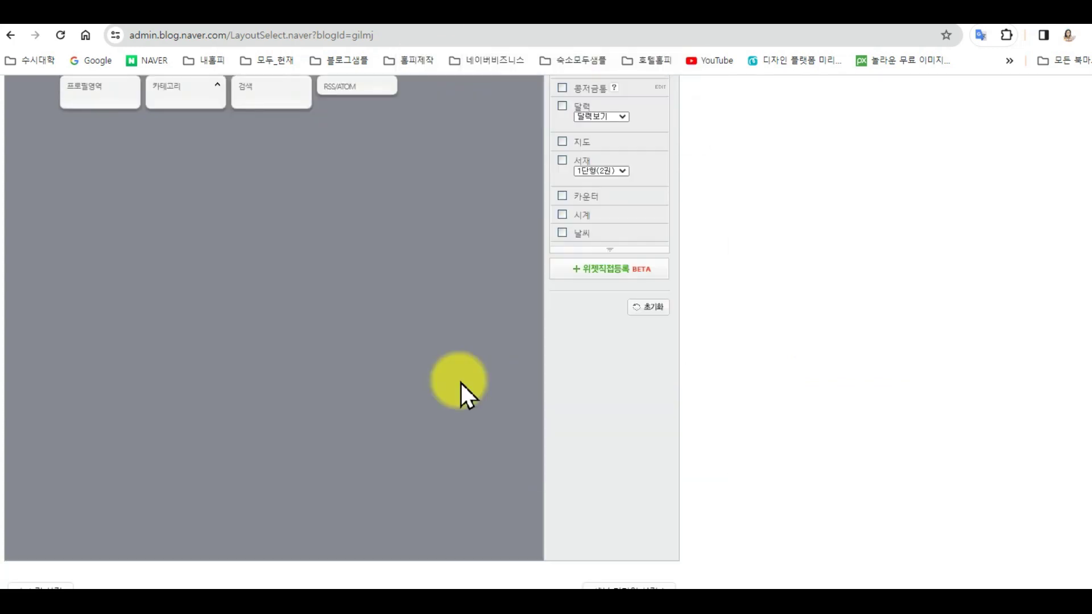
{"action": "left_click", "coordinate": [310, 550]}
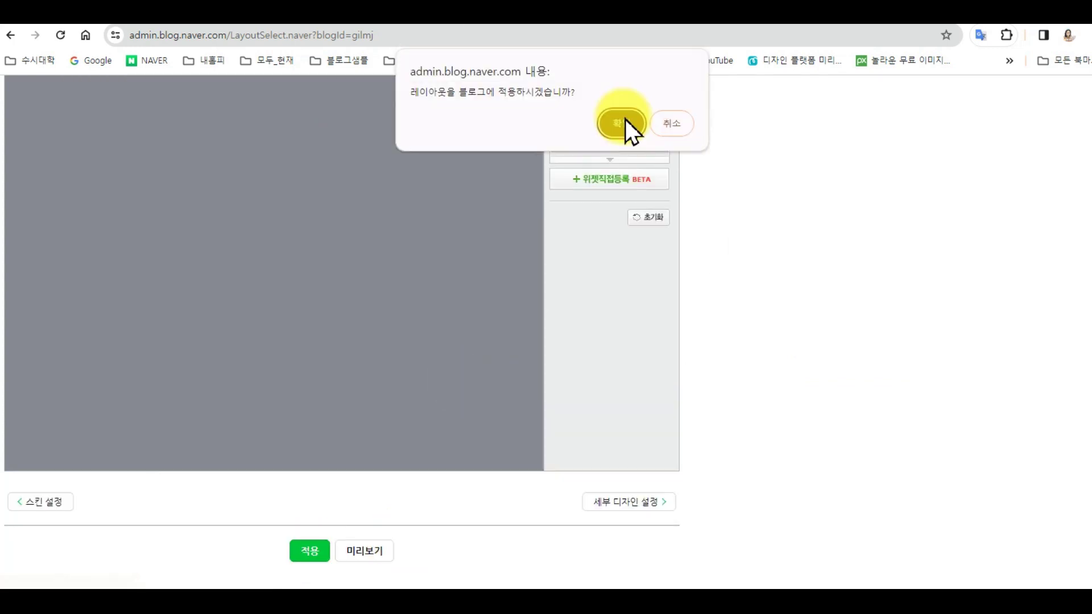
{"action": "left_click", "coordinate": [621, 122]}
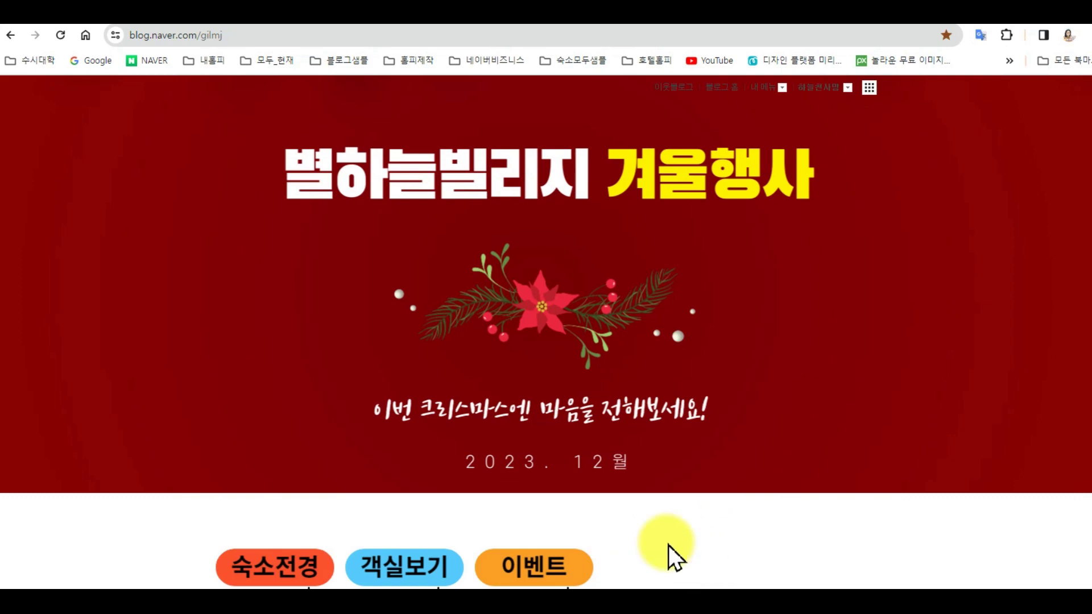
Step: Replace the 이미지주소 placeholder in the 예약하기 code with the image address of the 예약하기 banner from the [카테고리 배너] post
{"action": "left_click", "coordinate": [827, 594]}
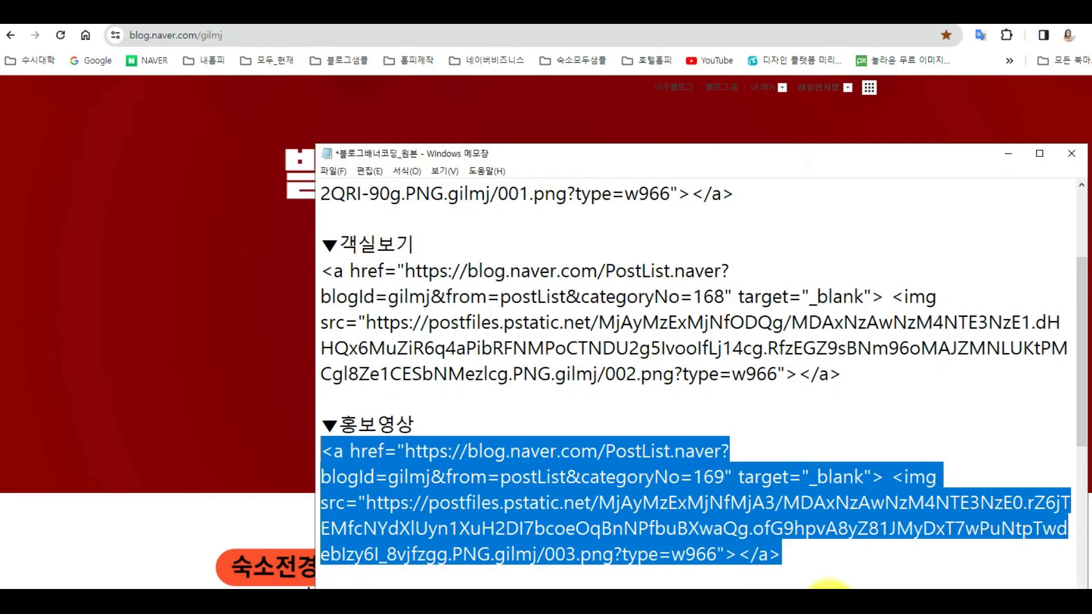
{"action": "scroll", "coordinate": [736, 452], "scroll_direction": "down", "scroll_amount": 2}
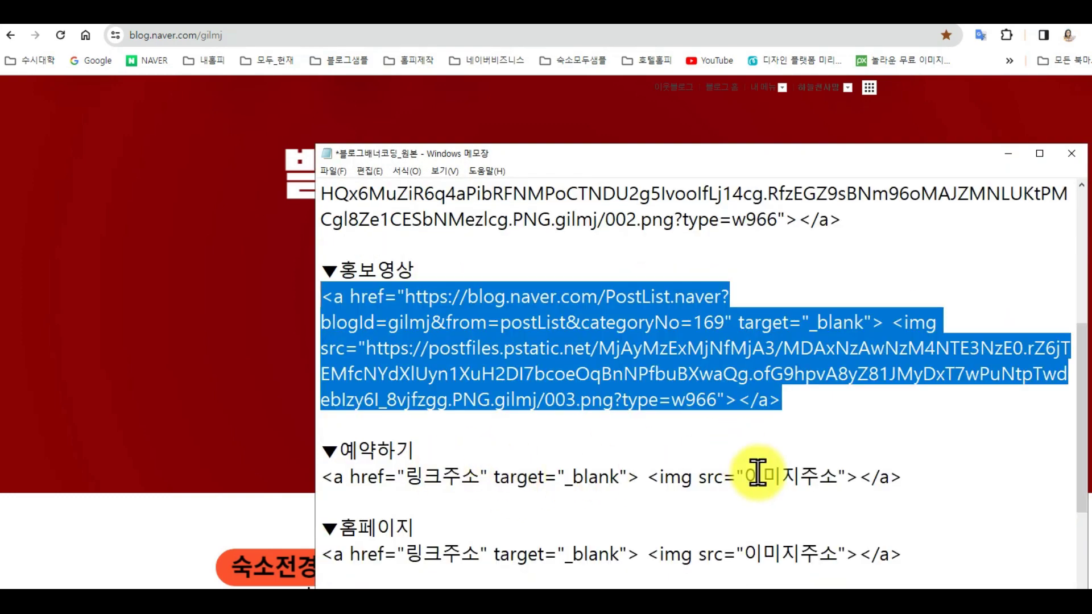
{"action": "left_click_drag", "start_coordinate": [745, 475], "coordinate": [831, 475]}
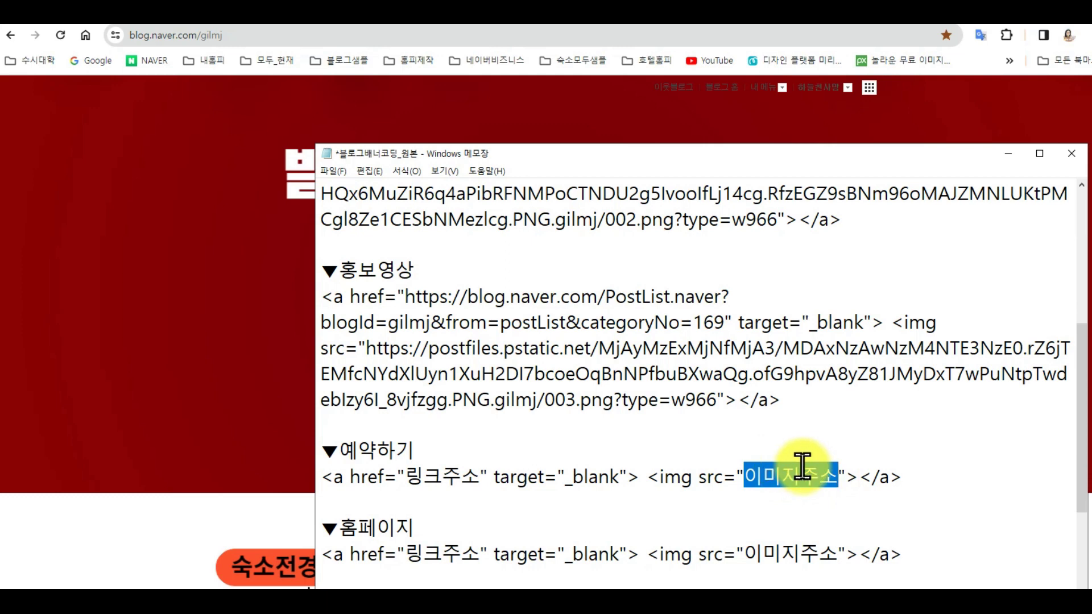
{"action": "left_click", "coordinate": [157, 515]}
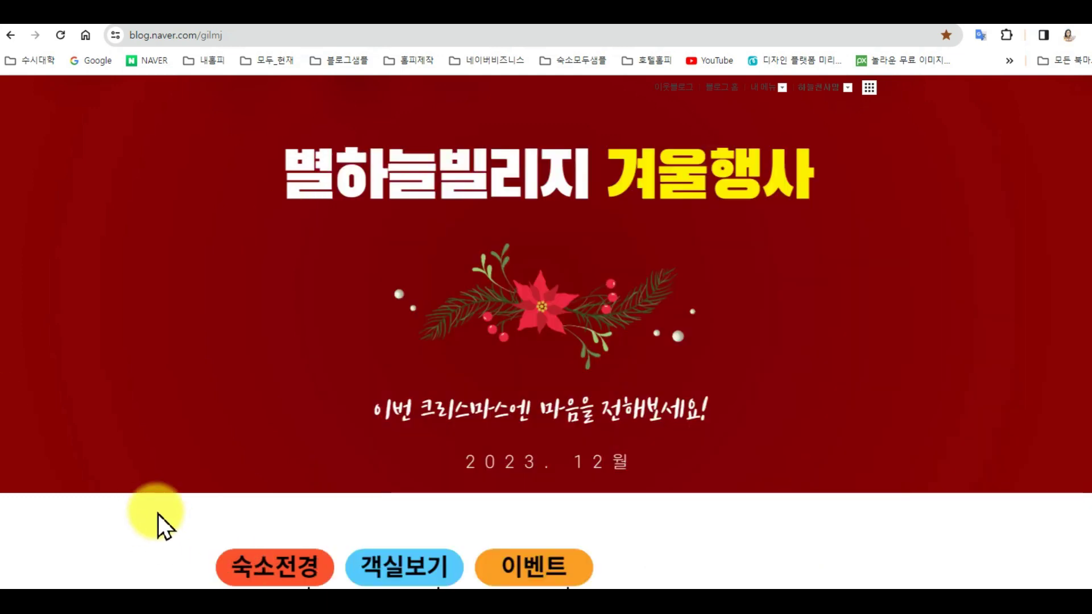
{"action": "scroll", "coordinate": [159, 509], "scroll_direction": "down", "scroll_amount": 3}
{"action": "scroll", "coordinate": [162, 500], "scroll_direction": "down", "scroll_amount": 8}
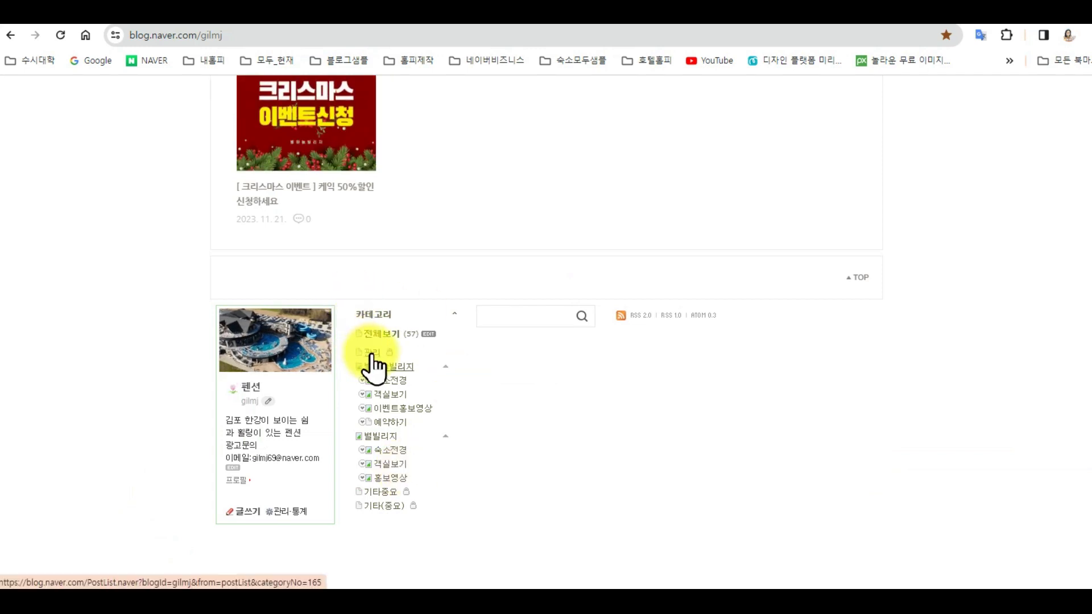
{"action": "left_click", "coordinate": [371, 354]}
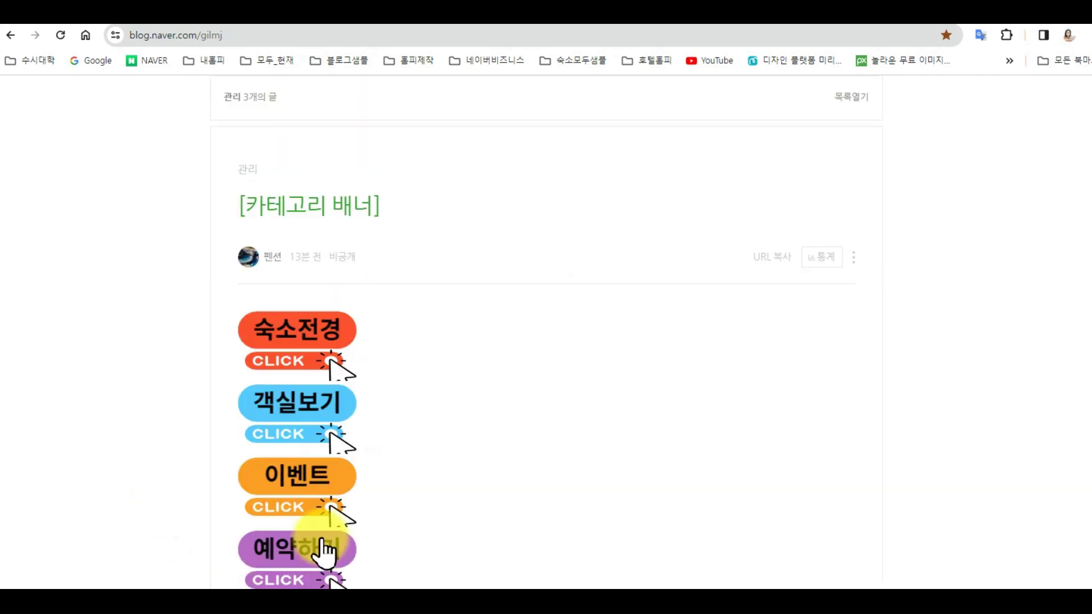
{"action": "right_click", "coordinate": [307, 551]}
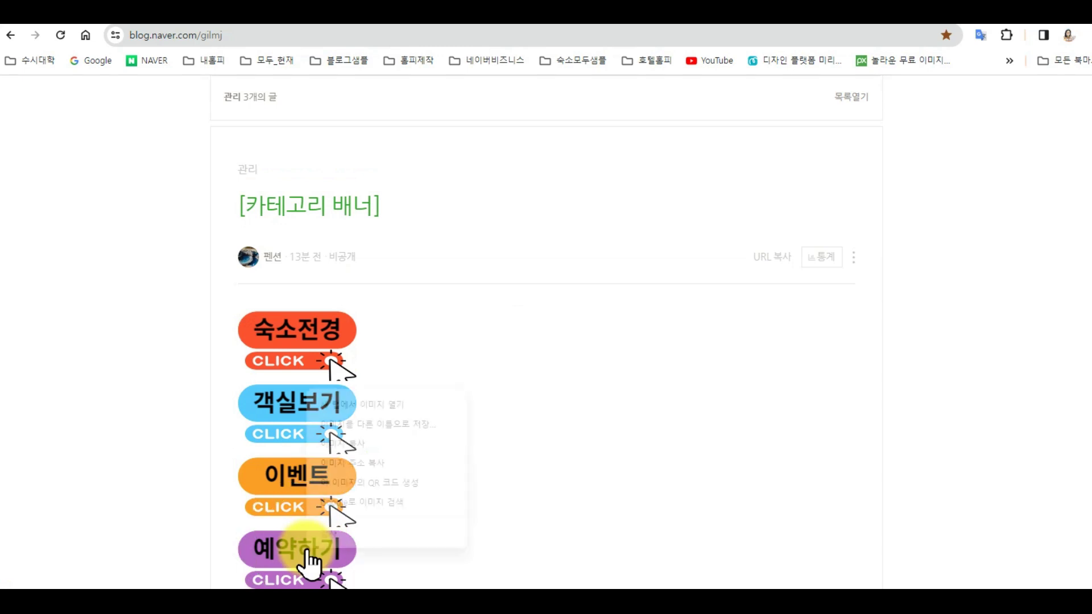
{"action": "left_click", "coordinate": [361, 465]}
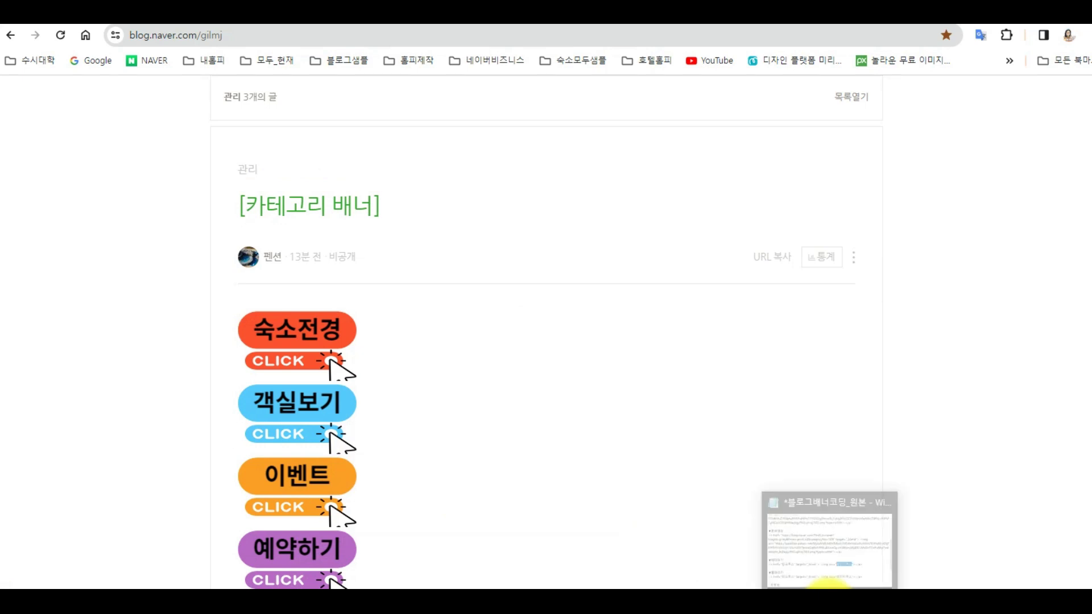
{"action": "left_click", "coordinate": [827, 563]}
{"action": "double_click", "coordinate": [813, 480]}
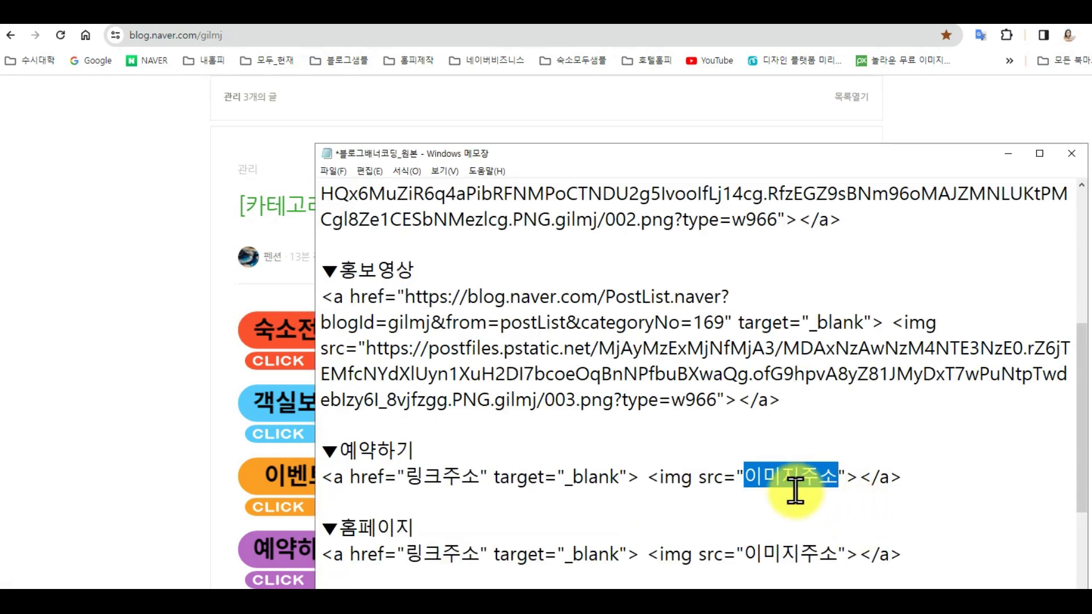
{"action": "type", "text": "https://postfiles.pstatic.net/MjAyMzExMjNfNzYg/MDAxNzAwNzM4NTE3NzEx.4QJXLHl70y4IHLYw39oEgOmvmgGUXMY-Hc3sQUI39CYg.PTrNFh0MwUMEdf30o_Wq4wDBa0i3Awlk5vMBtO0ksukg.PNG.gilmj/004.png?type=w966"}
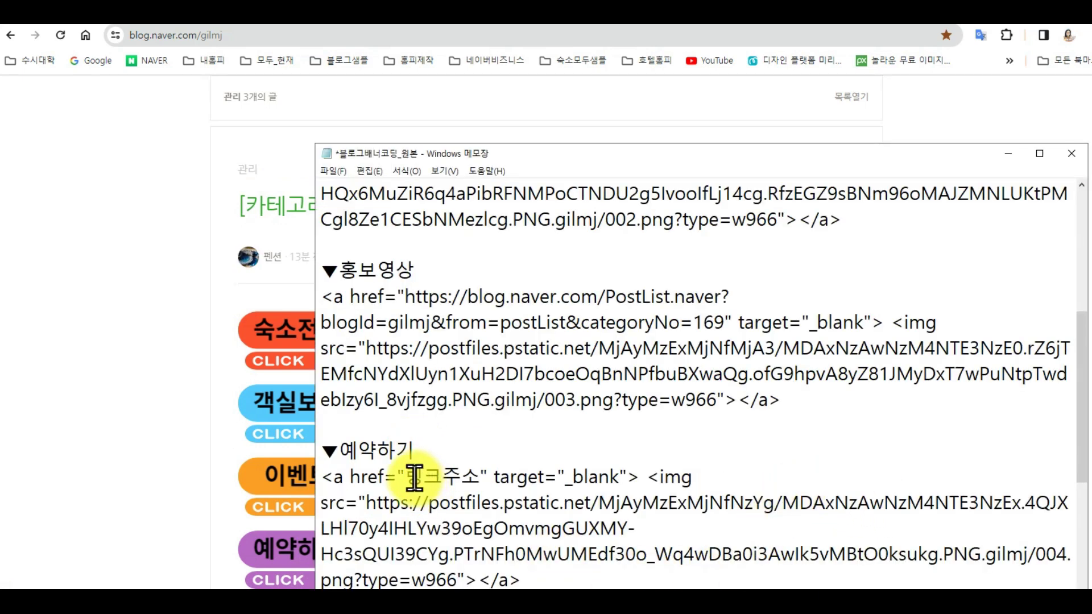
Step: Replace the 링크주소 placeholder in the 예약하기 code with the link address of the 예약하기 category under 별하늘빌리지, categoryNo=170
{"action": "left_click_drag", "start_coordinate": [412, 478], "coordinate": [481, 478]}
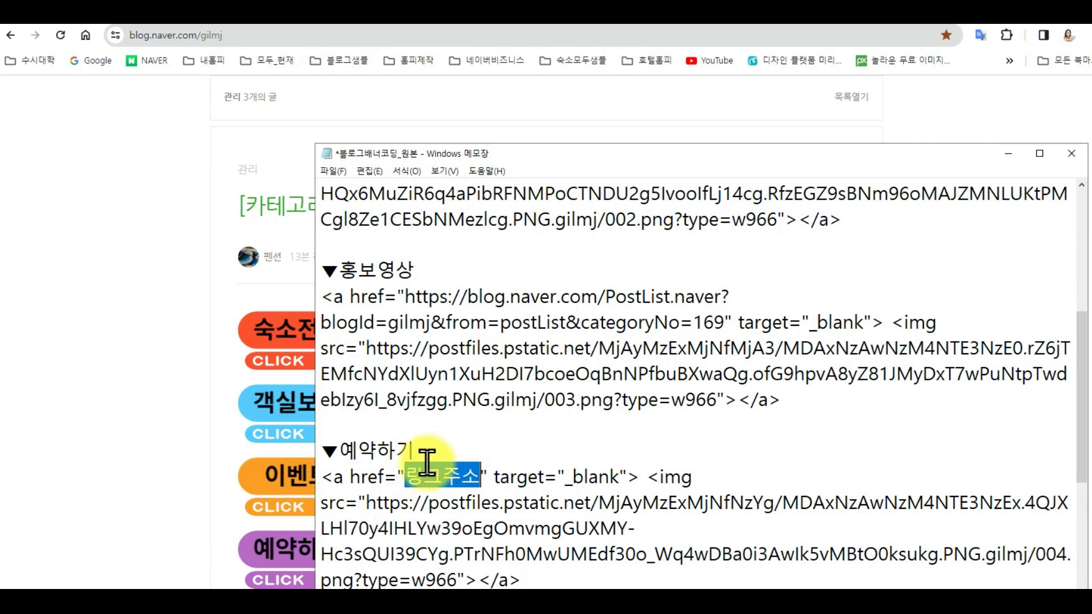
{"action": "left_click", "coordinate": [159, 515]}
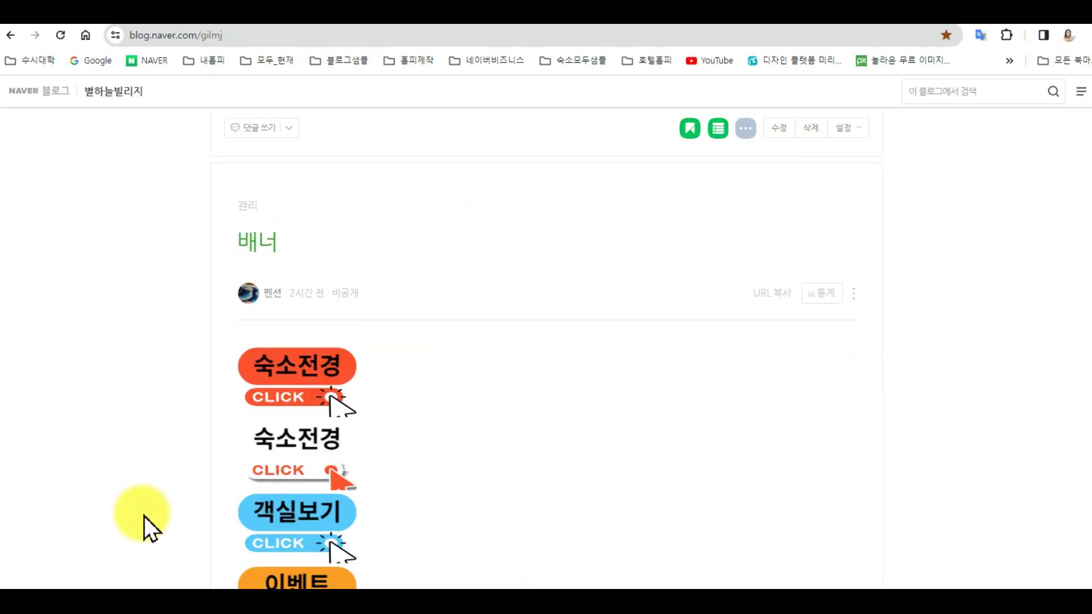
{"action": "scroll", "coordinate": [144, 516], "scroll_direction": "down", "scroll_amount": 10}
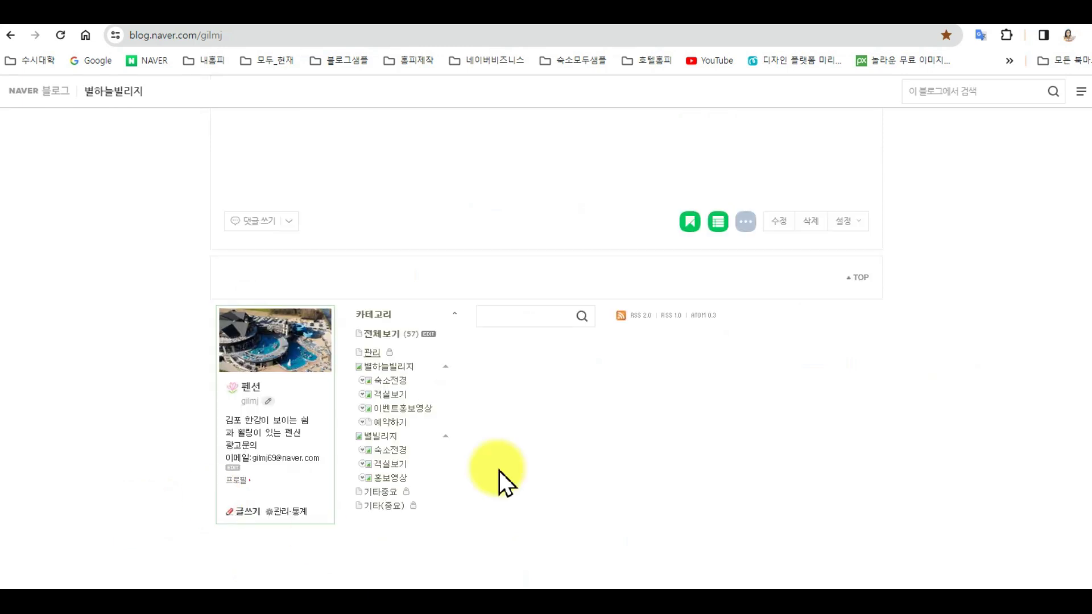
{"action": "left_click", "coordinate": [396, 425]}
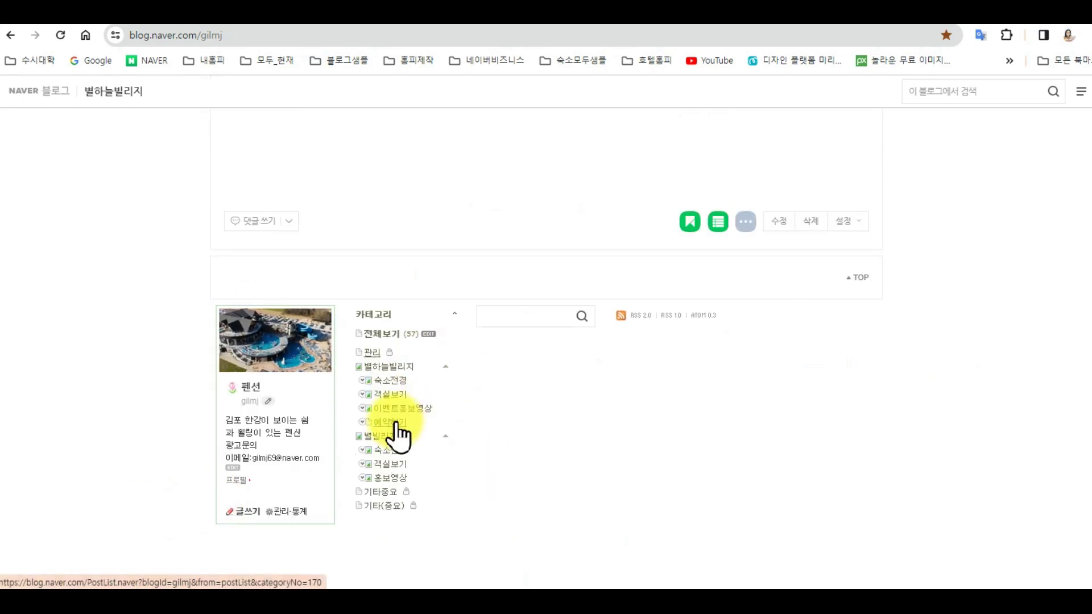
{"action": "right_click", "coordinate": [400, 436]}
{"action": "left_click", "coordinate": [445, 378]}
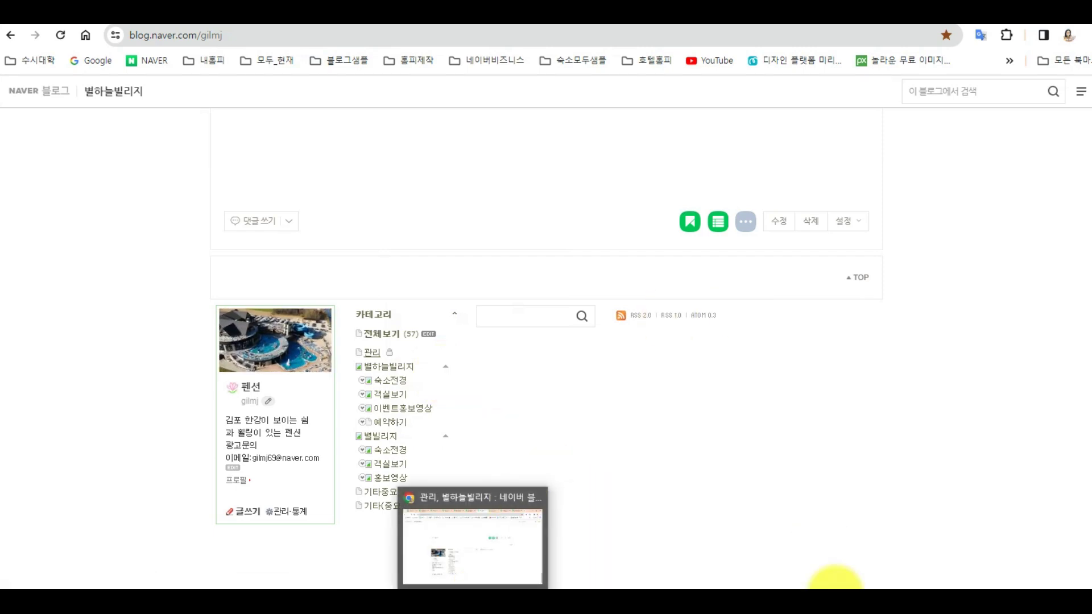
{"action": "left_click", "coordinate": [836, 598]}
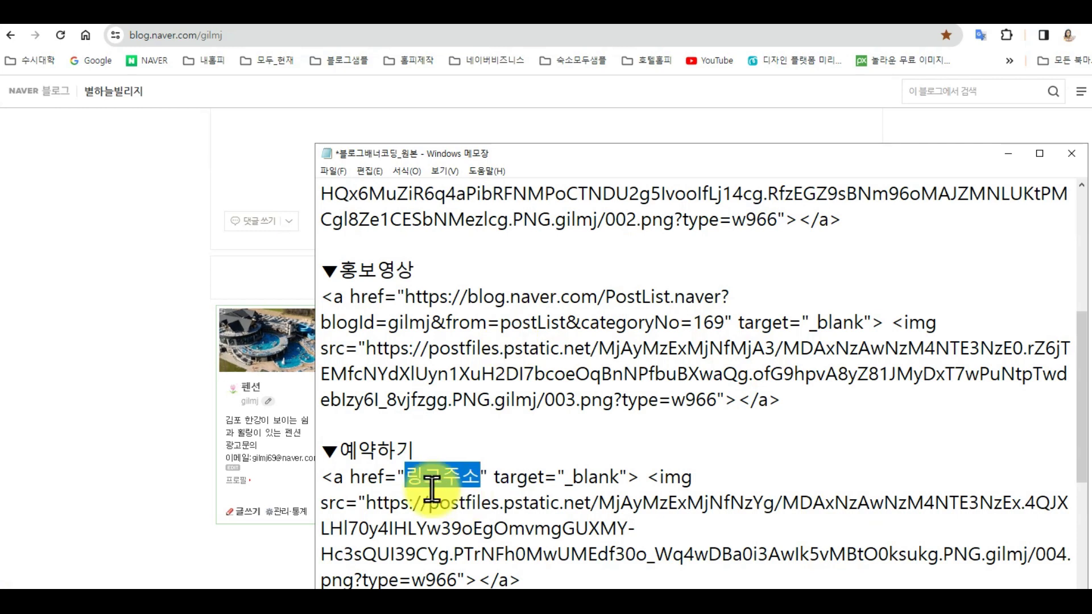
{"action": "type", "text": "https://blog.naver.com/PostList.naver?blogId=gilmj&from=postList&categoryNo=170"}
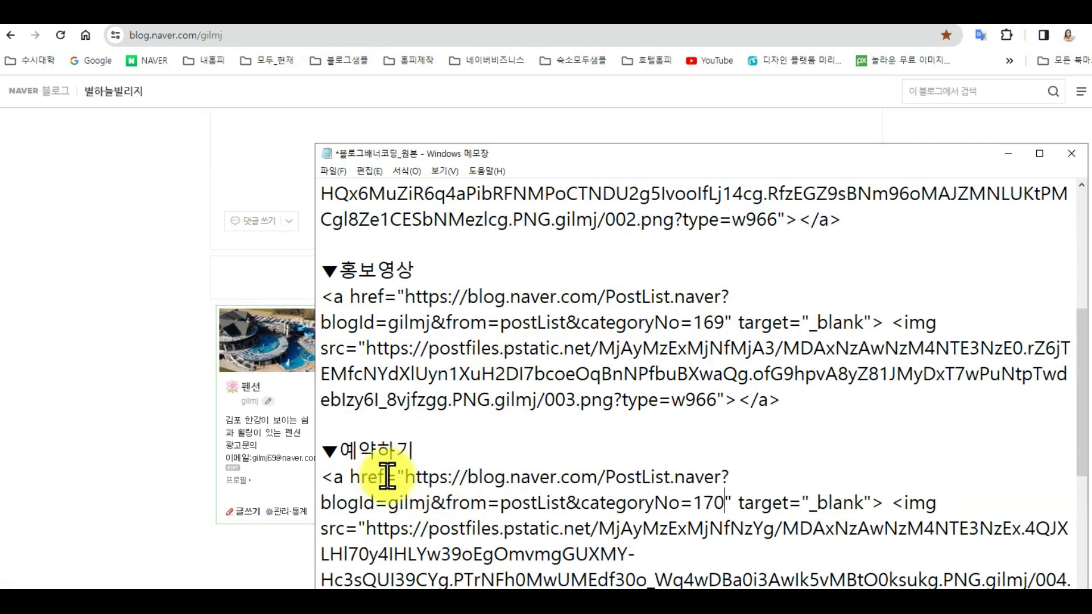
Step: Copy the completed 예약하기 code and open the blog's 레이아웃·위젯 설정 page
{"action": "scroll", "coordinate": [390, 478], "scroll_direction": "down", "scroll_amount": 2}
{"action": "left_click_drag", "start_coordinate": [325, 323], "coordinate": [533, 455]}
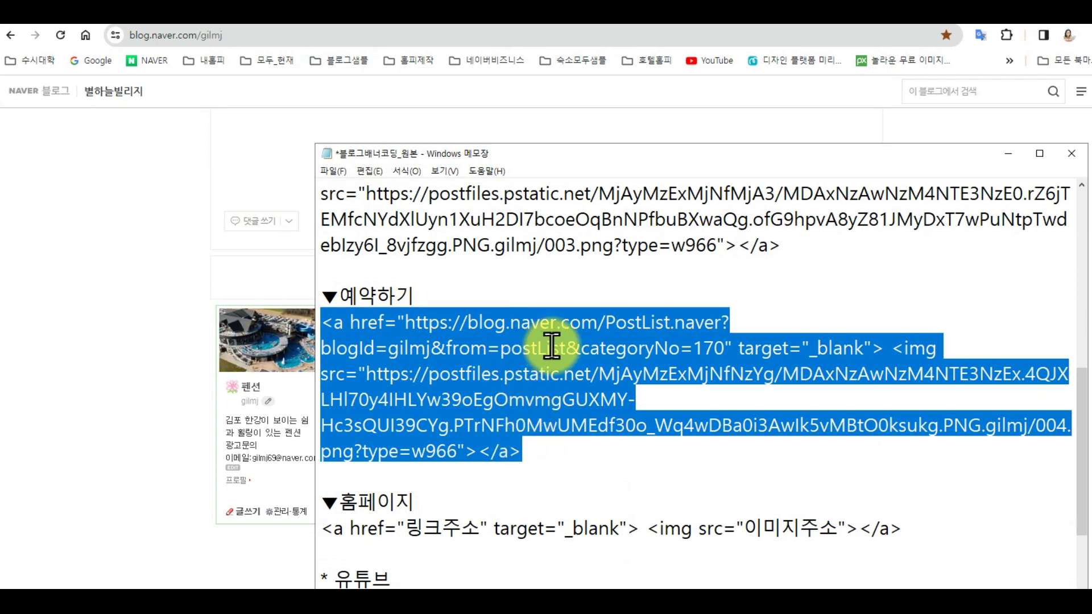
{"action": "left_click", "coordinate": [769, 124]}
{"action": "scroll", "coordinate": [1086, 505], "scroll_direction": "up", "scroll_amount": 4}
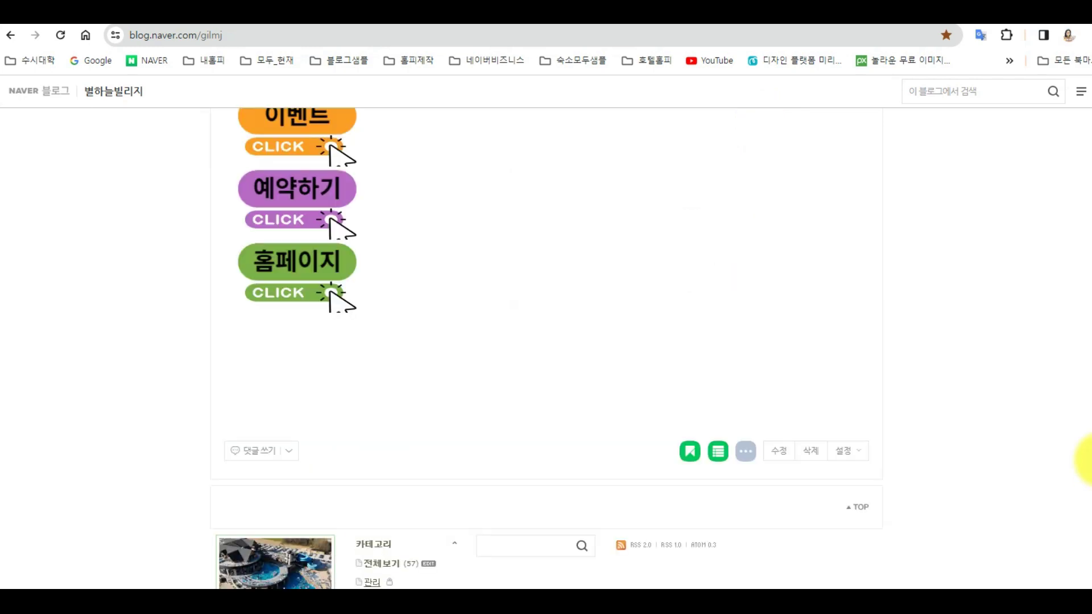
{"action": "scroll", "coordinate": [1086, 461], "scroll_direction": "up", "scroll_amount": 10}
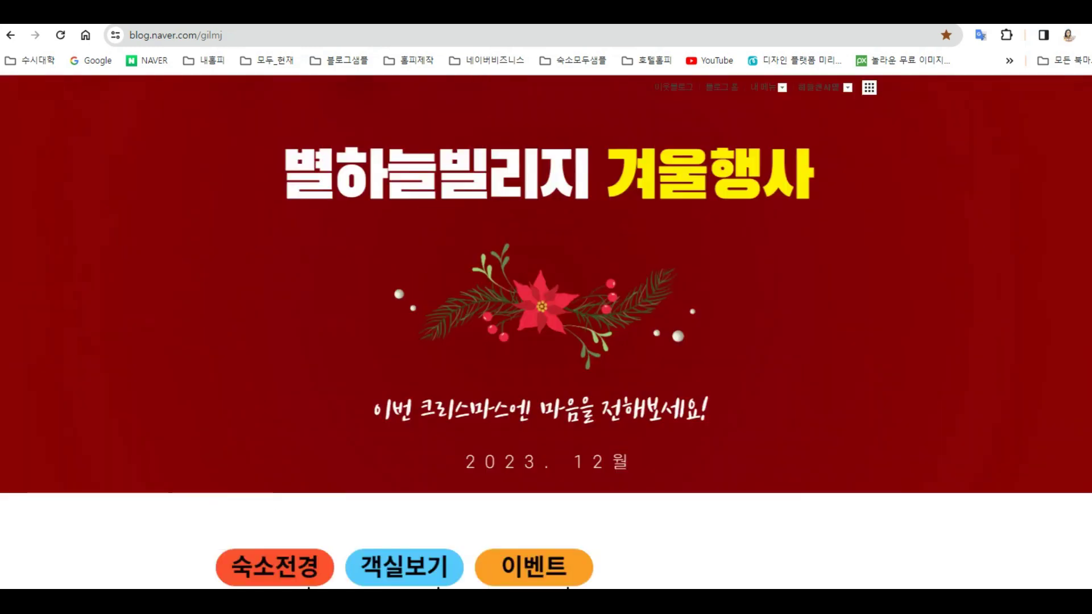
{"action": "left_click", "coordinate": [762, 89]}
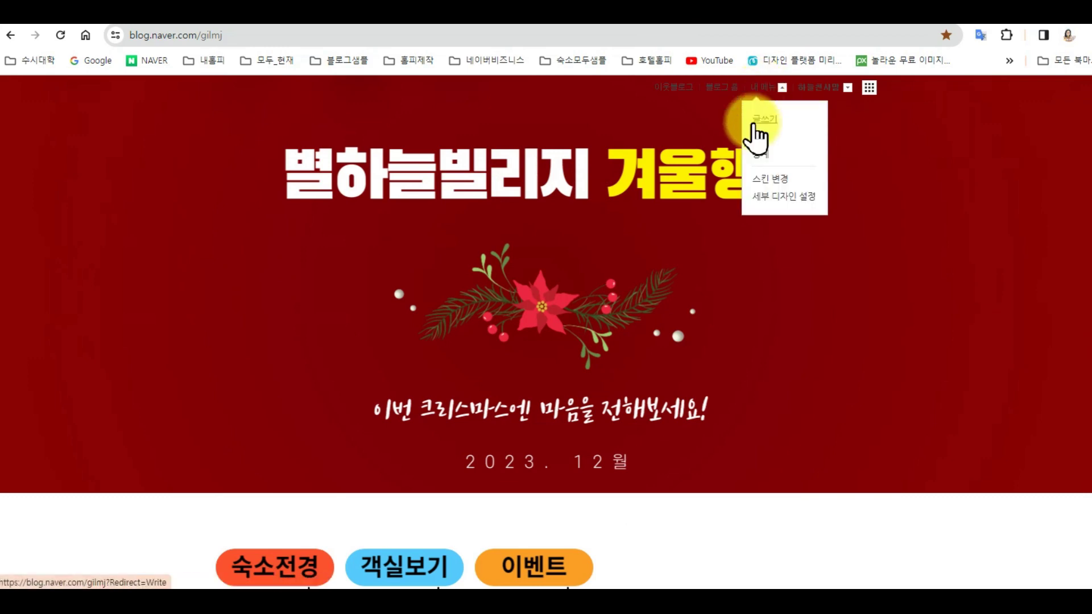
{"action": "left_click", "coordinate": [769, 181]}
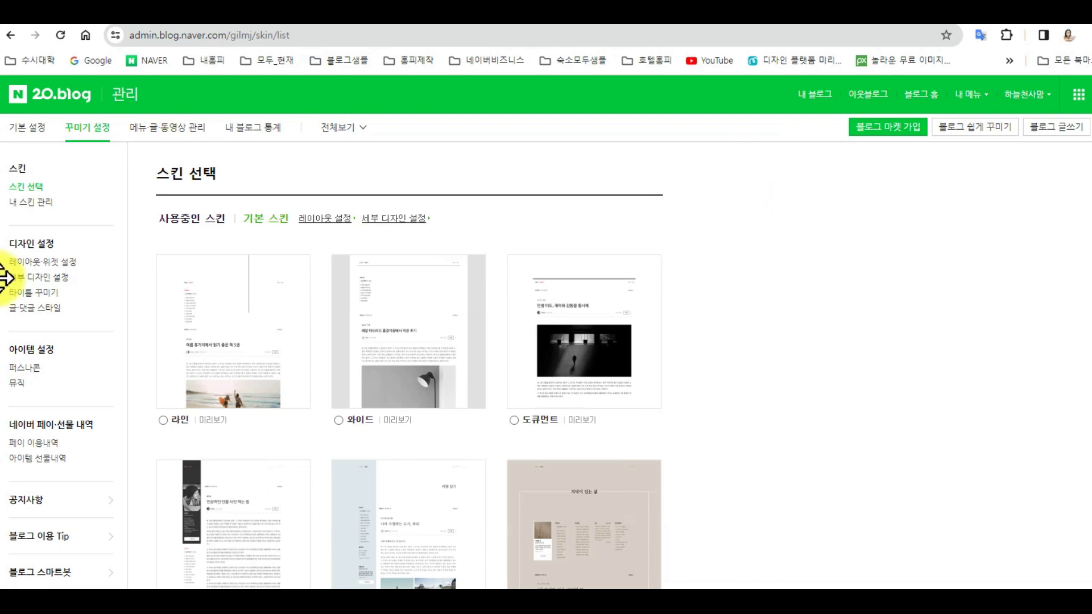
{"action": "left_click", "coordinate": [43, 263]}
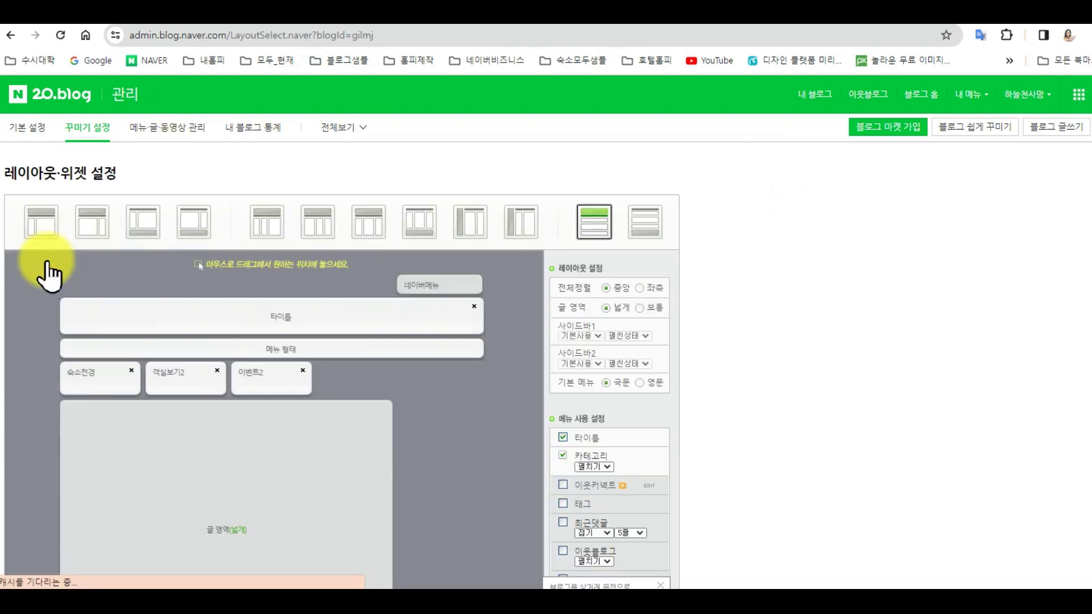
Step: Register a direct widget named 예약하기2 with the copied 예약하기 banner code
{"action": "scroll", "coordinate": [1087, 472], "scroll_direction": "down", "scroll_amount": 8}
{"action": "left_click", "coordinate": [580, 379]}
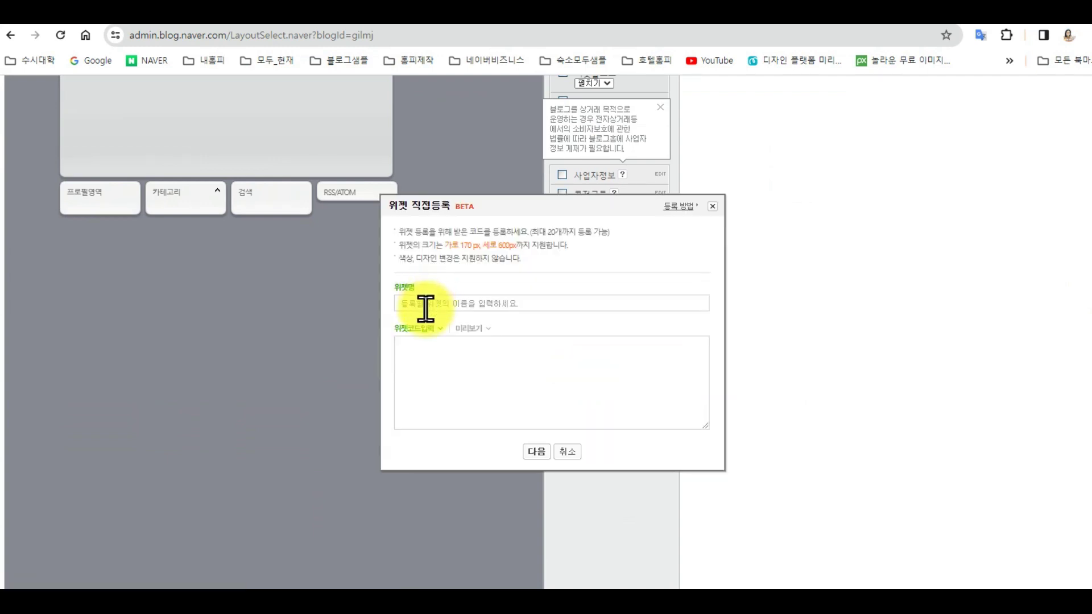
{"action": "left_click", "coordinate": [424, 298]}
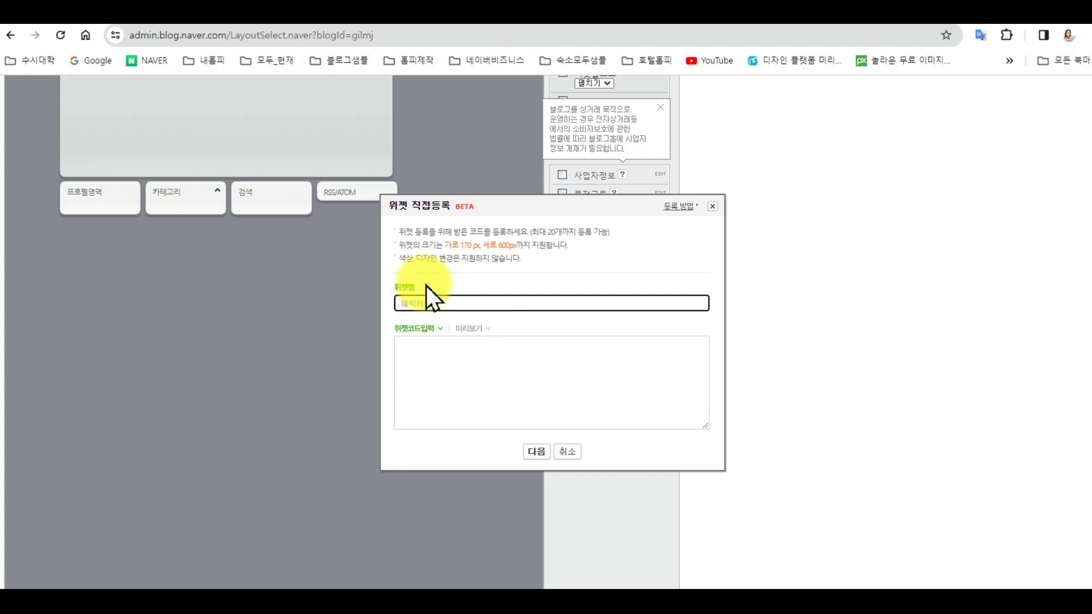
{"action": "left_click", "coordinate": [425, 366]}
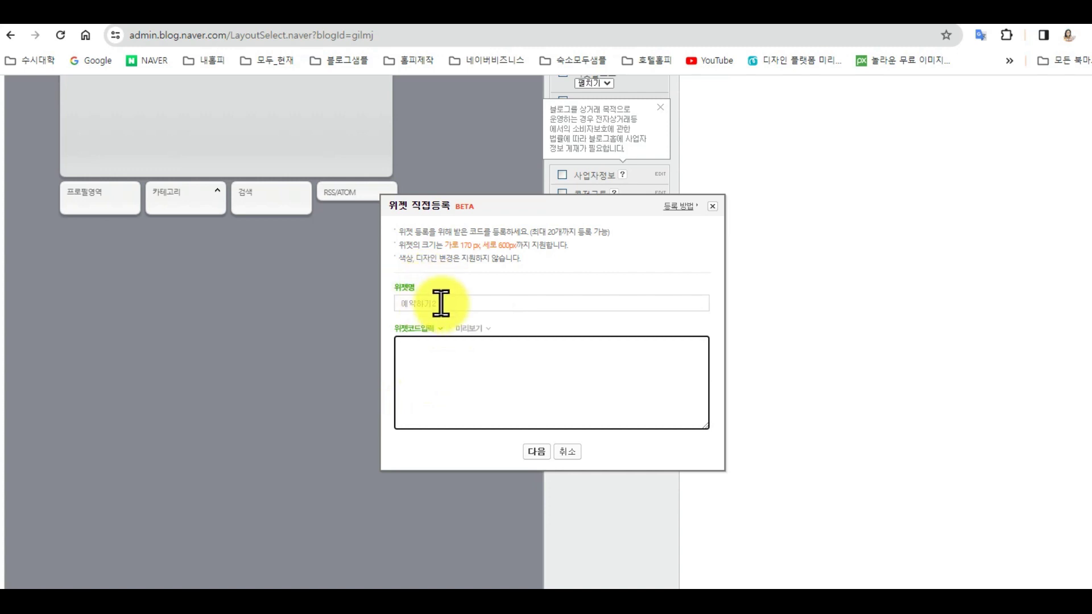
{"action": "key", "text": "ctrl+v"}
{"action": "left_click", "coordinate": [545, 453]}
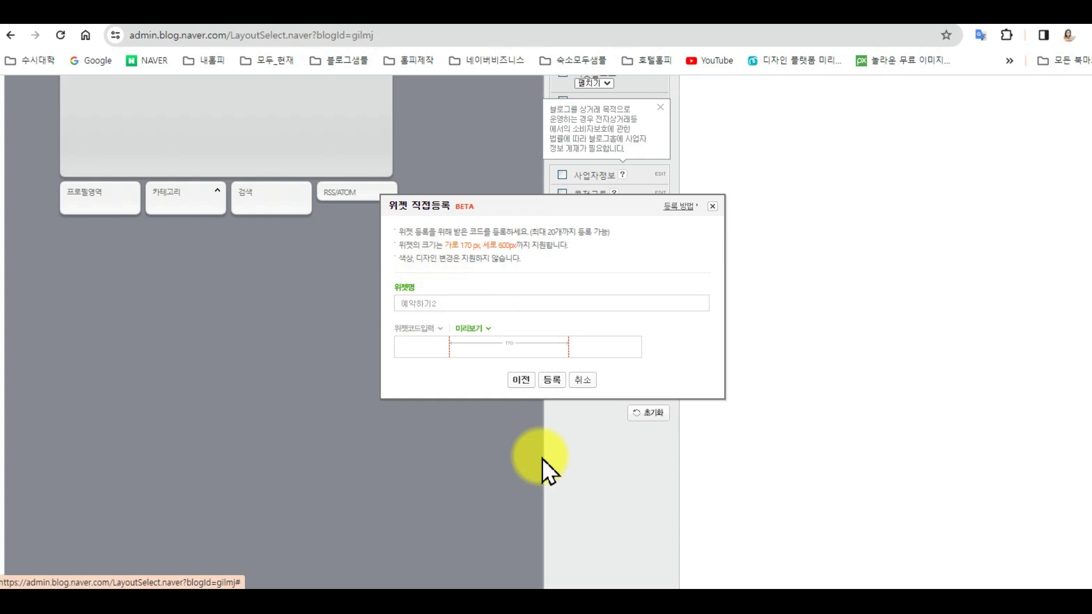
{"action": "left_click", "coordinate": [553, 452]}
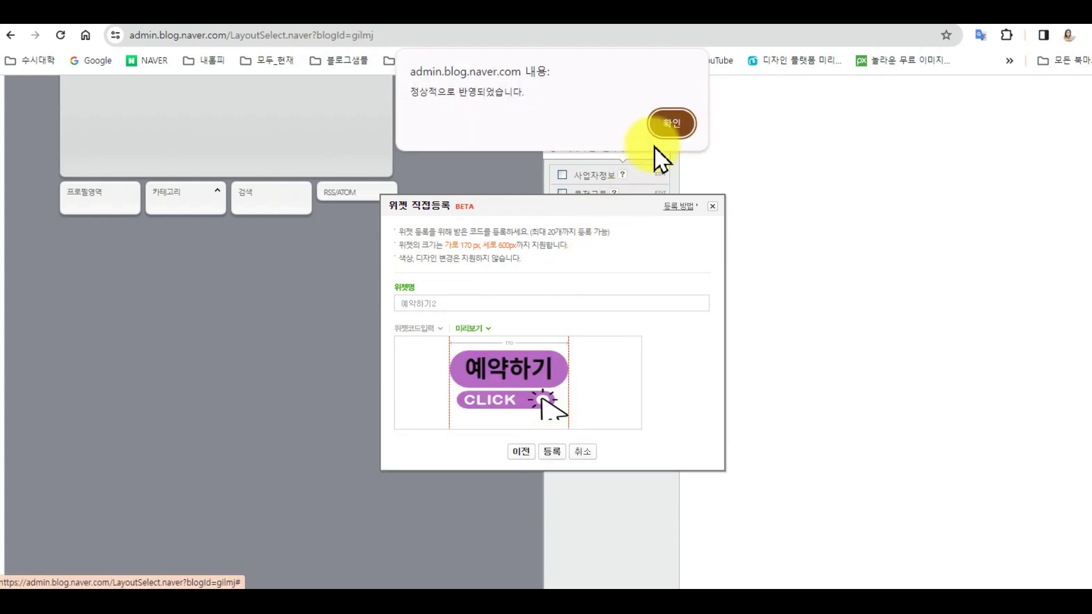
{"action": "left_click", "coordinate": [671, 121]}
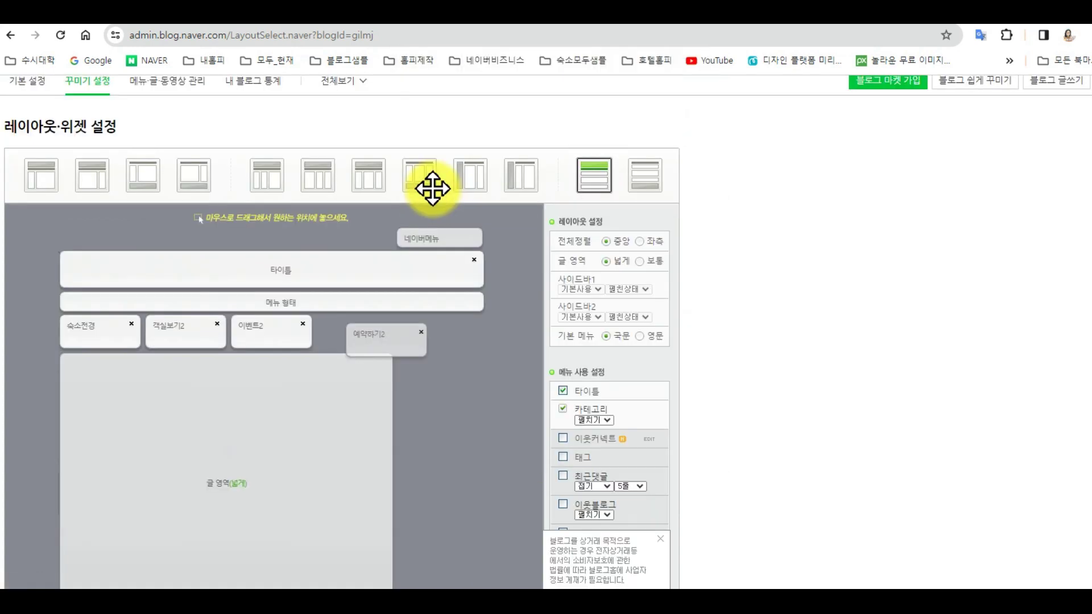
Step: Place the 예약하기2 widget beside 이벤트2 above the post area and apply the layout to the blog
{"action": "mouse_move", "coordinate": [395, 339]}
{"action": "left_mouse_down"}
{"action": "mouse_move", "coordinate": [354, 327]}
{"action": "mouse_move", "coordinate": [365, 289]}
{"action": "mouse_move", "coordinate": [358, 330]}
{"action": "mouse_move", "coordinate": [149, 336]}
{"action": "mouse_move", "coordinate": [387, 327]}
{"action": "left_mouse_up"}
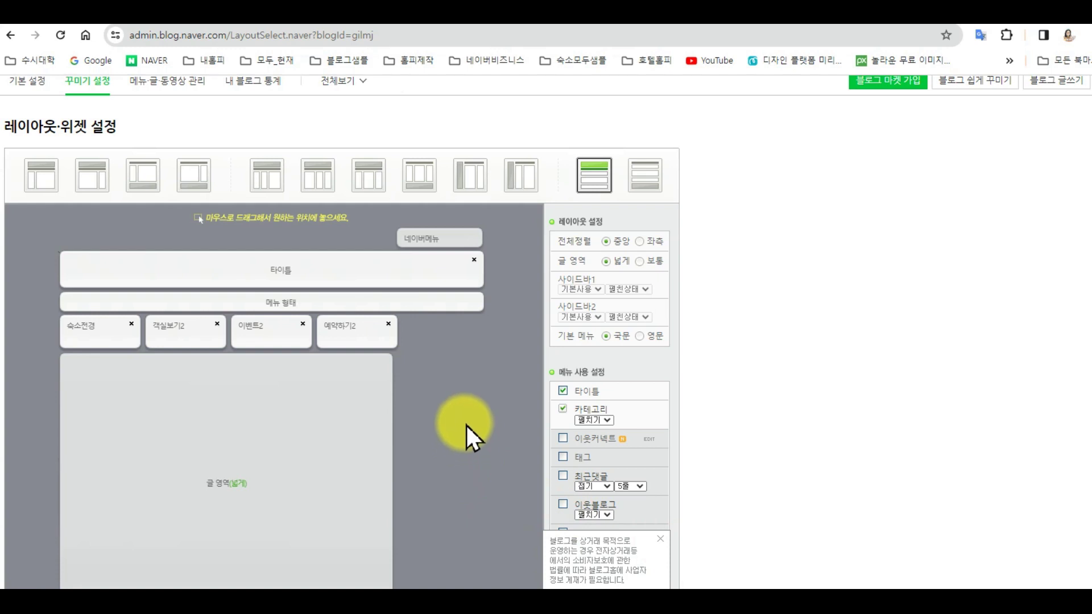
{"action": "left_click_drag", "start_coordinate": [408, 336], "coordinate": [352, 336]}
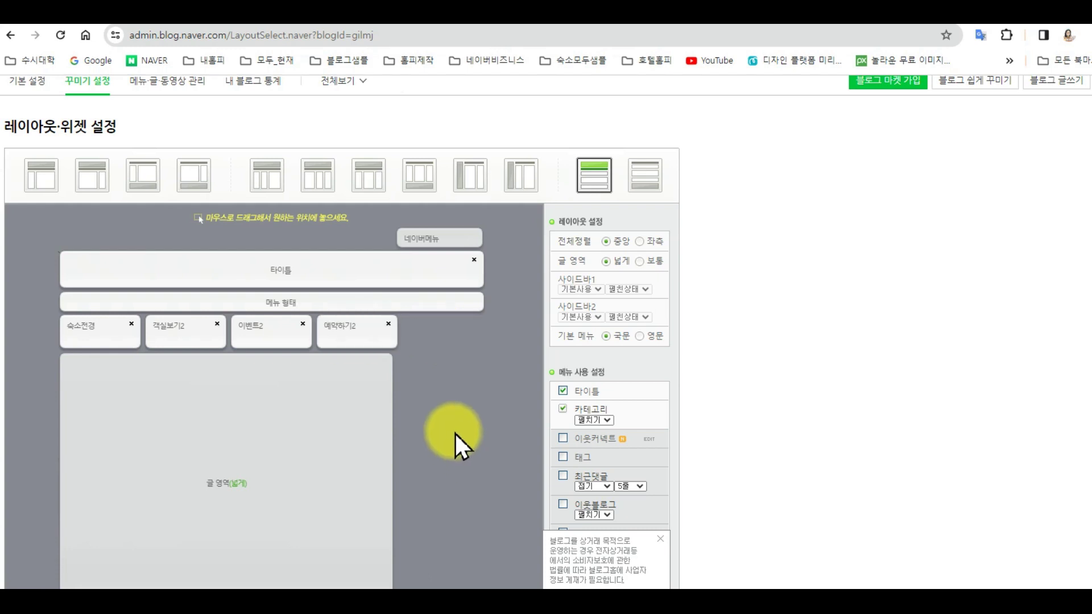
{"action": "scroll", "coordinate": [454, 433], "scroll_direction": "down", "scroll_amount": 6}
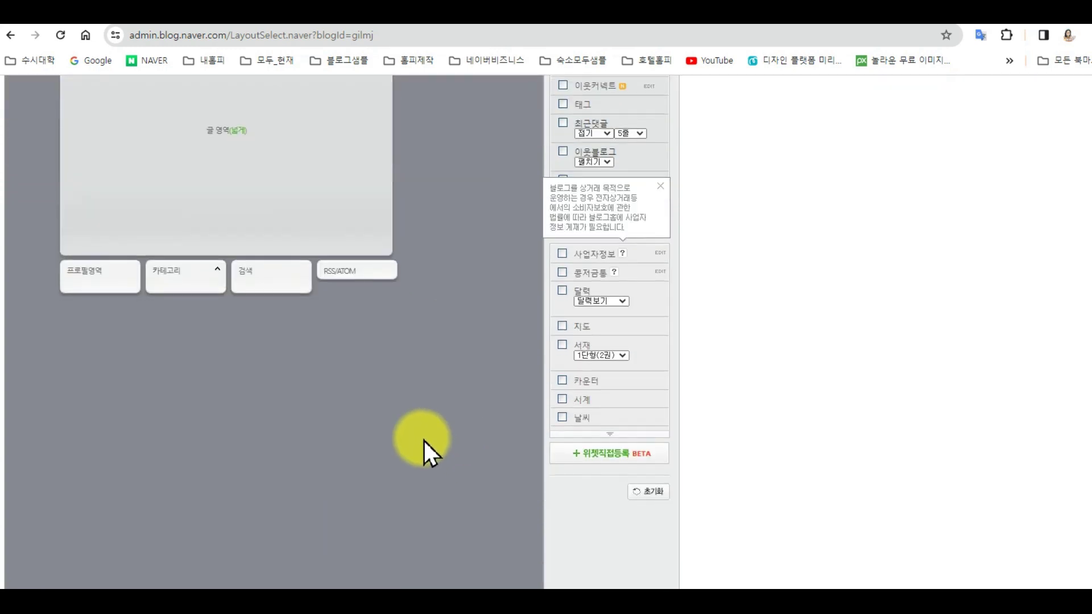
{"action": "scroll", "coordinate": [424, 440], "scroll_direction": "down", "scroll_amount": 5}
{"action": "left_click", "coordinate": [310, 551]}
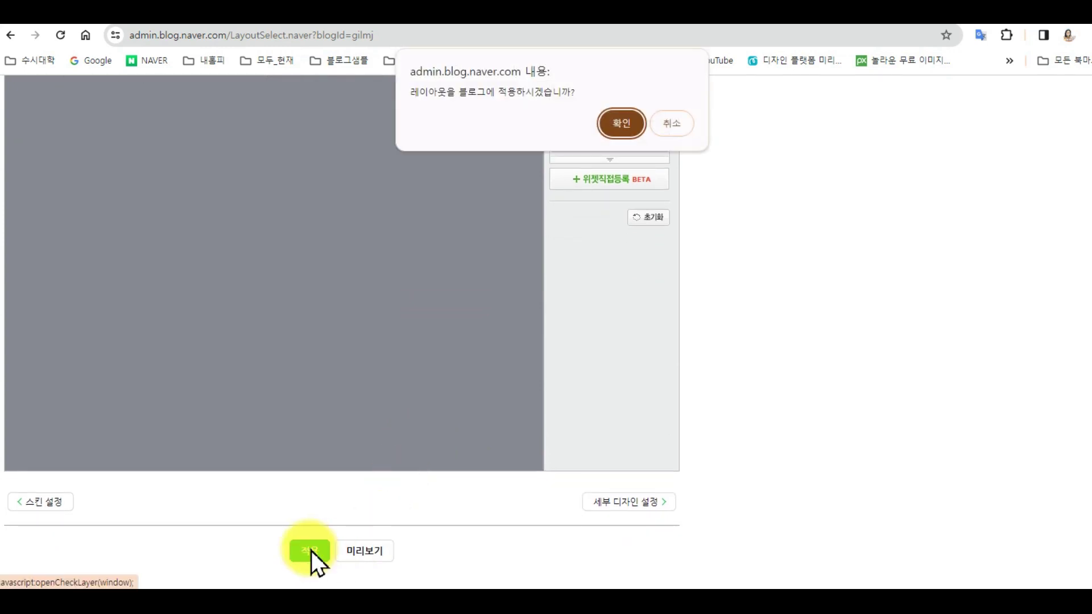
{"action": "left_click", "coordinate": [622, 123]}
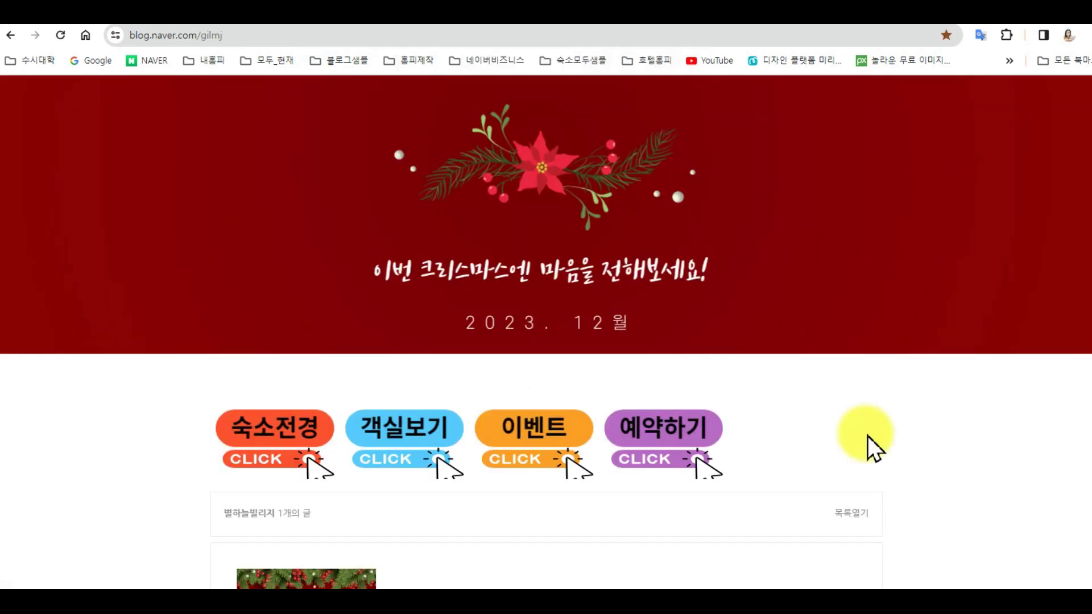
Step: Check the four category banners above the posts against the 별하늘빌리지 categories in the blog's category list
{"action": "left_click", "coordinate": [282, 440]}
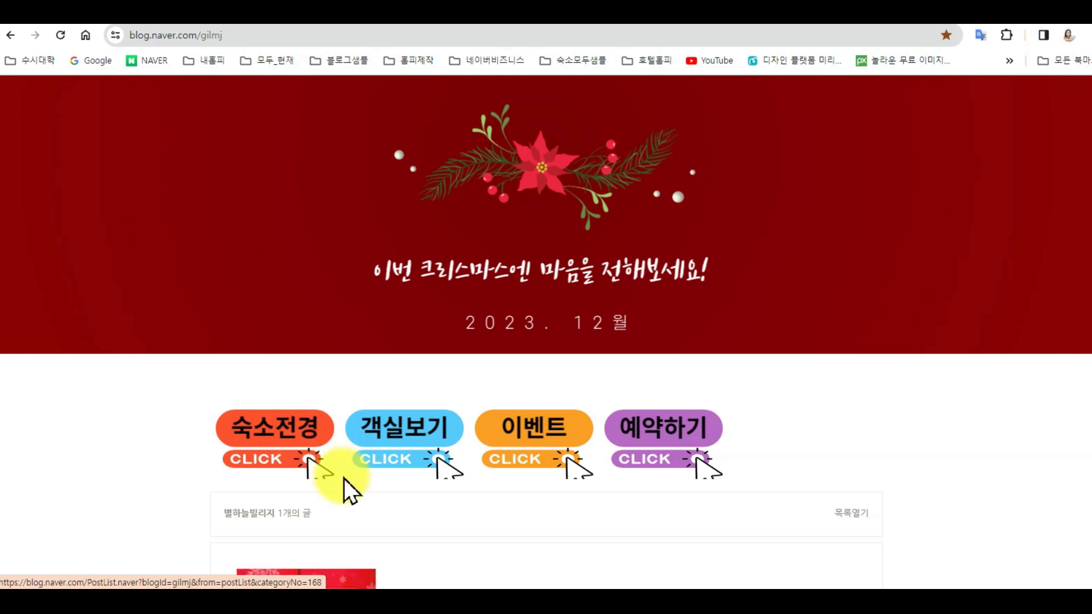
{"action": "scroll", "coordinate": [337, 483], "scroll_direction": "down", "scroll_amount": 5}
{"action": "scroll", "coordinate": [495, 504], "scroll_direction": "down", "scroll_amount": 5}
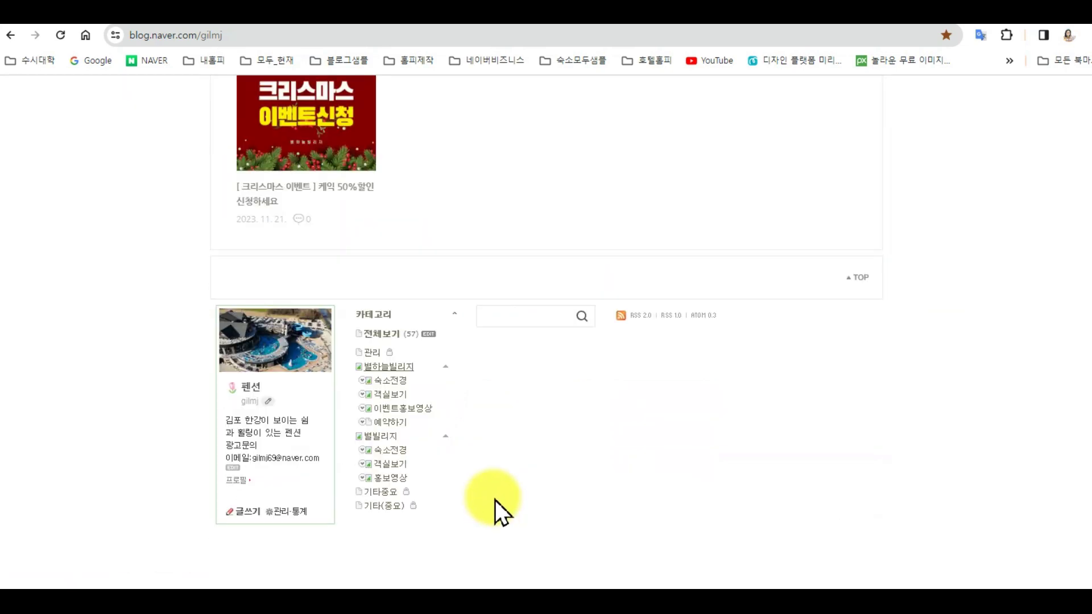
{"action": "left_click", "coordinate": [398, 382]}
{"action": "left_click", "coordinate": [399, 386]}
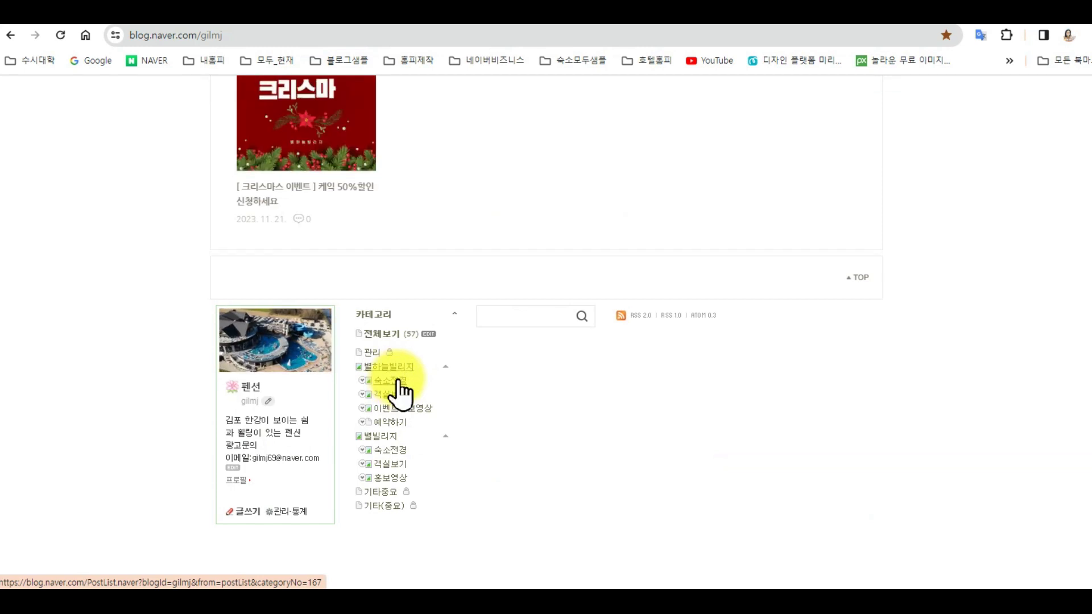
{"action": "left_click", "coordinate": [403, 388]}
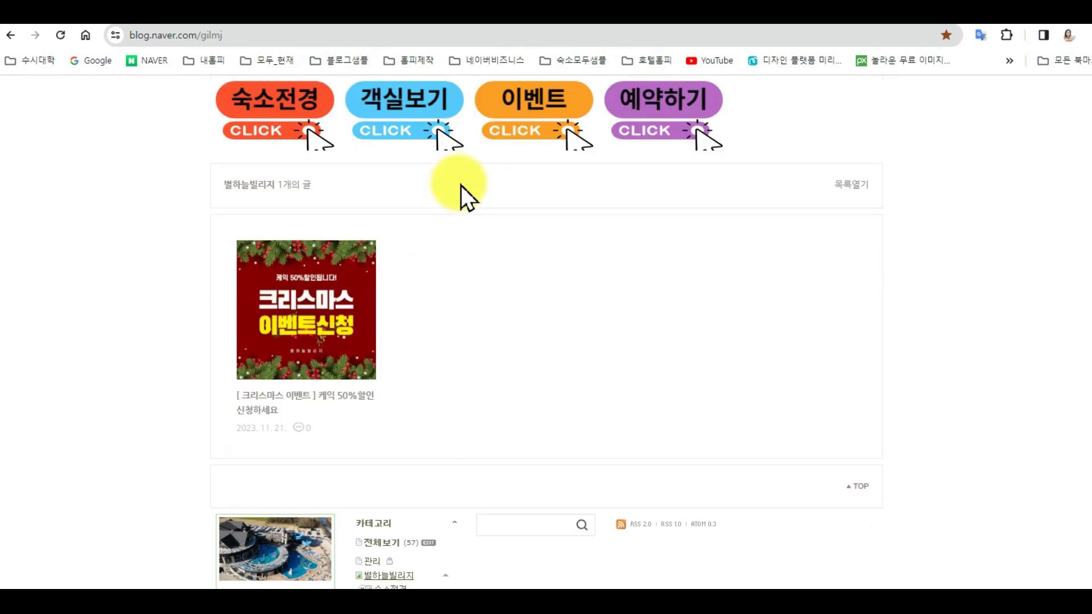
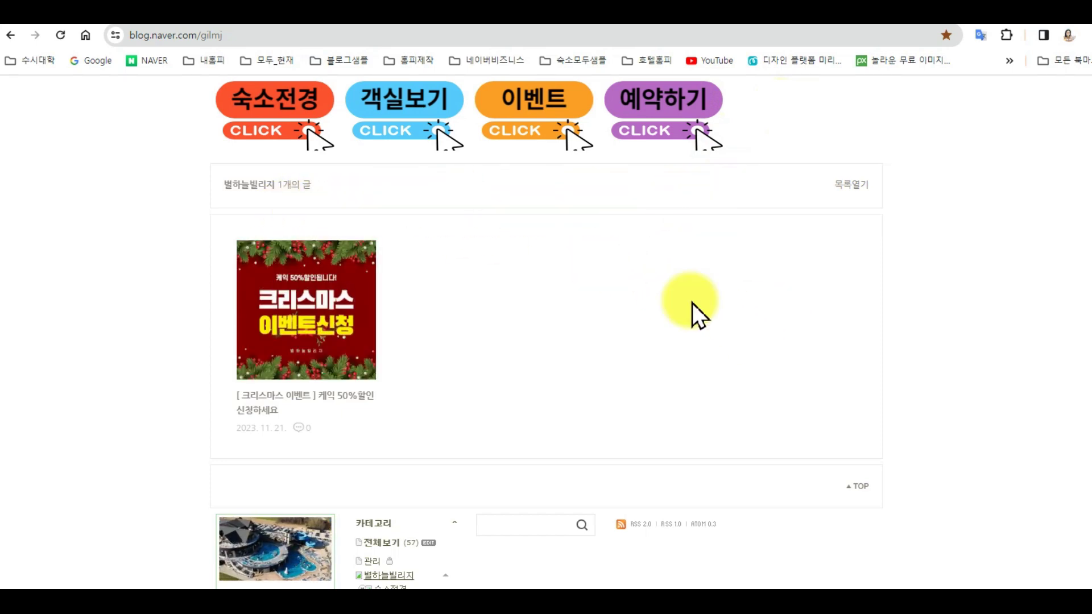
{"action": "scroll", "coordinate": [557, 452], "scroll_direction": "down", "scroll_amount": 3}
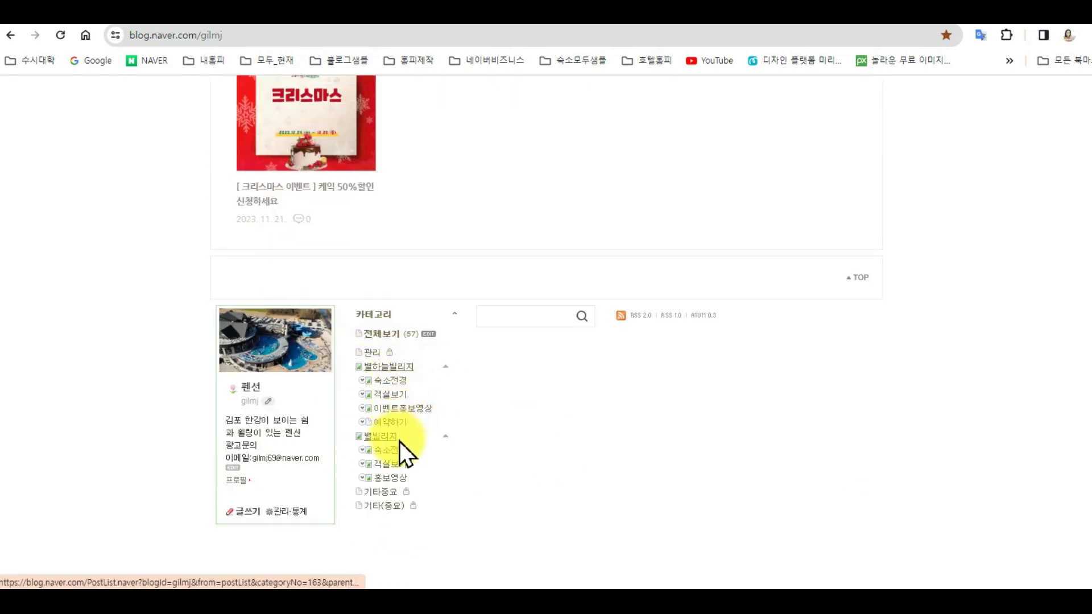
{"action": "middle_click", "coordinate": [527, 212]}
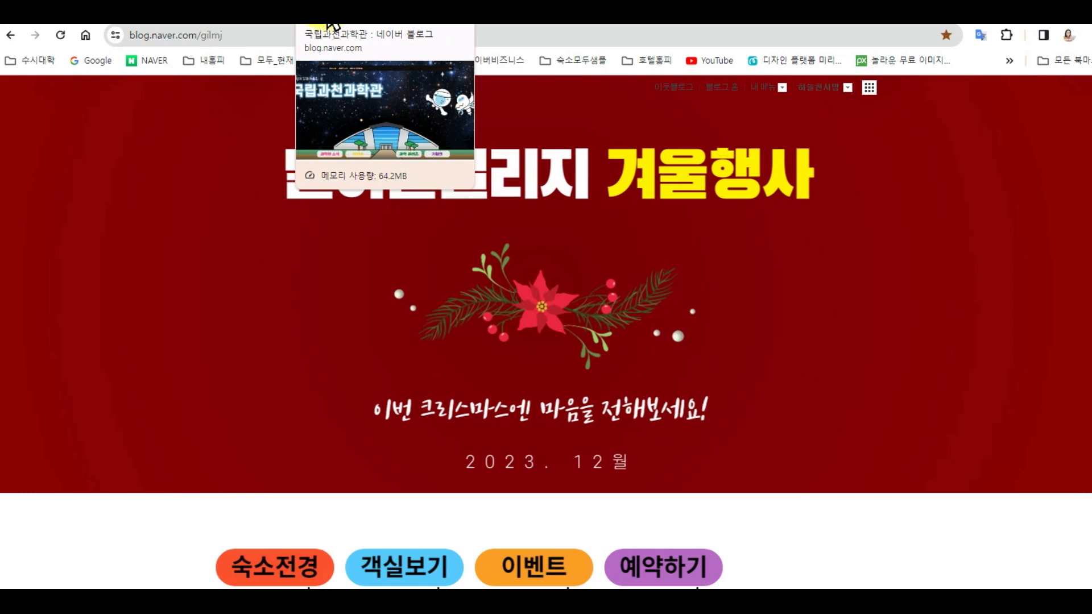
Step: Examine the banner menus on the 국립과천과학관 and 경기도 sample blogs, and compare them with the 별하늘빌리지 blog's banner row
{"action": "left_click", "coordinate": [345, 24]}
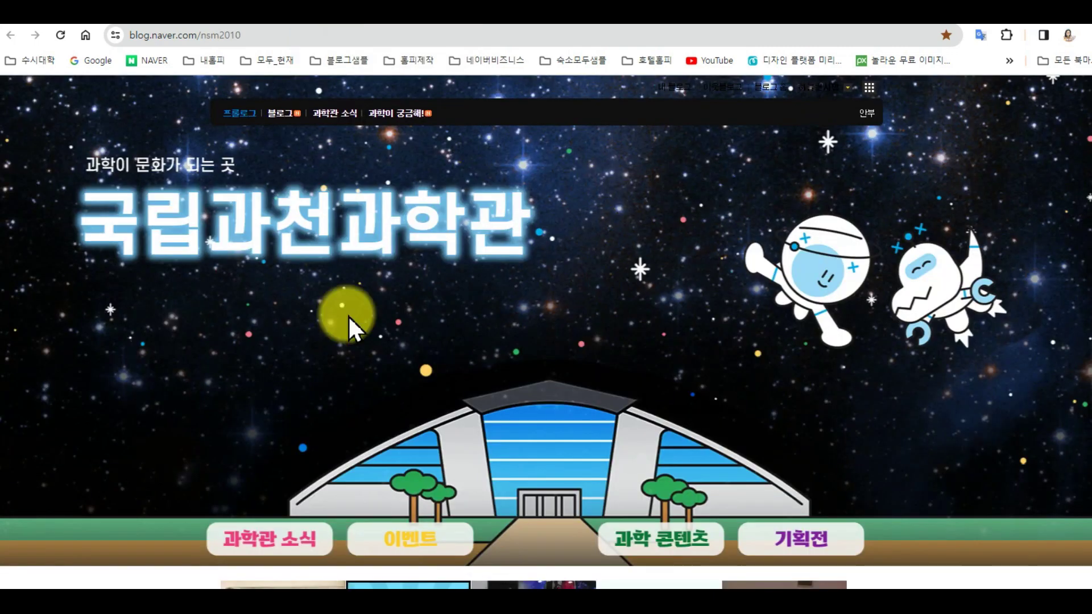
{"action": "scroll", "coordinate": [348, 318], "scroll_direction": "down", "scroll_amount": 4}
{"action": "left_click", "coordinate": [282, 327]}
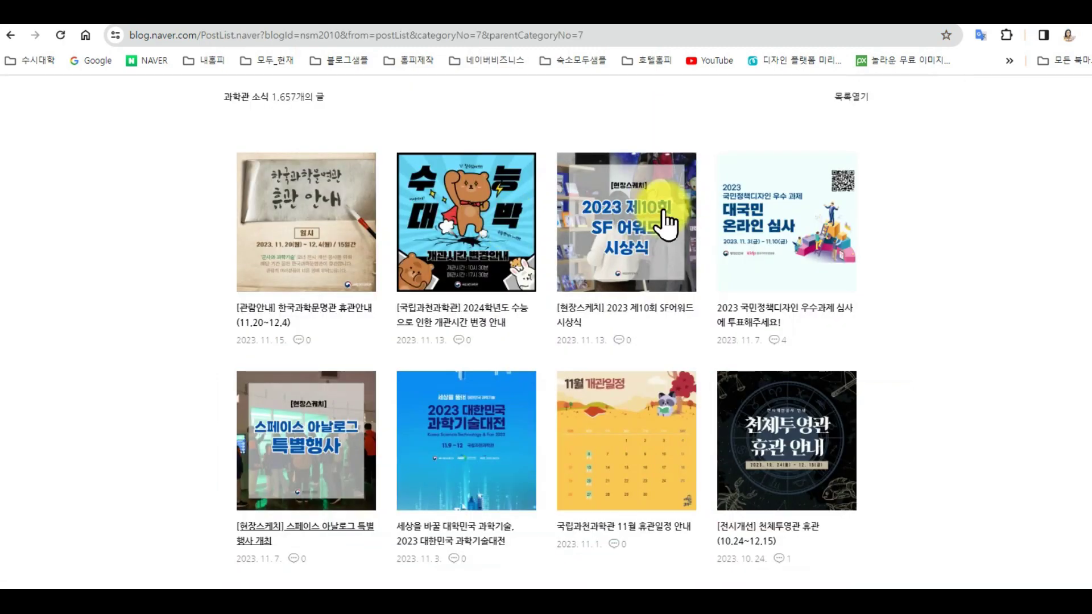
{"action": "scroll", "coordinate": [629, 488], "scroll_direction": "down", "scroll_amount": 1}
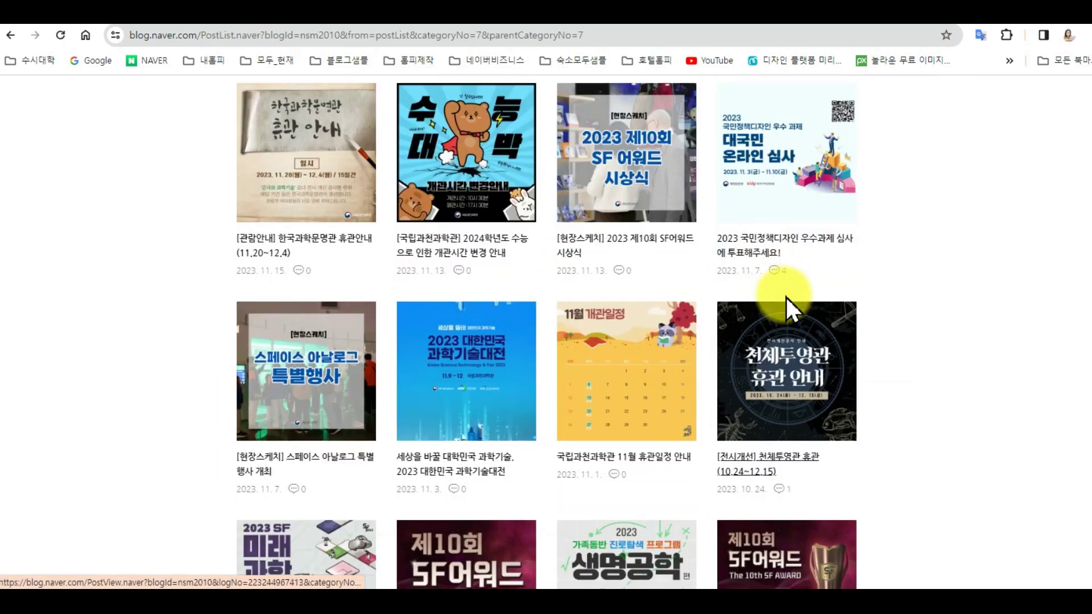
{"action": "scroll", "coordinate": [625, 267], "scroll_direction": "up", "scroll_amount": 1}
{"action": "left_click", "coordinate": [248, 21]}
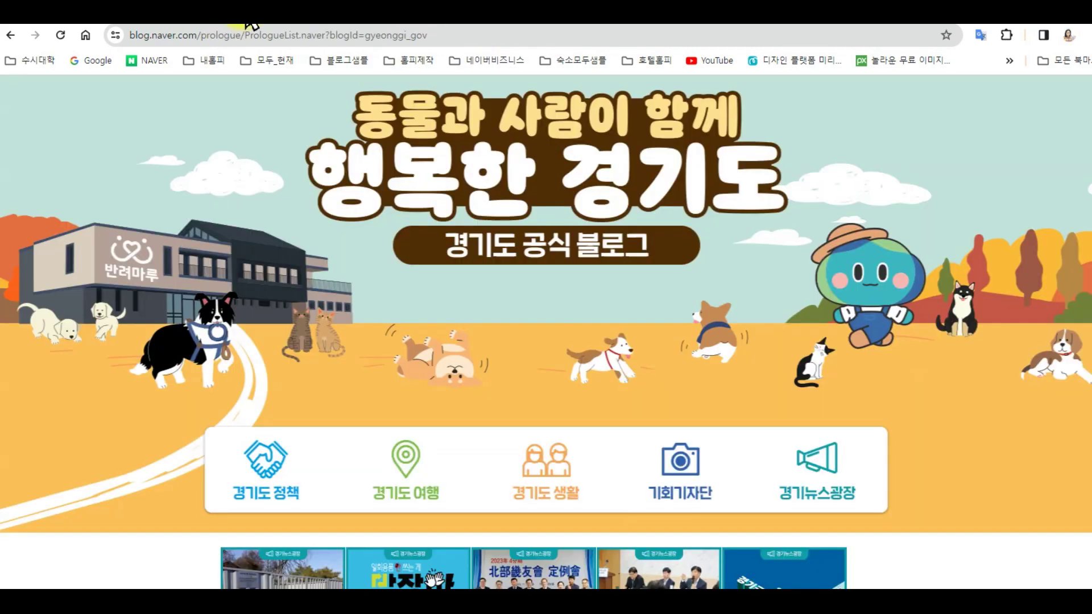
{"action": "left_click", "coordinate": [520, 19]}
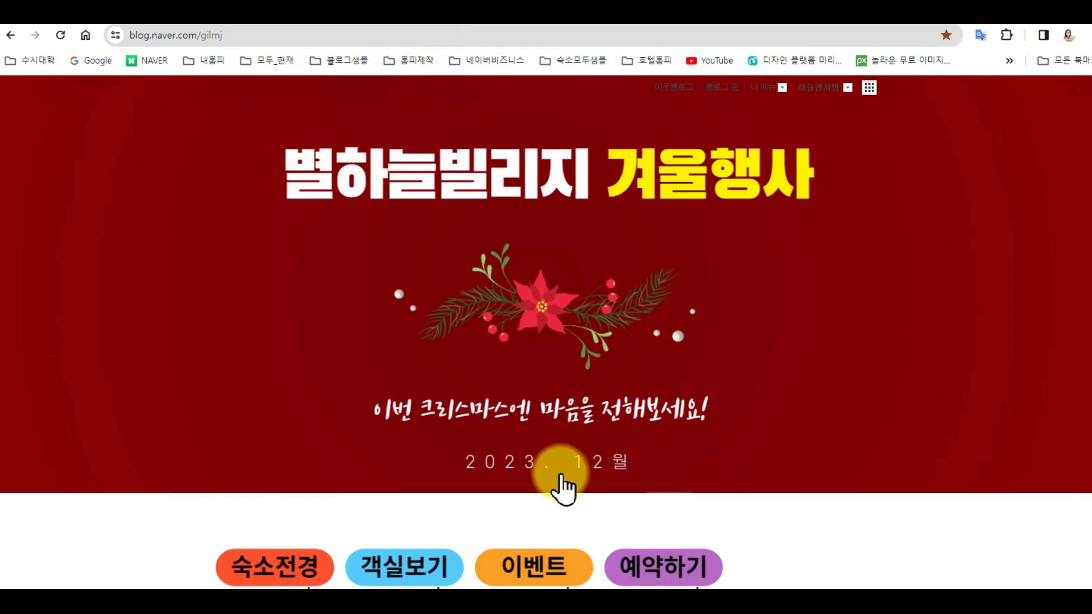
{"action": "scroll", "coordinate": [567, 501], "scroll_direction": "down", "scroll_amount": 3}
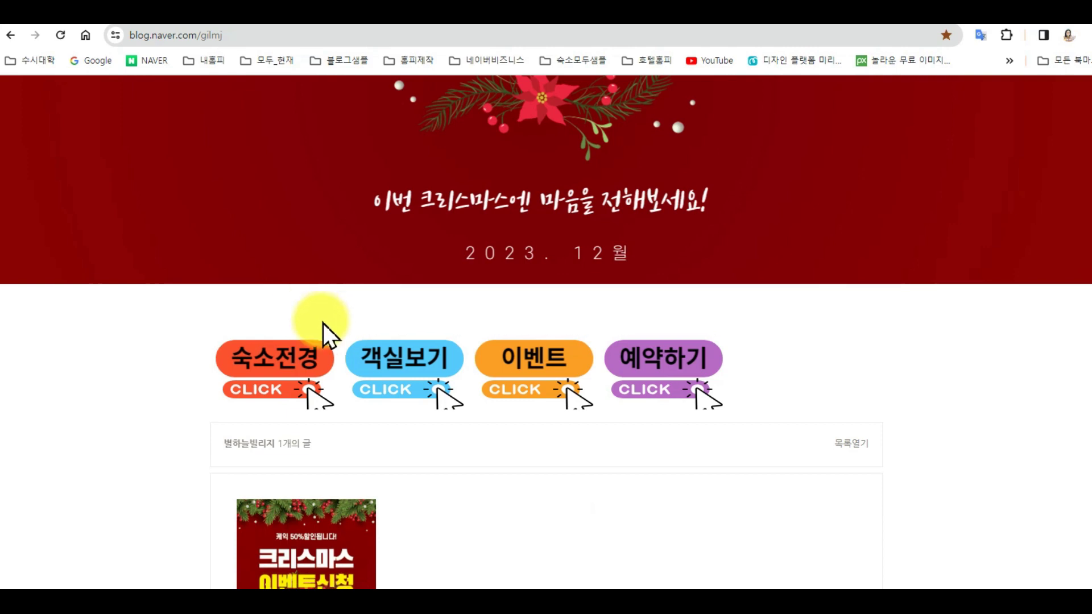
{"action": "scroll", "coordinate": [323, 323], "scroll_direction": "up", "scroll_amount": 3}
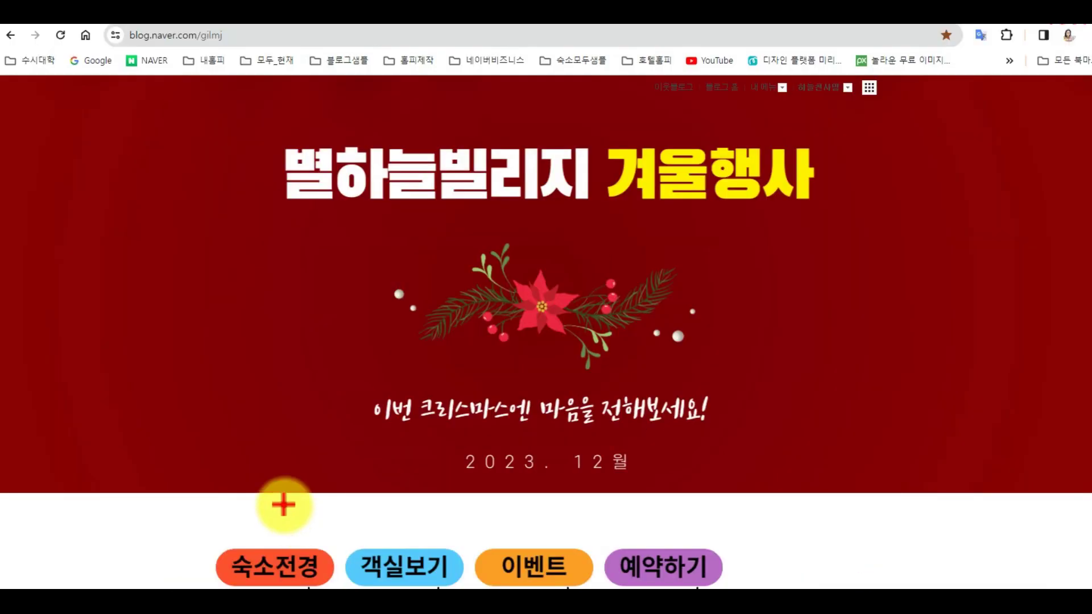
{"action": "mouse_move", "coordinate": [284, 505]}
{"action": "left_mouse_down"}
{"action": "mouse_move", "coordinate": [286, 539]}
{"action": "mouse_move", "coordinate": [282, 494]}
{"action": "mouse_move", "coordinate": [310, 508]}
{"action": "left_mouse_up"}
{"action": "left_click_drag", "start_coordinate": [388, 513], "coordinate": [430, 548]}
{"action": "left_click_drag", "start_coordinate": [429, 505], "coordinate": [451, 508]}
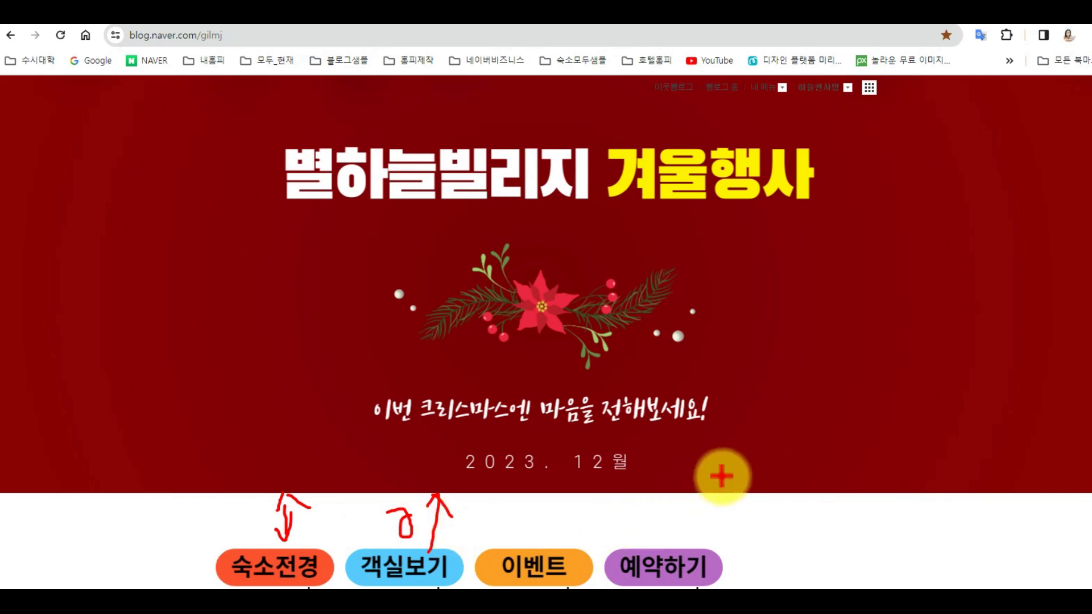
{"action": "left_click_drag", "start_coordinate": [724, 476], "coordinate": [648, 474]}
{"action": "left_click_drag", "start_coordinate": [739, 454], "coordinate": [671, 476]}
{"action": "left_click_drag", "start_coordinate": [578, 470], "coordinate": [545, 489]}
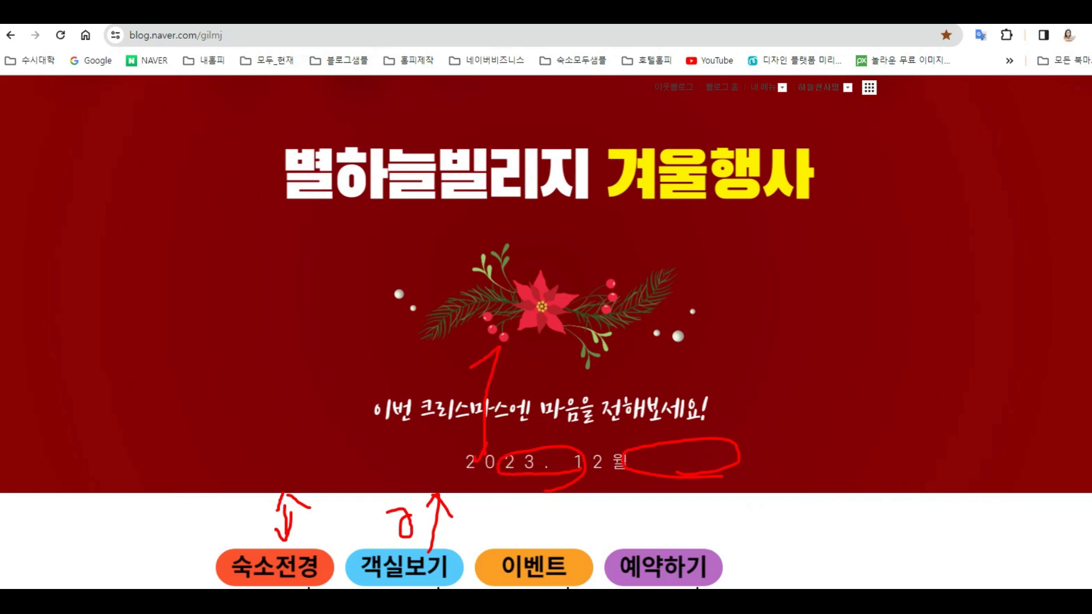
{"action": "key", "text": "Escape"}
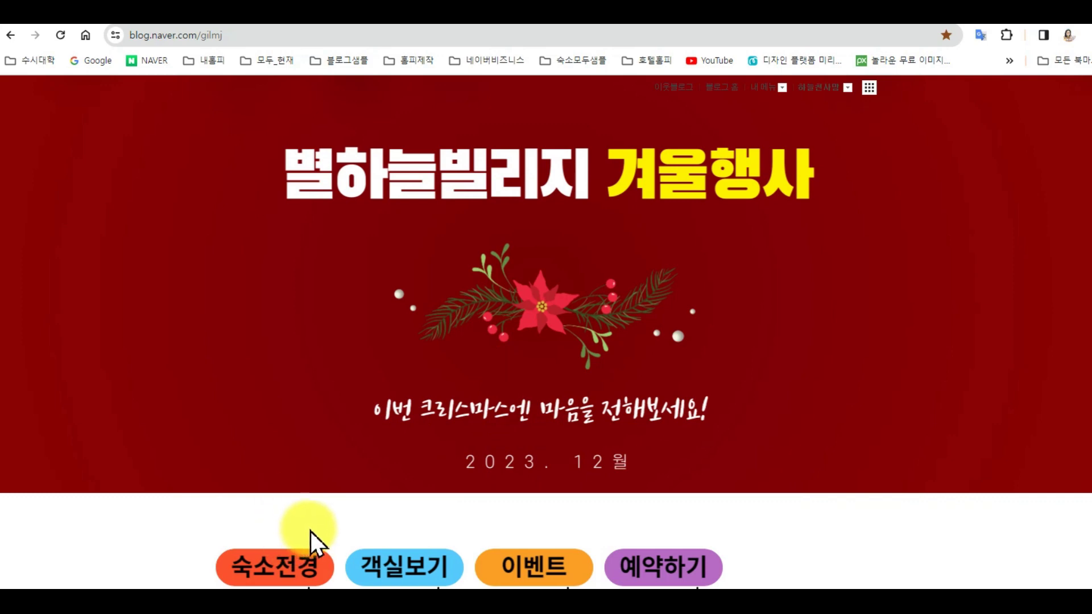
Step: Open the title section of the blog's 세부 디자인 설정 and try area heights of 575, 600 and 505
{"action": "left_click", "coordinate": [760, 91]}
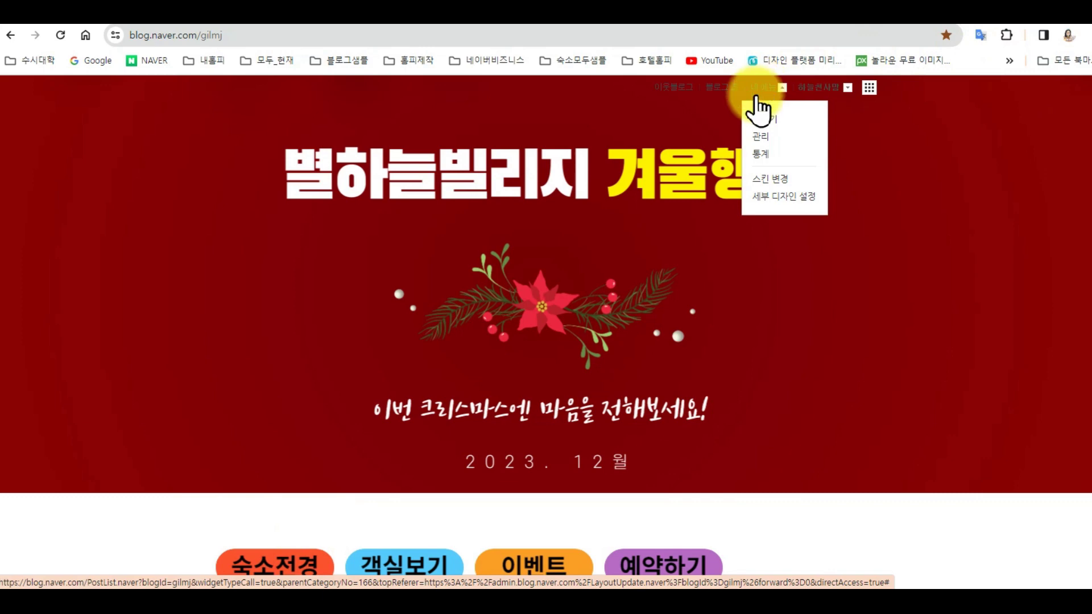
{"action": "left_click", "coordinate": [774, 198]}
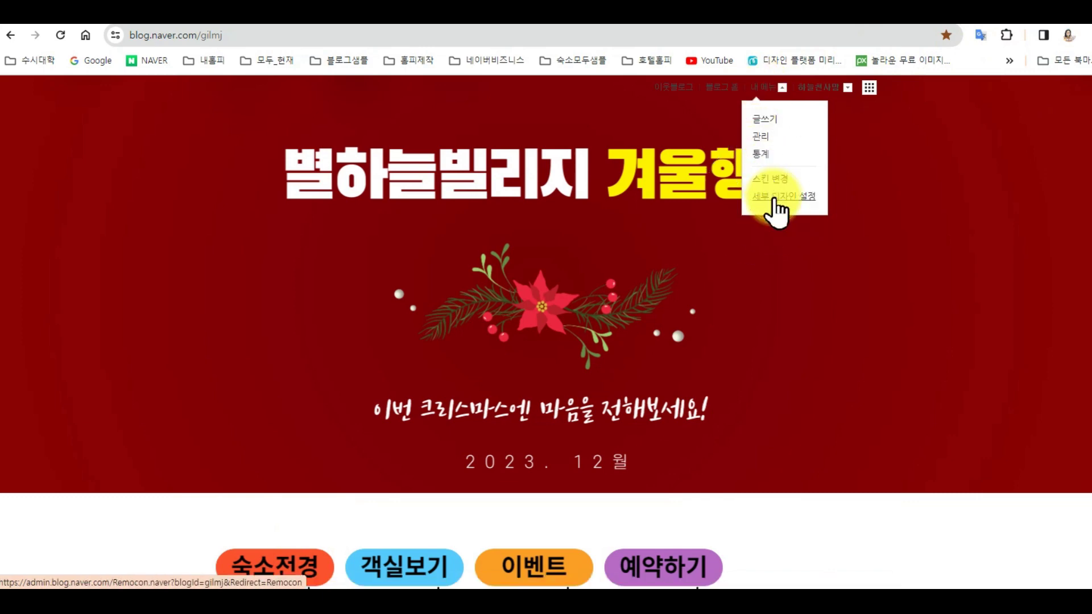
{"action": "left_click", "coordinate": [787, 198]}
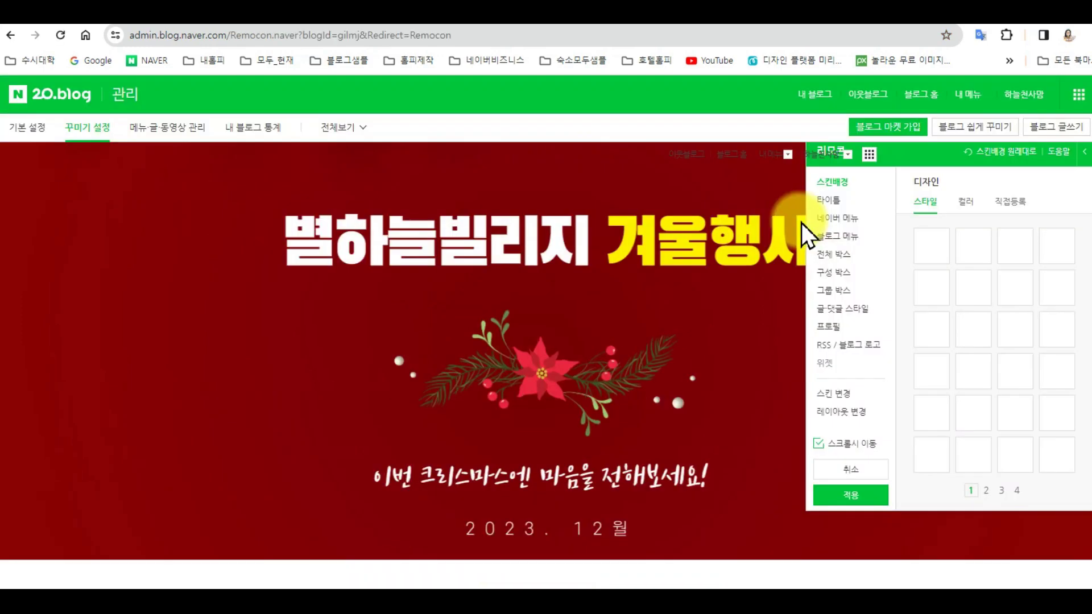
{"action": "left_click", "coordinate": [833, 201]}
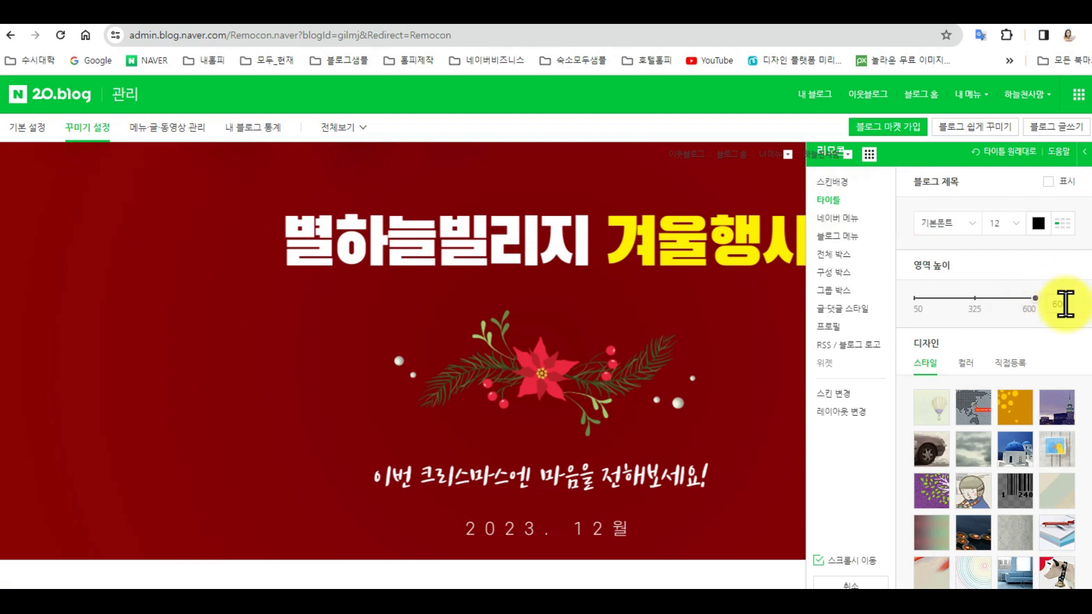
{"action": "scroll", "coordinate": [746, 315], "scroll_direction": "down", "scroll_amount": 2}
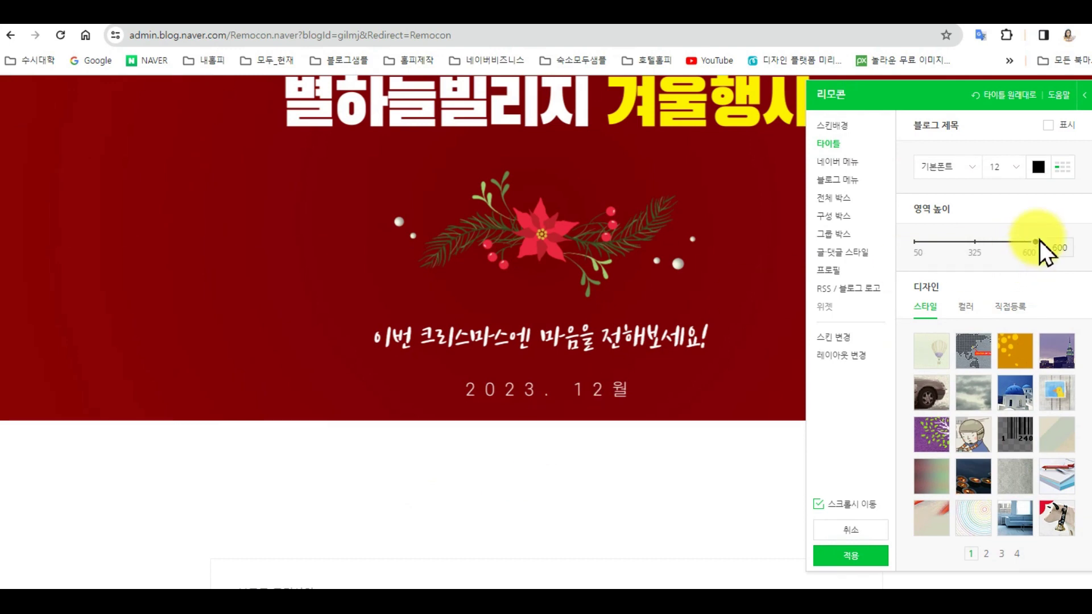
{"action": "left_click_drag", "start_coordinate": [1038, 243], "coordinate": [1031, 243]}
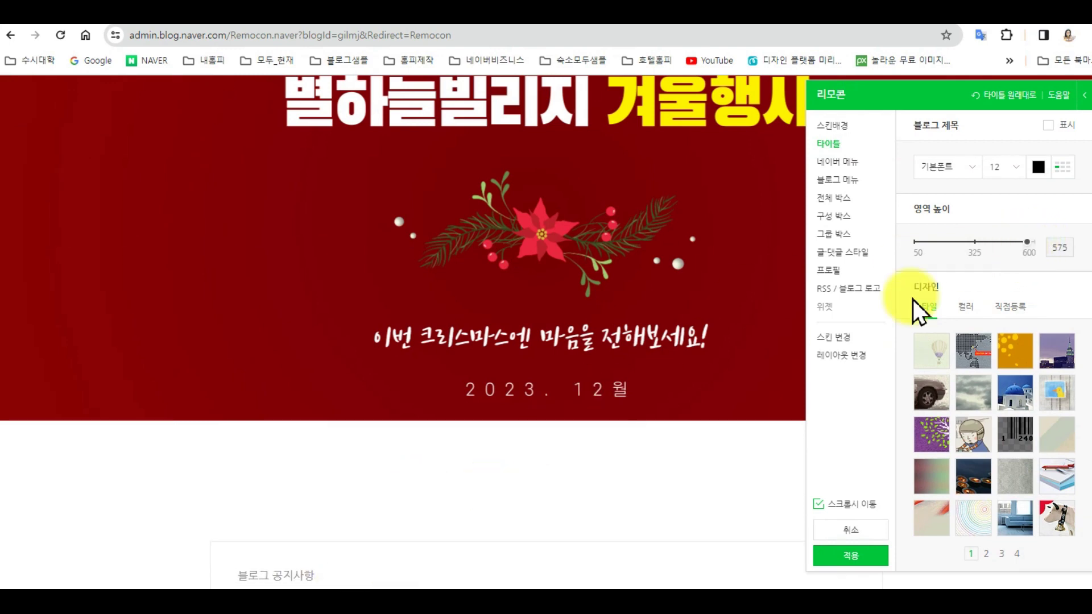
{"action": "mouse_move", "coordinate": [1025, 243]}
{"action": "left_mouse_down"}
{"action": "mouse_move", "coordinate": [1036, 241]}
{"action": "mouse_move", "coordinate": [1002, 241]}
{"action": "mouse_move", "coordinate": [1044, 241]}
{"action": "left_mouse_up"}
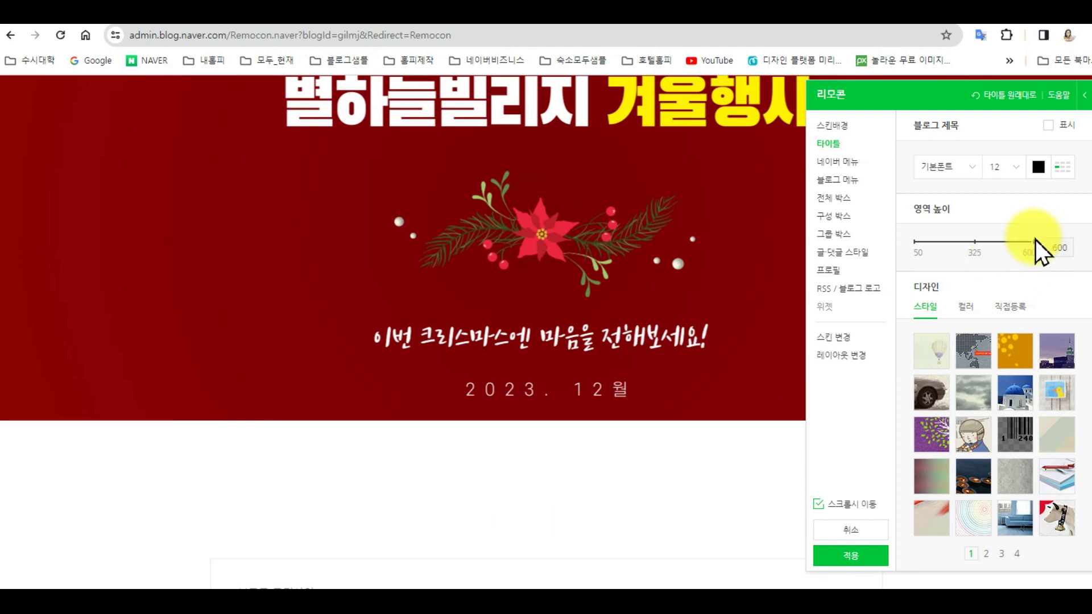
{"action": "left_click_drag", "start_coordinate": [1035, 241], "coordinate": [1015, 243]}
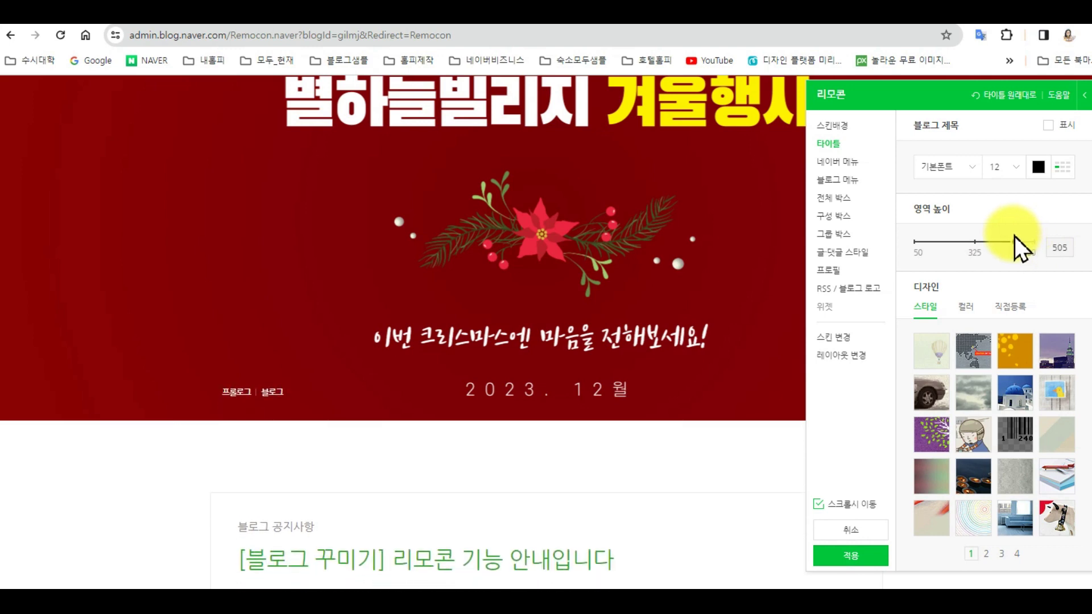
Step: Set the title's 영역 높이 to 540 and apply the design without saving it as a custom skin
{"action": "left_click_drag", "start_coordinate": [1060, 246], "coordinate": [1024, 251]}
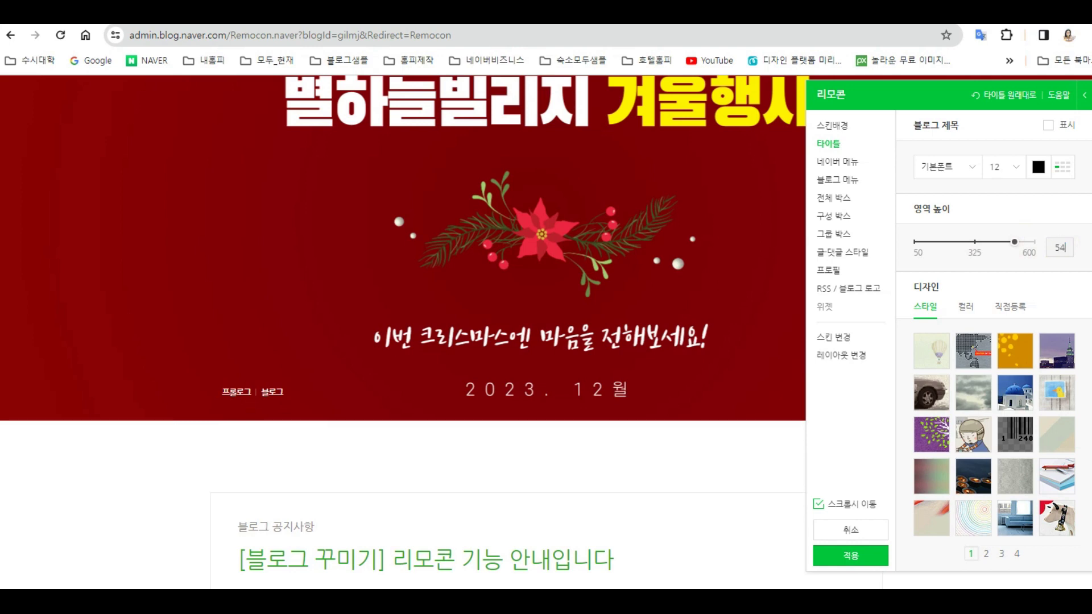
{"action": "key", "text": "Return"}
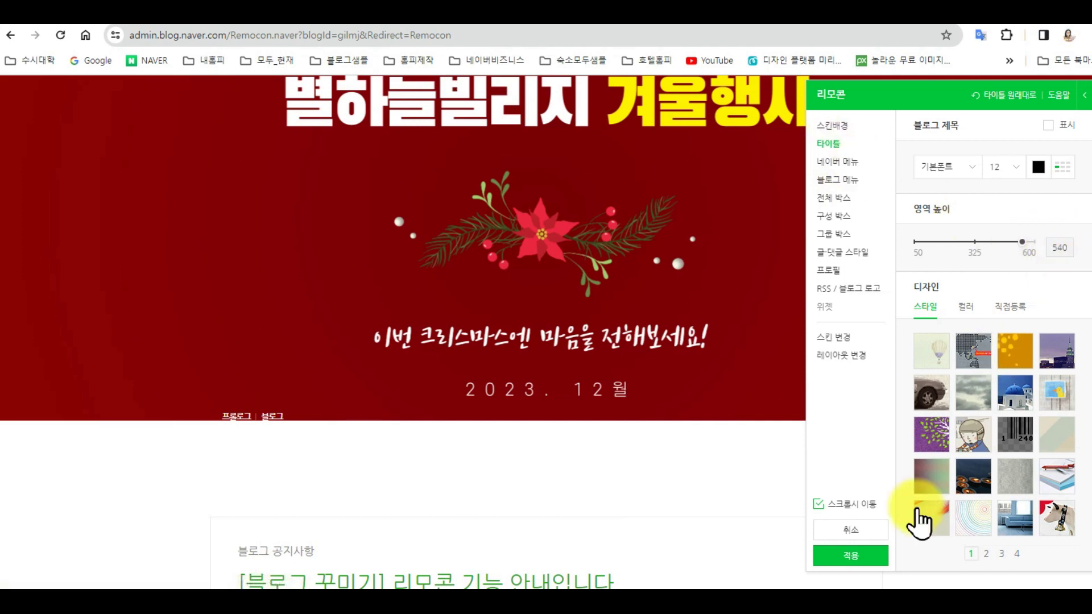
{"action": "left_click", "coordinate": [851, 556]}
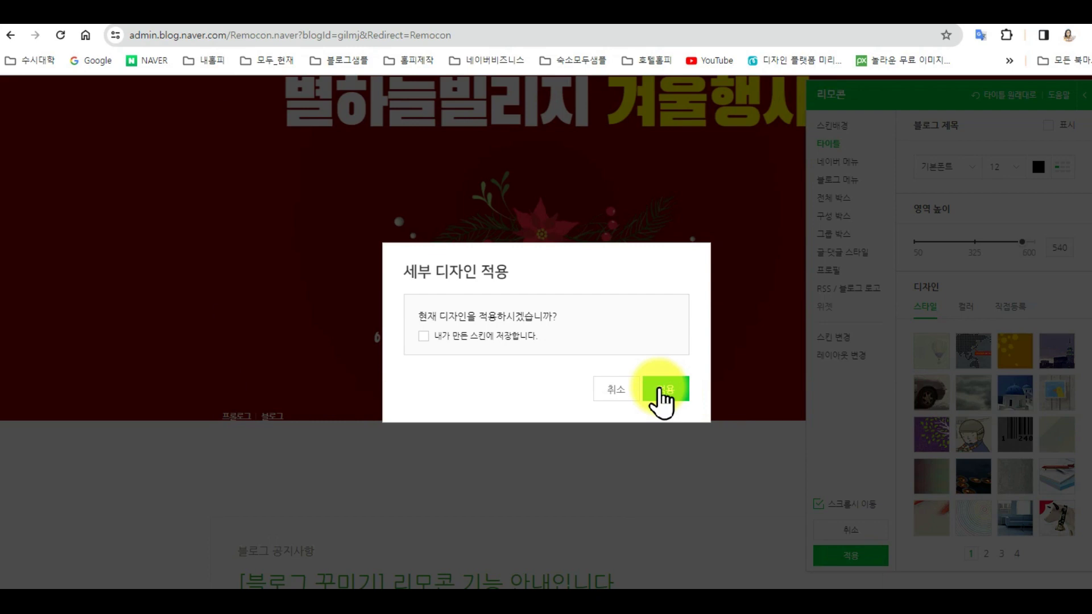
{"action": "left_click", "coordinate": [660, 389]}
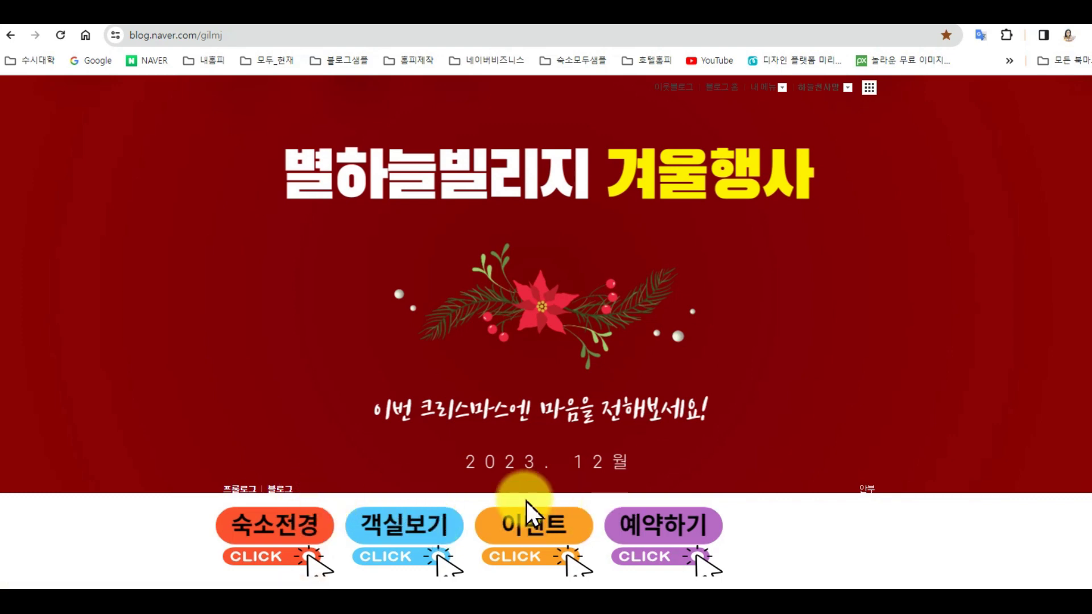
Step: Set the title's 영역 높이 to 535 in the blog's 세부 디자인 설정 and apply the design
{"action": "left_click", "coordinate": [765, 88]}
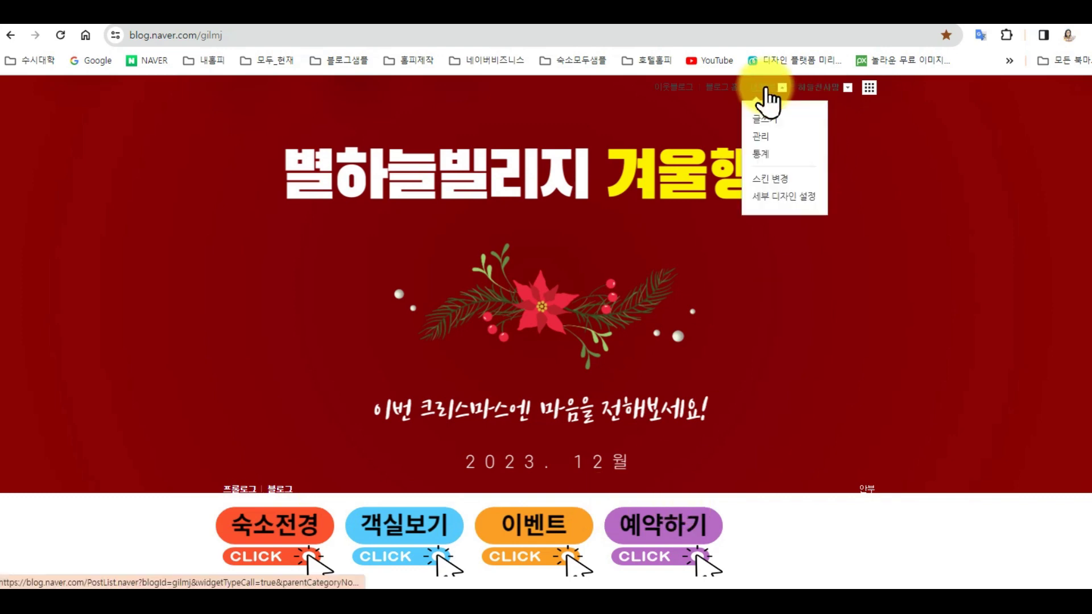
{"action": "left_click", "coordinate": [785, 197]}
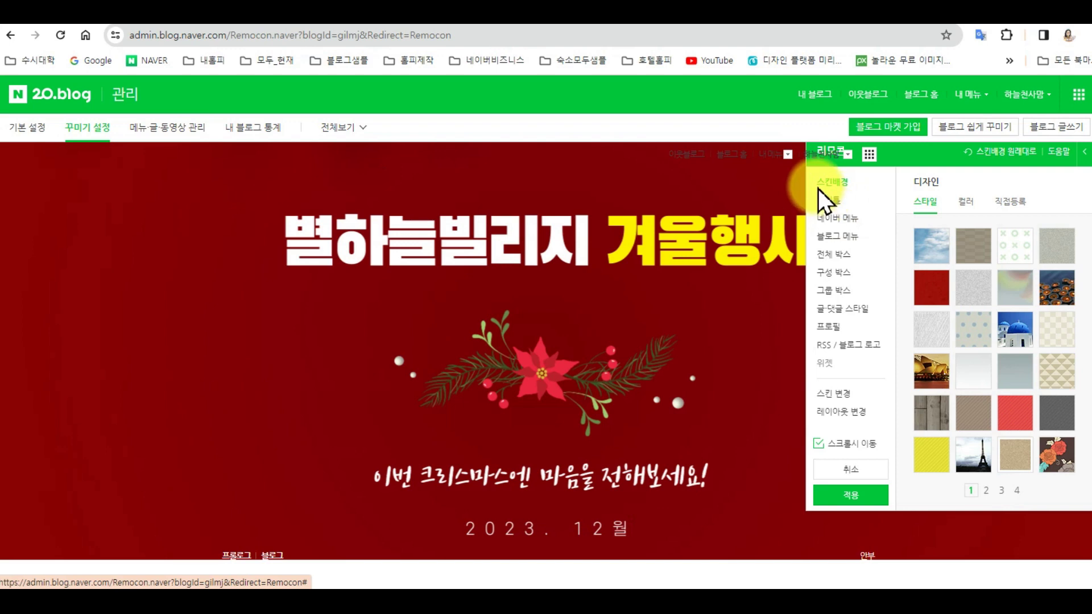
{"action": "left_click", "coordinate": [830, 200]}
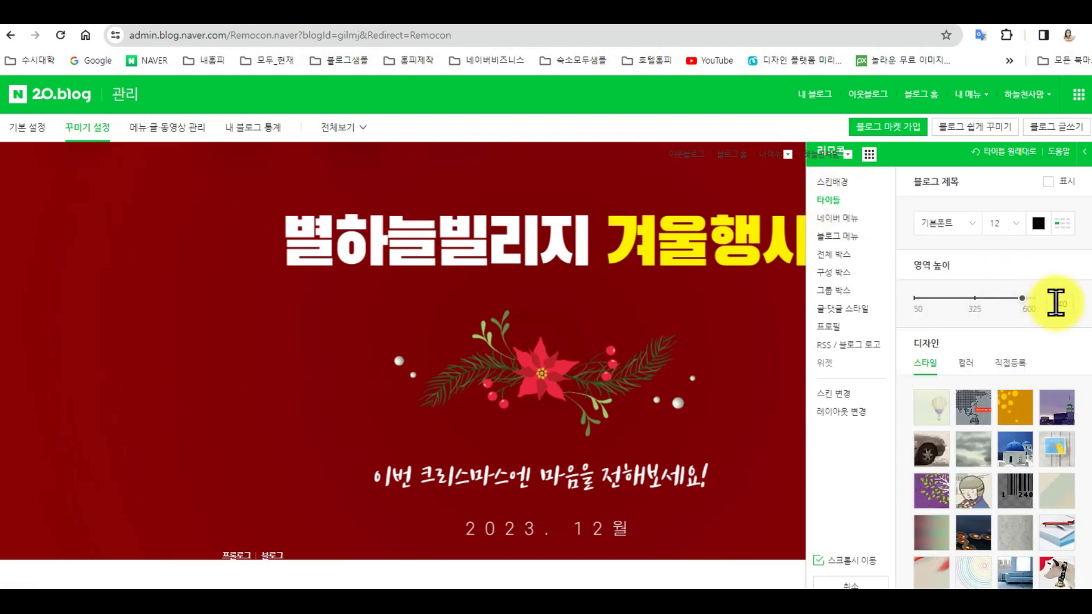
{"action": "left_click_drag", "start_coordinate": [1056, 305], "coordinate": [1087, 316]}
{"action": "key", "text": "Return"}
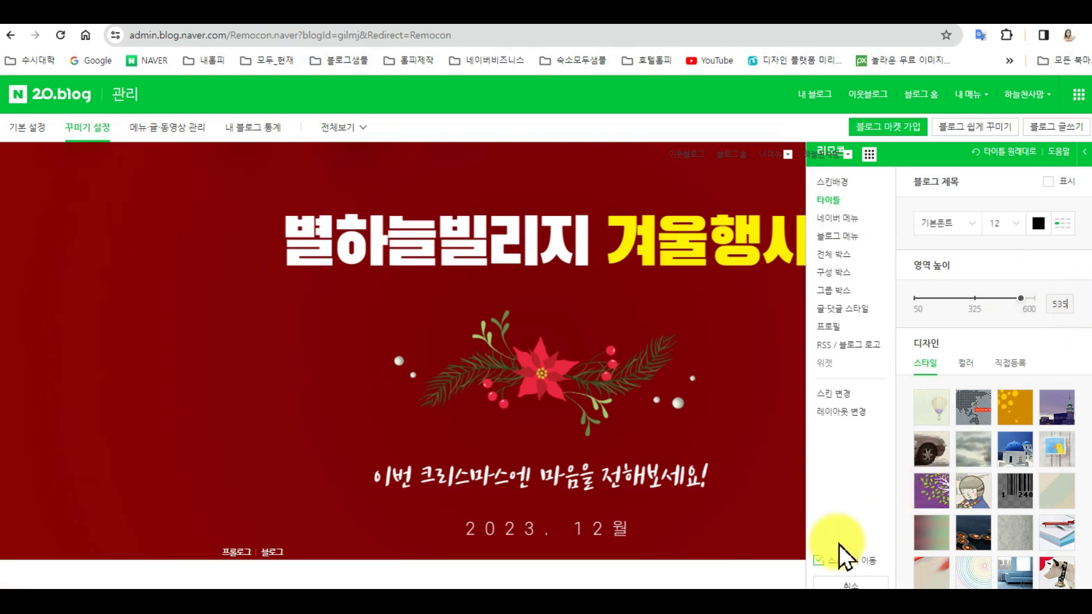
{"action": "scroll", "coordinate": [859, 478], "scroll_direction": "down", "scroll_amount": 1}
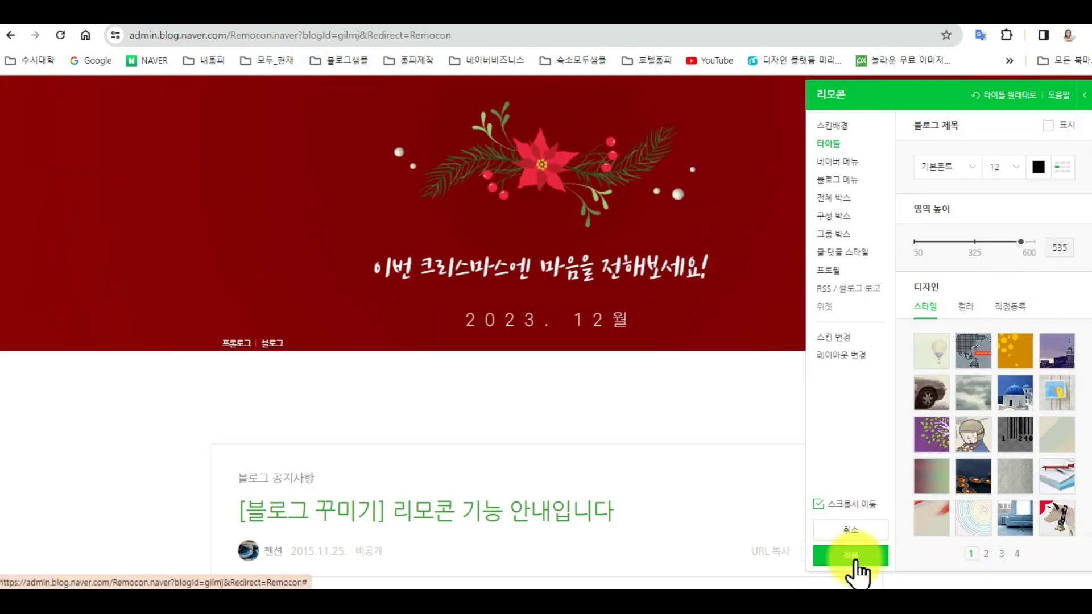
{"action": "left_click", "coordinate": [857, 559]}
{"action": "left_click", "coordinate": [665, 391]}
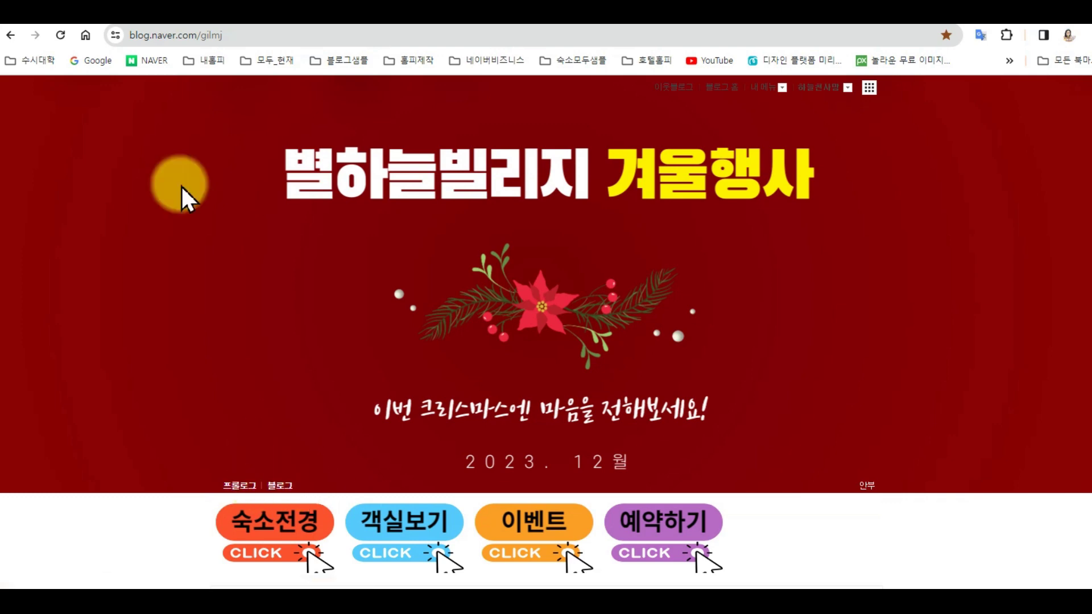
Step: Compare the 경기도 sample blog's category menu with the 별하늘빌리지 blog's banner row
{"action": "left_click", "coordinate": [183, 24]}
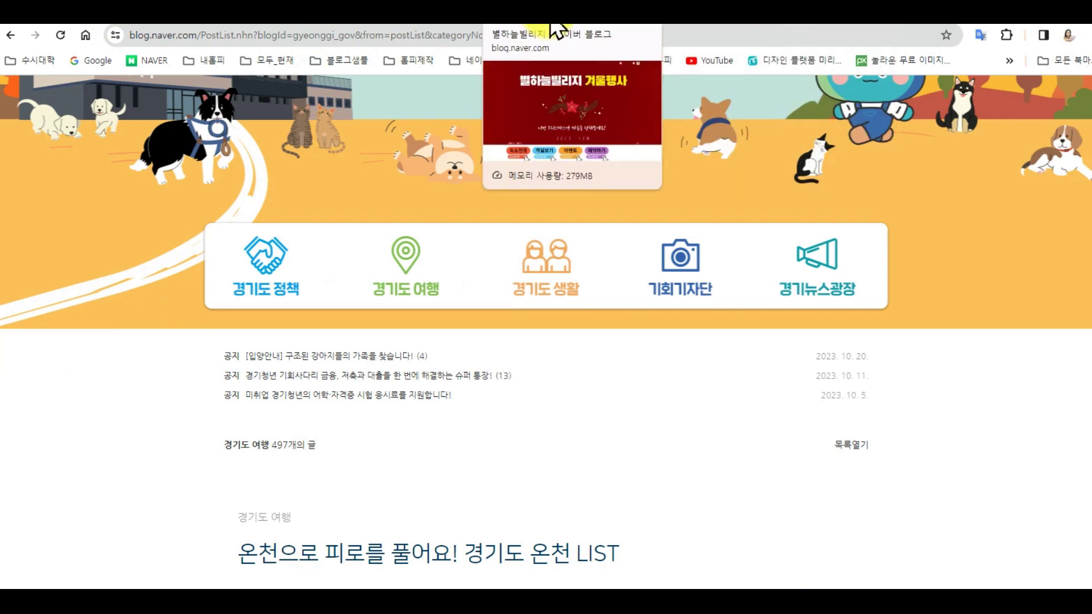
{"action": "left_click", "coordinate": [555, 25]}
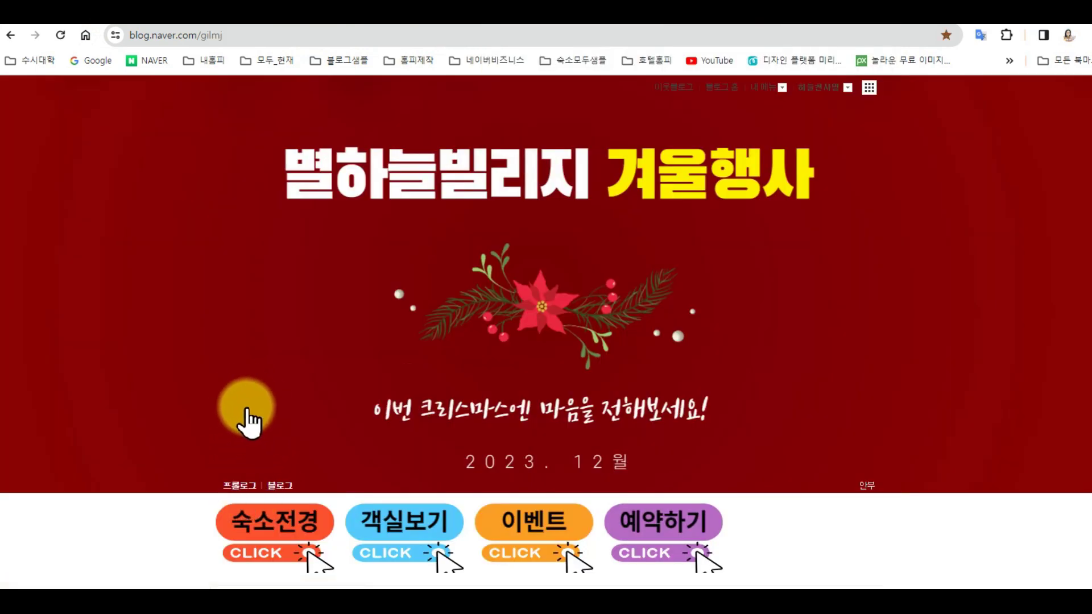